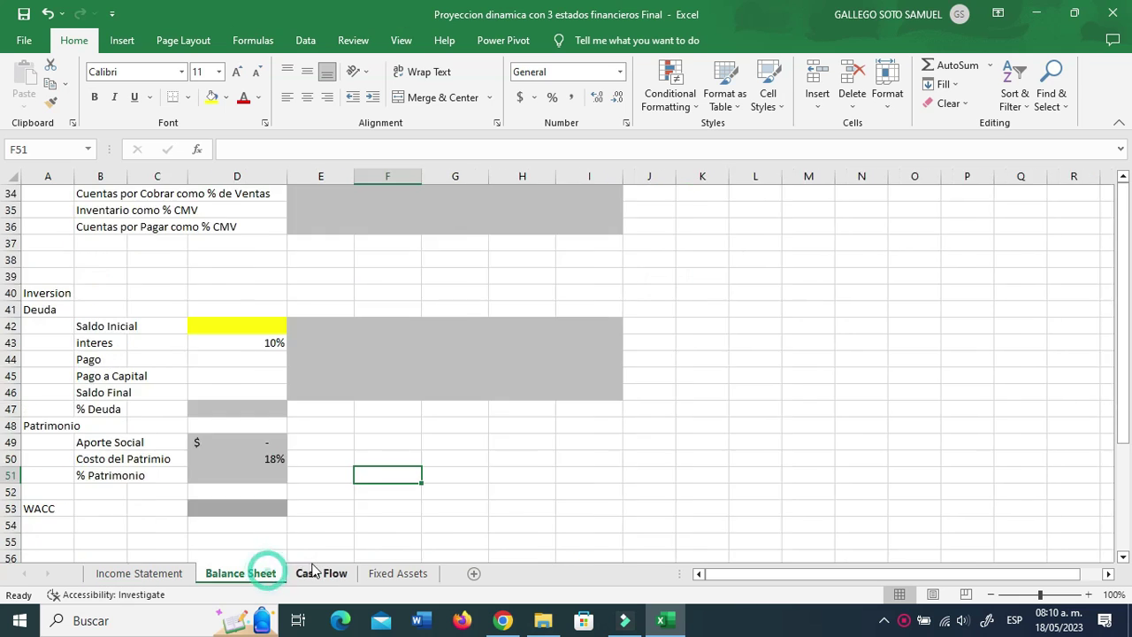
- Look through the Fixed Assets, Income Statement, Balance Sheet and Cash Flow sheets, ending on the Income Statement
{"action": "left_click", "coordinate": [385, 575]}
{"action": "left_click", "coordinate": [149, 577]}
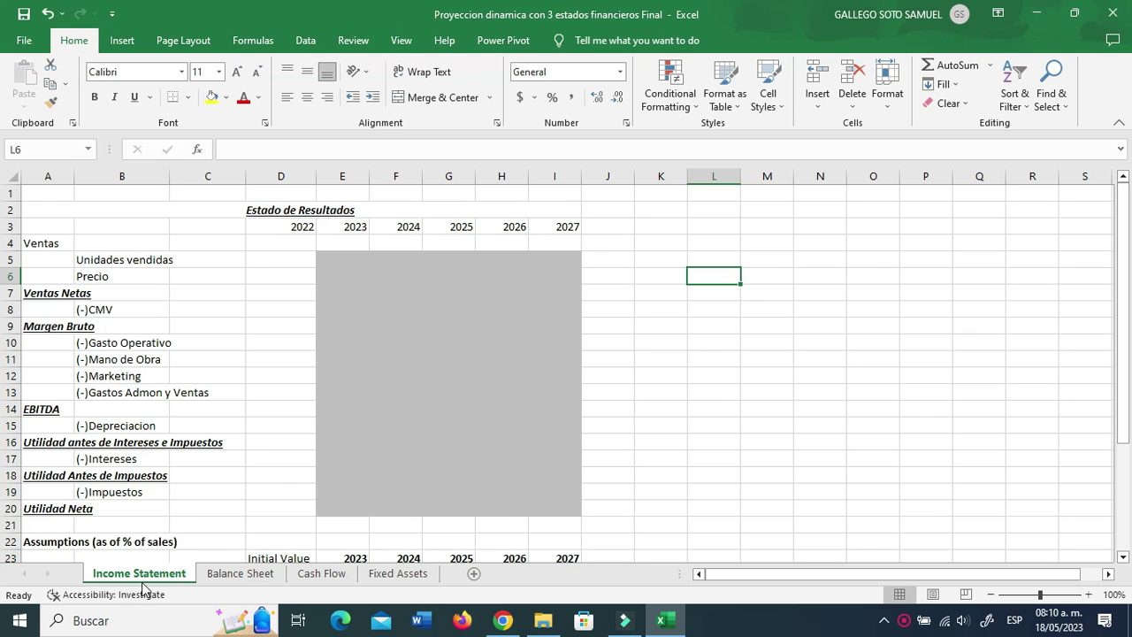
{"action": "left_click", "coordinate": [250, 578]}
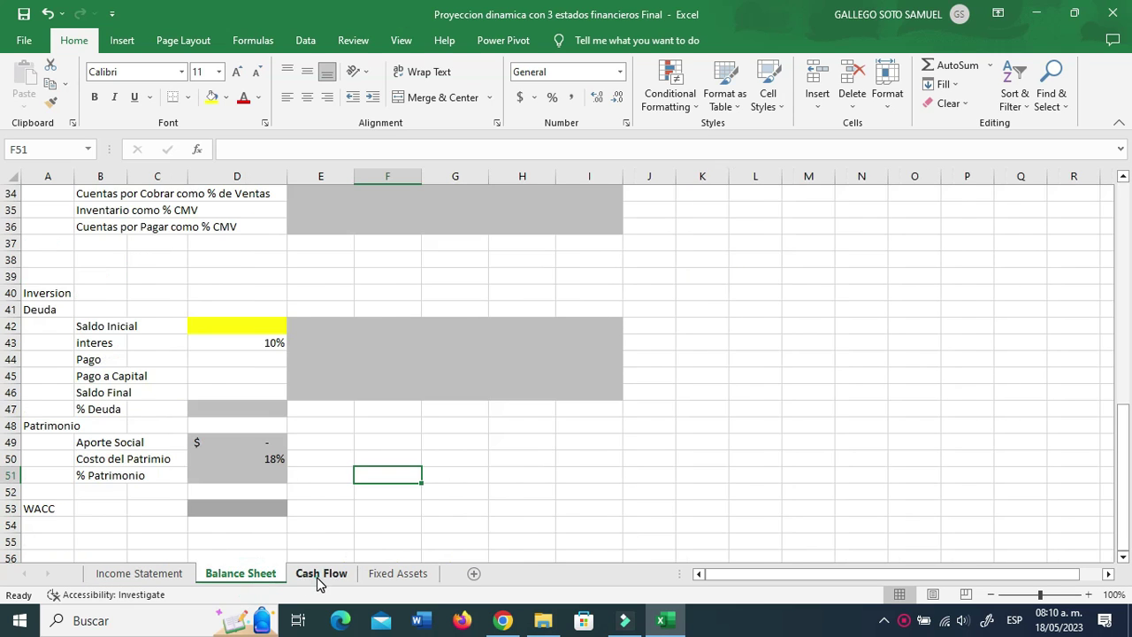
{"action": "left_click", "coordinate": [319, 575]}
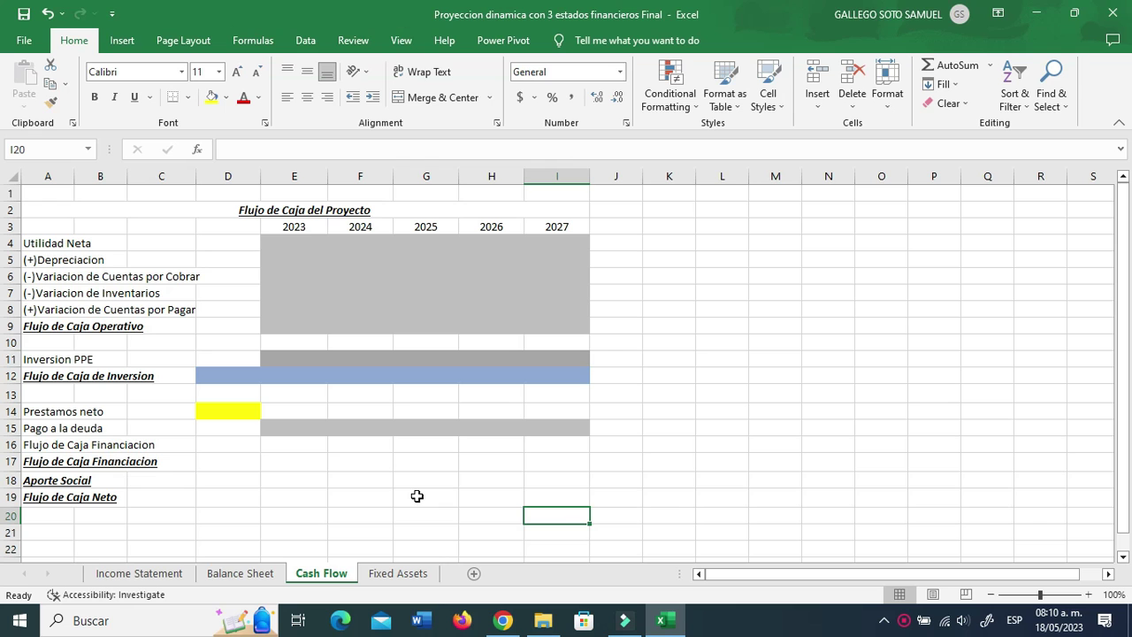
{"action": "left_click", "coordinate": [139, 573]}
{"action": "left_click", "coordinate": [239, 469]}
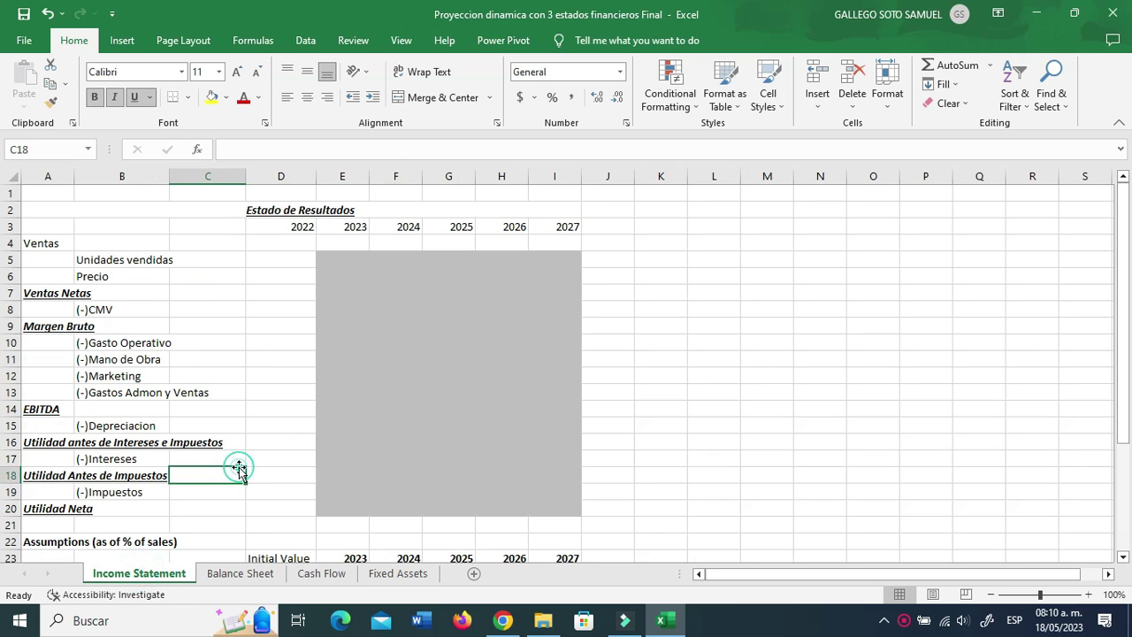
{"action": "scroll", "coordinate": [245, 465], "scroll_direction": "down", "scroll_amount": 1}
{"action": "scroll", "coordinate": [245, 465], "scroll_direction": "up", "scroll_amount": 1}
{"action": "left_click", "coordinate": [681, 344]}
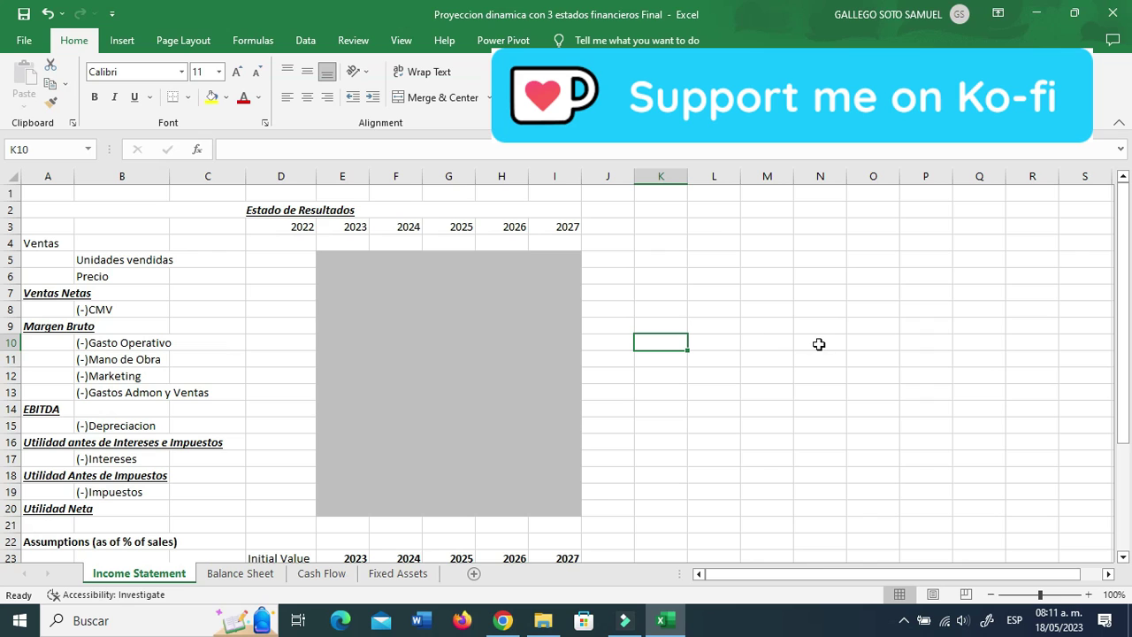
{"action": "left_click", "coordinate": [777, 312]}
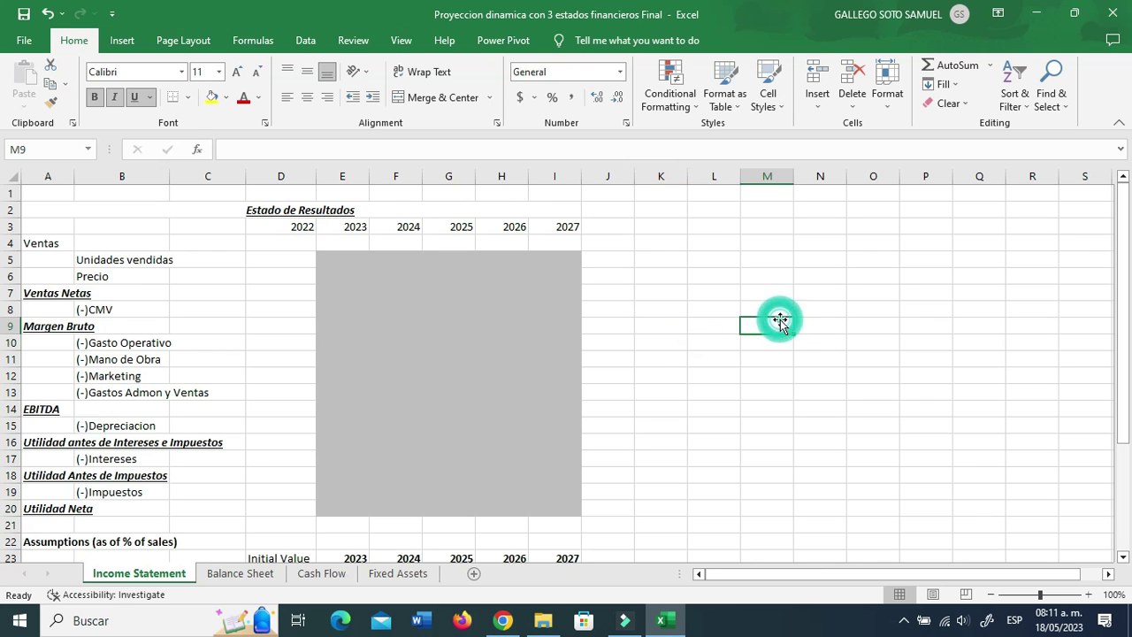
{"action": "left_click", "coordinate": [751, 292]}
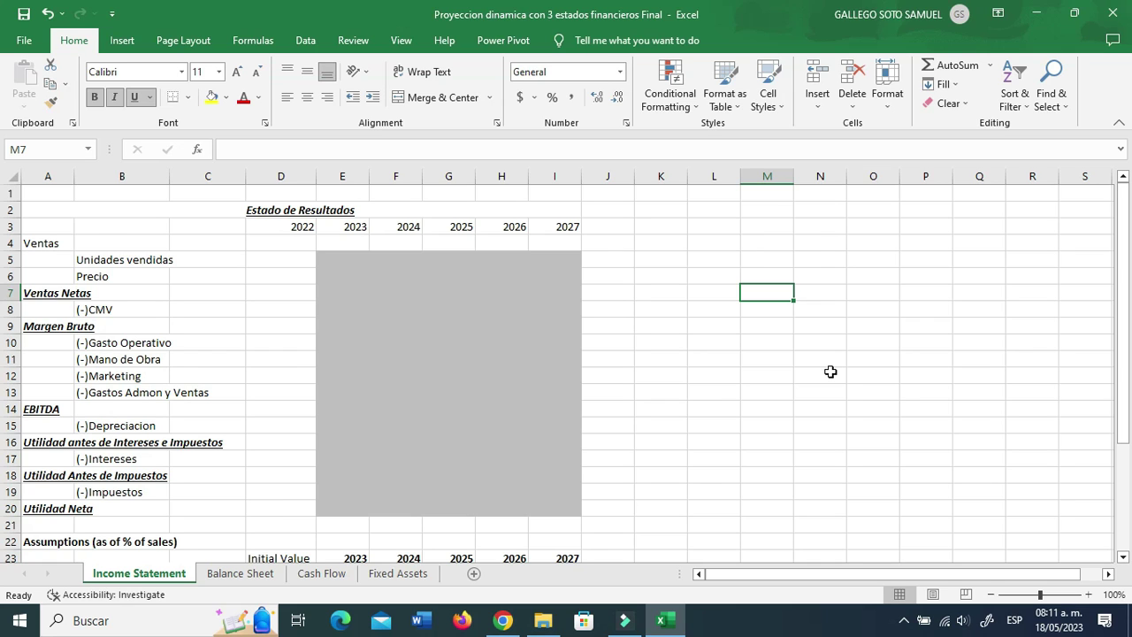
{"action": "left_click", "coordinate": [768, 258]}
{"action": "left_click", "coordinate": [725, 259]}
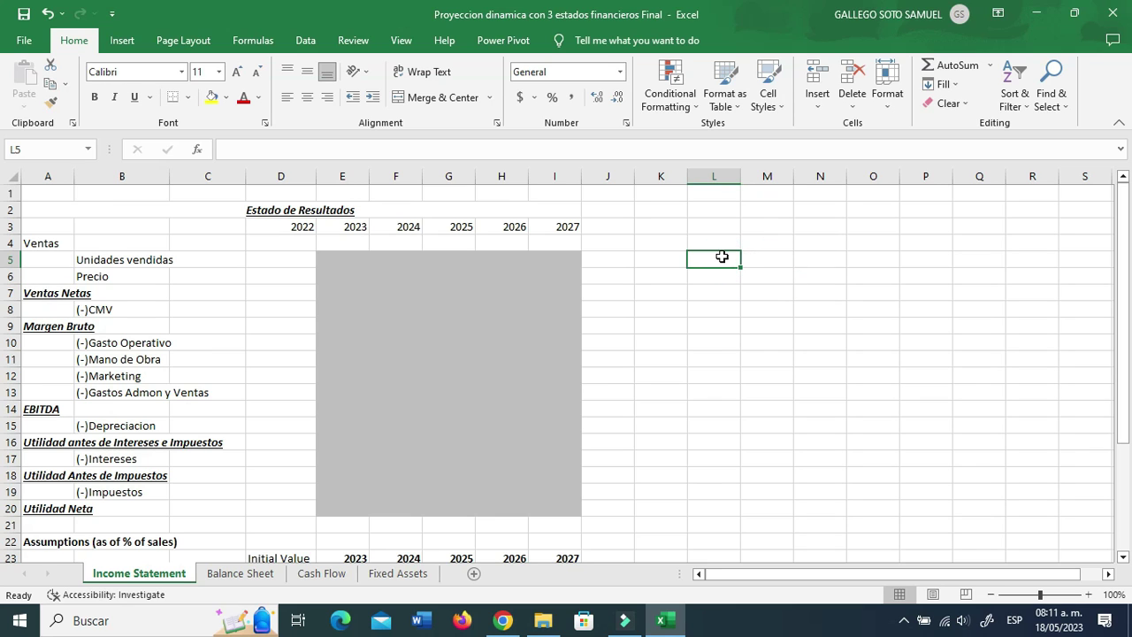
{"action": "left_click", "coordinate": [678, 260]}
{"action": "left_click", "coordinate": [706, 349]}
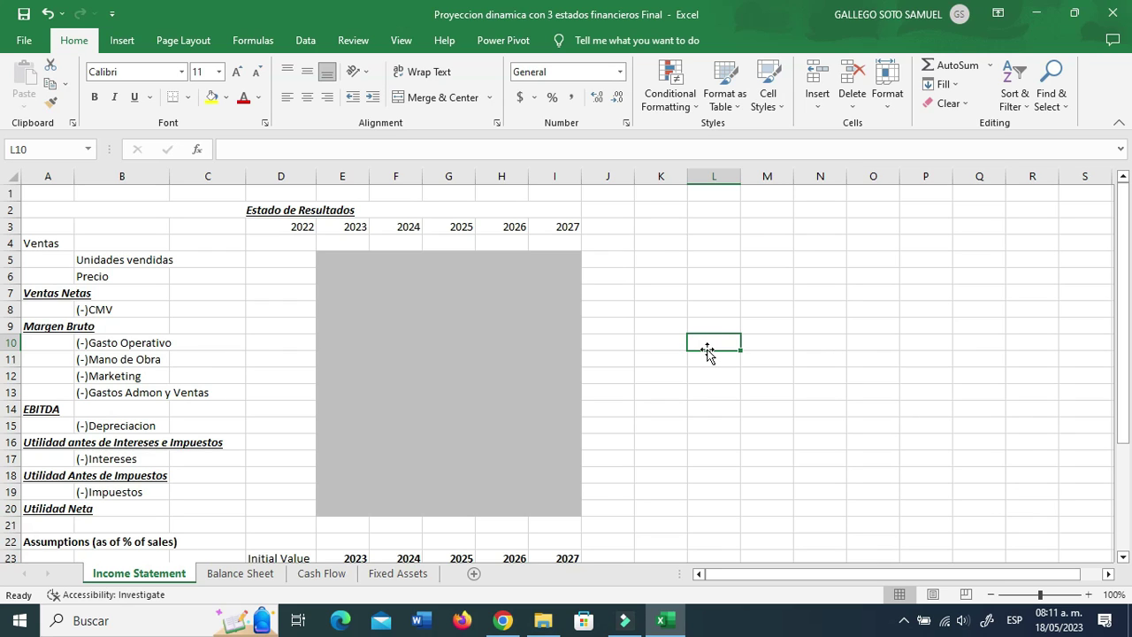
{"action": "left_click", "coordinate": [731, 278]}
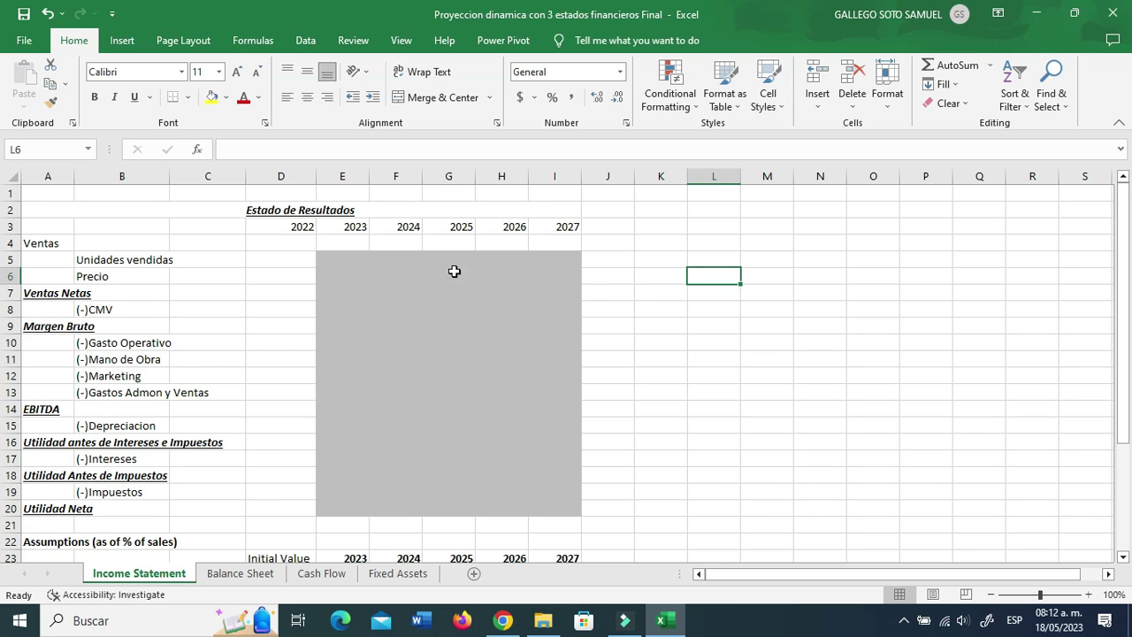
- Review the 2022 base-year column and the start of the projected years in the Estado de Resultados
{"action": "left_click_drag", "start_coordinate": [302, 226], "coordinate": [311, 509]}
{"action": "left_click", "coordinate": [298, 258]}
{"action": "scroll", "coordinate": [301, 232], "scroll_direction": "down", "scroll_amount": 1}
{"action": "scroll", "coordinate": [351, 235], "scroll_direction": "up", "scroll_amount": 1}
{"action": "left_click", "coordinate": [352, 232]}
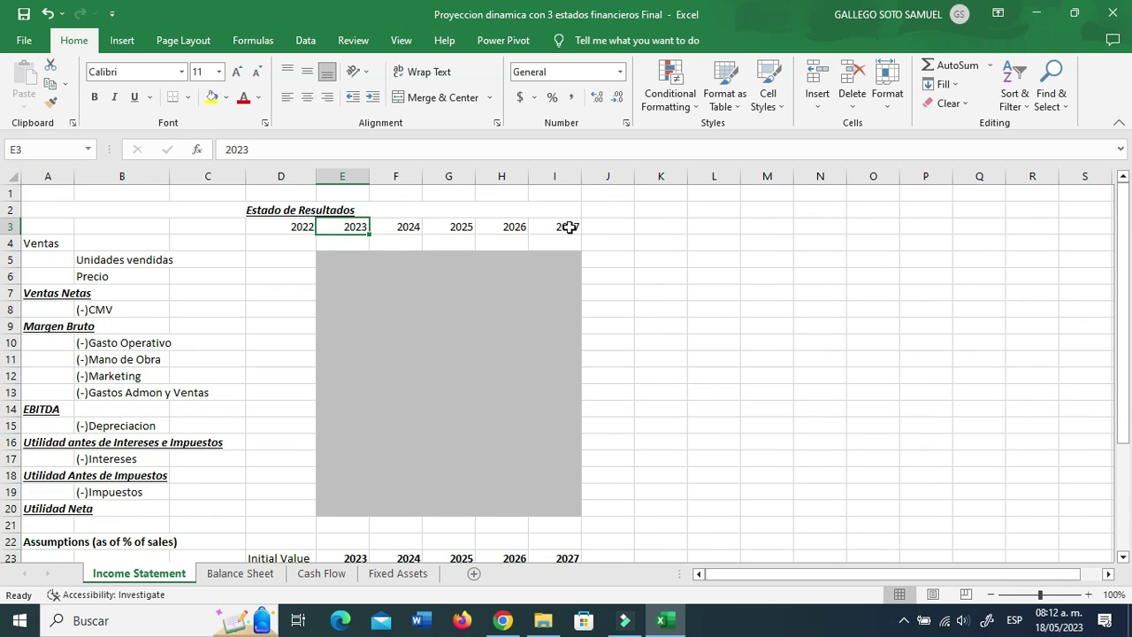
- Examine the yearly assumption percentages for 2023 and 2024 in the Assumptions (as of % of sales) table
{"action": "scroll", "coordinate": [479, 263], "scroll_direction": "down", "scroll_amount": 2}
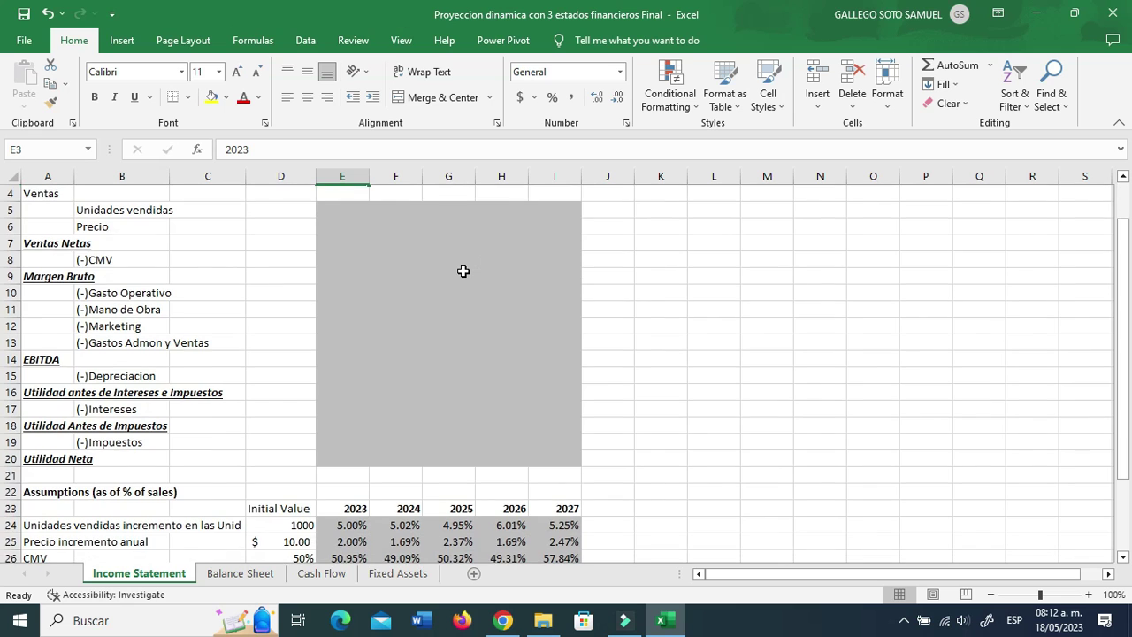
{"action": "scroll", "coordinate": [412, 413], "scroll_direction": "down", "scroll_amount": 1}
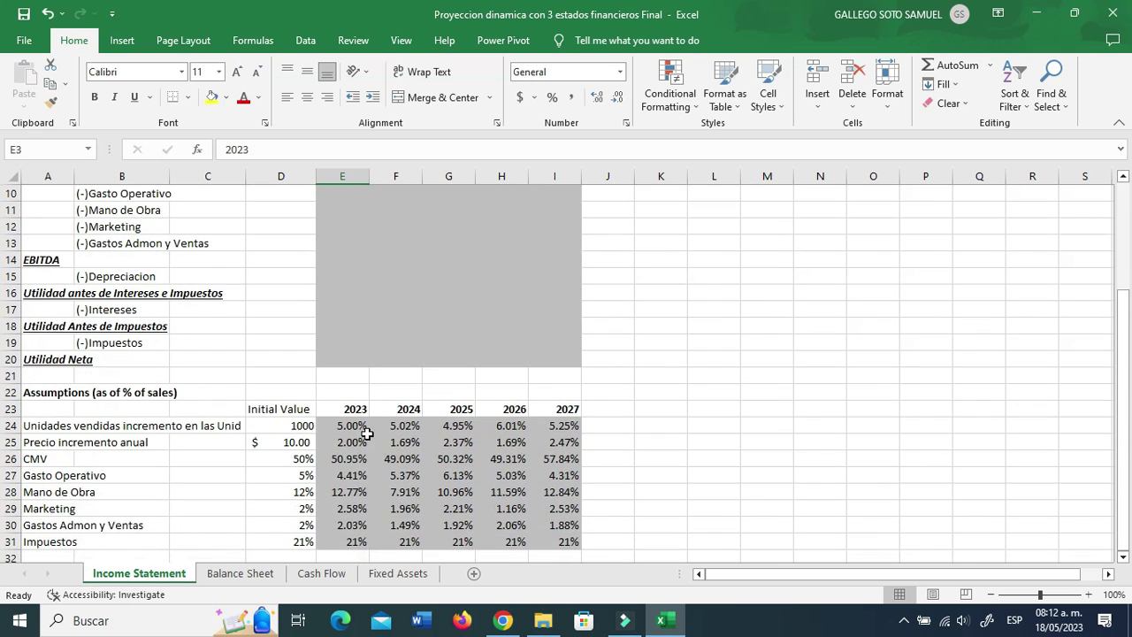
{"action": "scroll", "coordinate": [345, 381], "scroll_direction": "down", "scroll_amount": 1}
{"action": "left_click", "coordinate": [346, 390]}
{"action": "left_click", "coordinate": [354, 426]}
{"action": "left_click", "coordinate": [354, 476]}
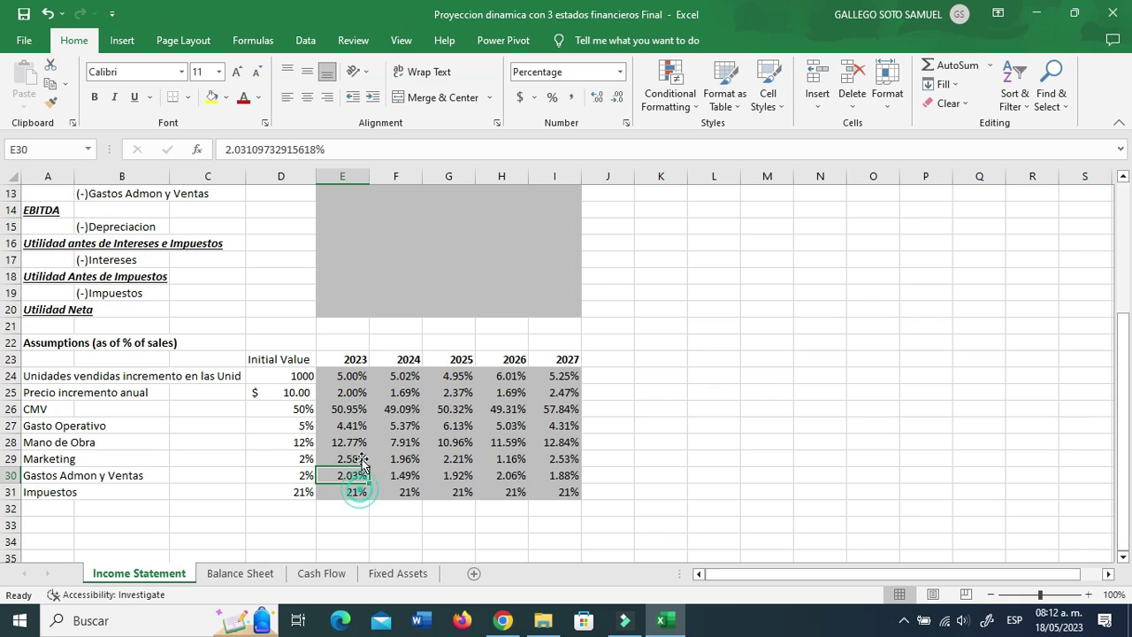
{"action": "left_click", "coordinate": [402, 390]}
{"action": "left_click", "coordinate": [398, 473]}
{"action": "left_click", "coordinate": [350, 375]}
{"action": "left_click", "coordinate": [354, 425]}
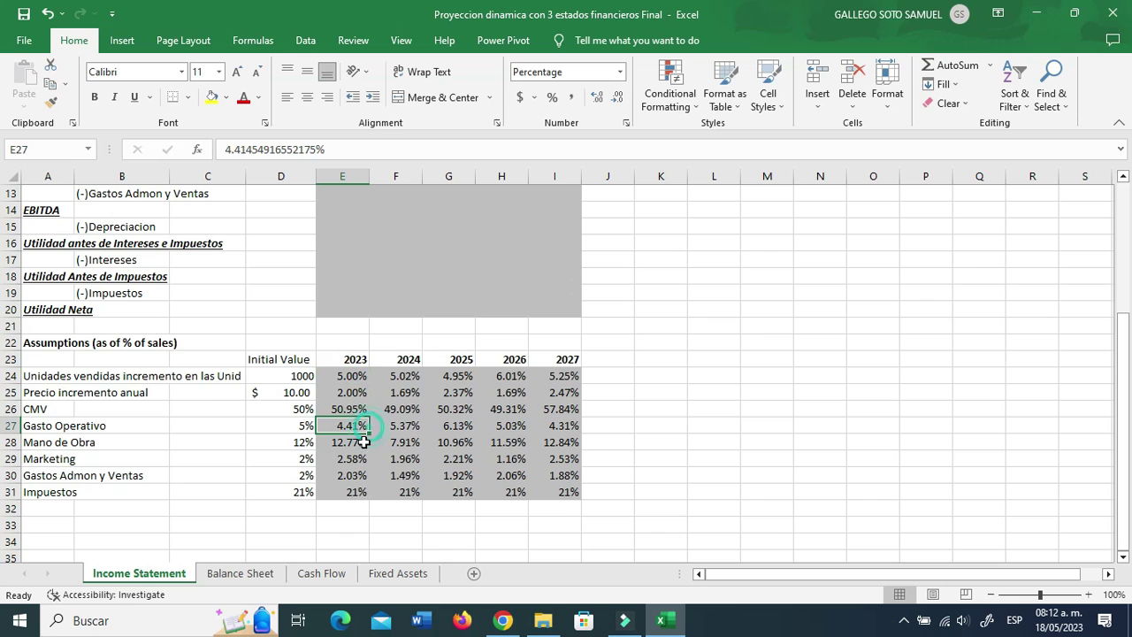
{"action": "left_click", "coordinate": [353, 475]}
{"action": "left_click", "coordinate": [403, 424]}
{"action": "left_click", "coordinate": [402, 392]}
{"action": "left_click", "coordinate": [403, 375]}
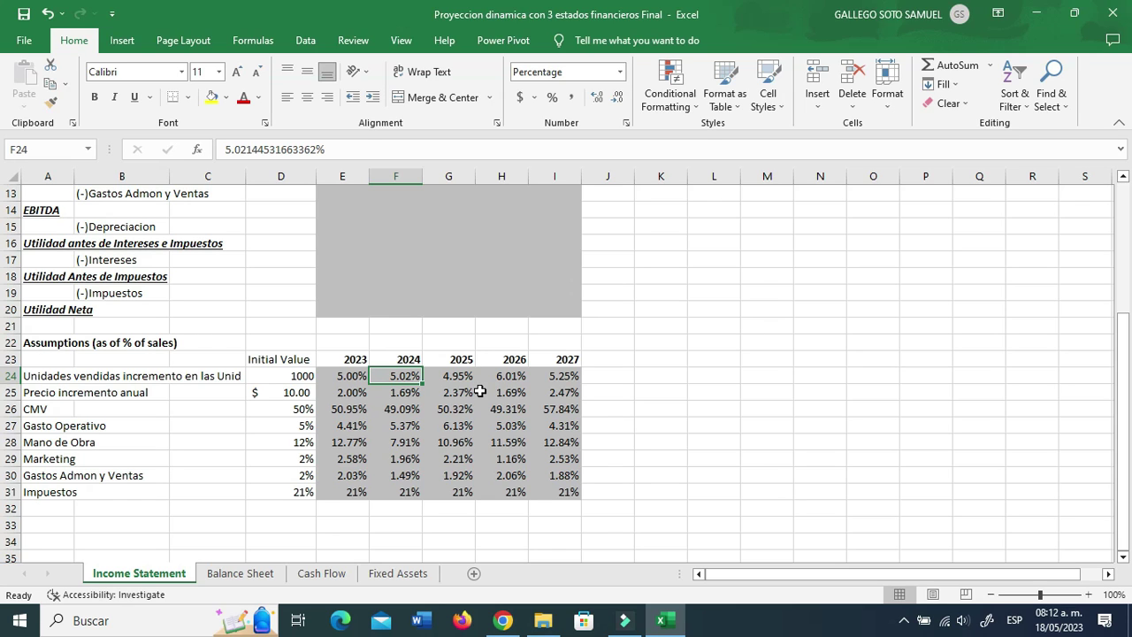
{"action": "left_click", "coordinate": [377, 428]}
{"action": "left_click", "coordinate": [354, 396]}
{"action": "left_click", "coordinate": [353, 376]}
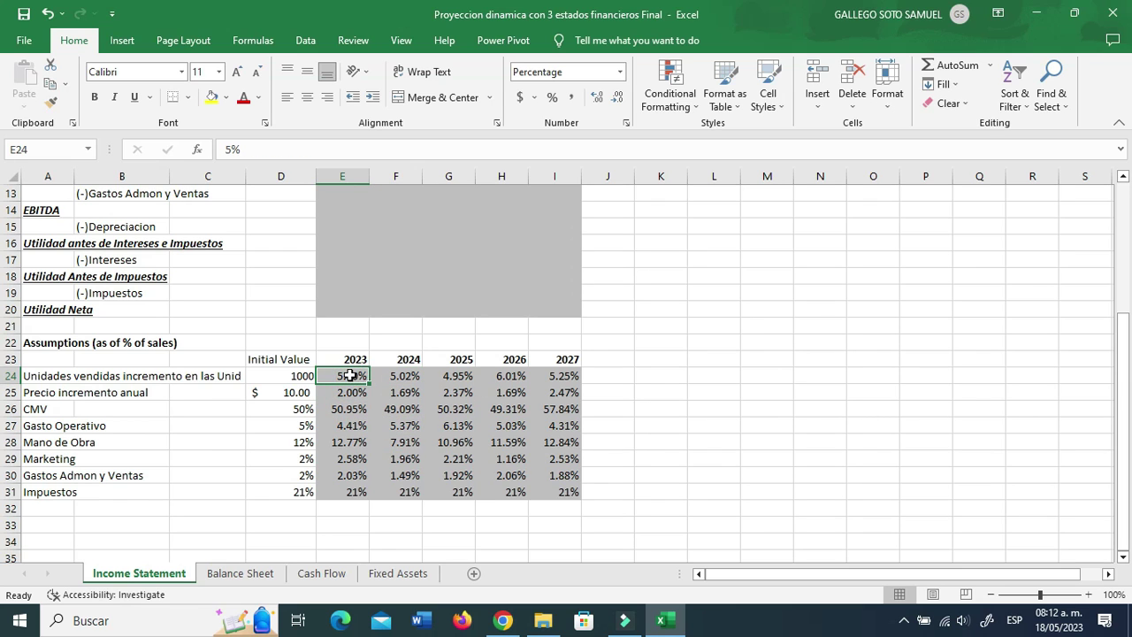
- Compare the 2023 growth rates for units sold and price, and inspect the 2024–2027 units-sold growth rates
{"action": "left_click", "coordinate": [350, 392]}
{"action": "left_click", "coordinate": [353, 379]}
{"action": "left_click", "coordinate": [352, 391]}
{"action": "left_click", "coordinate": [353, 377]}
{"action": "left_click", "coordinate": [619, 374]}
{"action": "left_click", "coordinate": [691, 365]}
{"action": "left_click", "coordinate": [661, 375]}
{"action": "left_click_drag", "start_coordinate": [412, 375], "coordinate": [575, 375]}
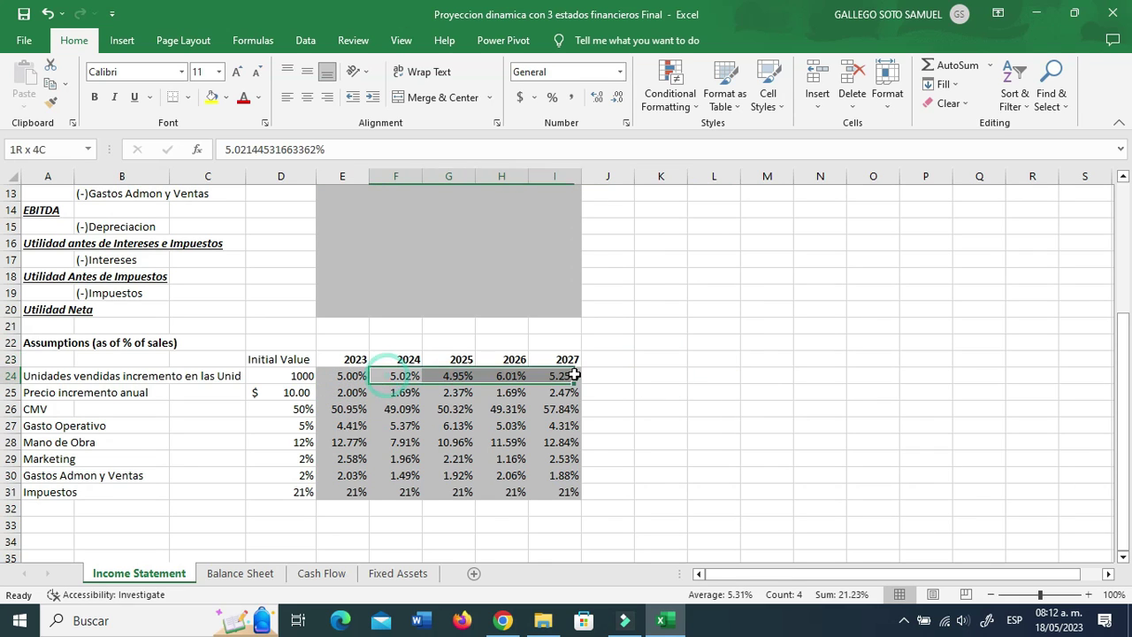
{"action": "left_click", "coordinate": [692, 375]}
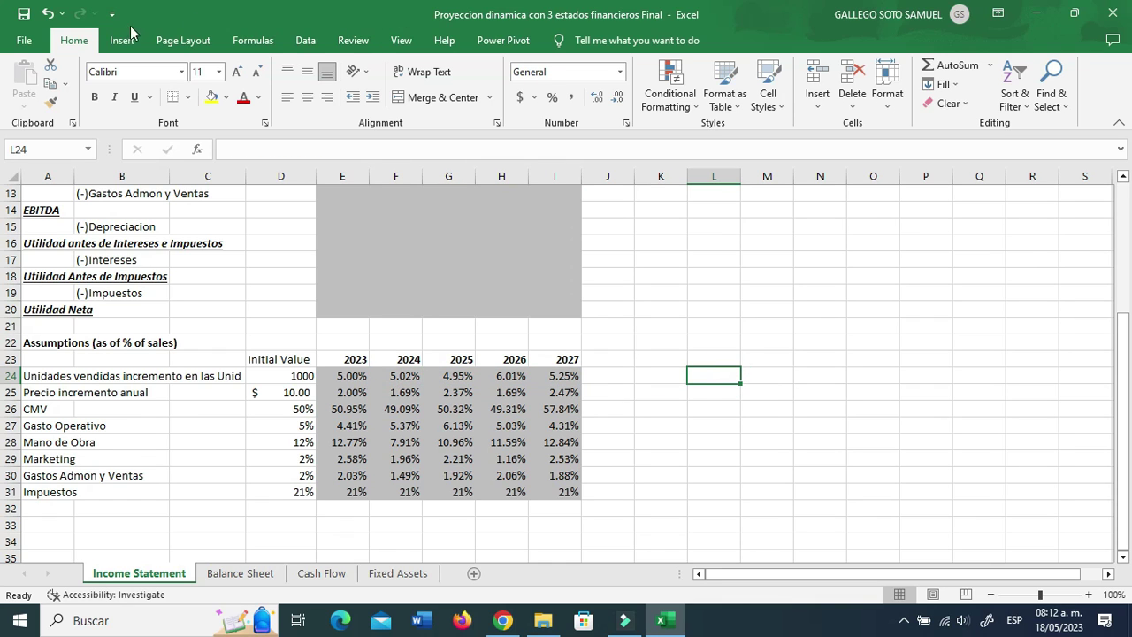
- Start a Random Number Generation analysis with 1 variable, 4 random numbers and a Normal distribution
{"action": "left_click", "coordinate": [310, 37]}
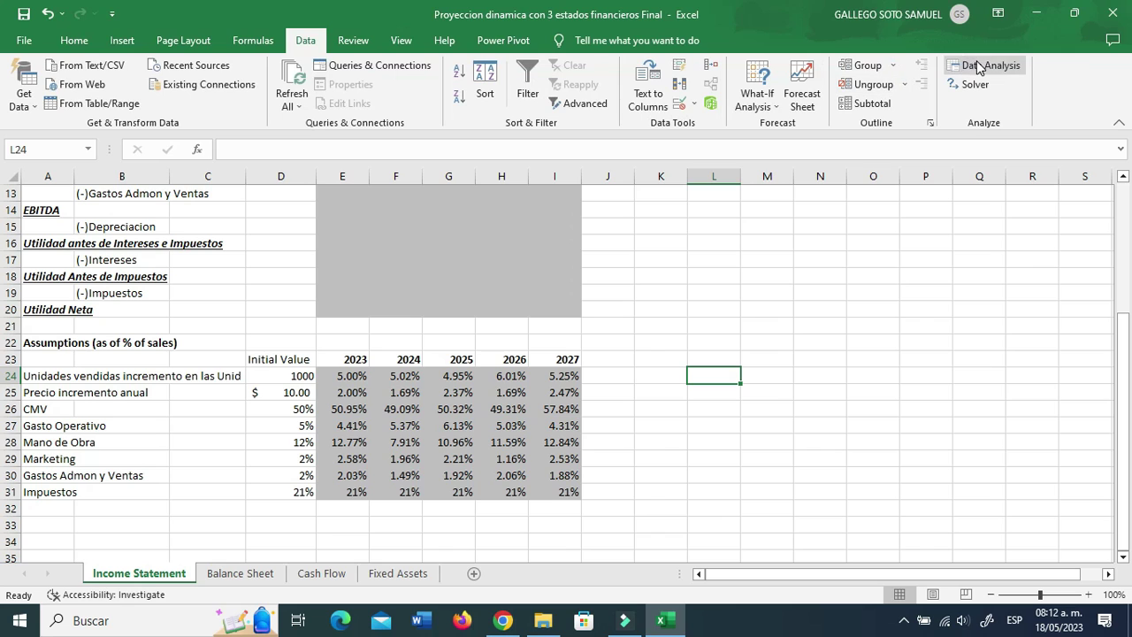
{"action": "left_click", "coordinate": [972, 62]}
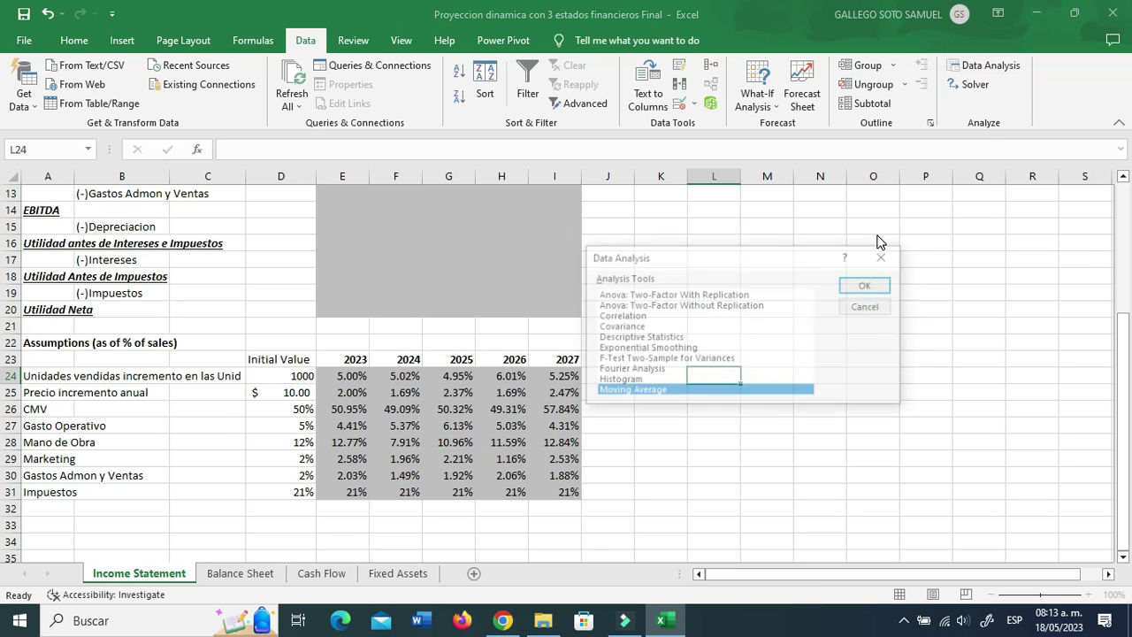
{"action": "scroll", "coordinate": [721, 345], "scroll_direction": "down", "scroll_amount": 2}
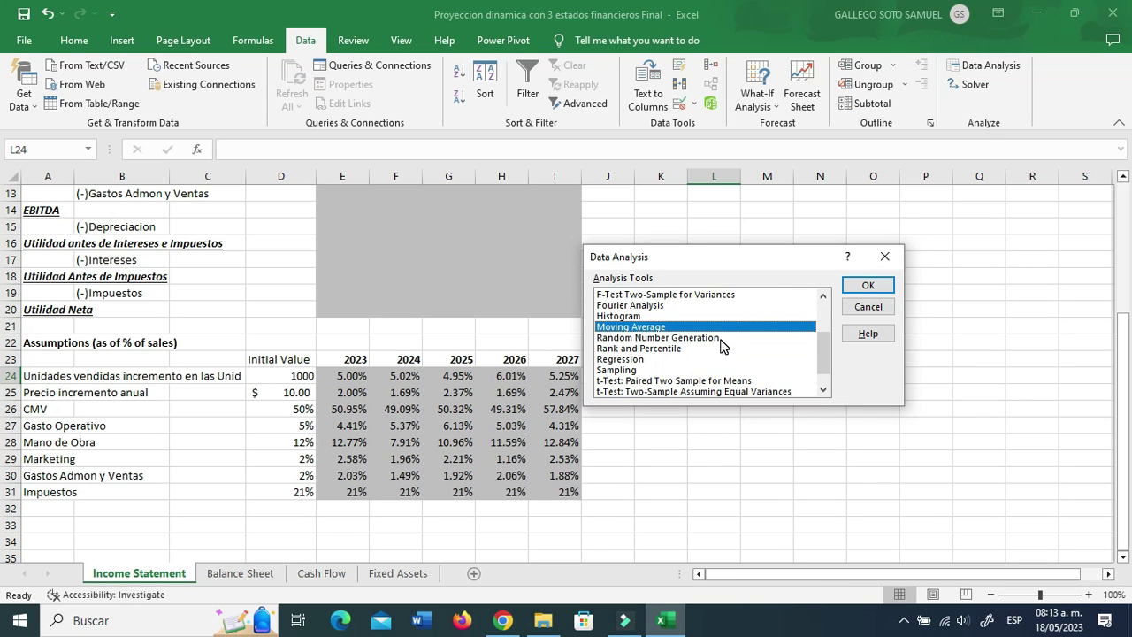
{"action": "left_click", "coordinate": [649, 342]}
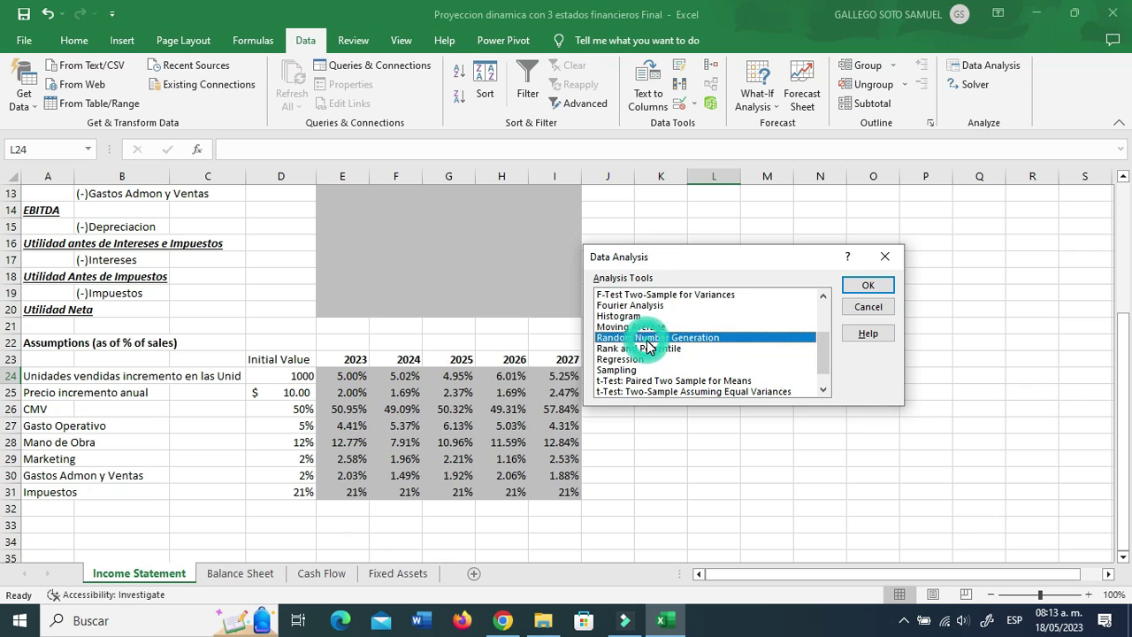
{"action": "left_click", "coordinate": [867, 286]}
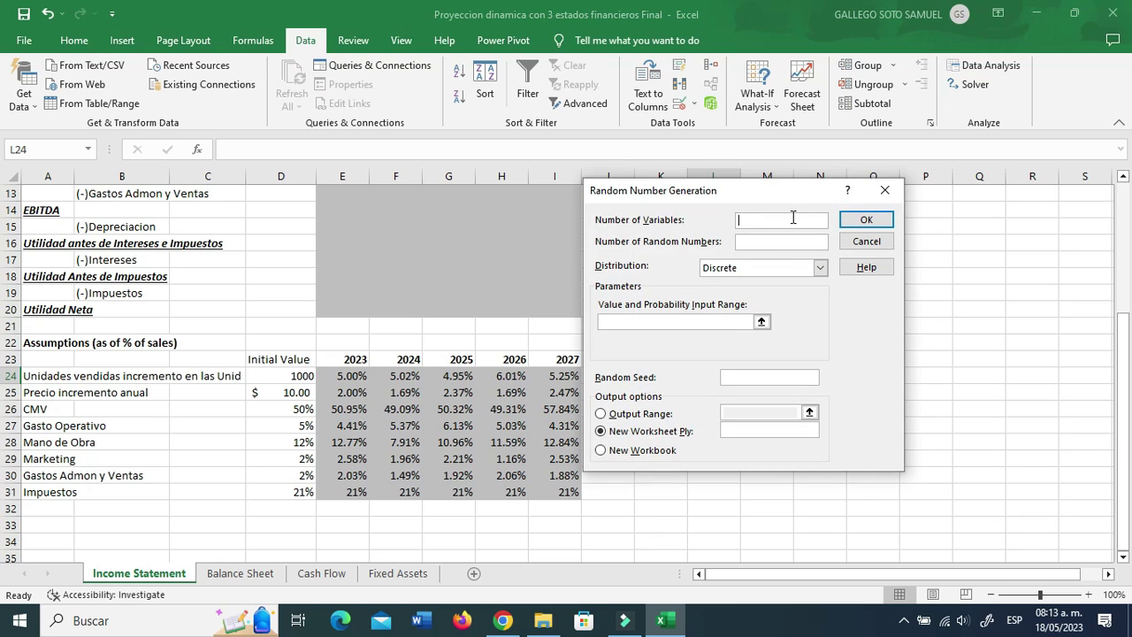
{"action": "left_click", "coordinate": [790, 247]}
{"action": "left_click", "coordinate": [823, 268]}
{"action": "left_click", "coordinate": [801, 283]}
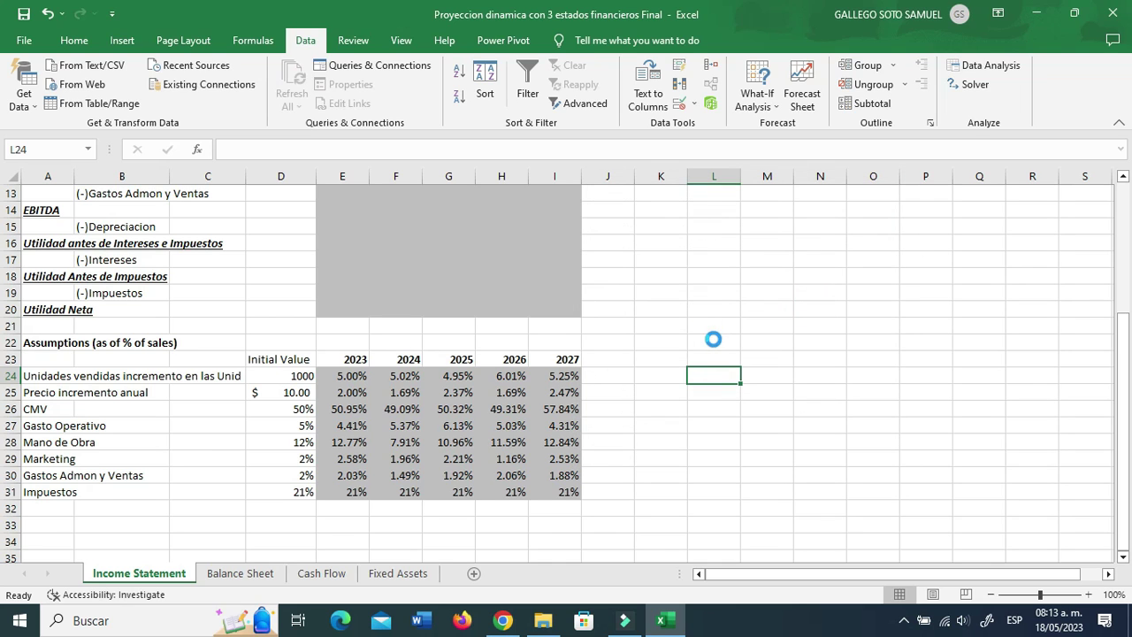
- Set the random number distribution's mean to 5% and its standard deviation to 0.002
{"action": "left_click", "coordinate": [707, 306]}
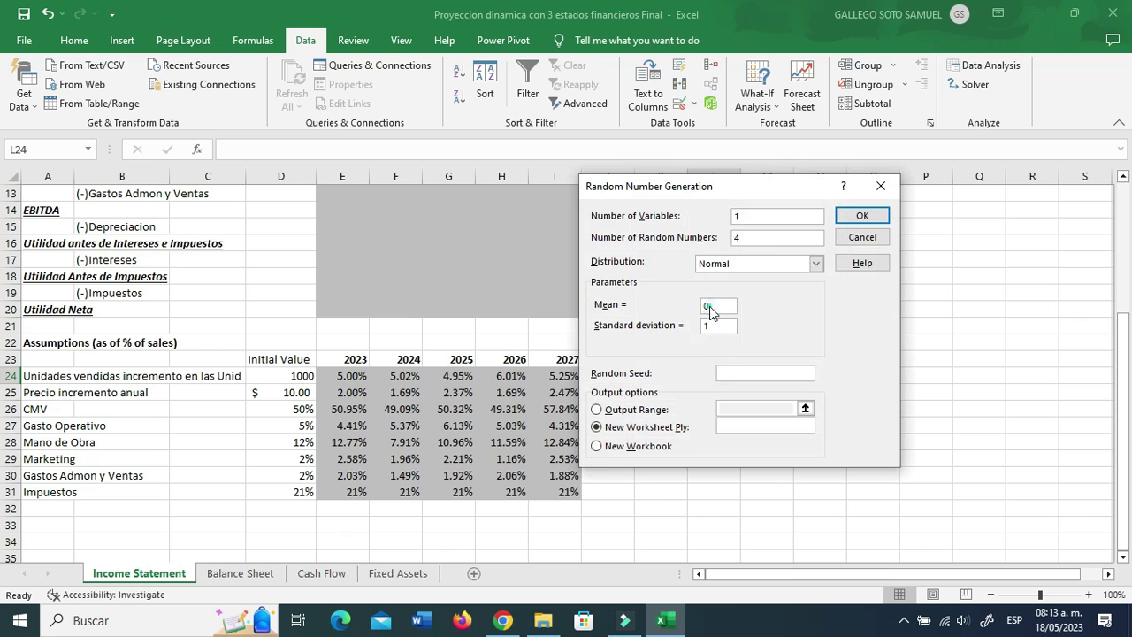
{"action": "type", "text": "5%"}
{"action": "left_click", "coordinate": [724, 327]}
{"action": "key", "text": "BackSpace"}
{"action": "type", "text": "0.002"}
- Send the random numbers to an output range starting at cell K24 and generate them
{"action": "left_click", "coordinate": [599, 409]}
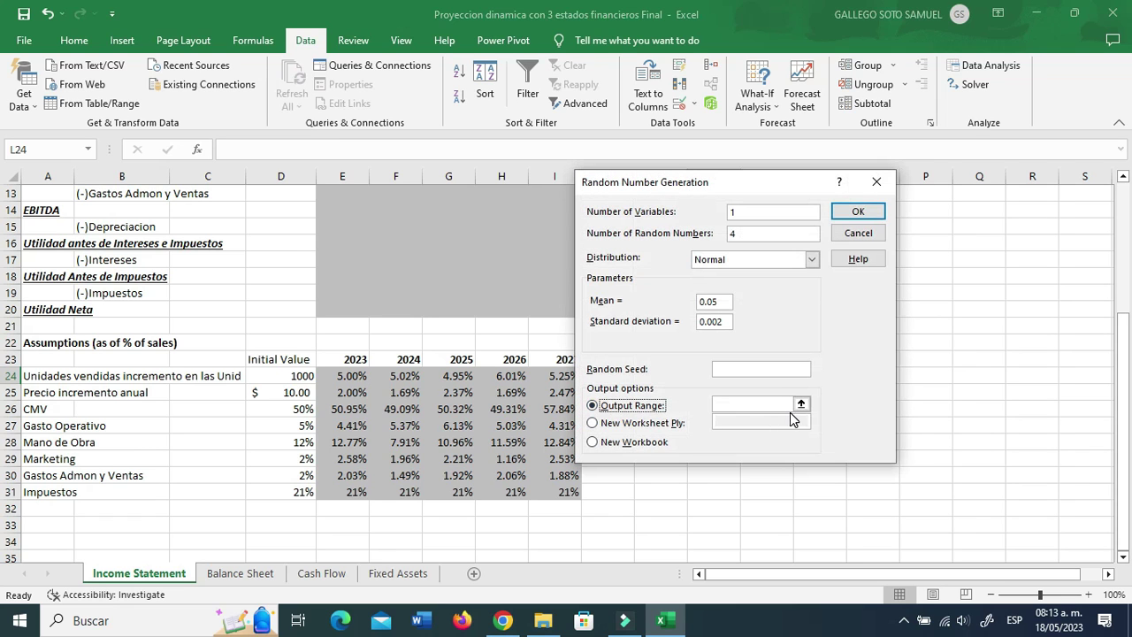
{"action": "left_click", "coordinate": [742, 409]}
{"action": "left_click", "coordinate": [801, 404]}
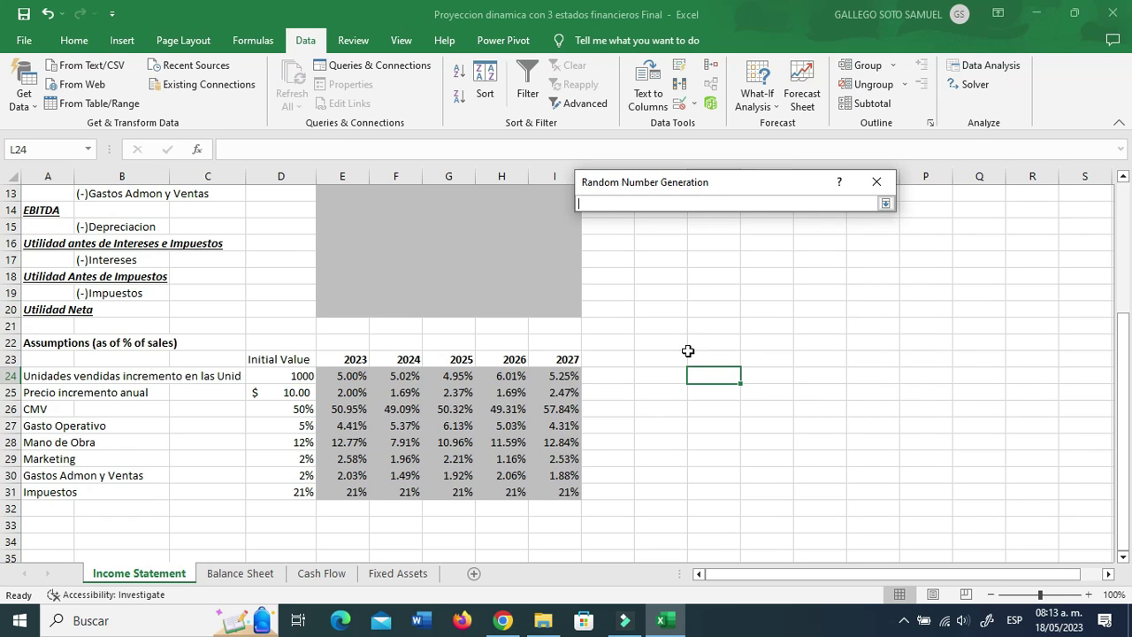
{"action": "left_click", "coordinate": [666, 374]}
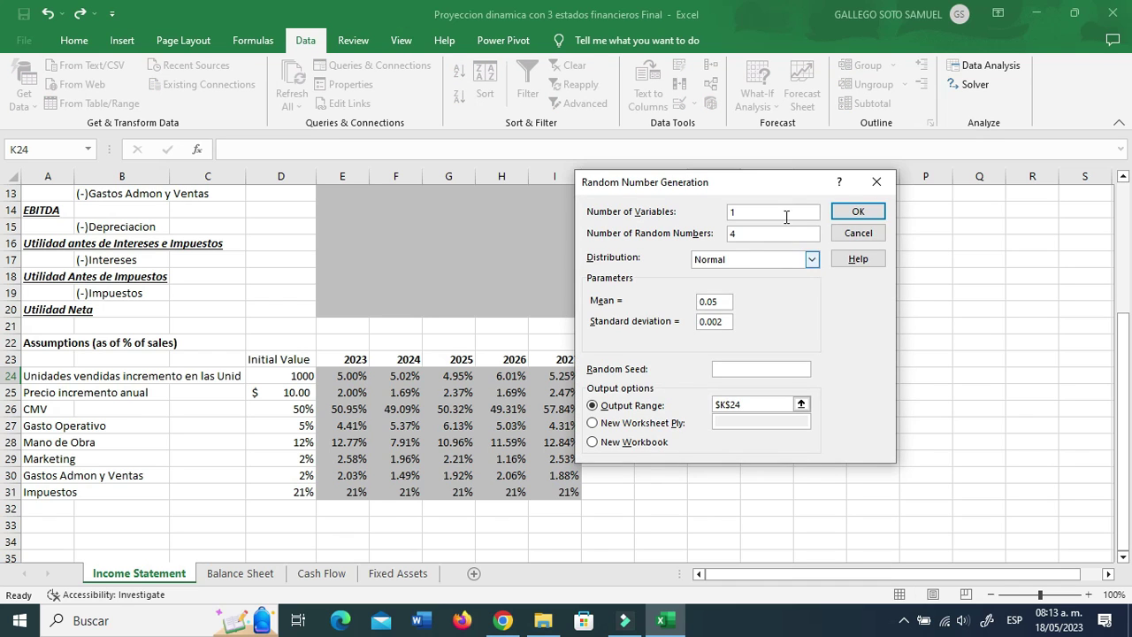
{"action": "left_click", "coordinate": [845, 213]}
{"action": "left_click", "coordinate": [761, 443]}
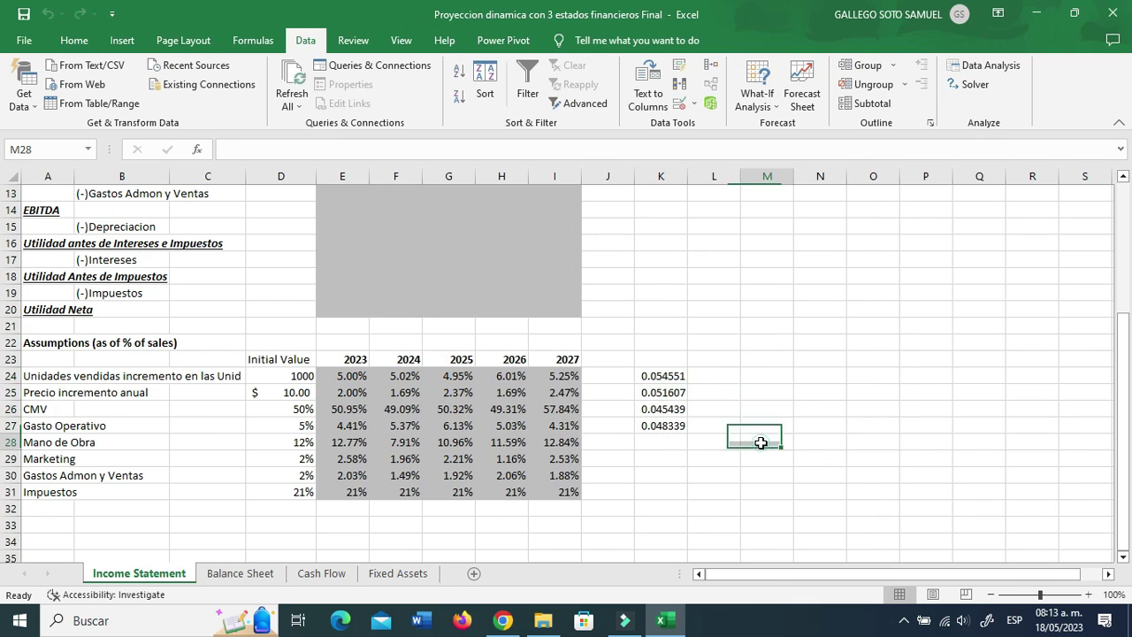
- Copy the four random numbers in K24:K27 and paste them transposed into the 2024–2027 units-sold growth cells starting at F24
{"action": "left_click", "coordinate": [652, 372]}
{"action": "left_click_drag", "start_coordinate": [651, 371], "coordinate": [661, 427]}
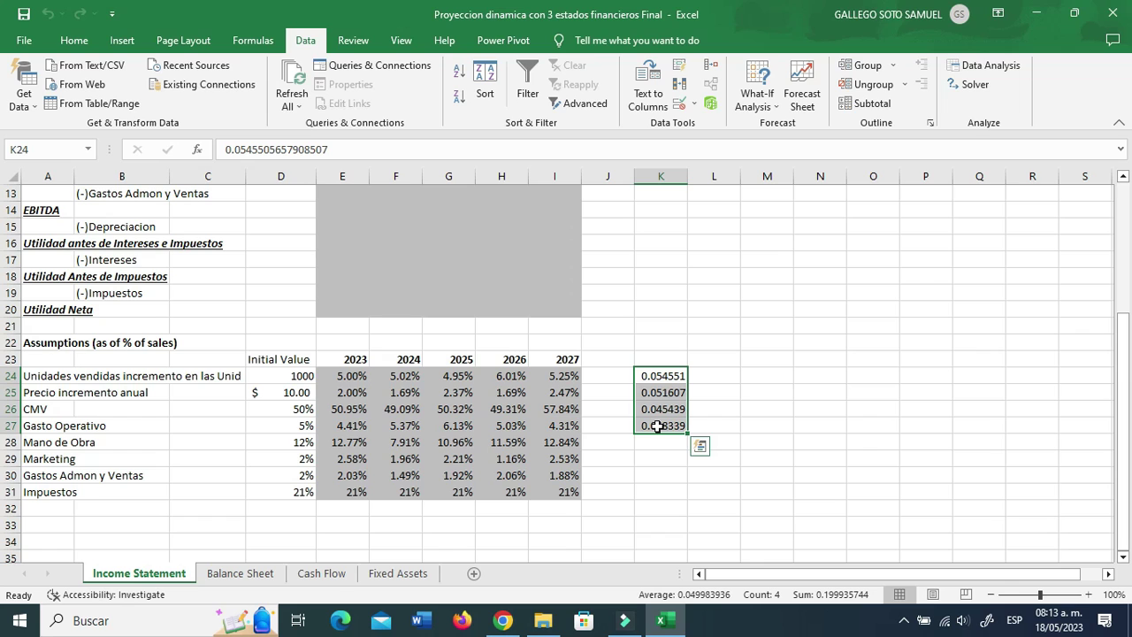
{"action": "key", "text": "ctrl+c"}
{"action": "left_click", "coordinate": [403, 375]}
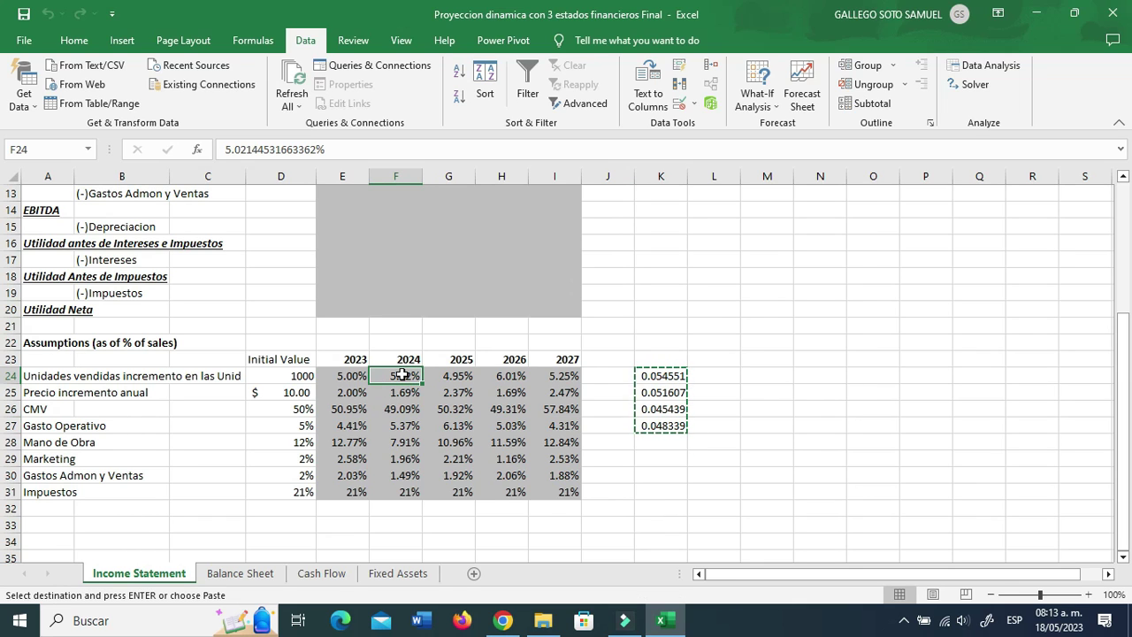
{"action": "right_click", "coordinate": [403, 375]}
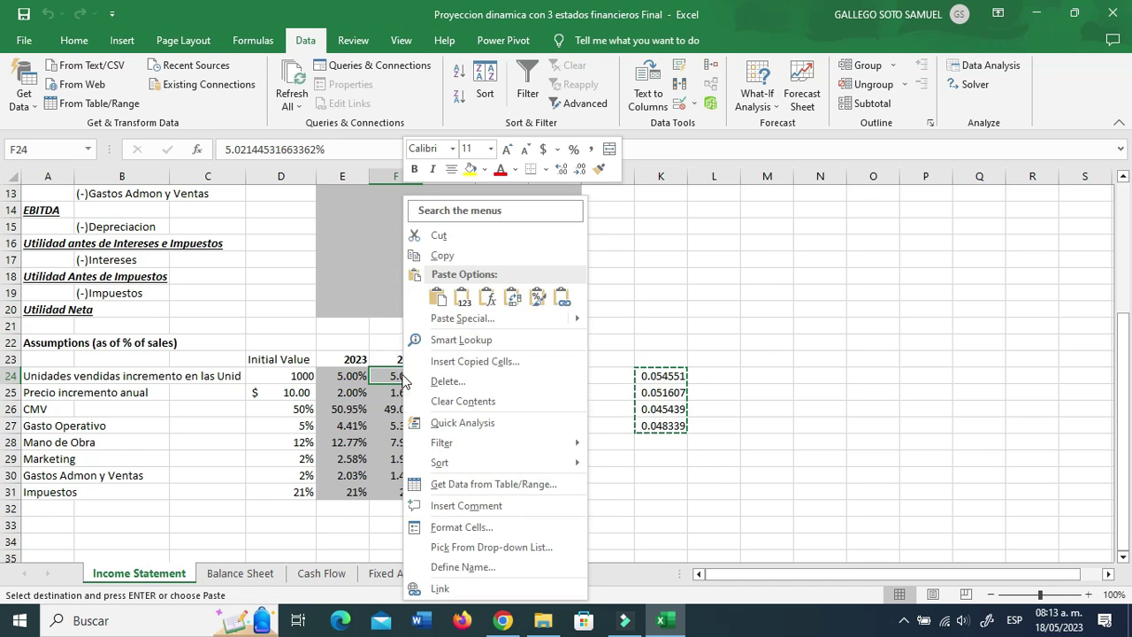
{"action": "left_click", "coordinate": [513, 324]}
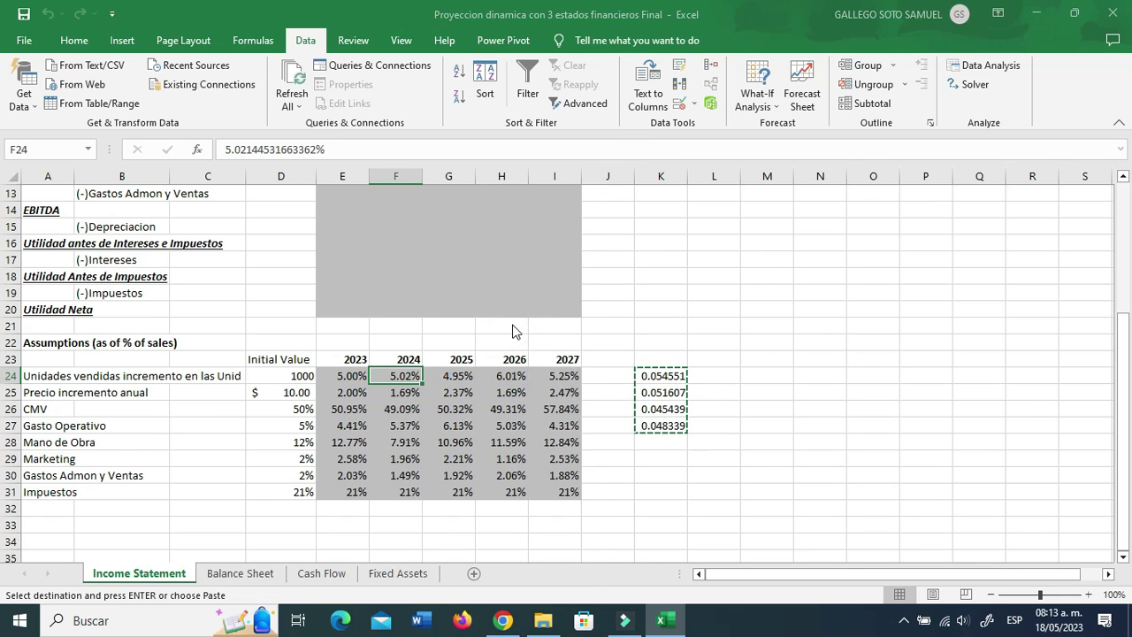
{"action": "left_click", "coordinate": [526, 433]}
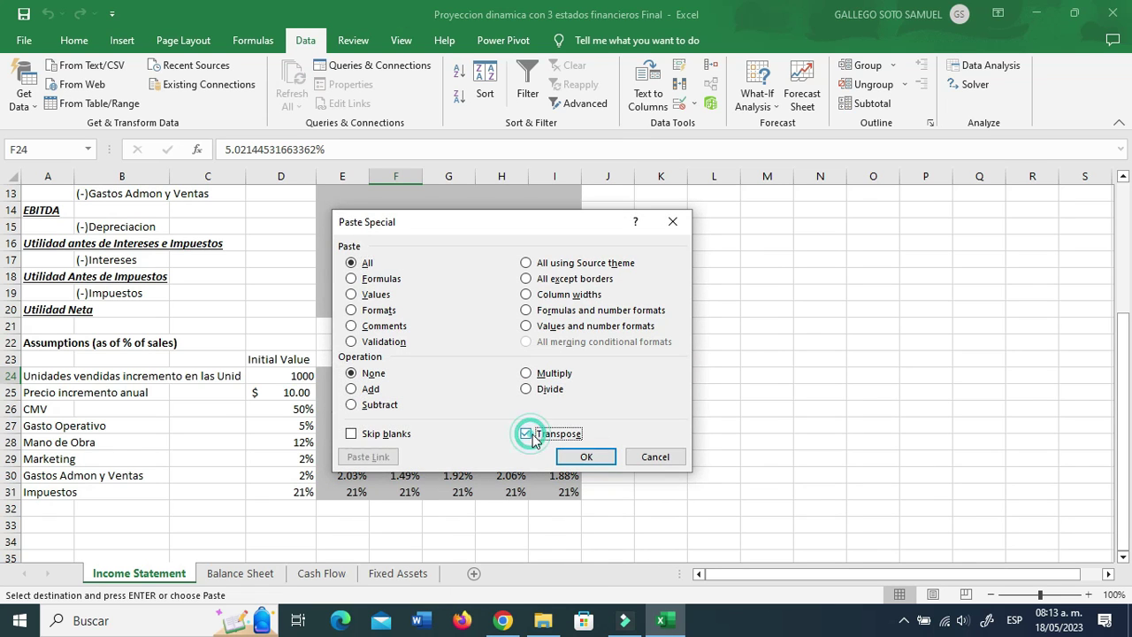
{"action": "left_click", "coordinate": [575, 457]}
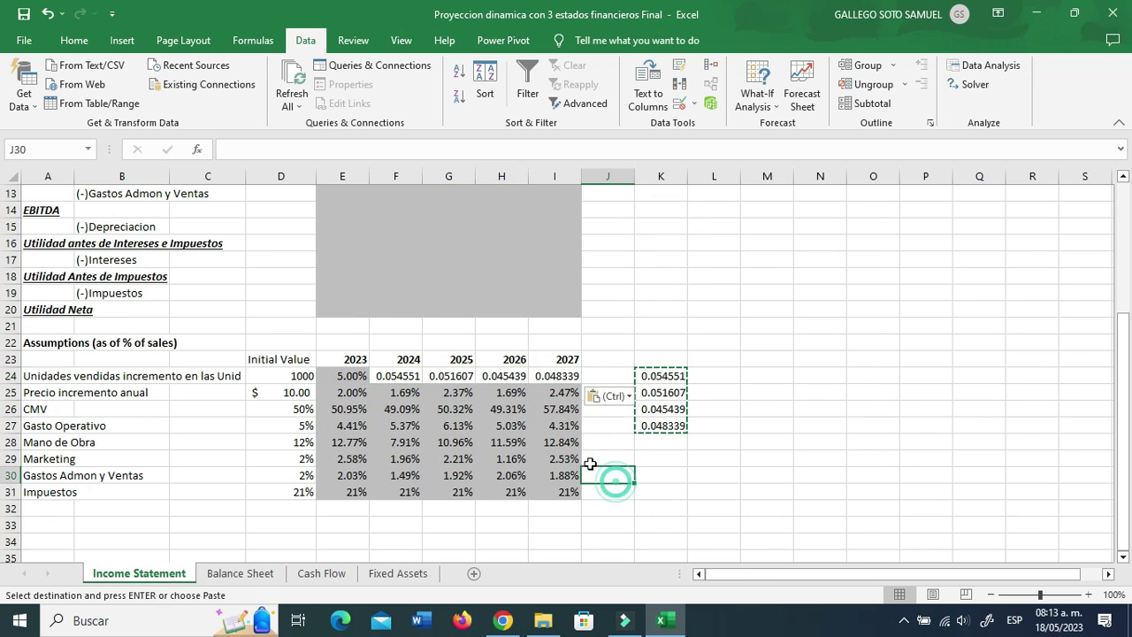
- Copy the formatting of the 2023 units-sold growth cell E24 onto the 2024–2027 cells F24:I24
{"action": "left_click", "coordinate": [330, 375]}
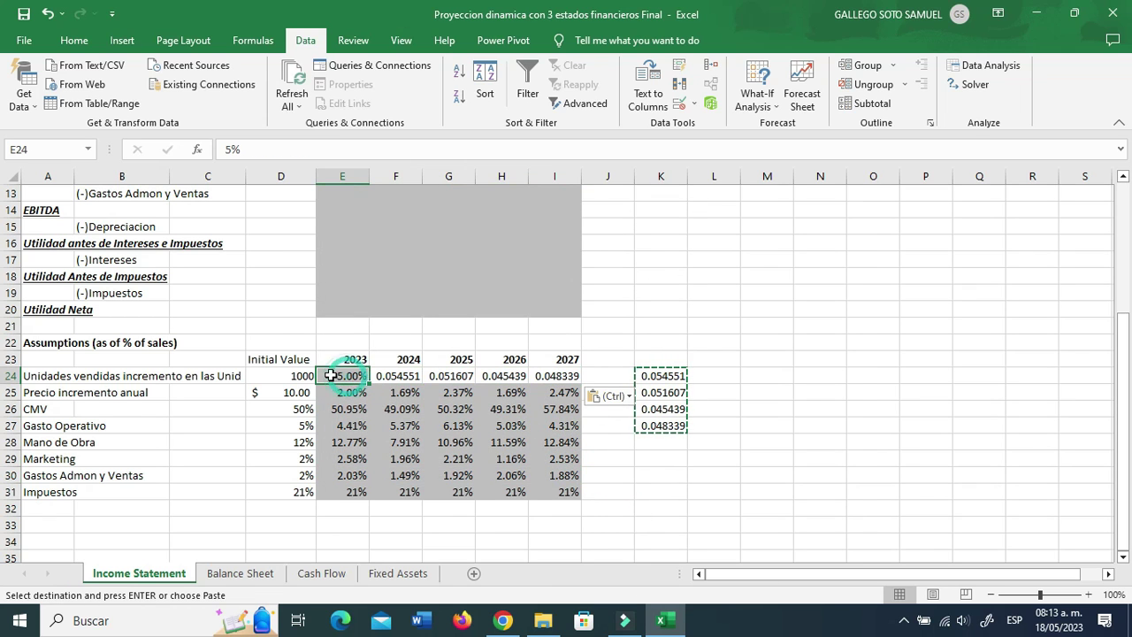
{"action": "left_click", "coordinate": [73, 41]}
{"action": "left_click", "coordinate": [51, 105]}
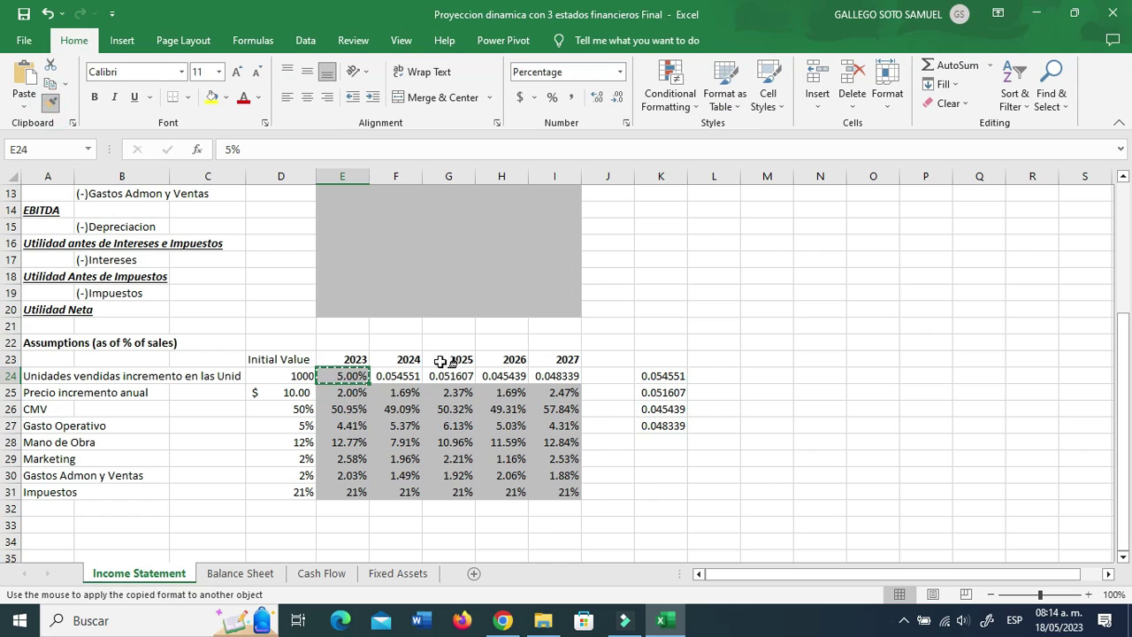
{"action": "left_click_drag", "start_coordinate": [389, 375], "coordinate": [549, 375]}
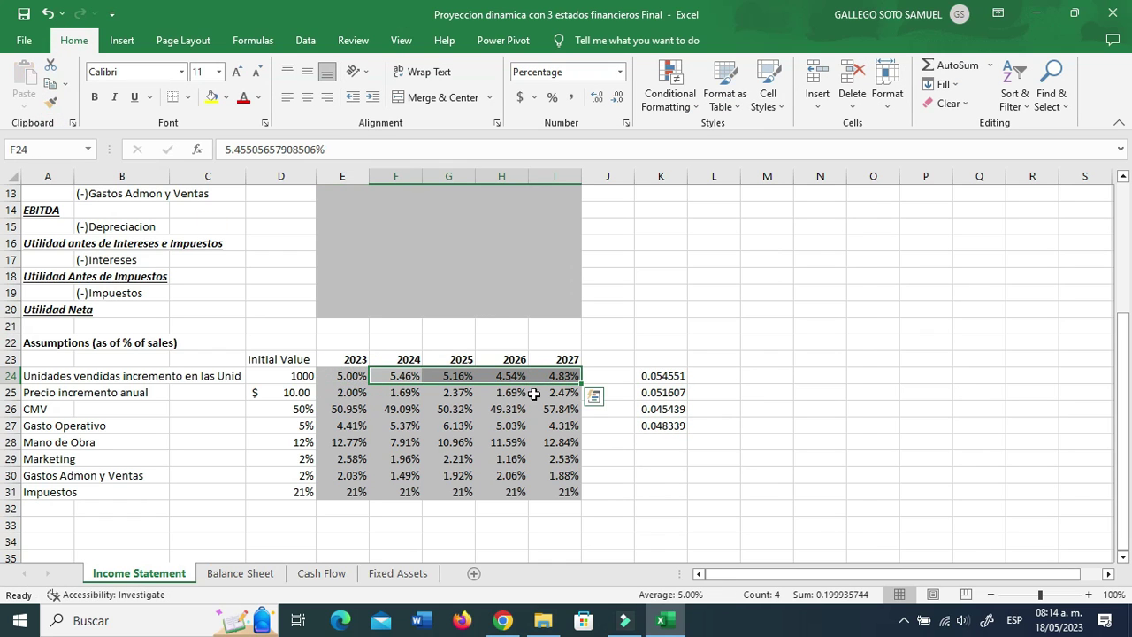
- Review the 2023 price growth rate and compare the initial CMV percentage with its yearly percentages
{"action": "left_click", "coordinate": [448, 423]}
{"action": "left_click", "coordinate": [354, 395]}
{"action": "left_click", "coordinate": [359, 411]}
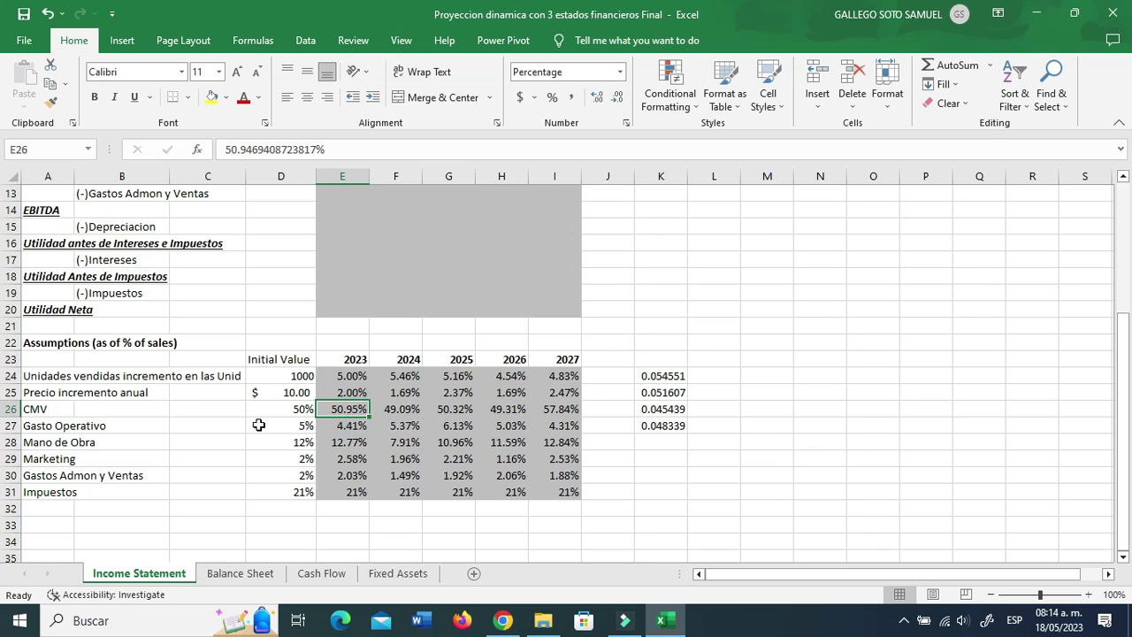
{"action": "left_click", "coordinate": [308, 412]}
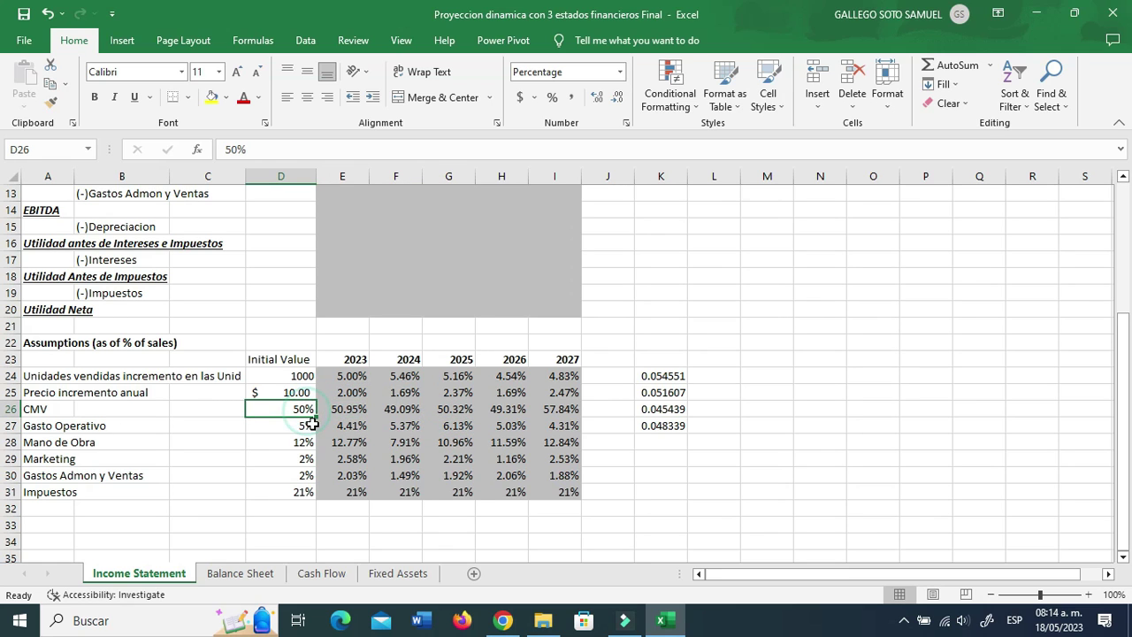
{"action": "left_click", "coordinate": [353, 412]}
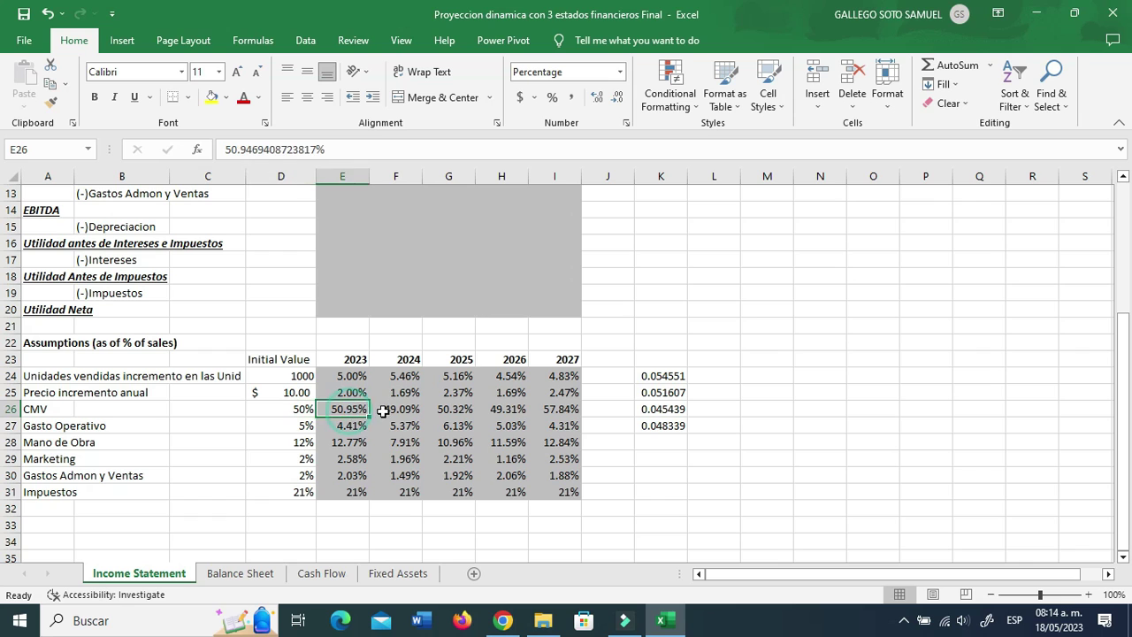
{"action": "left_click", "coordinate": [403, 411]}
{"action": "left_click", "coordinate": [513, 410]}
- Delete the leftover random numbers in column K beside the assumptions
{"action": "left_click_drag", "start_coordinate": [664, 376], "coordinate": [685, 442]}
{"action": "key", "text": "Delete"}
{"action": "left_click", "coordinate": [705, 509]}
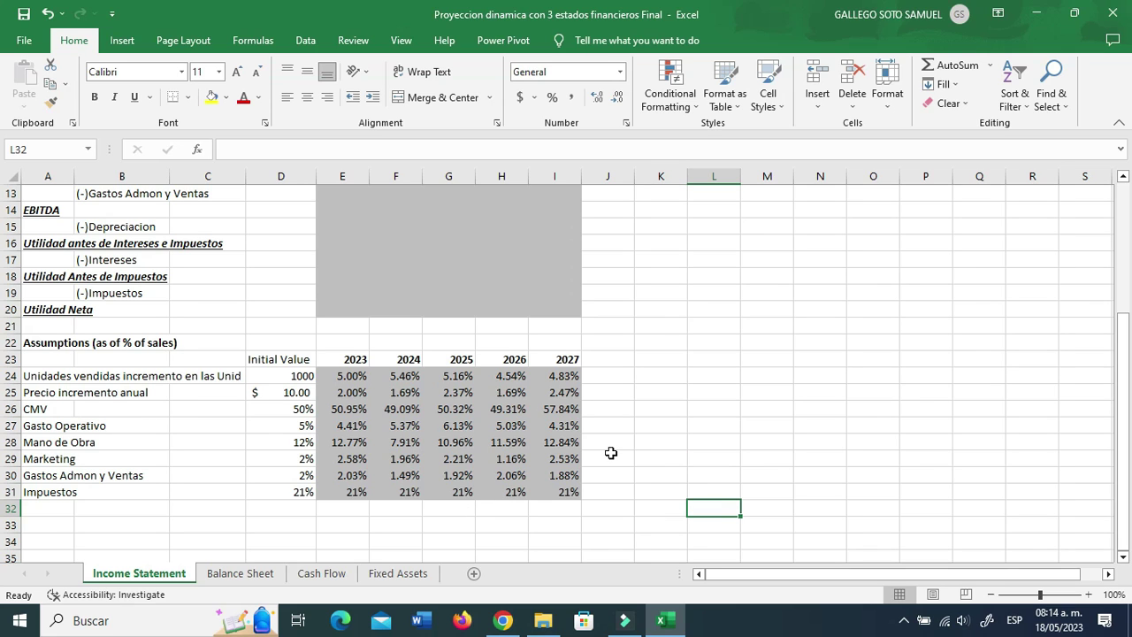
- Examine the Balance Sheet's assumptions for Ventas, CMV, Cuentas por Cobrar, Inventario and Cuentas por Pagar
{"action": "left_click", "coordinate": [241, 573]}
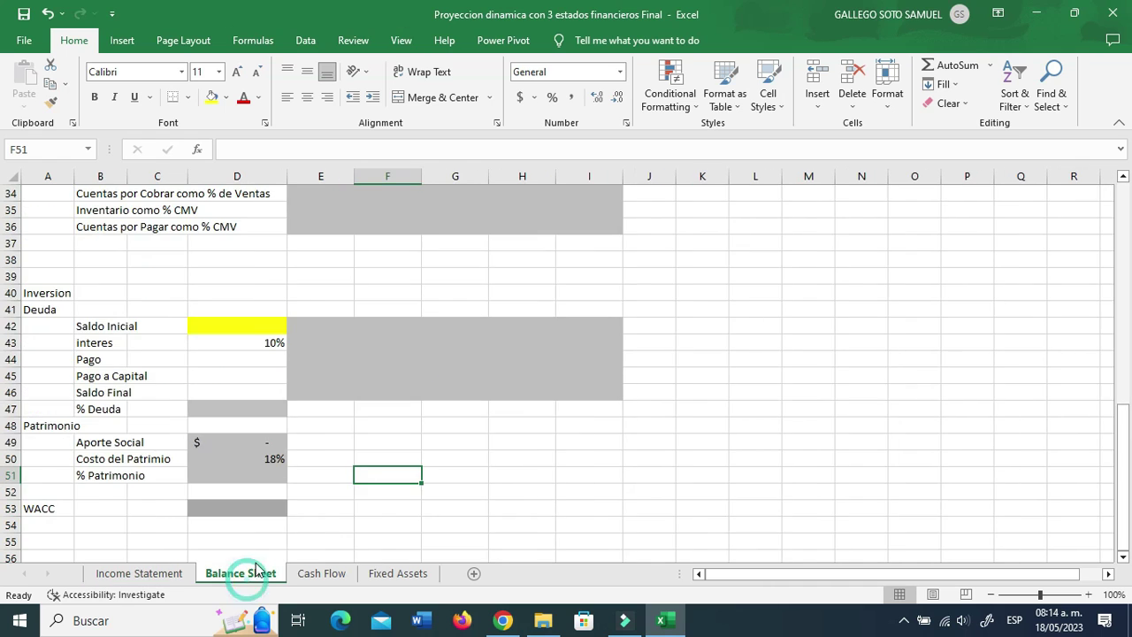
{"action": "scroll", "coordinate": [334, 431], "scroll_direction": "up", "scroll_amount": 11}
{"action": "scroll", "coordinate": [334, 431], "scroll_direction": "down", "scroll_amount": 7}
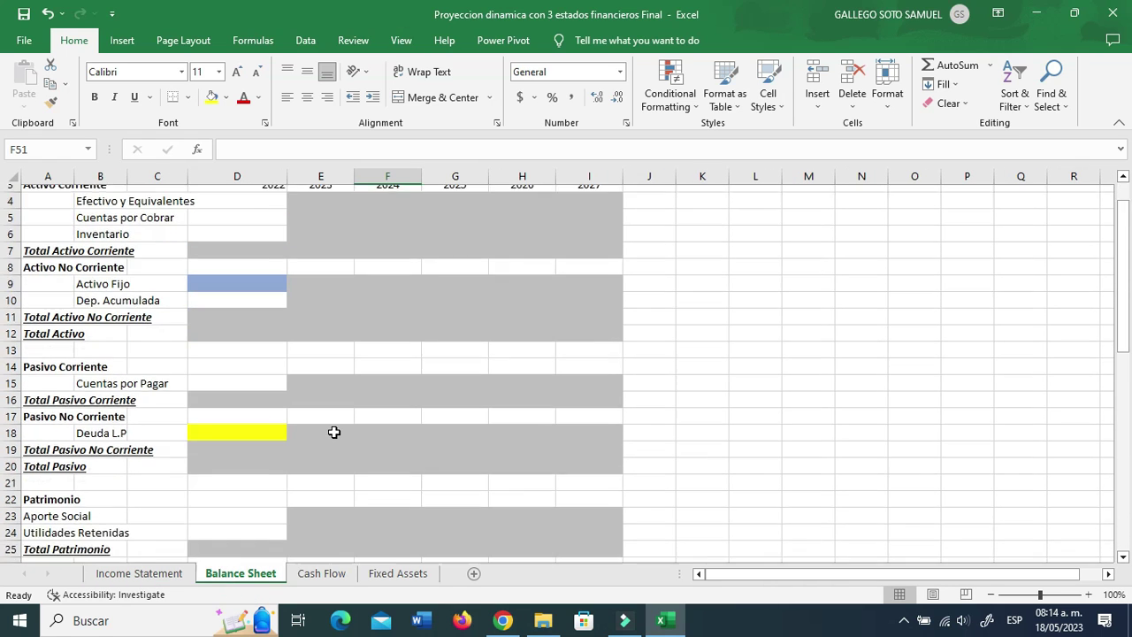
{"action": "left_click", "coordinate": [326, 373]}
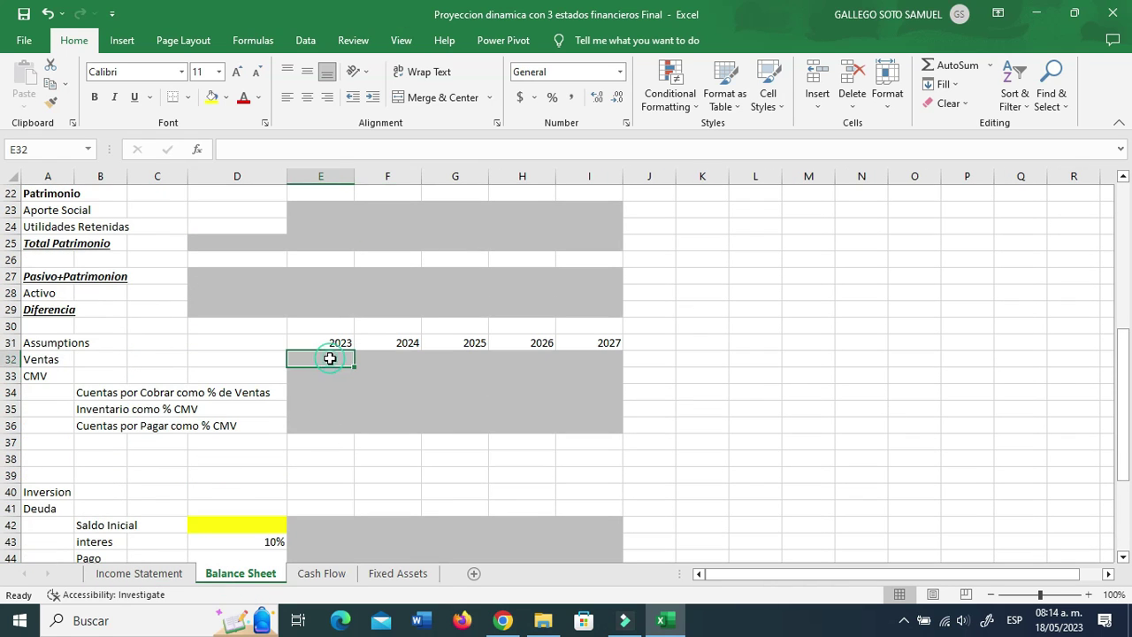
{"action": "left_click", "coordinate": [326, 361]}
{"action": "left_click", "coordinate": [324, 374]}
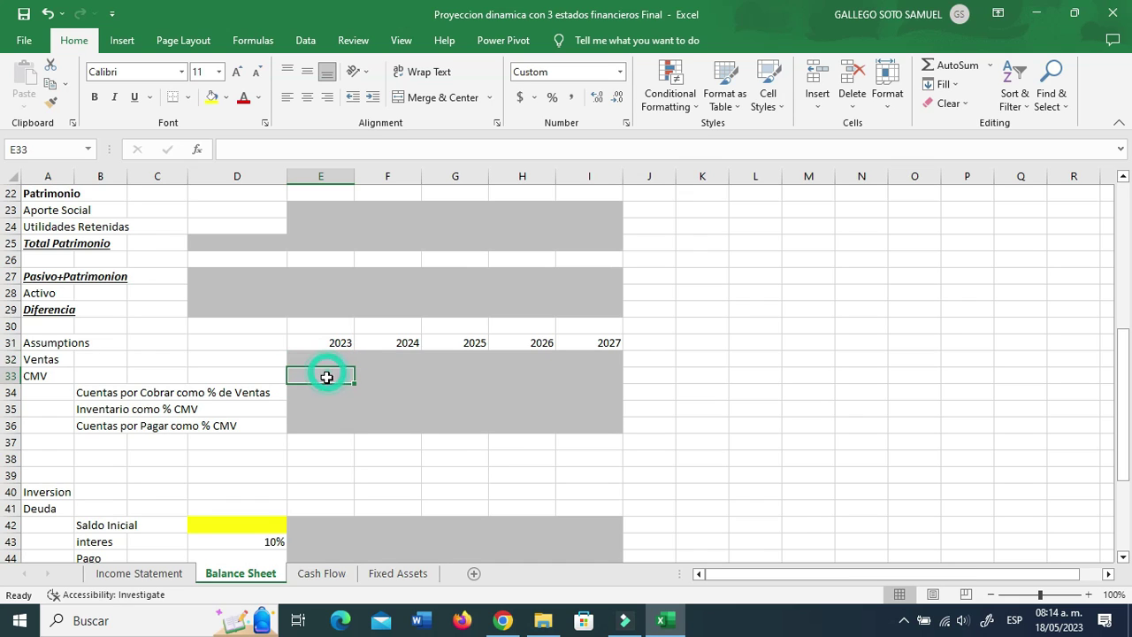
{"action": "left_click", "coordinate": [125, 397]}
{"action": "left_click", "coordinate": [122, 428]}
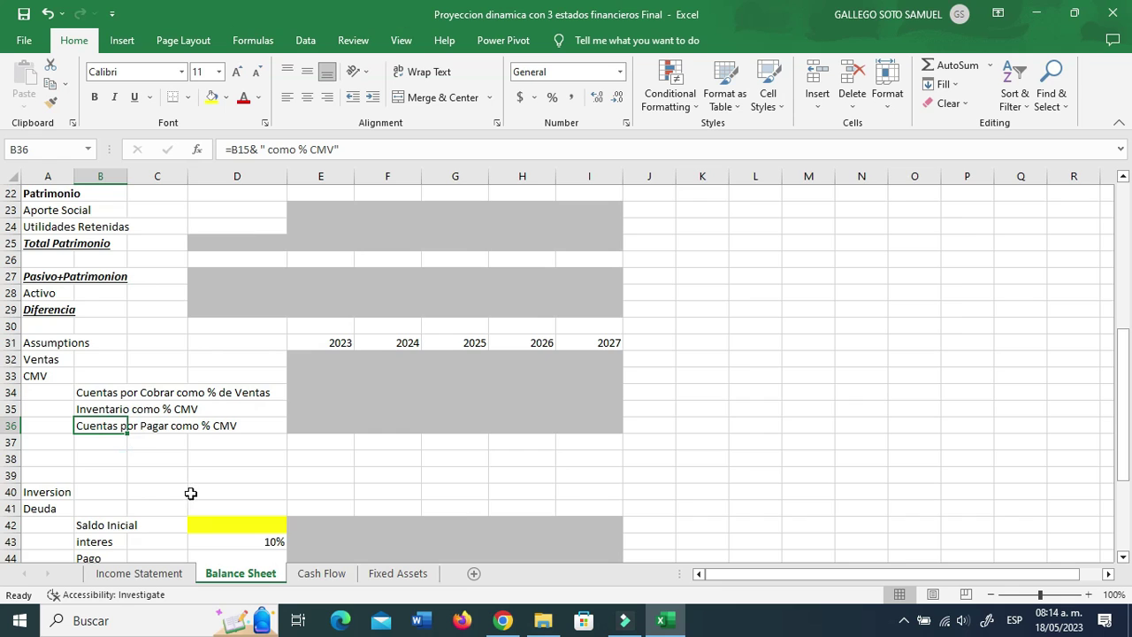
- Look over the Cash Flow sheet's layout and the Balance Sheet's Efectivo y Equivalentes row for 2022–2027
{"action": "left_click", "coordinate": [320, 573]}
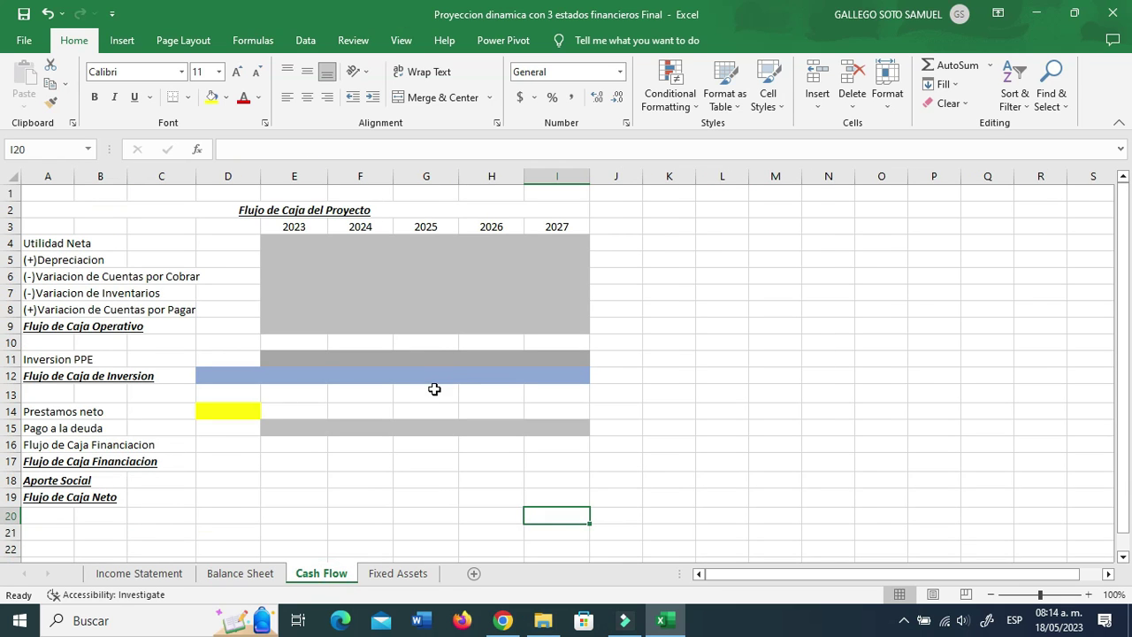
{"action": "left_click", "coordinate": [257, 575]}
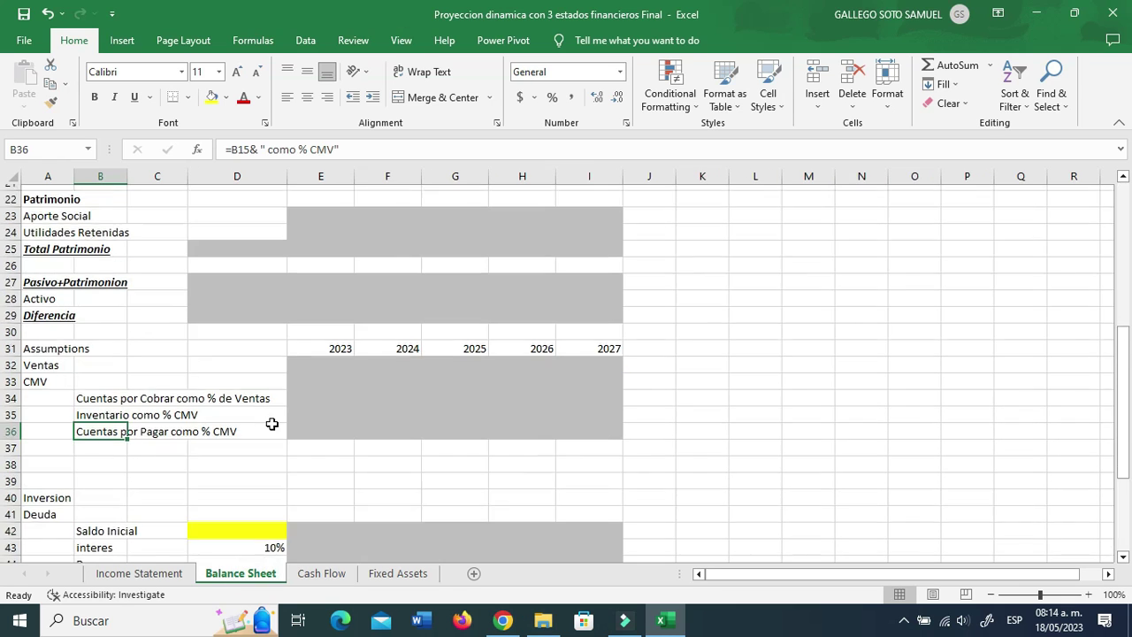
{"action": "scroll", "coordinate": [272, 424], "scroll_direction": "up", "scroll_amount": 7}
{"action": "left_click_drag", "start_coordinate": [237, 252], "coordinate": [601, 244]}
{"action": "scroll", "coordinate": [366, 435], "scroll_direction": "down", "scroll_amount": 2}
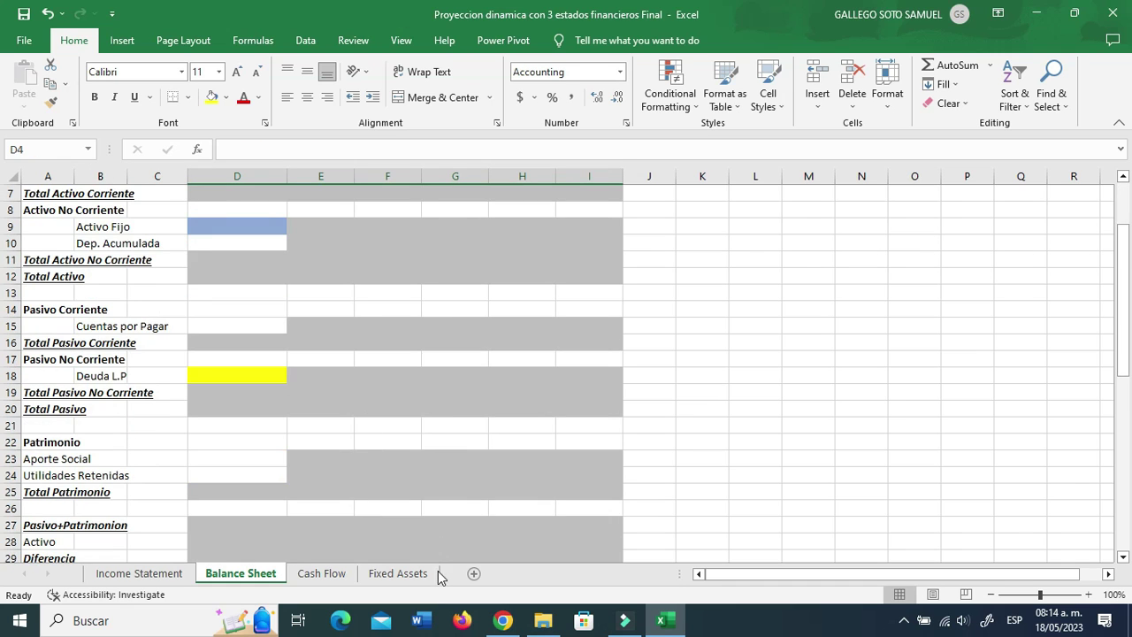
- Examine the three machines and their useful lives (Vida util) on the Fixed Assets sheet
{"action": "left_click", "coordinate": [409, 571]}
{"action": "left_click", "coordinate": [409, 498]}
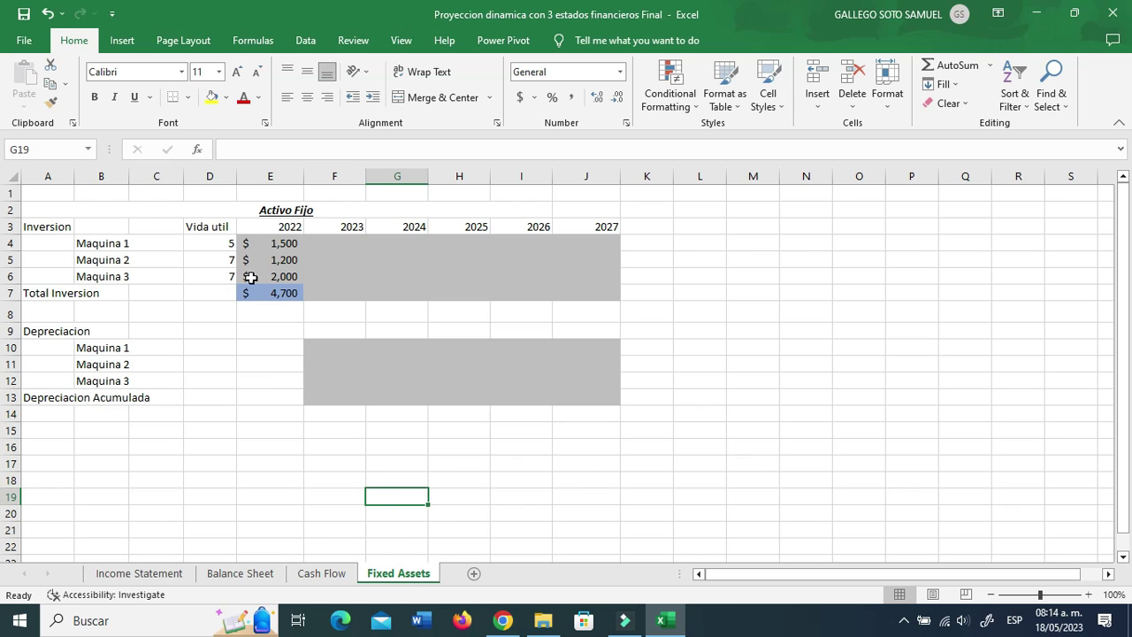
{"action": "left_click", "coordinate": [257, 381]}
{"action": "left_click", "coordinate": [114, 257]}
{"action": "left_click", "coordinate": [114, 239]}
{"action": "left_click", "coordinate": [114, 262]}
{"action": "left_click", "coordinate": [113, 276]}
{"action": "left_click", "coordinate": [217, 242]}
{"action": "left_click", "coordinate": [211, 261]}
{"action": "left_click", "coordinate": [214, 277]}
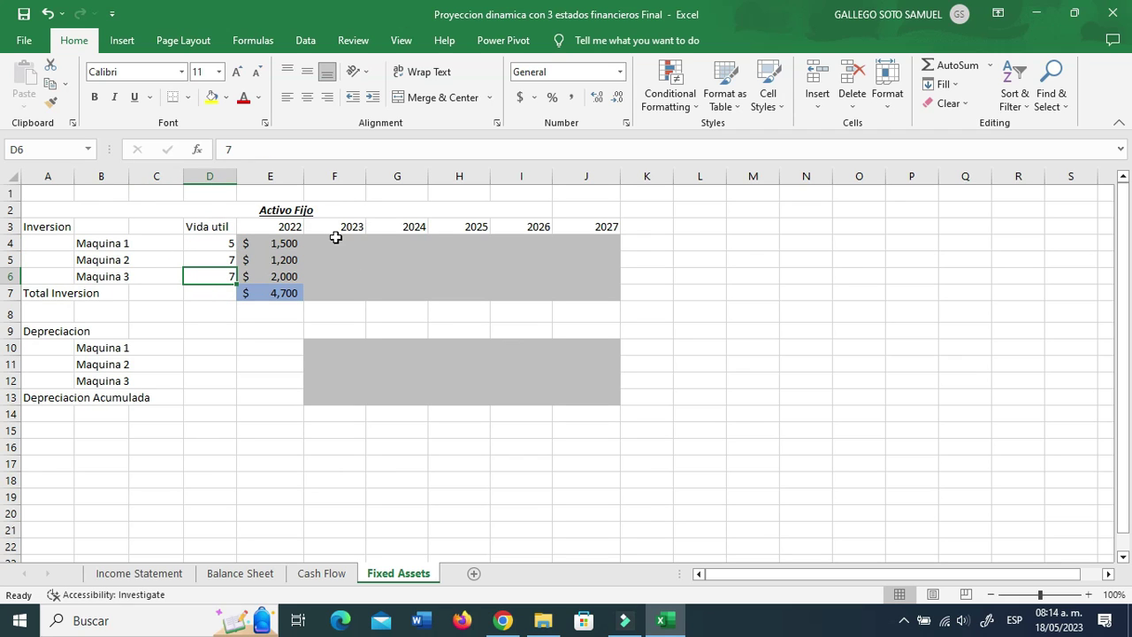
- Review the Income Statement's 2023 Unidades vendidas cell and the initial values for units sold and price in the assumptions
{"action": "left_click", "coordinate": [141, 574]}
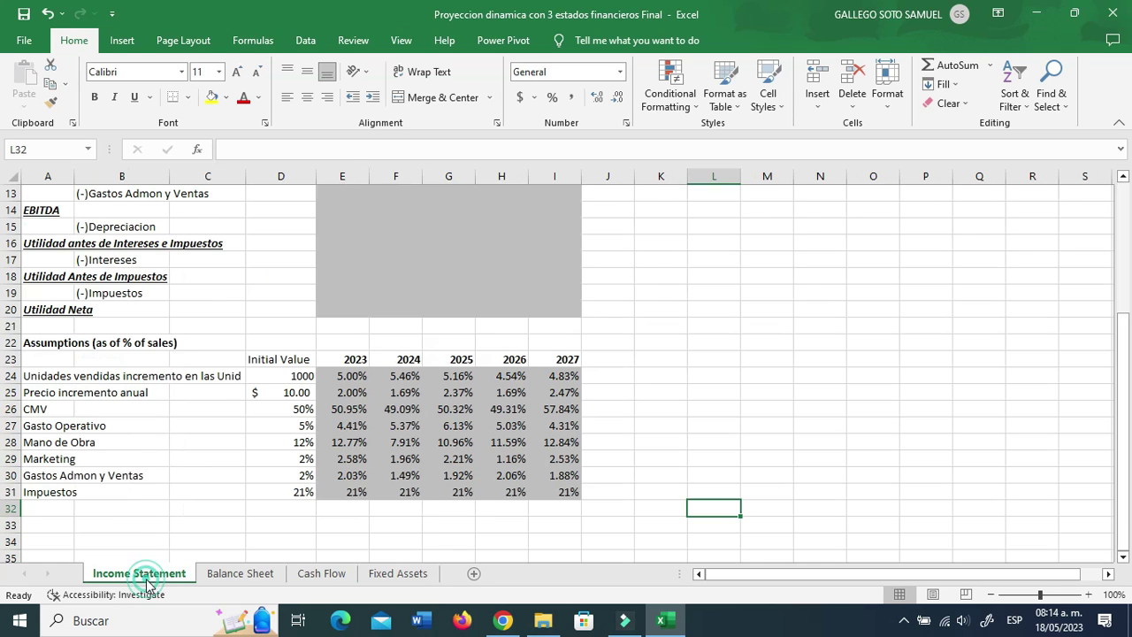
{"action": "scroll", "coordinate": [233, 495], "scroll_direction": "up", "scroll_amount": 4}
{"action": "left_click", "coordinate": [348, 259]}
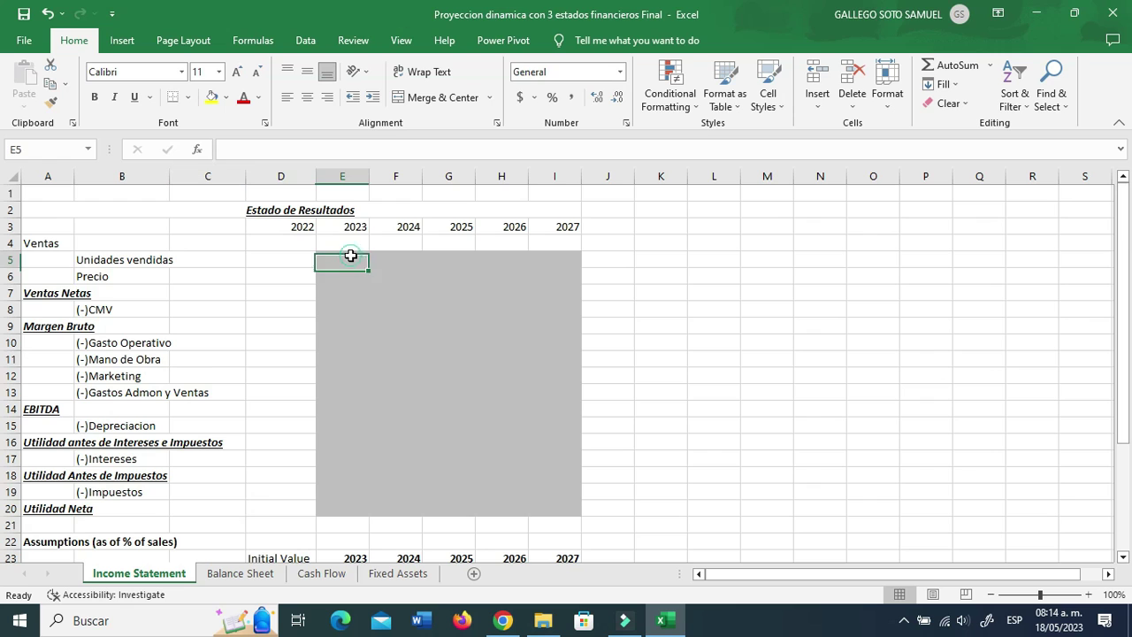
{"action": "scroll", "coordinate": [314, 455], "scroll_direction": "down", "scroll_amount": 5}
{"action": "left_click", "coordinate": [301, 327]}
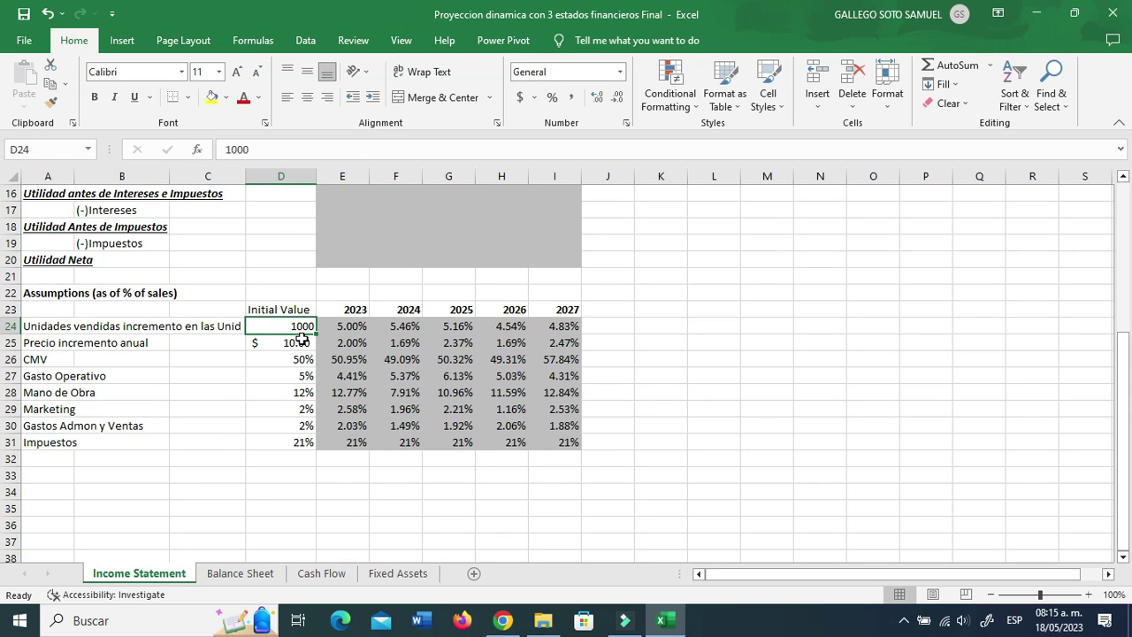
{"action": "left_click", "coordinate": [301, 344]}
{"action": "left_click", "coordinate": [299, 326]}
{"action": "left_click", "coordinate": [293, 341]}
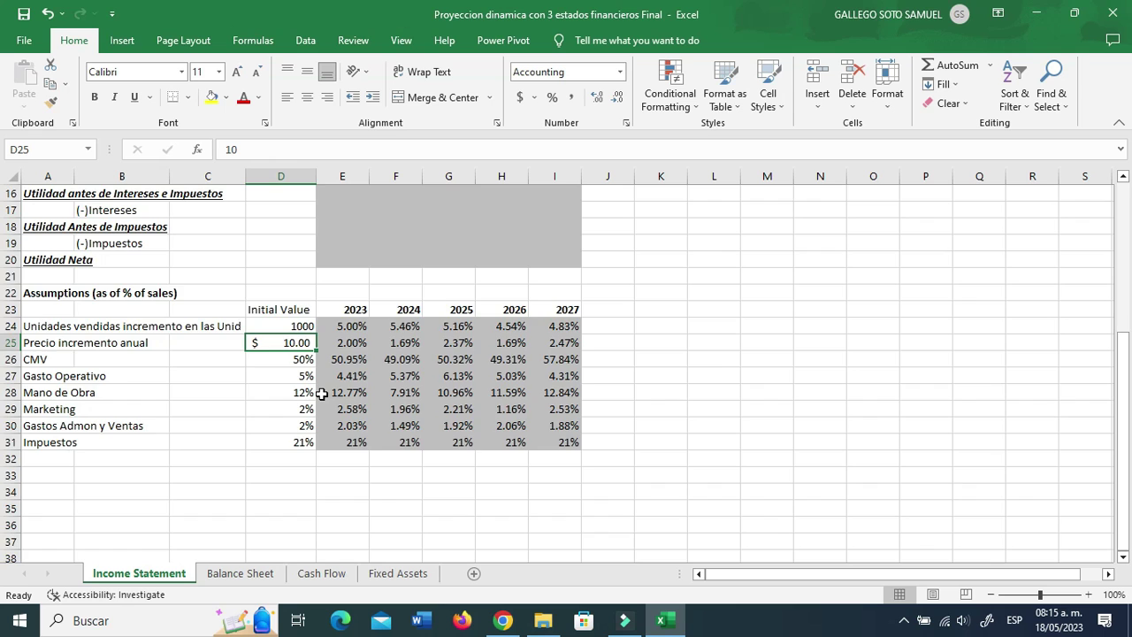
- Calculate the 2023 Unidades vendidas in E5 with the formula +D24*(1+E24)
{"action": "scroll", "coordinate": [321, 392], "scroll_direction": "up", "scroll_amount": 5}
{"action": "left_click", "coordinate": [328, 261]}
{"action": "type", "text": "+"}
{"action": "scroll", "coordinate": [300, 354], "scroll_direction": "down", "scroll_amount": 3}
{"action": "left_click", "coordinate": [285, 427]}
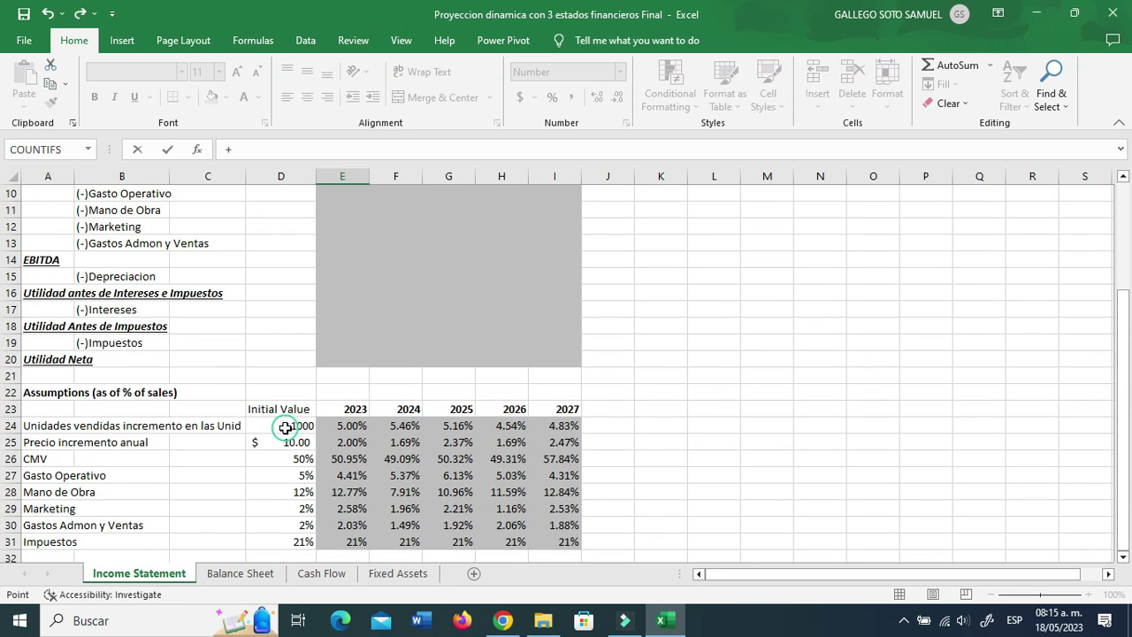
{"action": "type", "text": "*"}
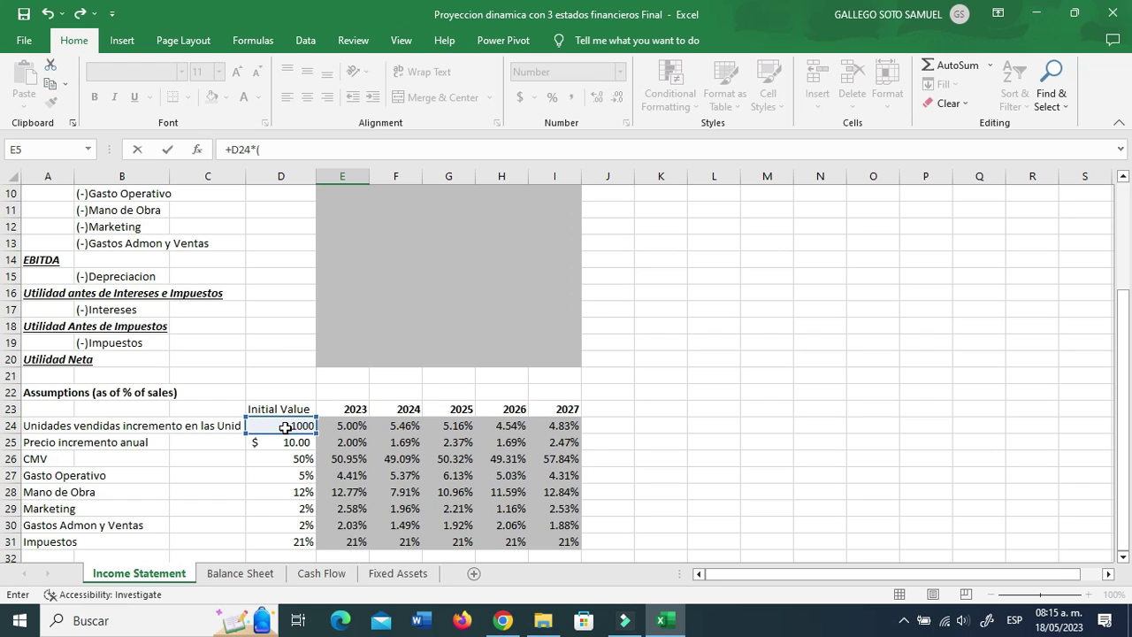
{"action": "type", "text": "(1+"}
{"action": "left_click", "coordinate": [343, 427]}
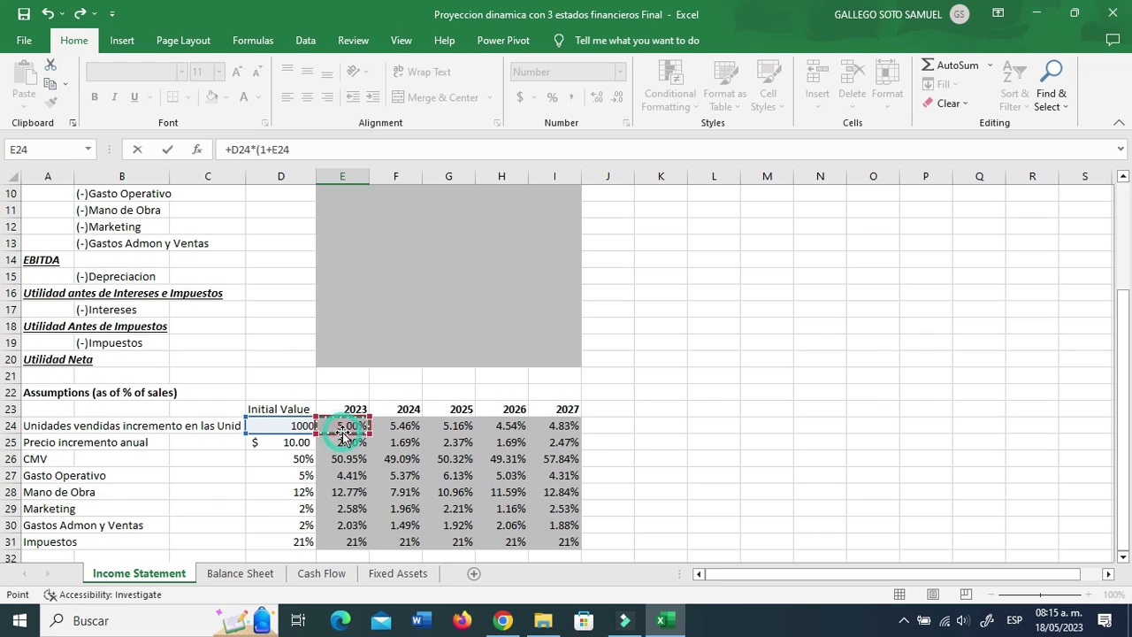
{"action": "type", "text": ")"}
{"action": "key", "text": "ctrl+Return"}
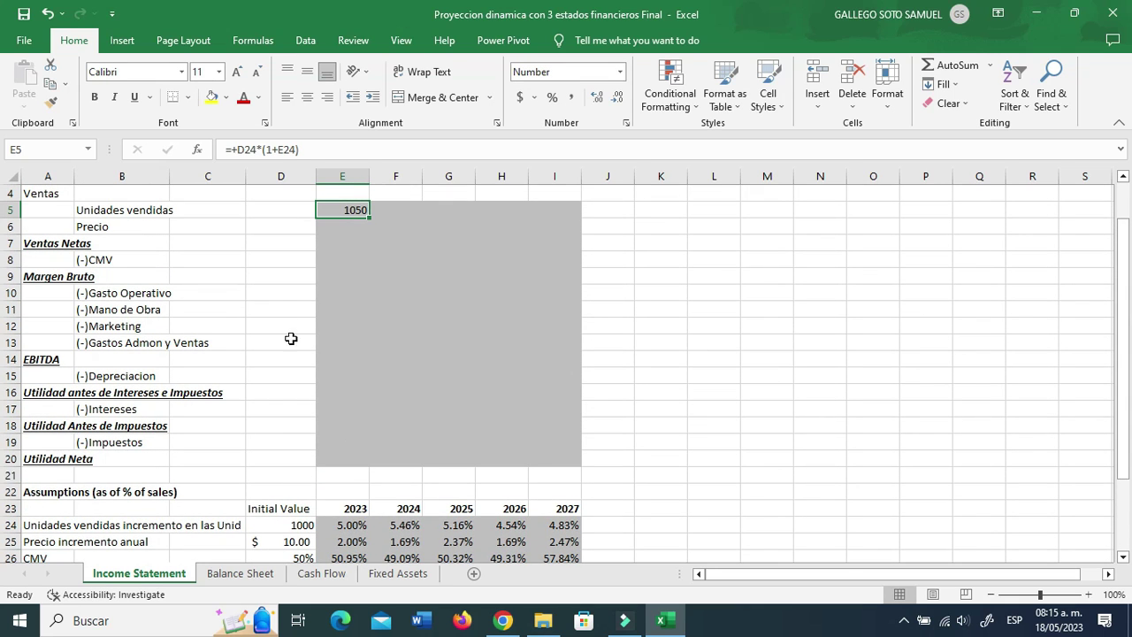
- Wrap the 2023 Unidades vendidas formula in E5 in a ROUND function with 0 decimals
{"action": "left_click", "coordinate": [239, 151]}
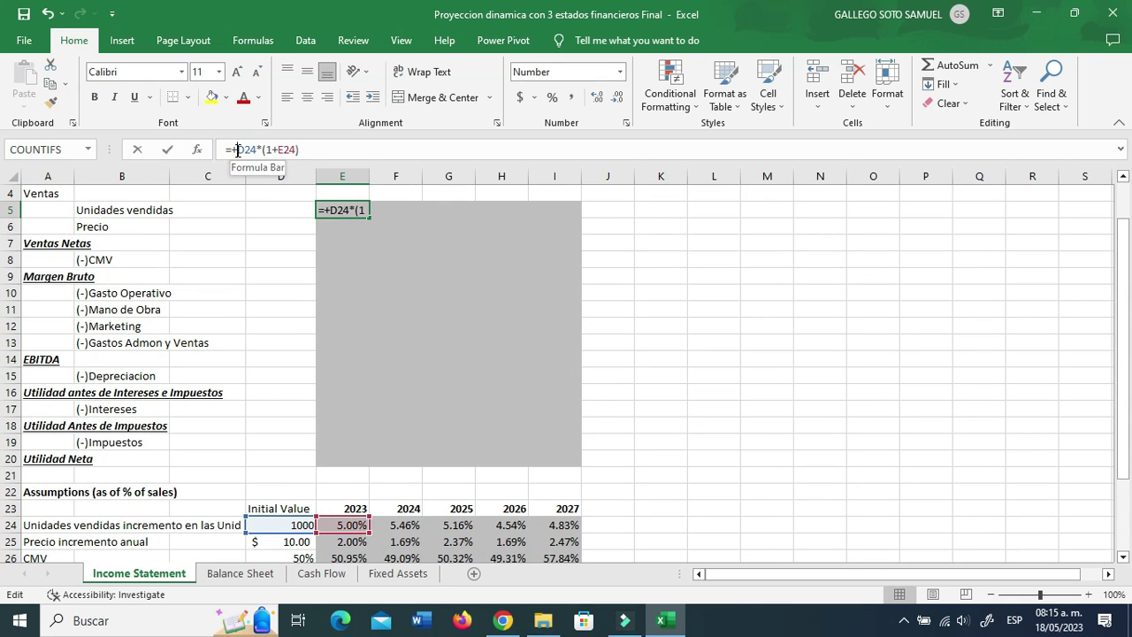
{"action": "key", "text": "Delete"}
{"action": "key", "text": "Delete"}
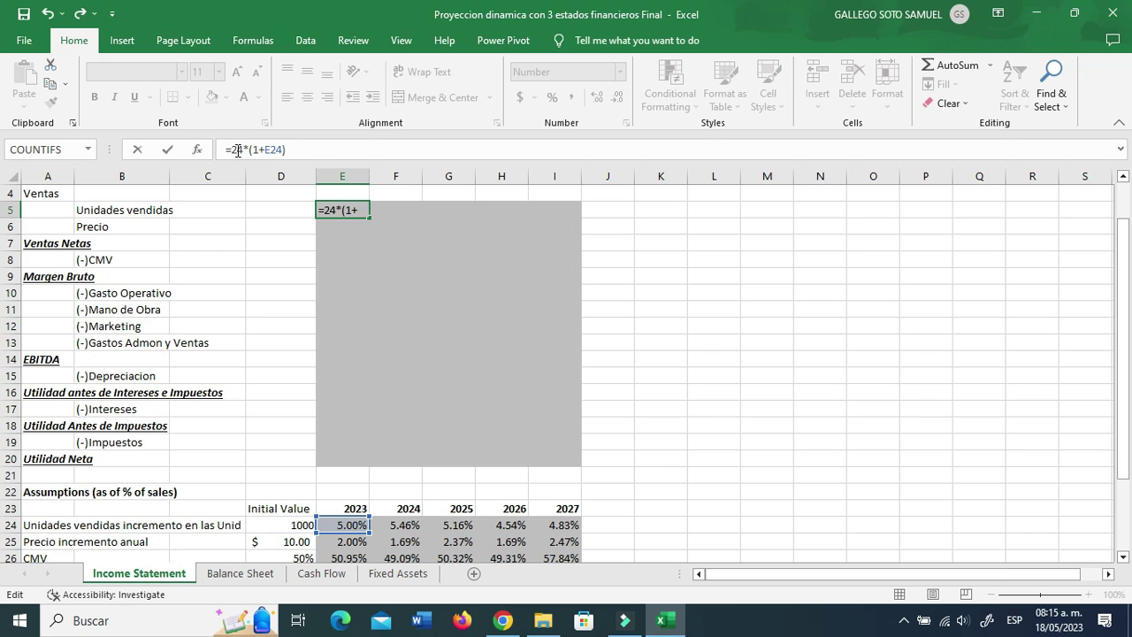
{"action": "type", "text": "round("}
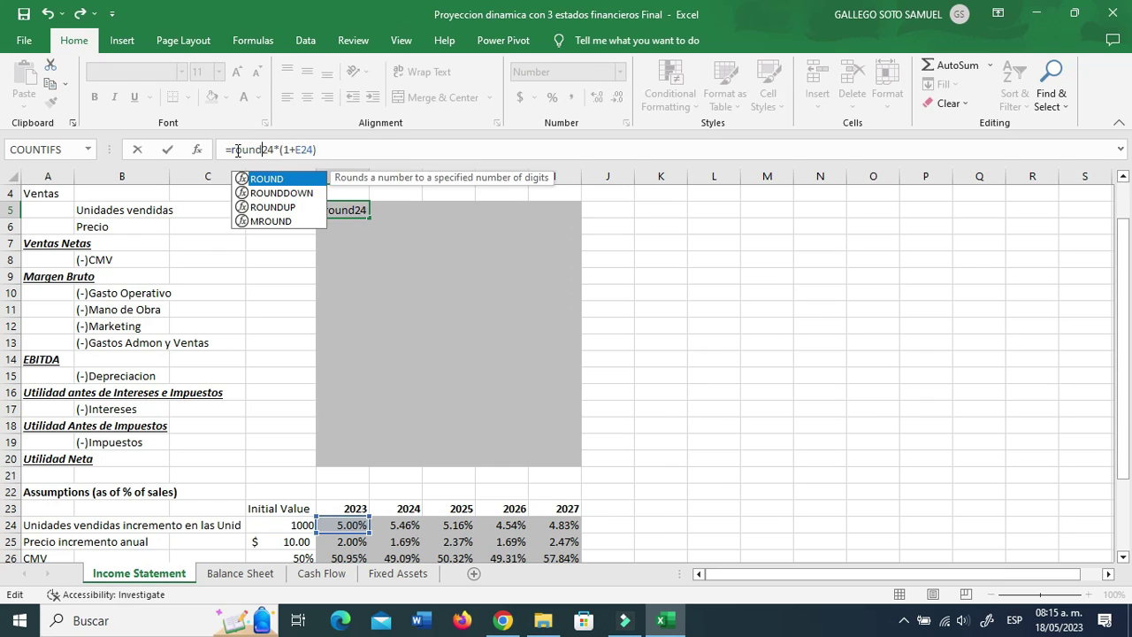
{"action": "left_click", "coordinate": [326, 150]}
{"action": "type", "text": ",0)"}
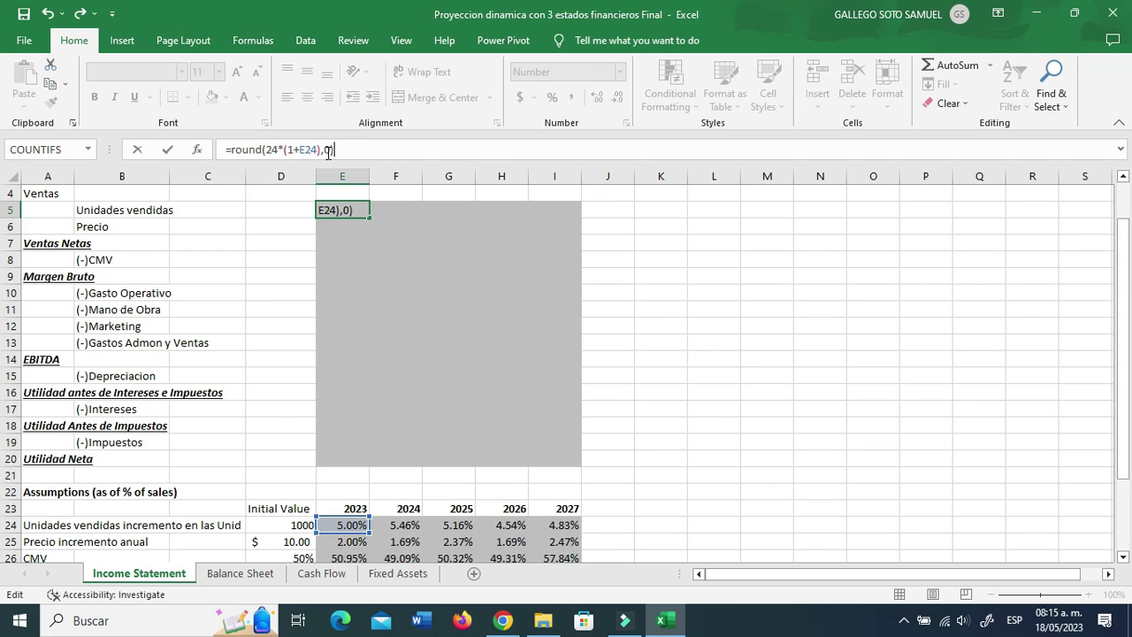
{"action": "key", "text": "Return"}
{"action": "key", "text": "Up"}
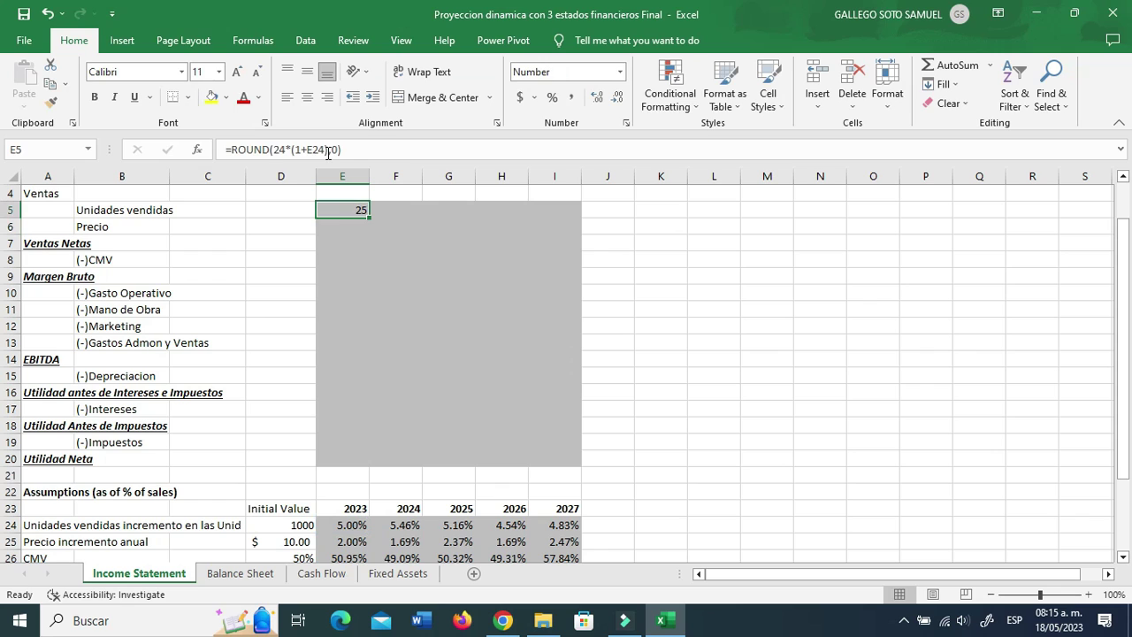
- Correct E5 to =ROUND(D24*(1+E24),0) and copy the formula down to the 2023 Precio cell E6
{"action": "left_click", "coordinate": [283, 150]}
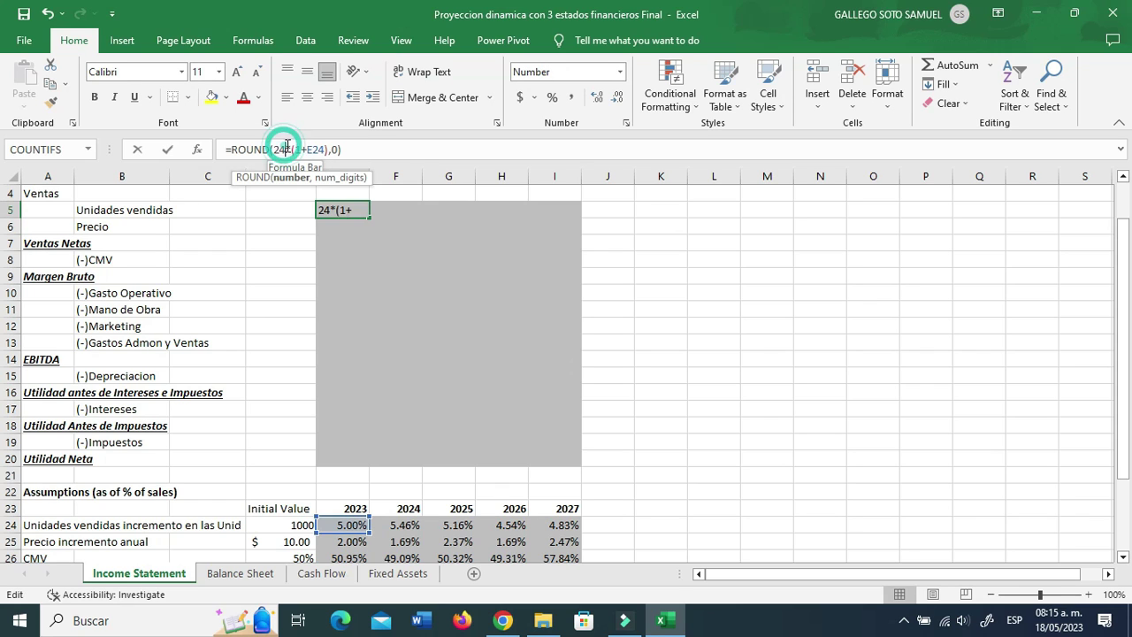
{"action": "key", "text": "BackSpace"}
{"action": "key", "text": "BackSpace"}
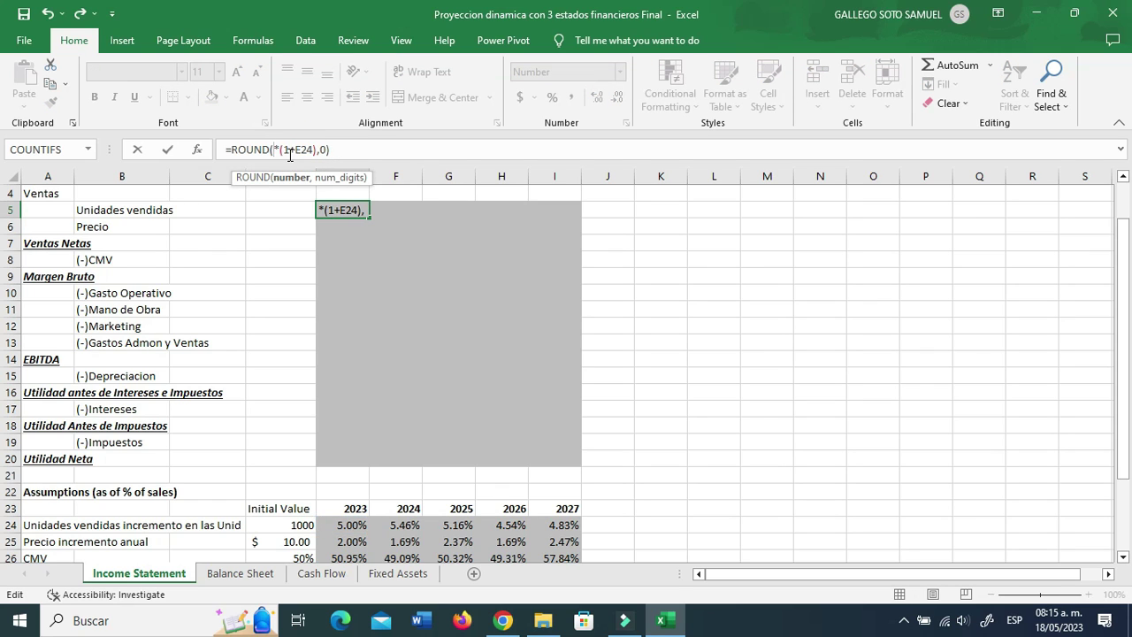
{"action": "scroll", "coordinate": [376, 454], "scroll_direction": "down", "scroll_amount": 3}
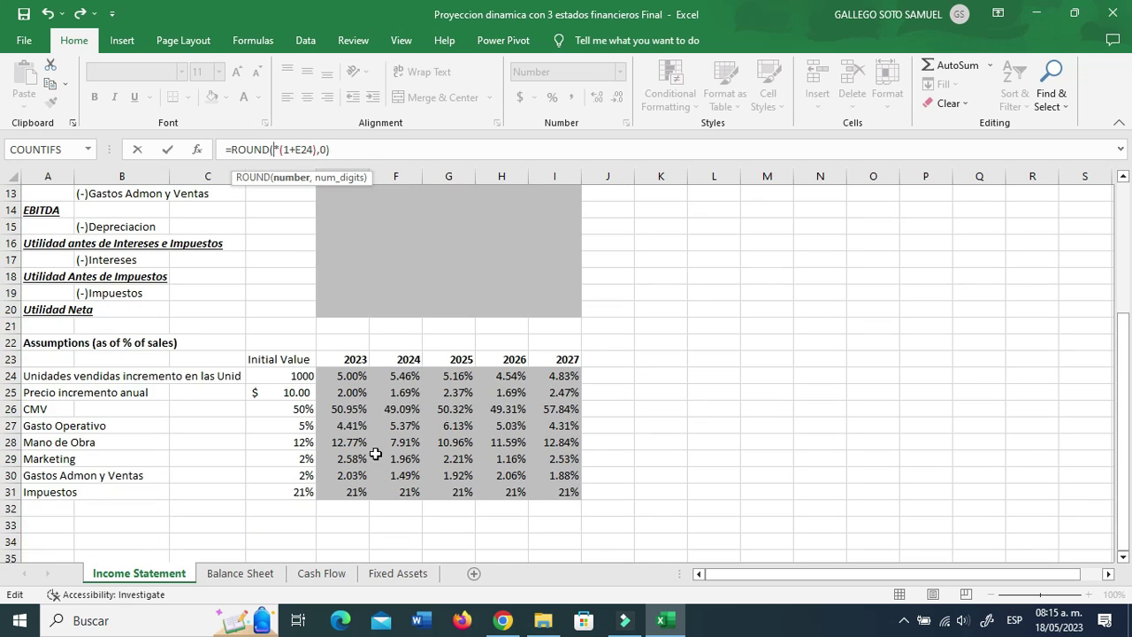
{"action": "left_click", "coordinate": [304, 377]}
{"action": "key", "text": "Return"}
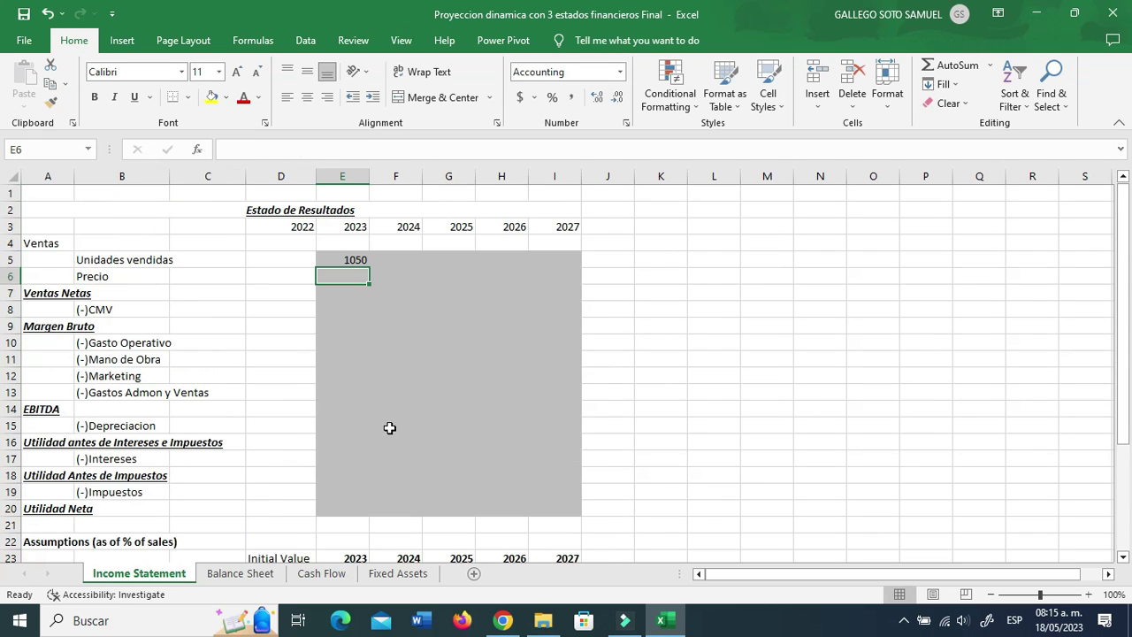
{"action": "left_click", "coordinate": [357, 264]}
{"action": "mouse_move", "coordinate": [369, 267]}
{"action": "left_mouse_down"}
{"action": "mouse_move", "coordinate": [375, 284]}
{"action": "mouse_move", "coordinate": [360, 279]}
{"action": "left_mouse_up"}
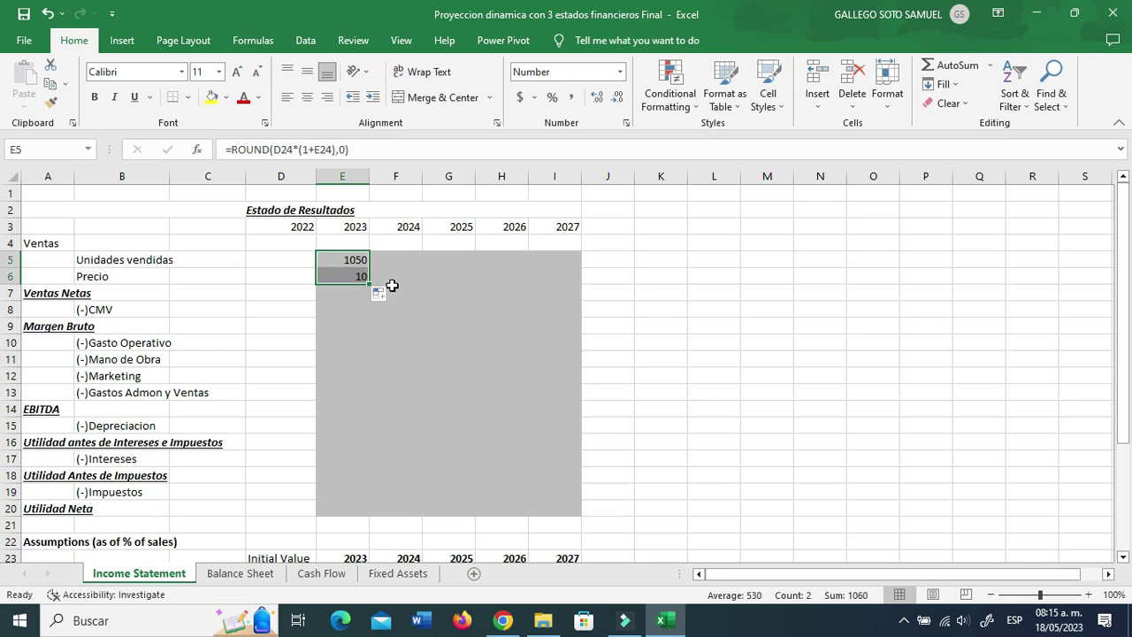
- Calculate the 2024 Unidades vendidas in F5 with +ROUND(E5*(1+F24),0) and copy the formula down to the Precio cell F6
{"action": "left_click", "coordinate": [396, 256]}
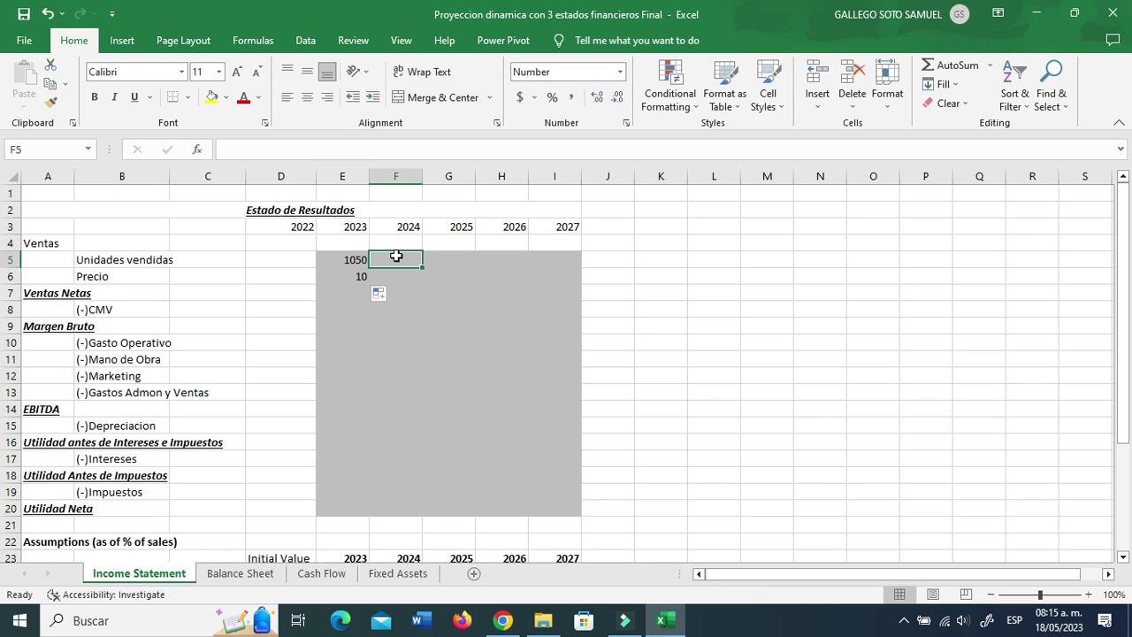
{"action": "type", "text": "+"}
{"action": "key", "text": "Left"}
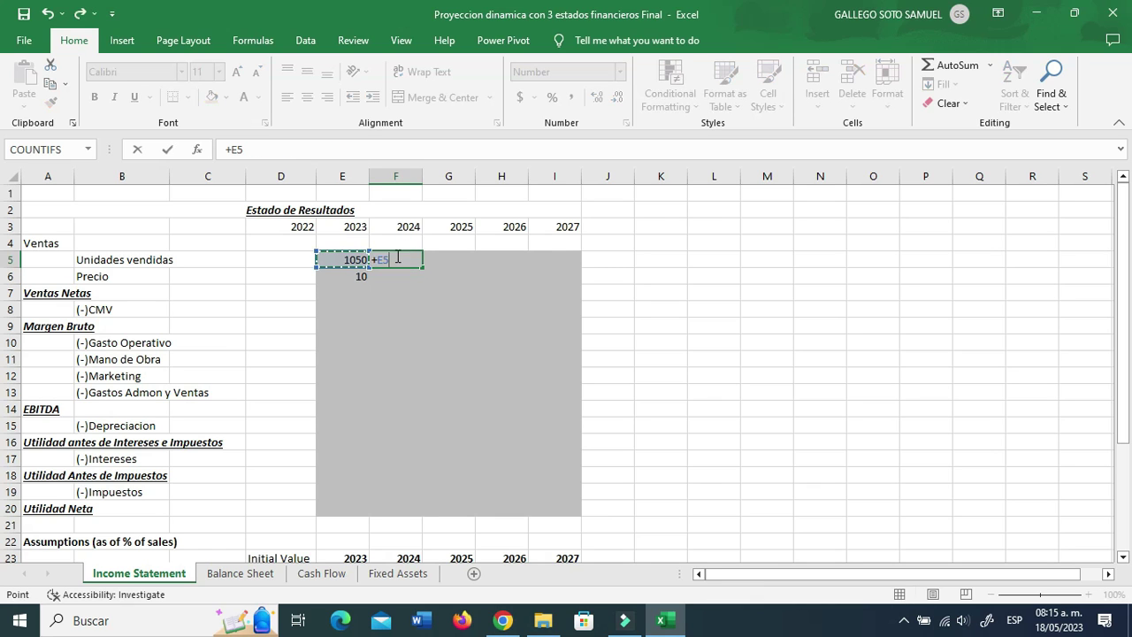
{"action": "key", "text": "BackSpace"}
{"action": "key", "text": "BackSpace"}
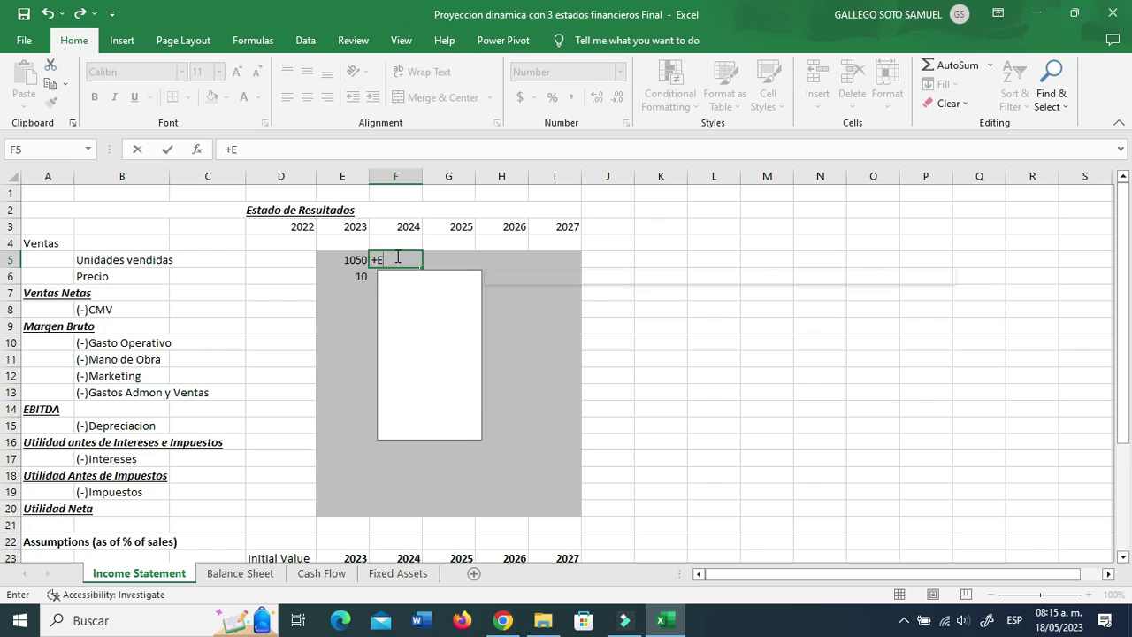
{"action": "type", "text": "round("}
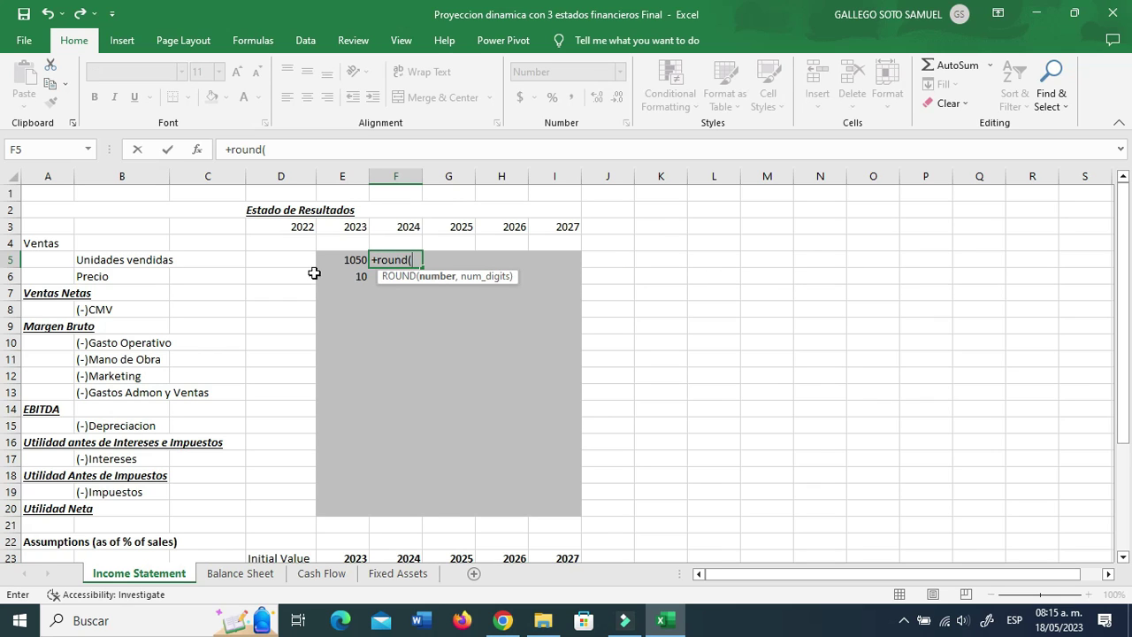
{"action": "left_click", "coordinate": [342, 259]}
{"action": "type", "text": "*"}
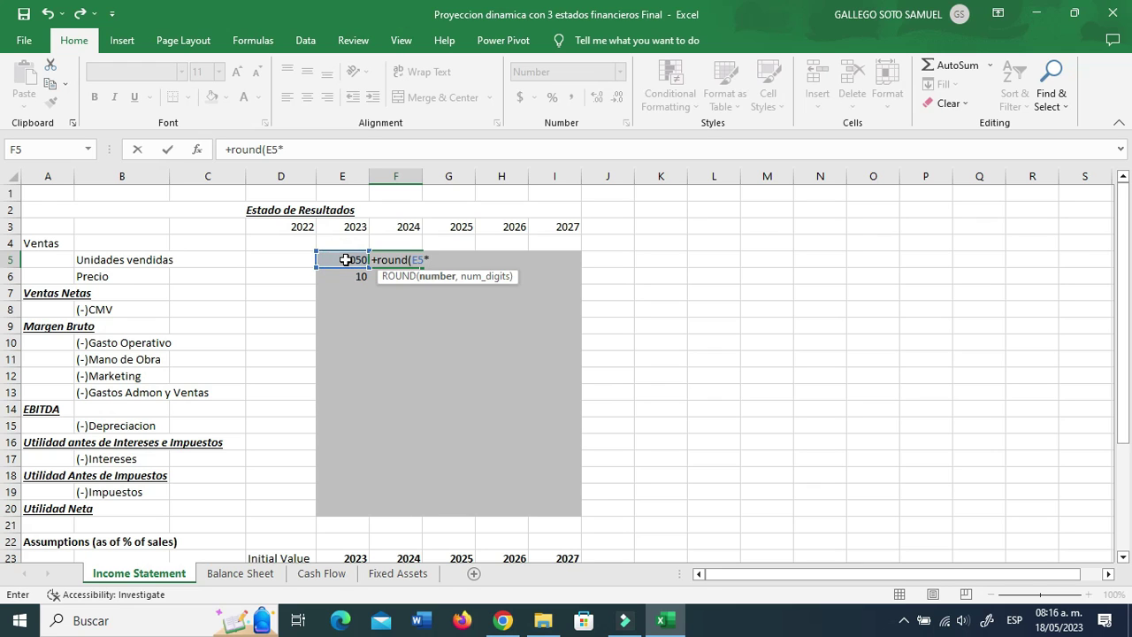
{"action": "scroll", "coordinate": [405, 414], "scroll_direction": "down", "scroll_amount": 4}
{"action": "left_click", "coordinate": [407, 387]}
{"action": "left_click", "coordinate": [407, 378]}
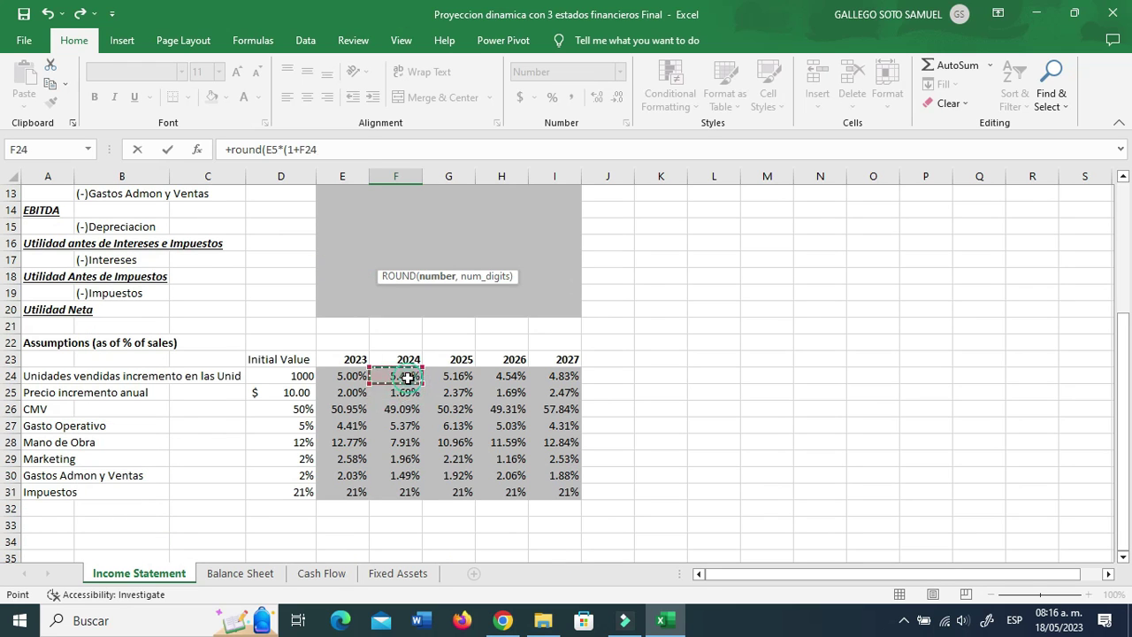
{"action": "type", "text": "),0)"}
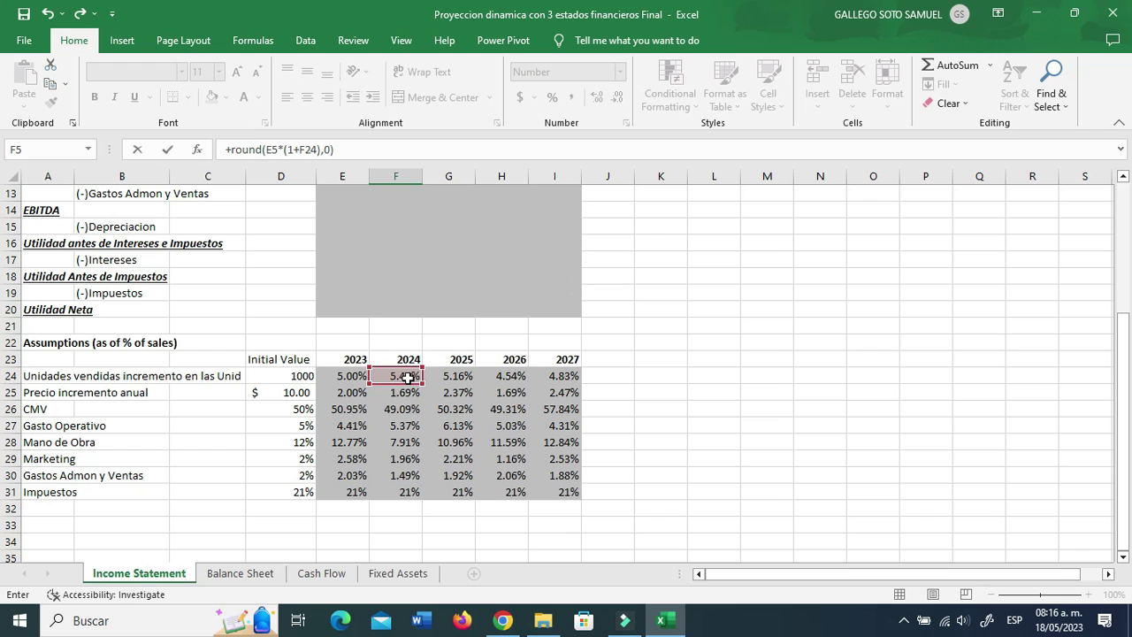
{"action": "key", "text": "Return"}
{"action": "scroll", "coordinate": [426, 403], "scroll_direction": "up", "scroll_amount": 4}
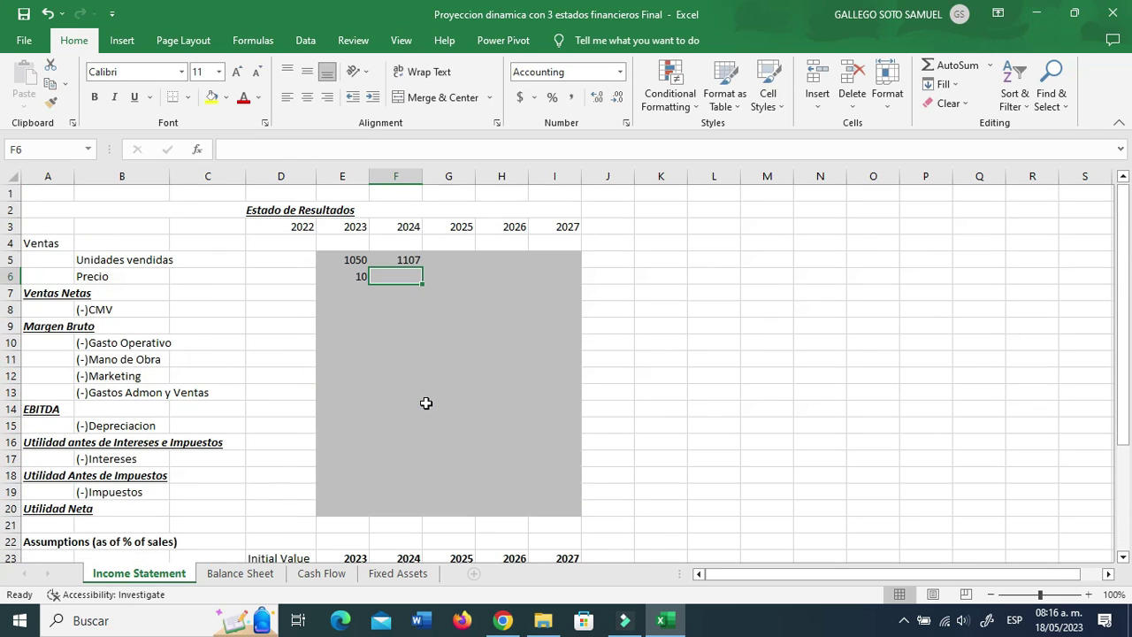
{"action": "left_click", "coordinate": [411, 263]}
{"action": "left_click_drag", "start_coordinate": [422, 268], "coordinate": [419, 278]}
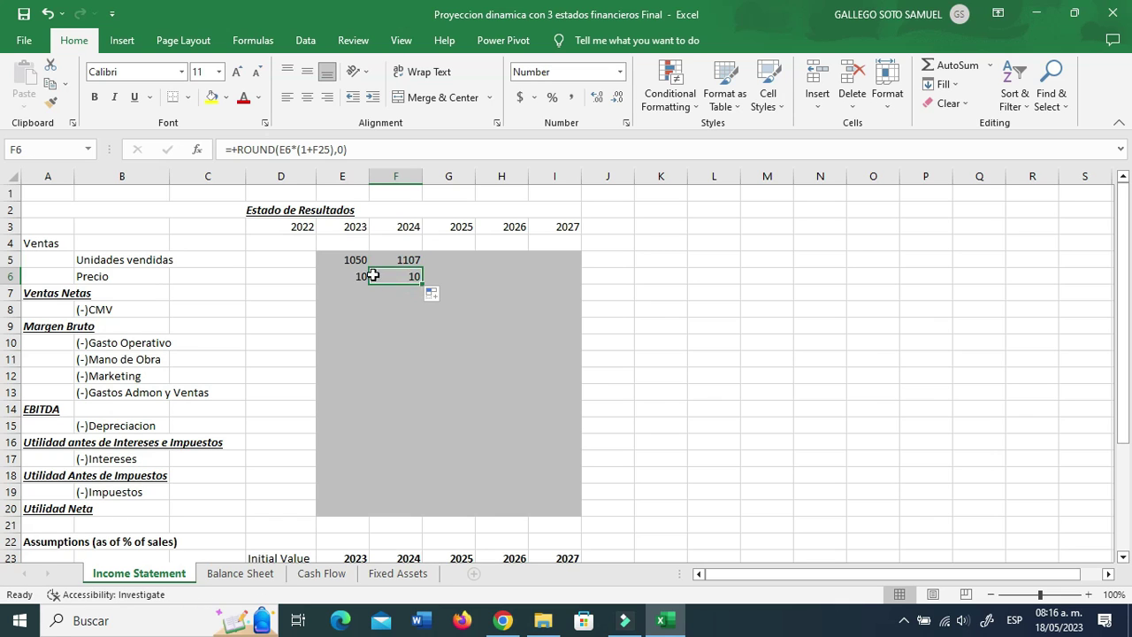
- Remove the rounding from the 2023 Precio formula in E6, leaving =(D25*(1+E25))
{"action": "left_click", "coordinate": [359, 275]}
{"action": "left_click_drag", "start_coordinate": [266, 149], "coordinate": [238, 149]}
{"action": "key", "text": "BackSpace"}
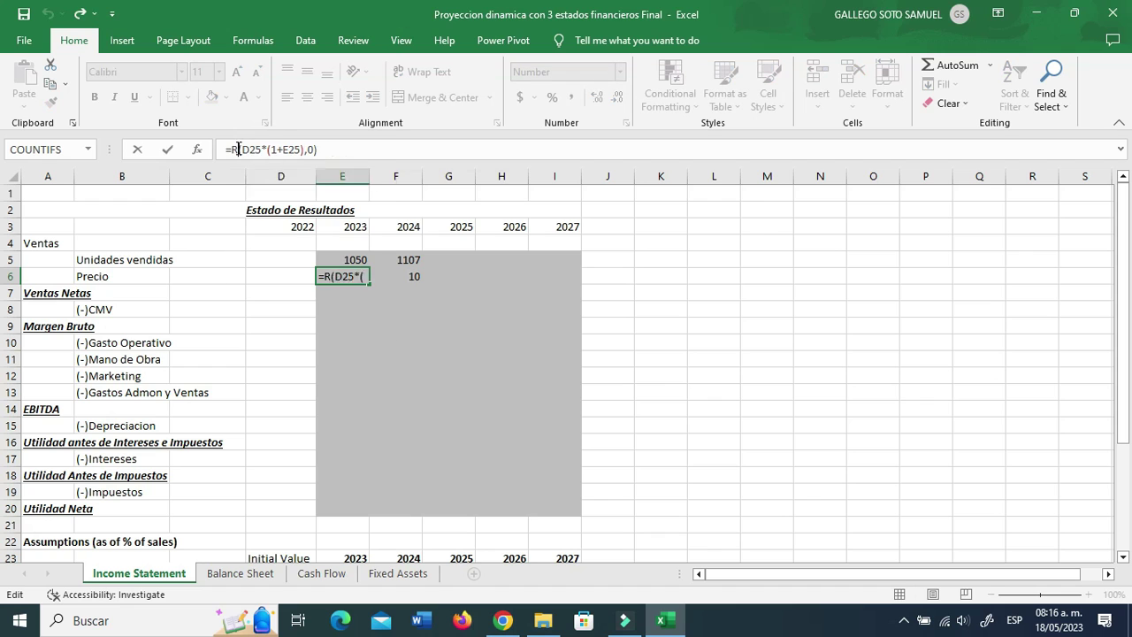
{"action": "key", "text": "Return"}
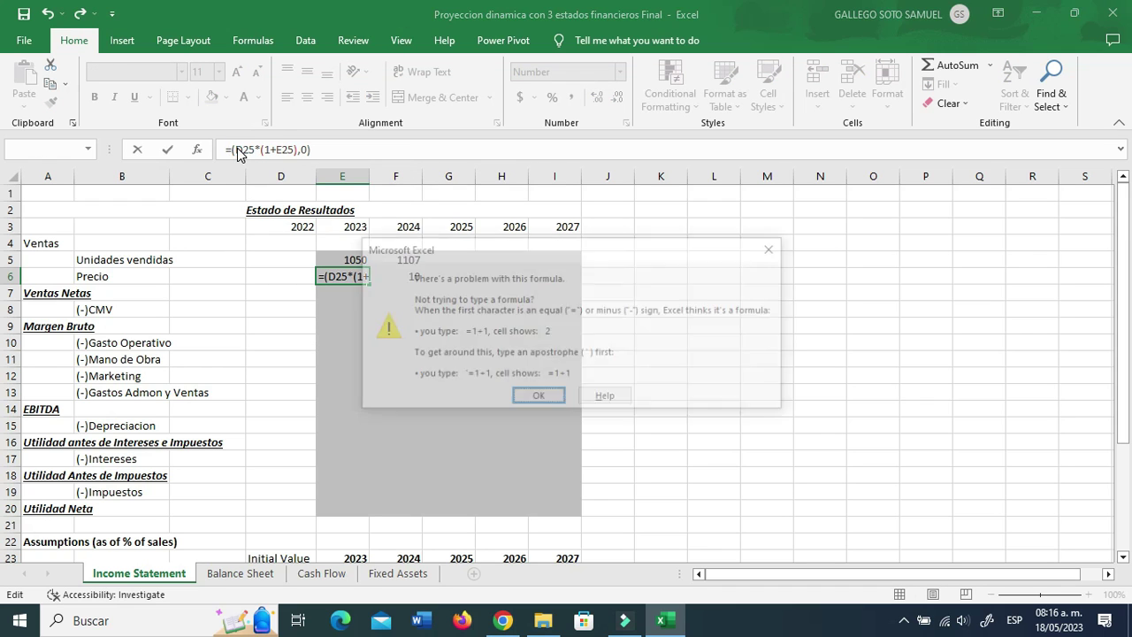
{"action": "left_click", "coordinate": [305, 148]}
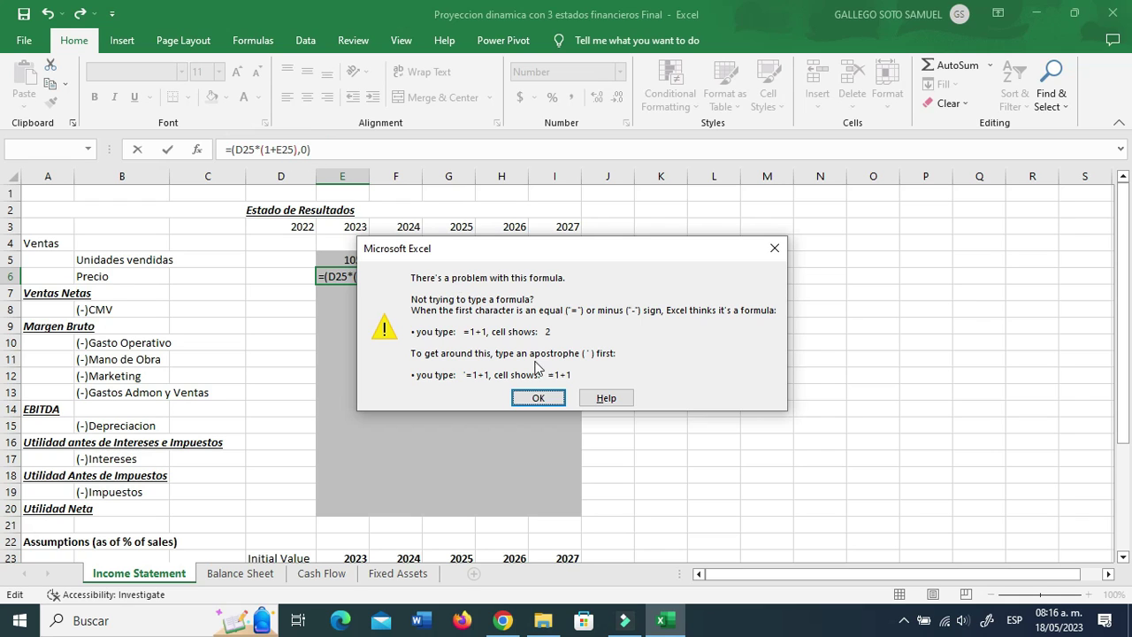
{"action": "left_click", "coordinate": [538, 398]}
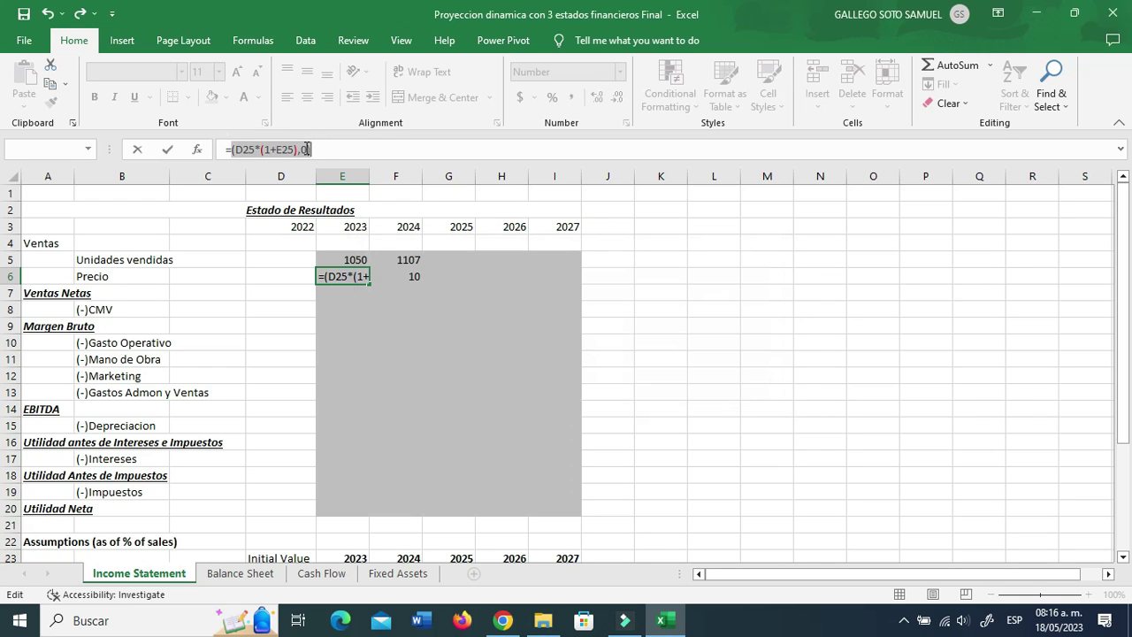
{"action": "left_click", "coordinate": [307, 148]}
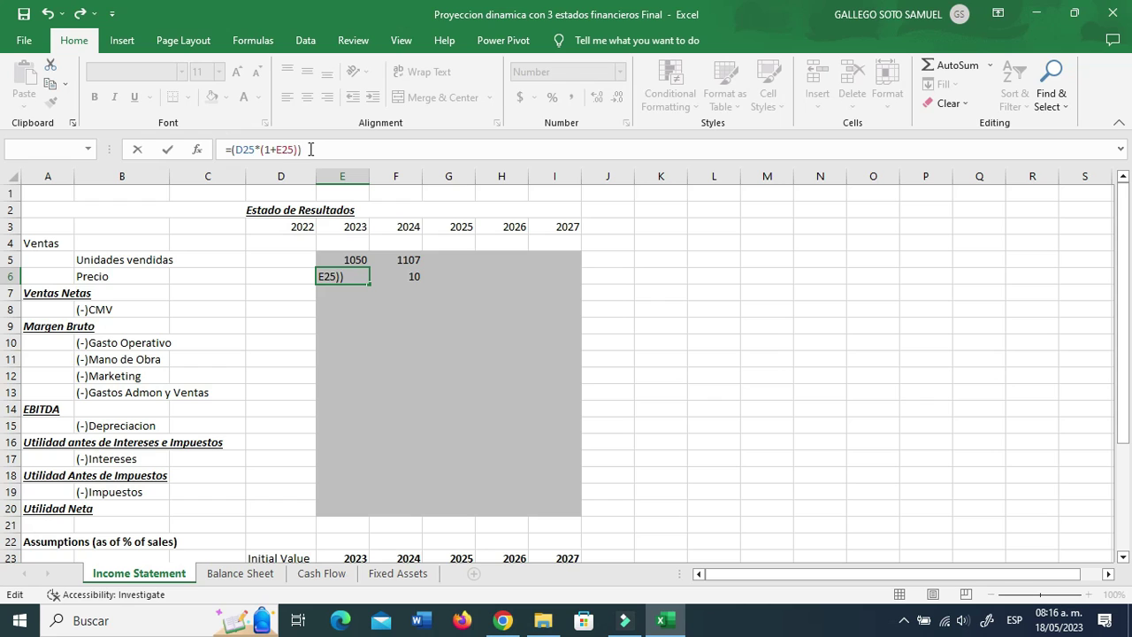
{"action": "key", "text": "Return"}
- Remove the rounding from the 2024 Precio formula in F6, leaving =E6*(1+F25)
{"action": "left_click", "coordinate": [404, 274]}
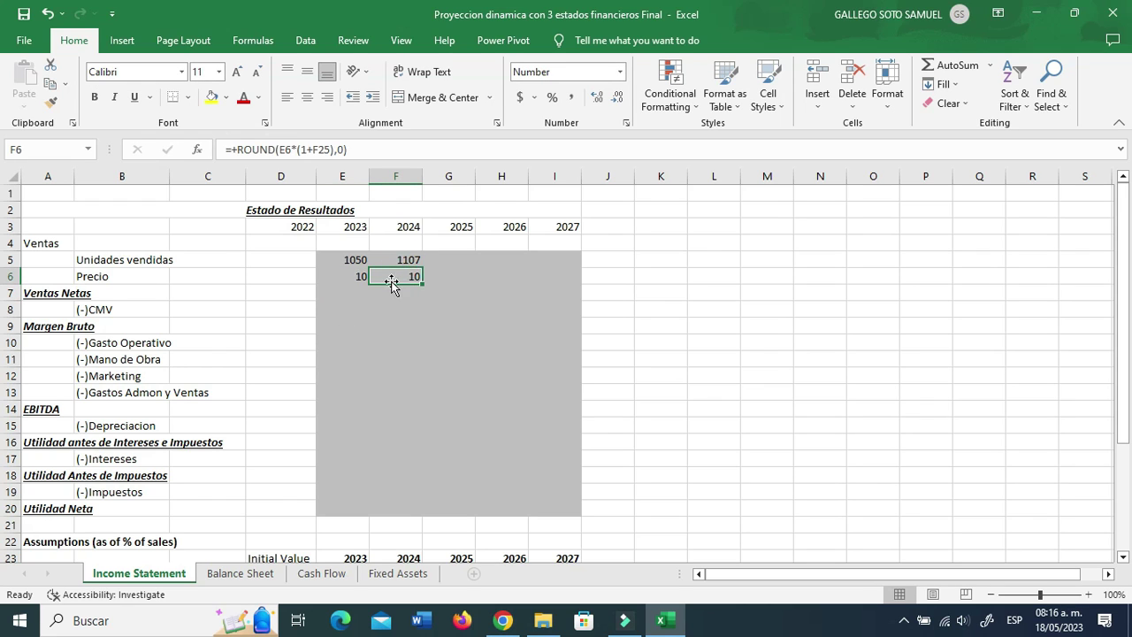
{"action": "left_click", "coordinate": [279, 149]}
{"action": "left_click", "coordinate": [234, 149]}
{"action": "key", "text": "BackSpace"}
{"action": "key", "text": "BackSpace"}
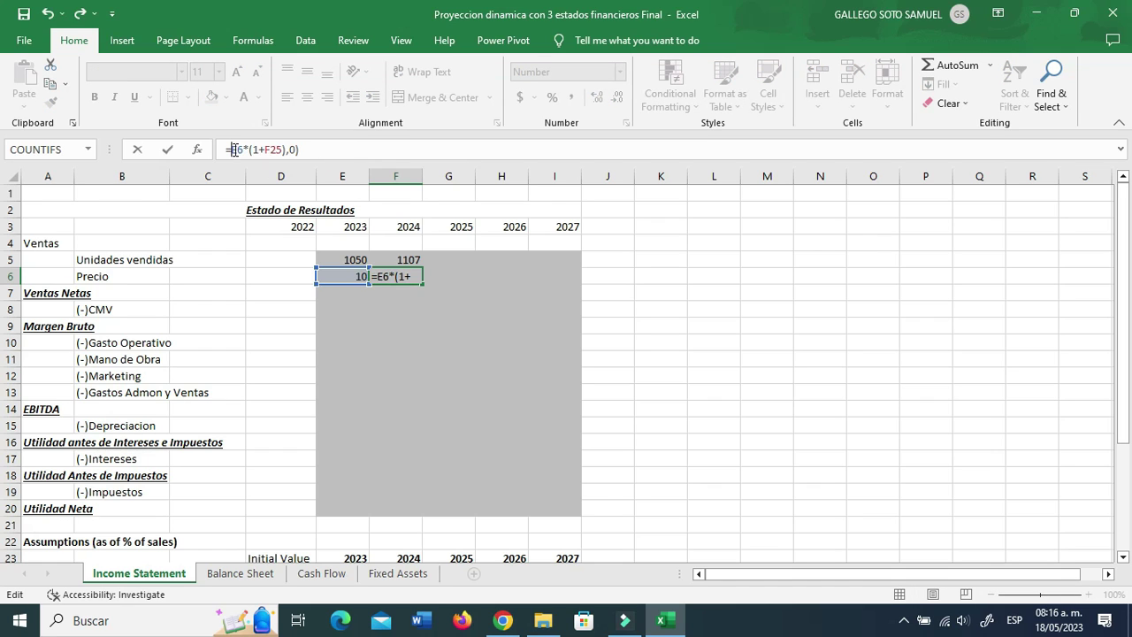
{"action": "left_click", "coordinate": [314, 150]}
{"action": "key", "text": "BackSpace"}
{"action": "key", "text": "BackSpace"}
{"action": "key", "text": "Return"}
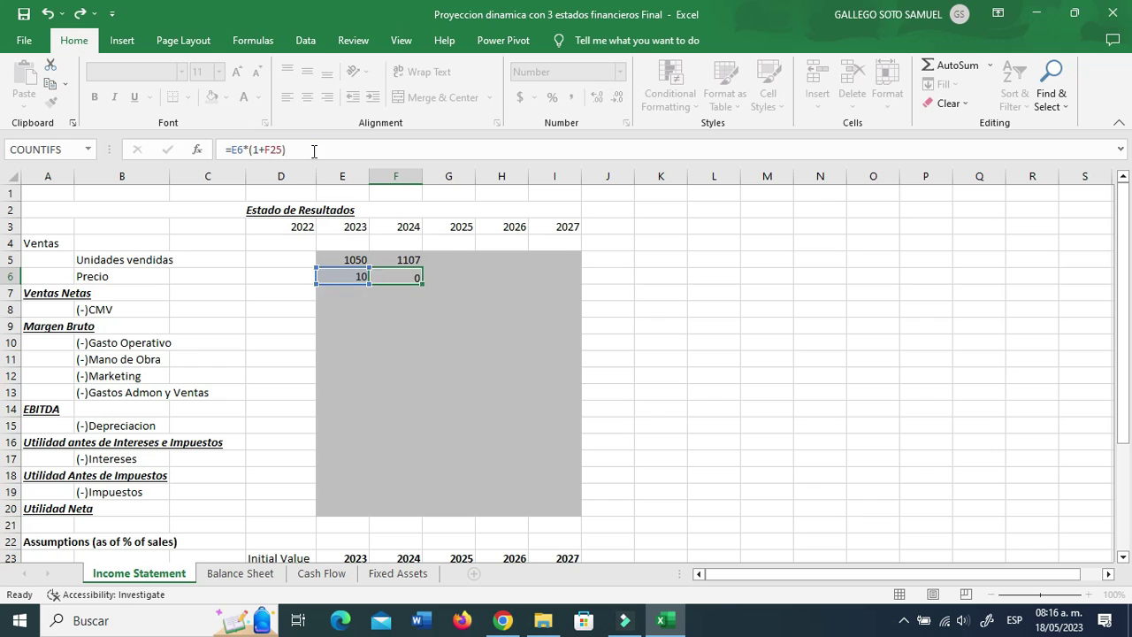
{"action": "left_click", "coordinate": [407, 276]}
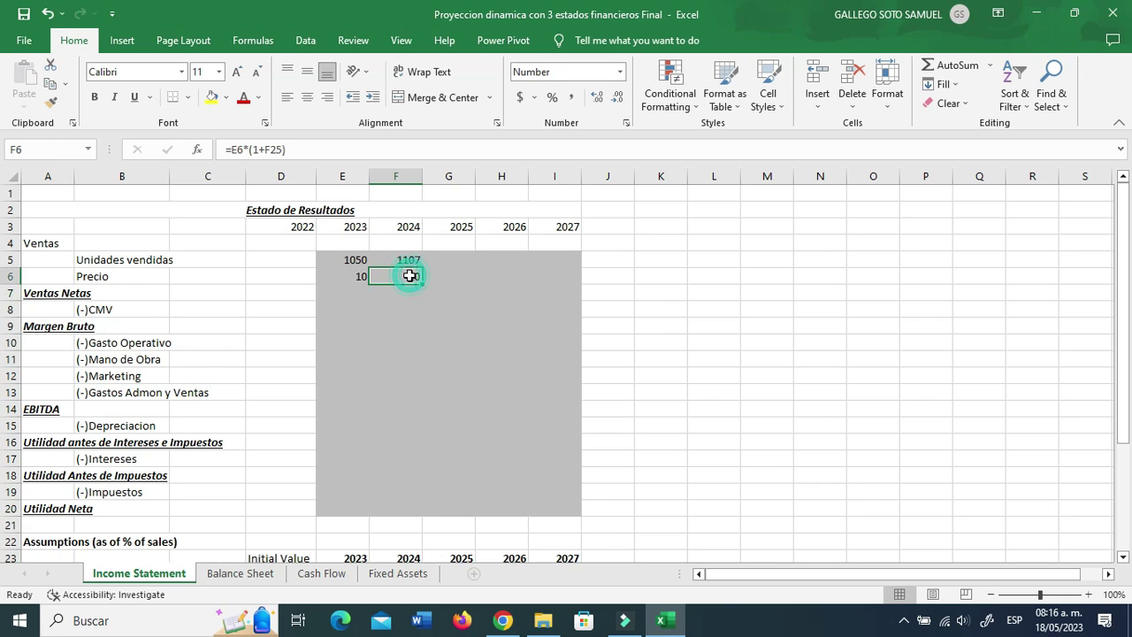
- Copy the 2024 Unidades vendidas and Precio formulas across through 2027 and apply the dollar accounting format to the Precio row E6:I6
{"action": "left_click", "coordinate": [411, 261]}
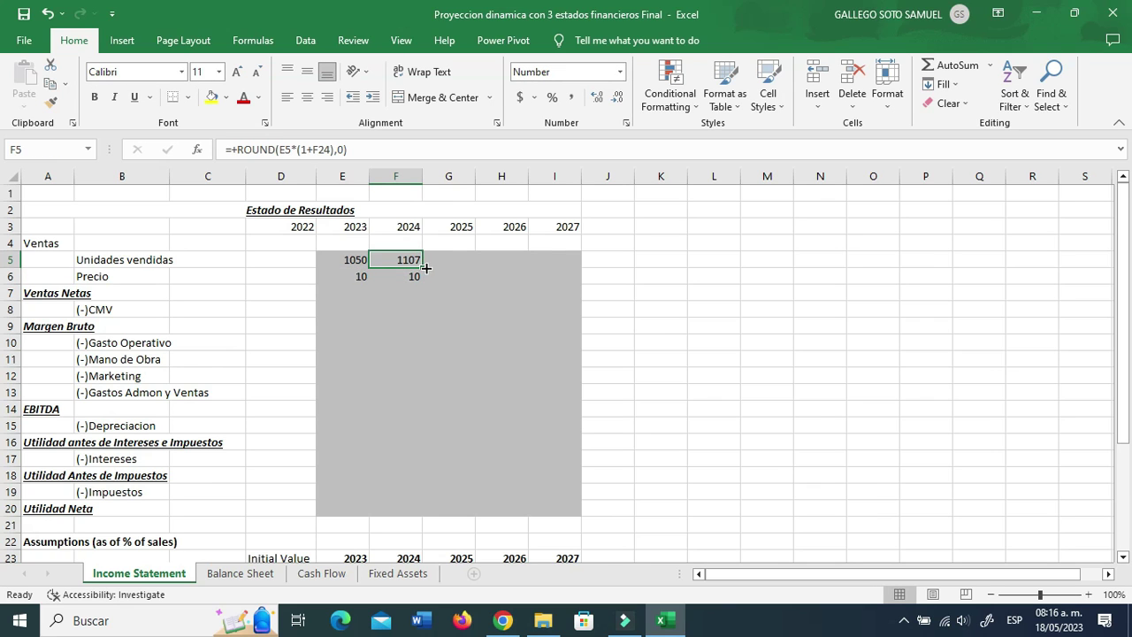
{"action": "left_click_drag", "start_coordinate": [411, 260], "coordinate": [599, 286]}
{"action": "left_click_drag", "start_coordinate": [358, 277], "coordinate": [560, 277]}
{"action": "left_click", "coordinate": [520, 97]}
{"action": "left_click", "coordinate": [423, 298]}
- Calculate the 2023 Ventas Netas in E7 with +E5*E6 and copy the formula across through 2027
{"action": "left_click", "coordinate": [341, 294]}
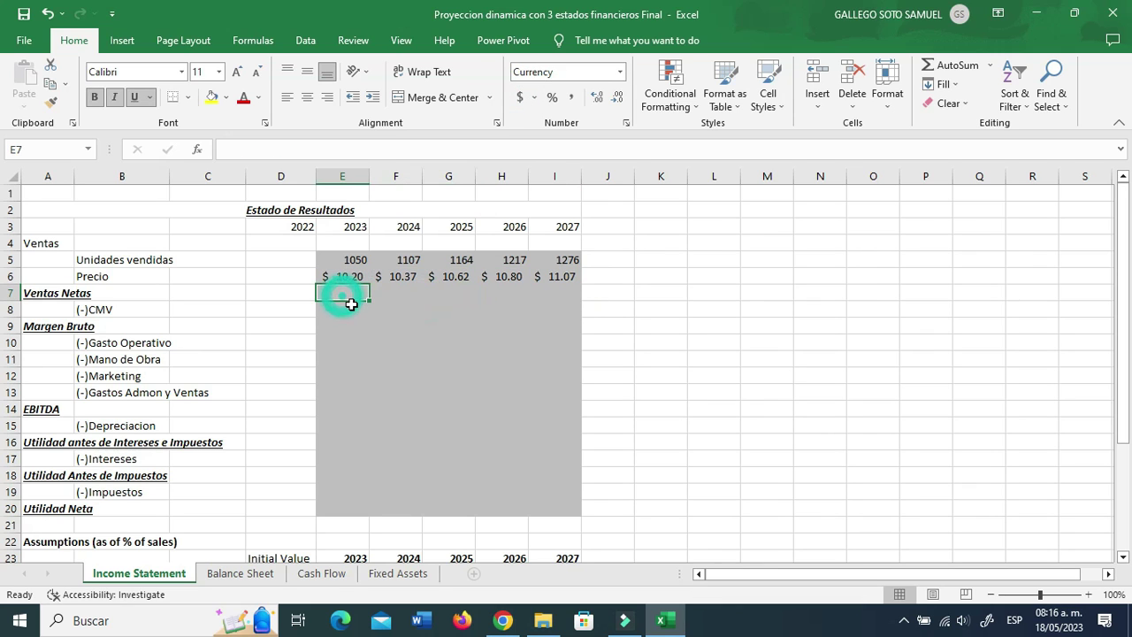
{"action": "type", "text": "+"}
{"action": "key", "text": "Up"}
{"action": "key", "text": "Up"}
{"action": "type", "text": "/"}
{"action": "key", "text": "Up"}
{"action": "key", "text": "Return"}
{"action": "key", "text": "Up"}
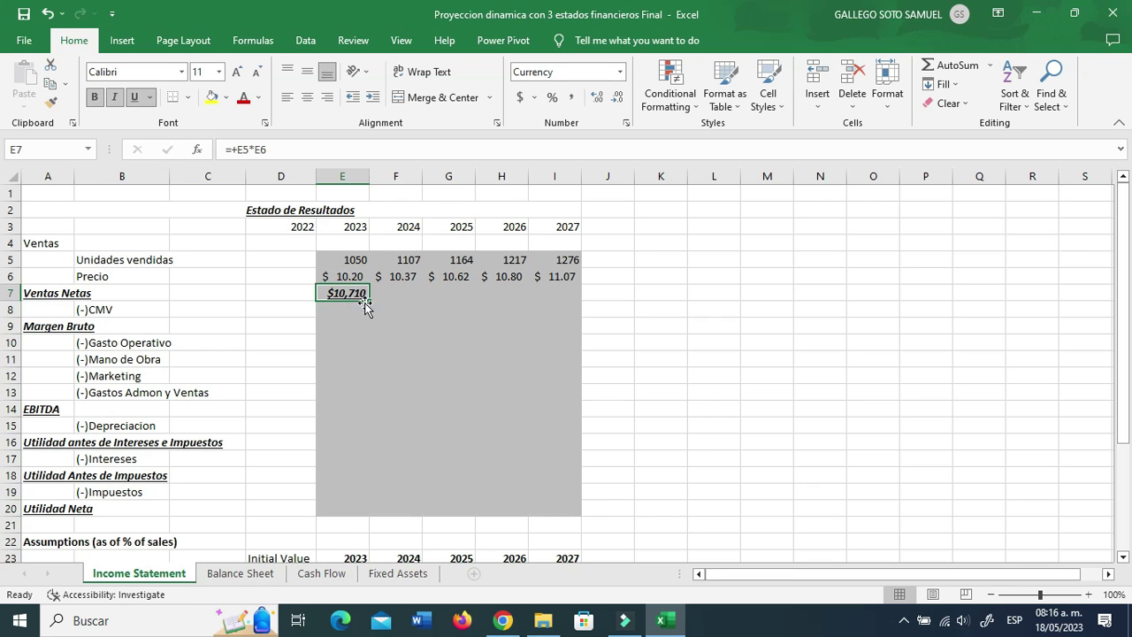
{"action": "left_click_drag", "start_coordinate": [367, 299], "coordinate": [574, 299]}
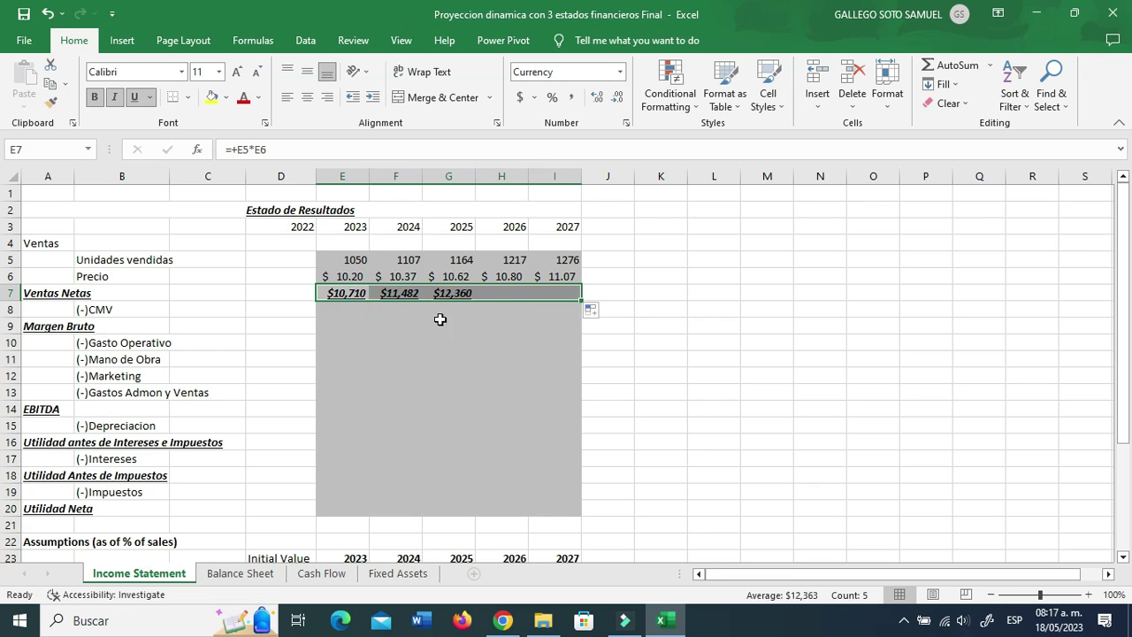
- Calculate the 2023 CMV in E8 with -E7*E26 and copy the formula across through 2027
{"action": "left_click", "coordinate": [330, 309]}
{"action": "type", "text": "-"}
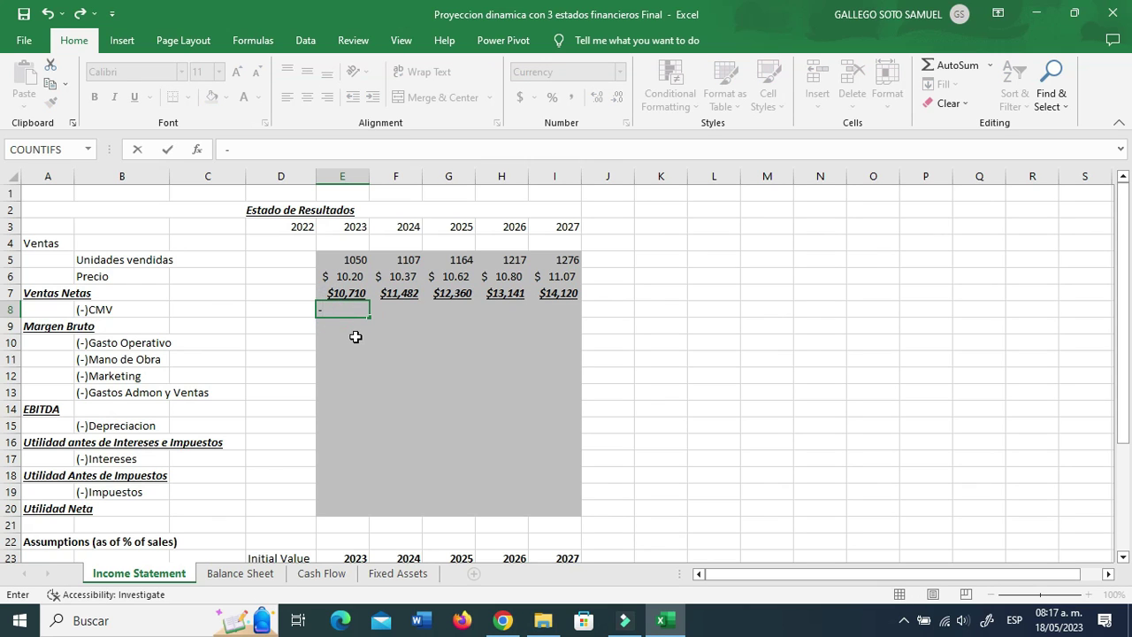
{"action": "left_click", "coordinate": [341, 290]}
{"action": "type", "text": "*"}
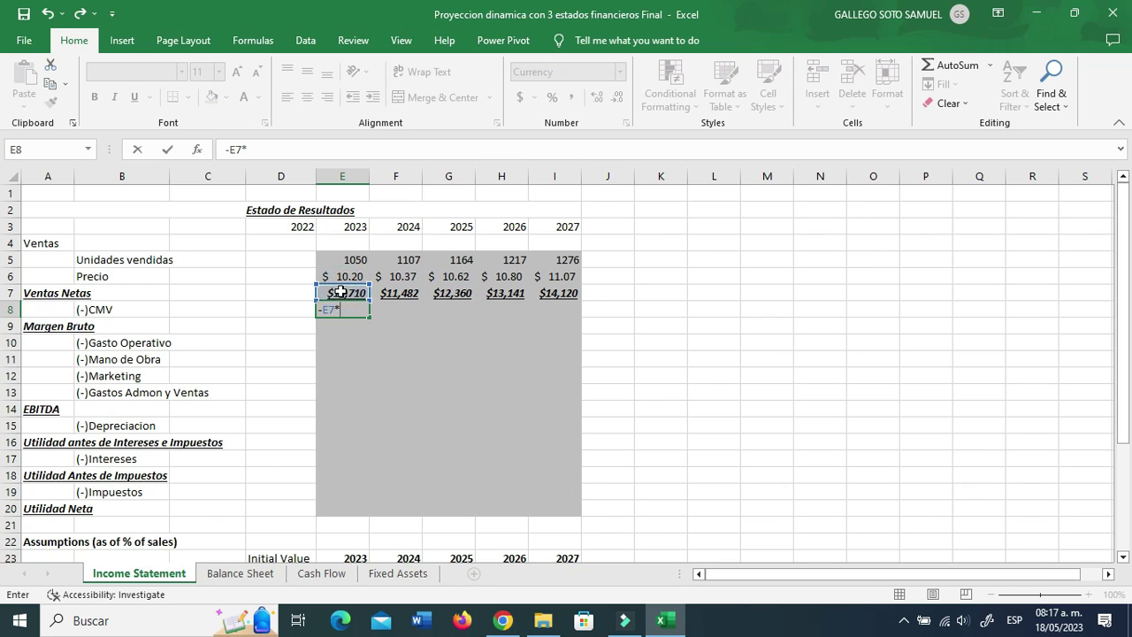
{"action": "scroll", "coordinate": [340, 296], "scroll_direction": "down", "scroll_amount": 3}
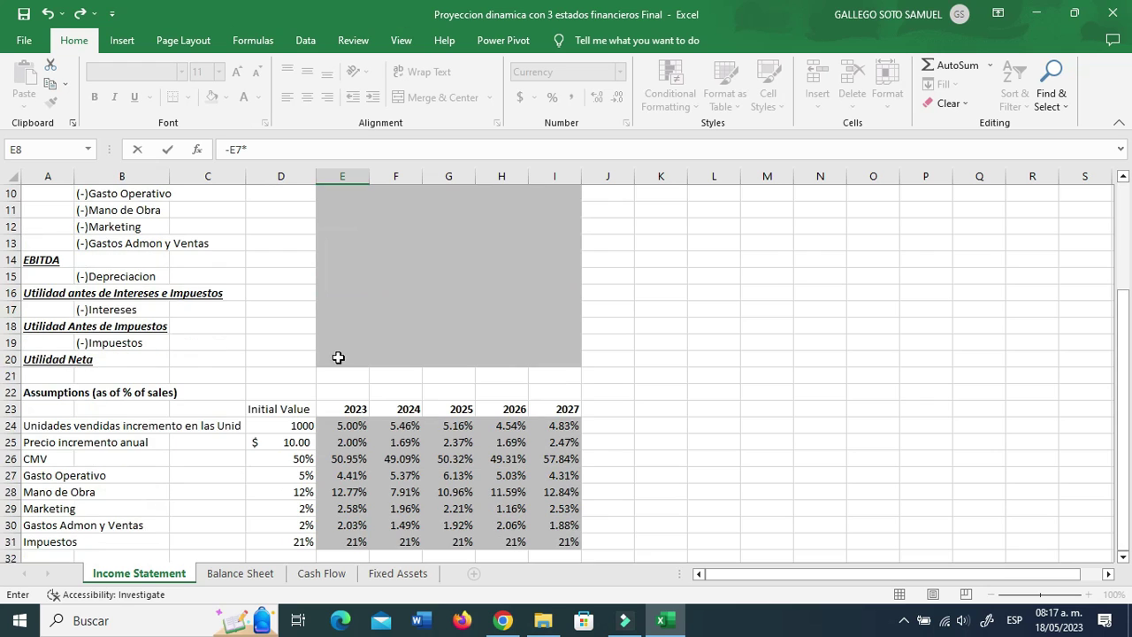
{"action": "left_click", "coordinate": [339, 469]}
{"action": "key", "text": "Return"}
{"action": "scroll", "coordinate": [347, 443], "scroll_direction": "up", "scroll_amount": 3}
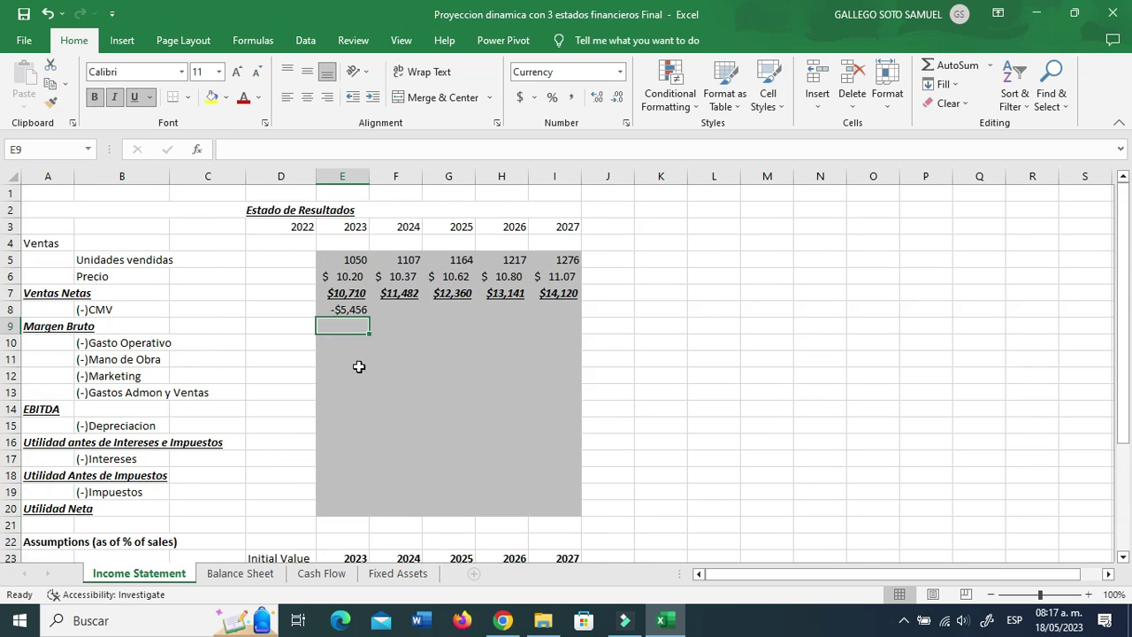
{"action": "left_click", "coordinate": [357, 308]}
{"action": "left_click_drag", "start_coordinate": [368, 317], "coordinate": [580, 316]}
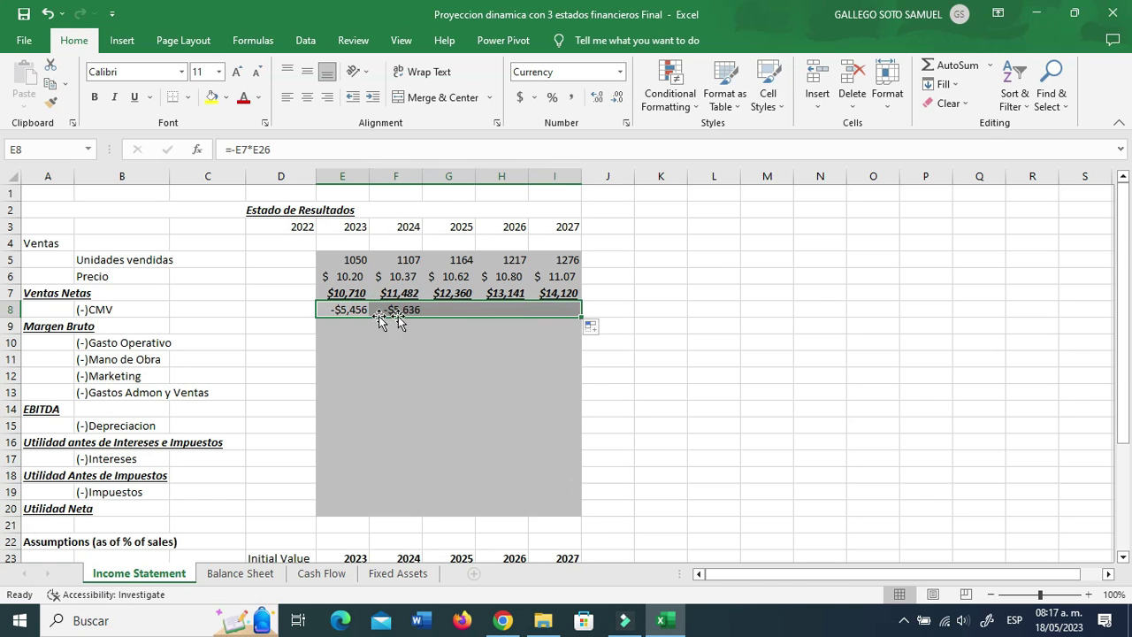
- Calculate the 2023 Margen Bruto in E9 with +SUM(E7:E8)
{"action": "left_click", "coordinate": [347, 327]}
{"action": "type", "text": "+sum("}
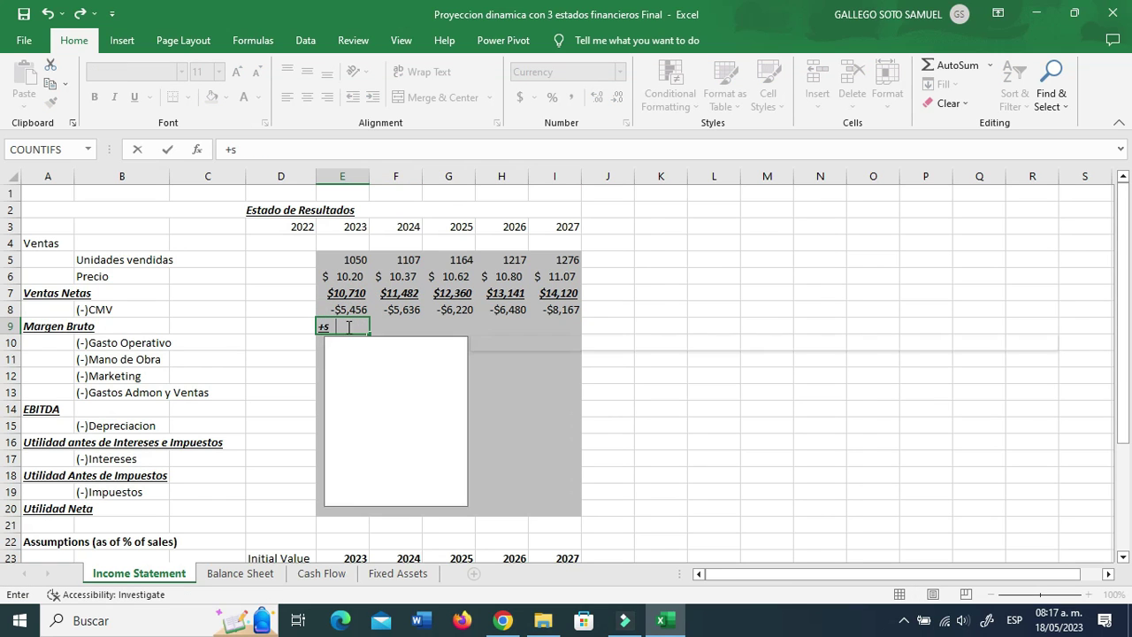
{"action": "key", "text": "Up"}
{"action": "key", "text": "Up"}
{"action": "key", "text": "shift+Down"}
{"action": "key", "text": "Return"}
- Copy the Margen Bruto formula from E9 across through 2027 in I9
{"action": "left_click", "coordinate": [347, 327]}
{"action": "key", "text": "ctrl+c"}
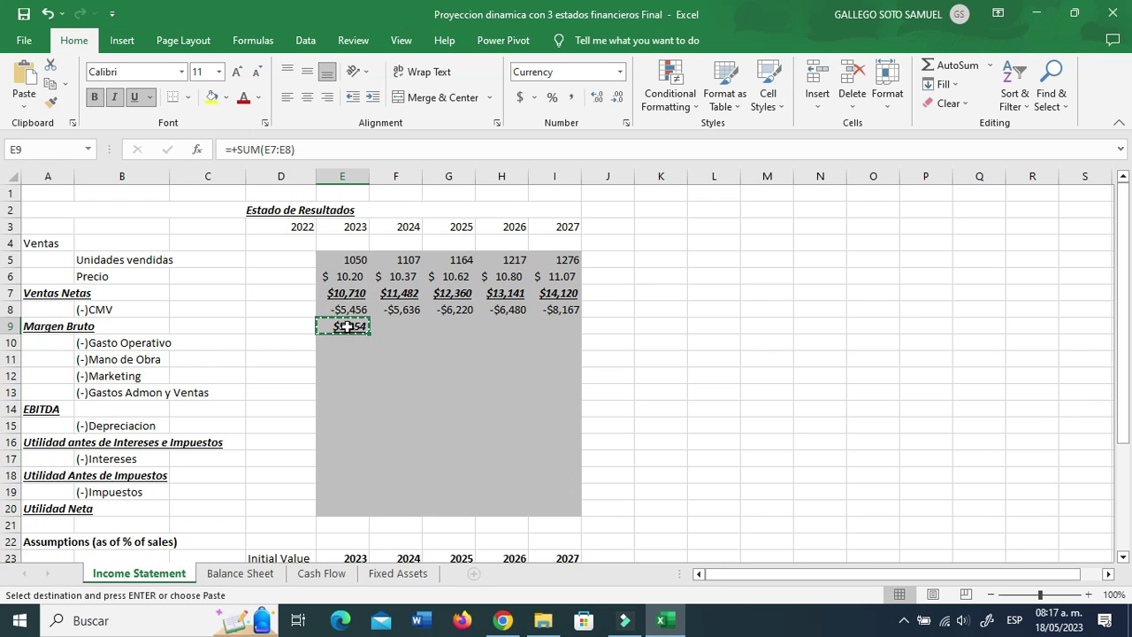
{"action": "key", "text": "shift+Right"}
{"action": "key", "text": "shift+Right"}
{"action": "key", "text": "shift+Right"}
{"action": "key", "text": "shift+Right"}
{"action": "key", "text": "Return"}
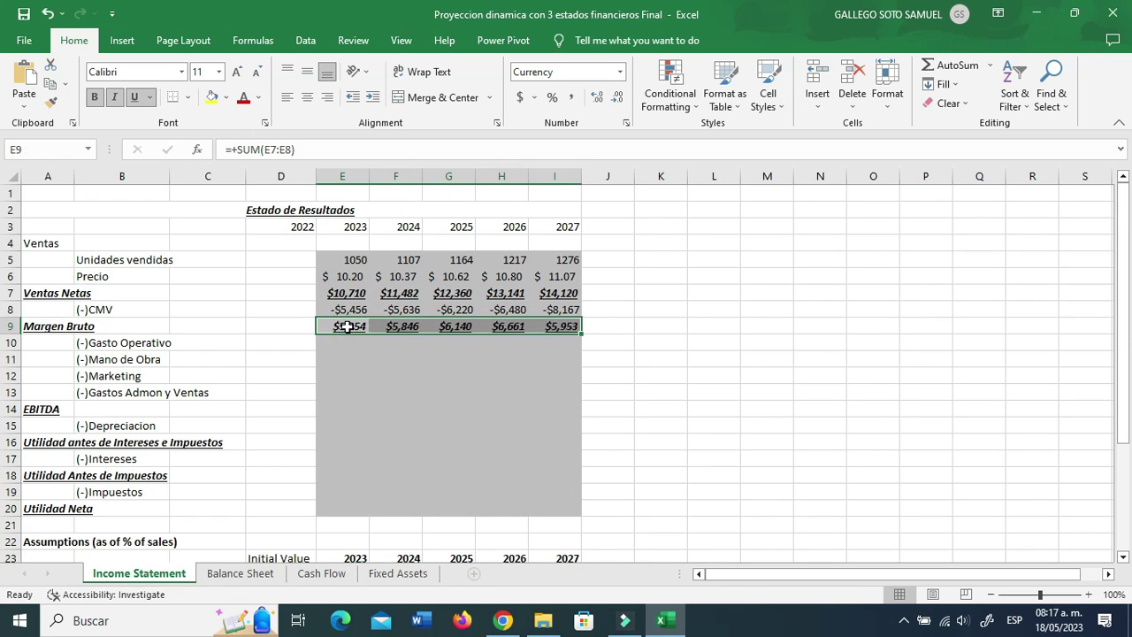
- Calculate the 2023 Gasto Operativo in E10 with -E$7*E27 and fill the formula over E10:I13, down to Gastos Admon y Ventas and across to 2027
{"action": "key", "text": "Down"}
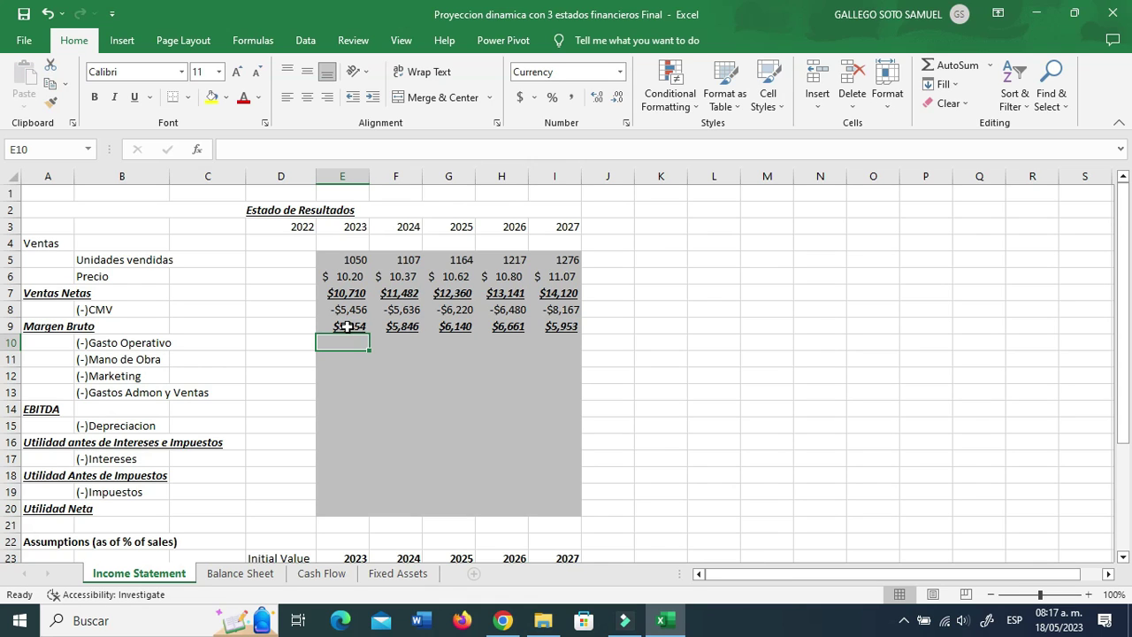
{"action": "type", "text": "-"}
{"action": "left_click", "coordinate": [350, 293]}
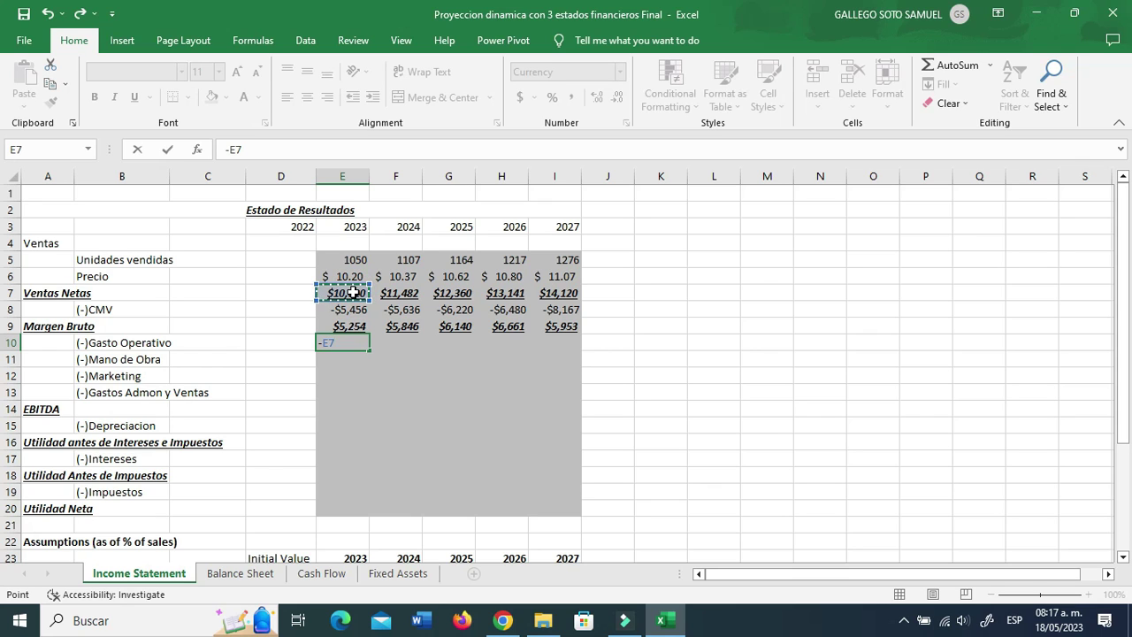
{"action": "key", "text": "F4"}
{"action": "key", "text": "F4"}
{"action": "type", "text": "*"}
{"action": "scroll", "coordinate": [363, 372], "scroll_direction": "down", "scroll_amount": 4}
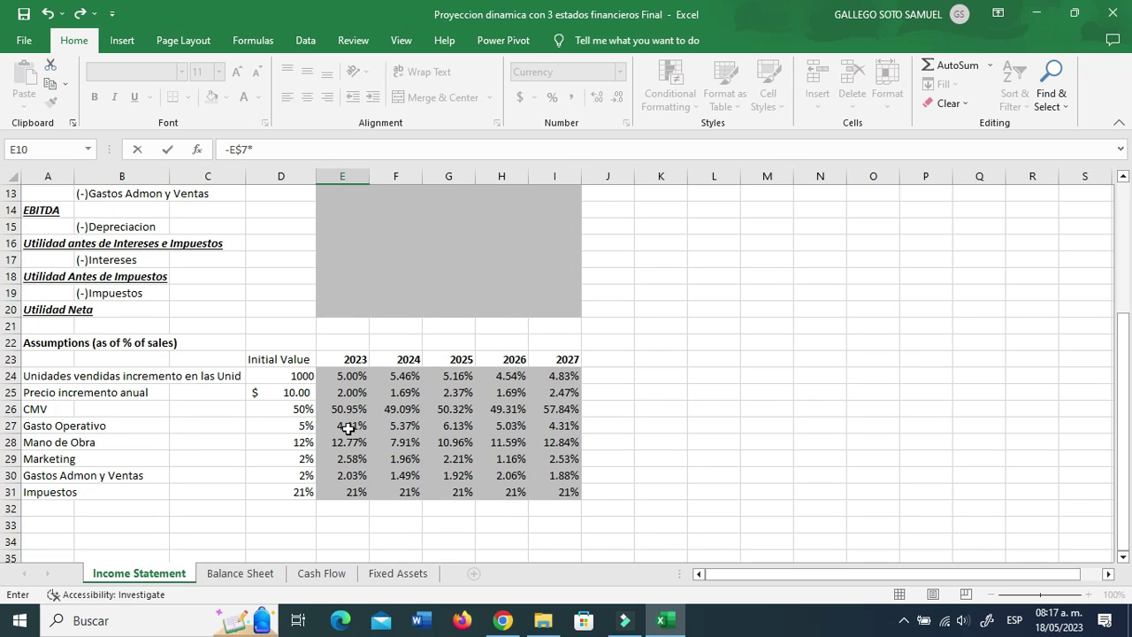
{"action": "left_click", "coordinate": [348, 428]}
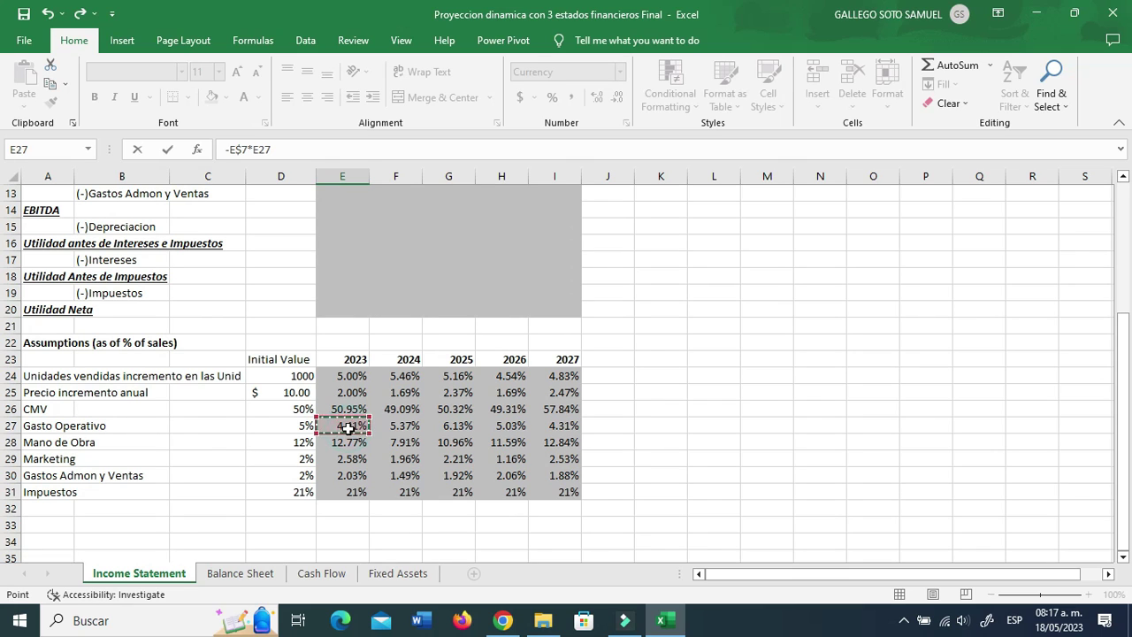
{"action": "key", "text": "Return"}
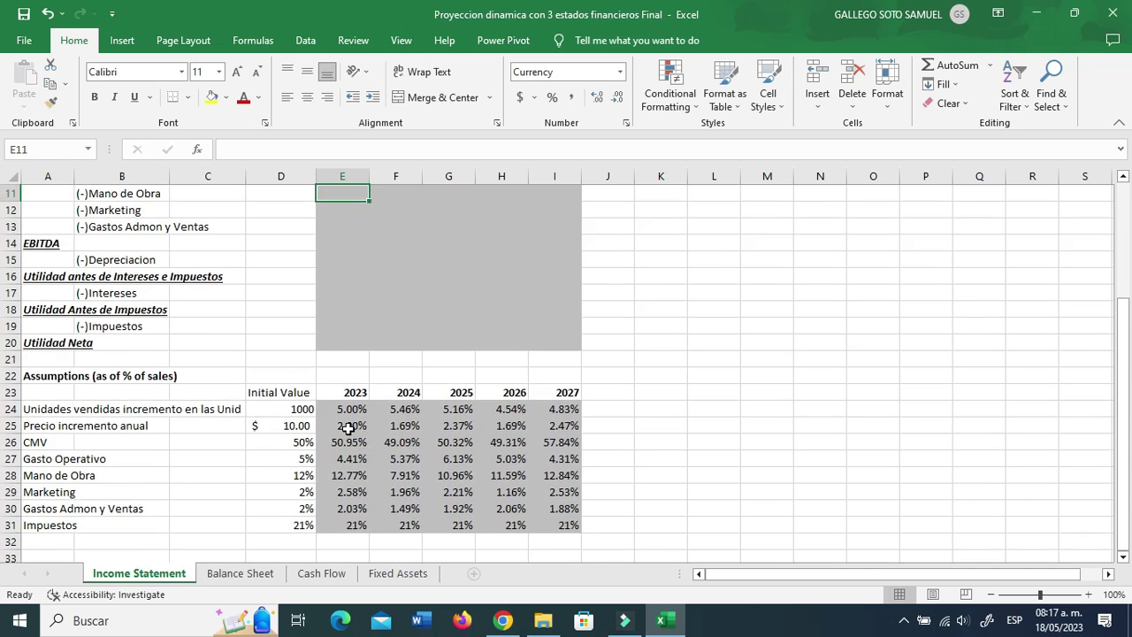
{"action": "left_click", "coordinate": [361, 342]}
{"action": "left_click_drag", "start_coordinate": [370, 351], "coordinate": [582, 398]}
- Check which cells the 2025 Gastos Admon y Ventas formula in G13 references, leaving it unedited
{"action": "double_click", "coordinate": [465, 392]}
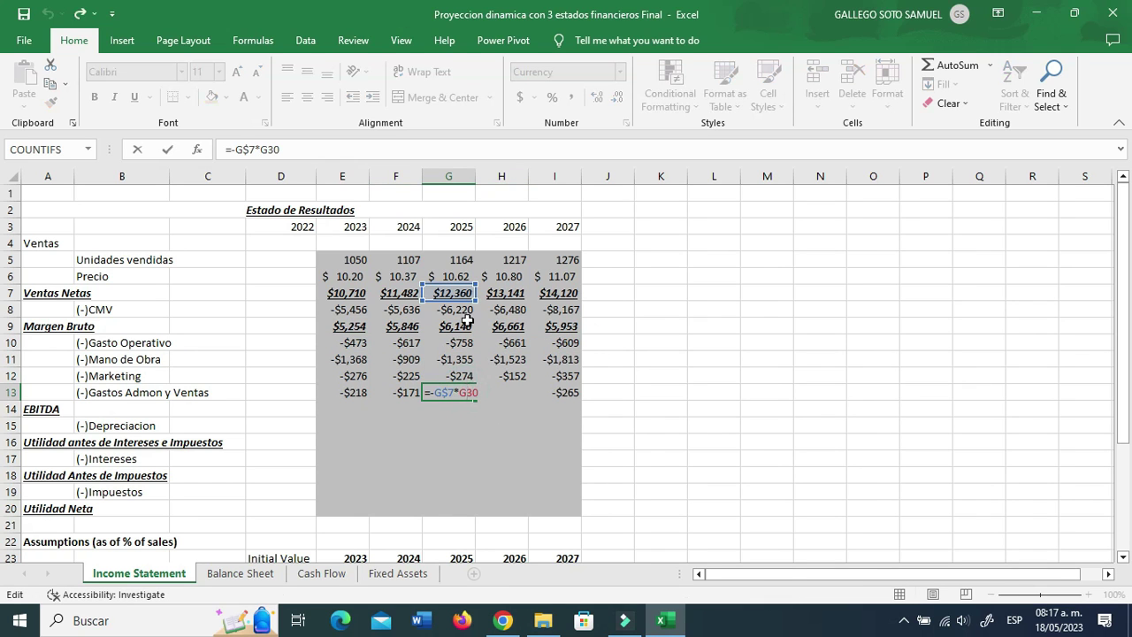
{"action": "scroll", "coordinate": [287, 444], "scroll_direction": "down", "scroll_amount": 2}
{"action": "scroll", "coordinate": [310, 451], "scroll_direction": "down", "scroll_amount": 2}
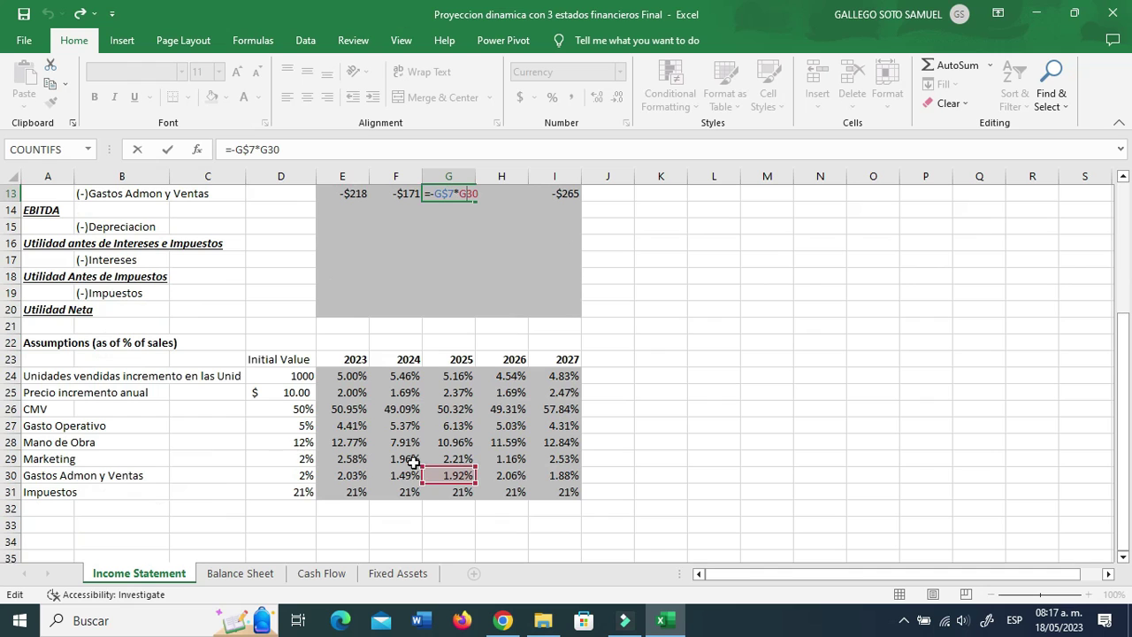
{"action": "scroll", "coordinate": [400, 482], "scroll_direction": "up", "scroll_amount": 2}
{"action": "scroll", "coordinate": [400, 482], "scroll_direction": "up", "scroll_amount": 2}
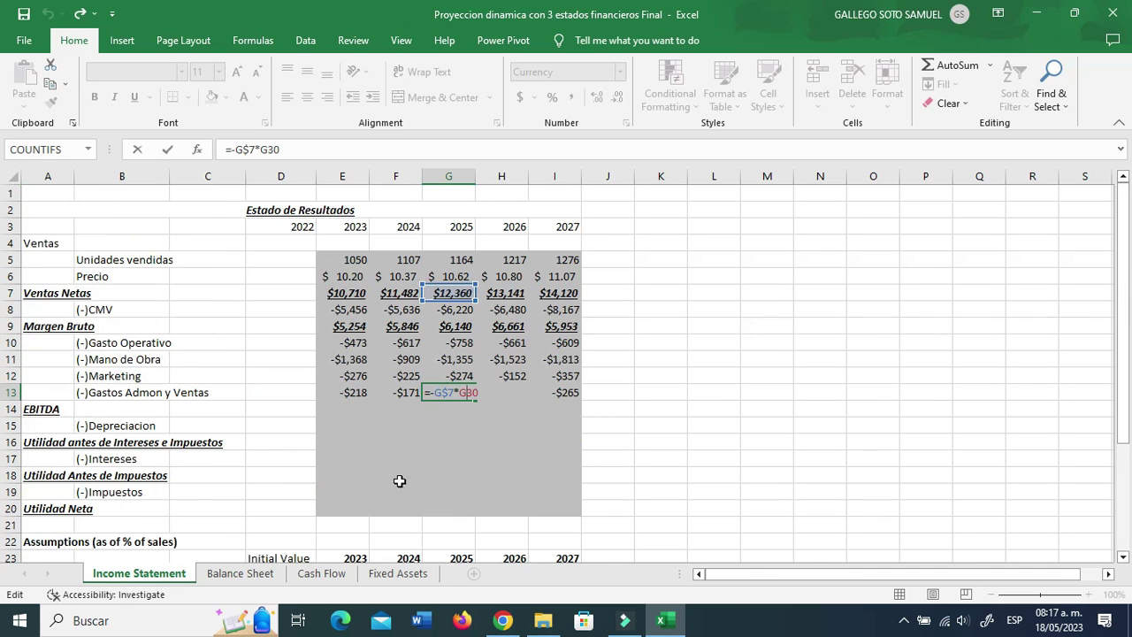
{"action": "key", "text": "Escape"}
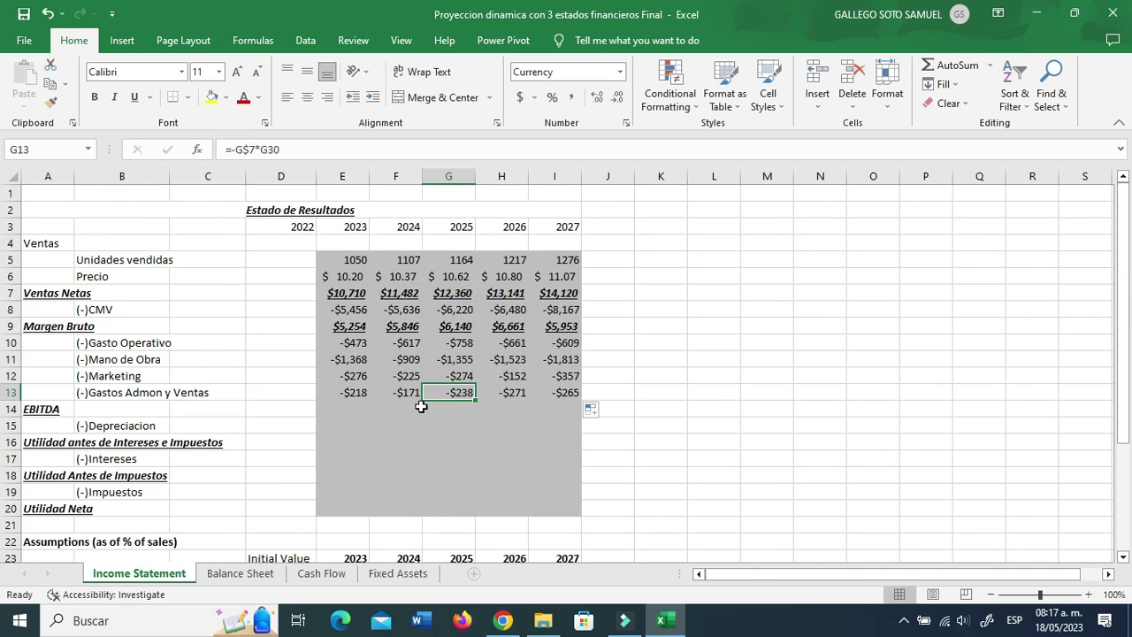
- Calculate the 2023 EBITDA in E14 with +SUM(E9:E13)
{"action": "left_click", "coordinate": [376, 408]}
{"action": "left_click", "coordinate": [350, 408]}
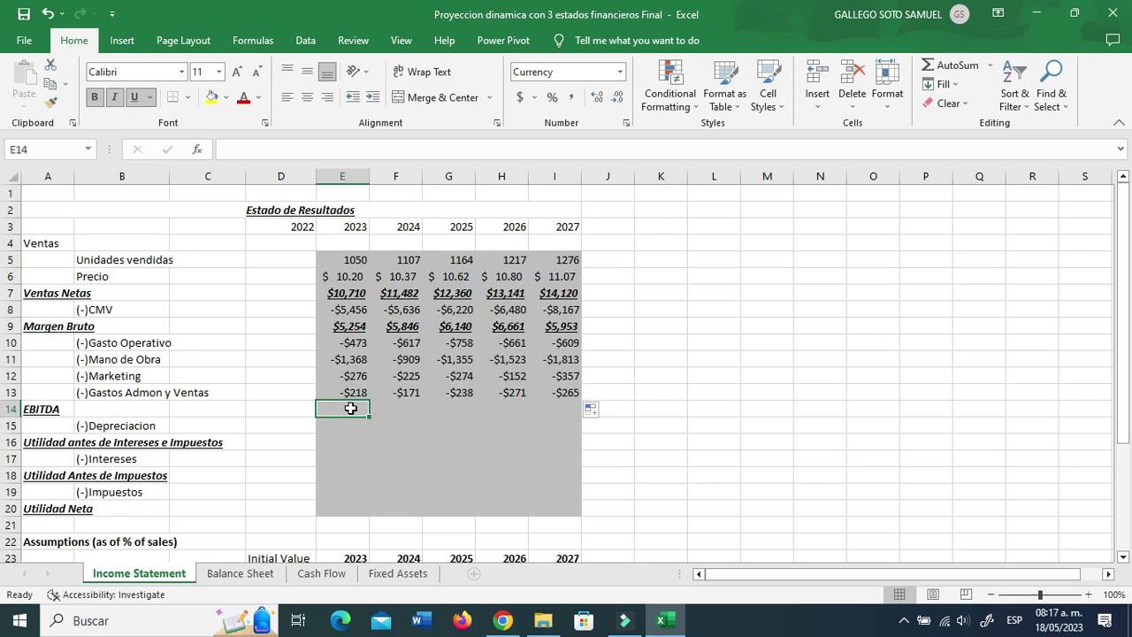
{"action": "type", "text": "+sum("}
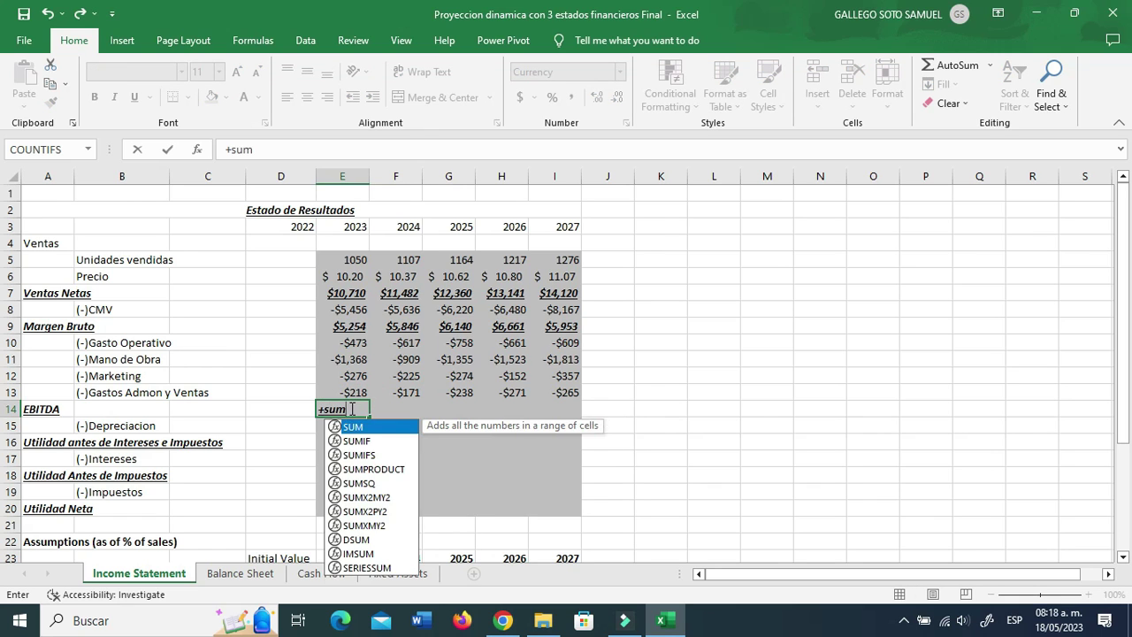
{"action": "left_click", "coordinate": [342, 342]}
{"action": "left_click_drag", "start_coordinate": [342, 326], "coordinate": [352, 408]}
{"action": "key", "text": "Return"}
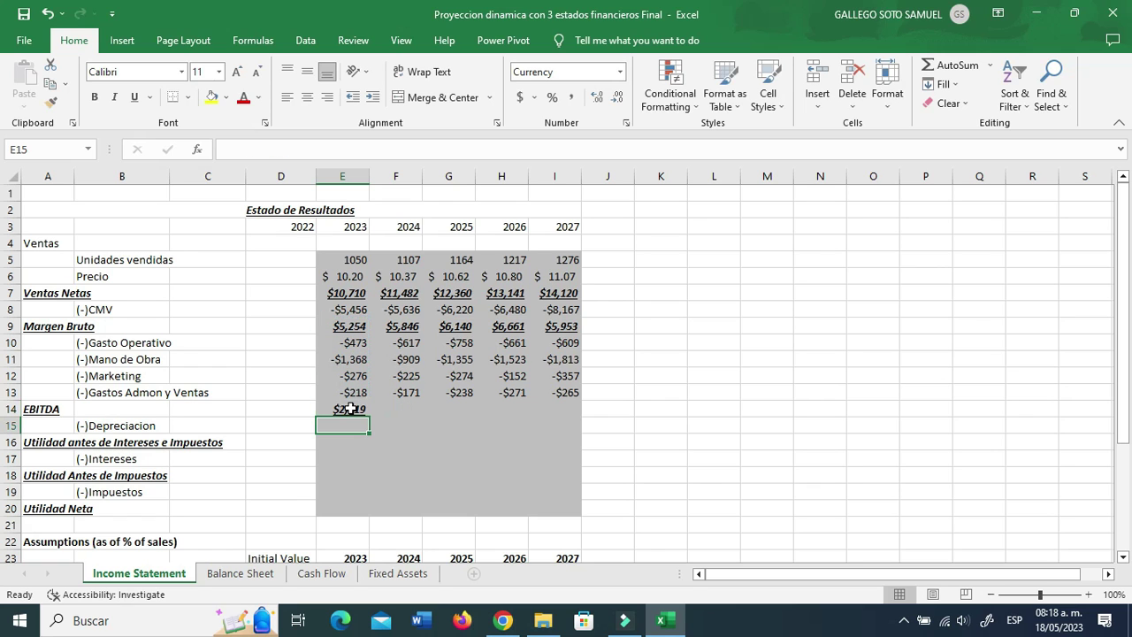
- Copy the EBITDA formula from E14 across through 2027 in I14
{"action": "left_click", "coordinate": [352, 408]}
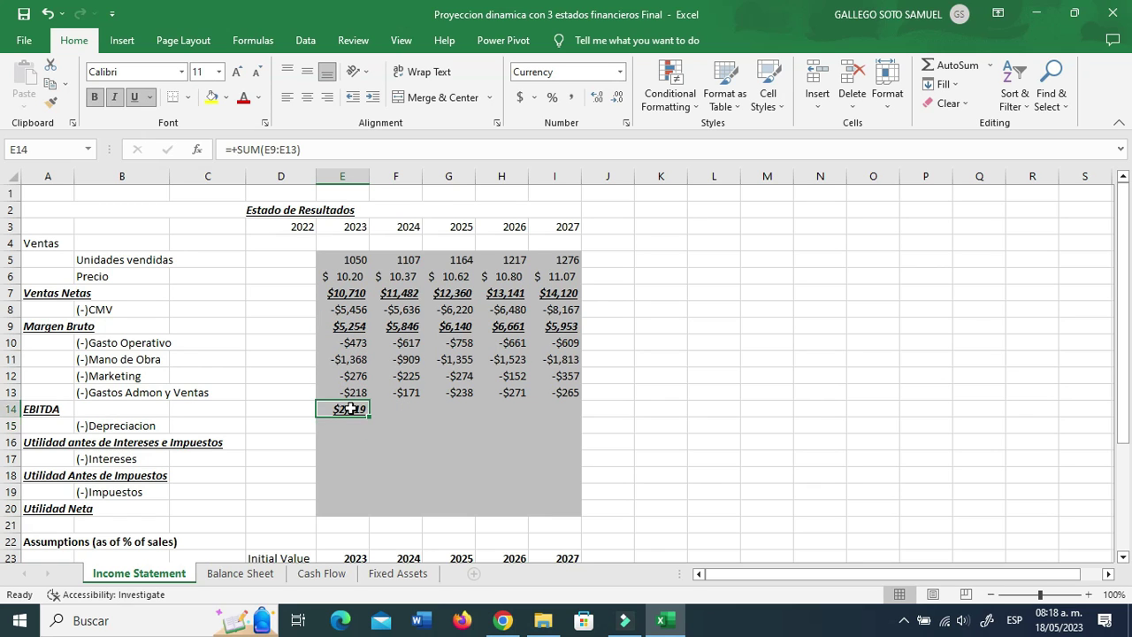
{"action": "key", "text": "Right"}
{"action": "left_click", "coordinate": [351, 409]}
{"action": "key", "text": "ctrl+c"}
{"action": "key", "text": "shift+Right"}
{"action": "key", "text": "shift+Right"}
{"action": "key", "text": "shift+Right"}
{"action": "key", "text": "shift+Right"}
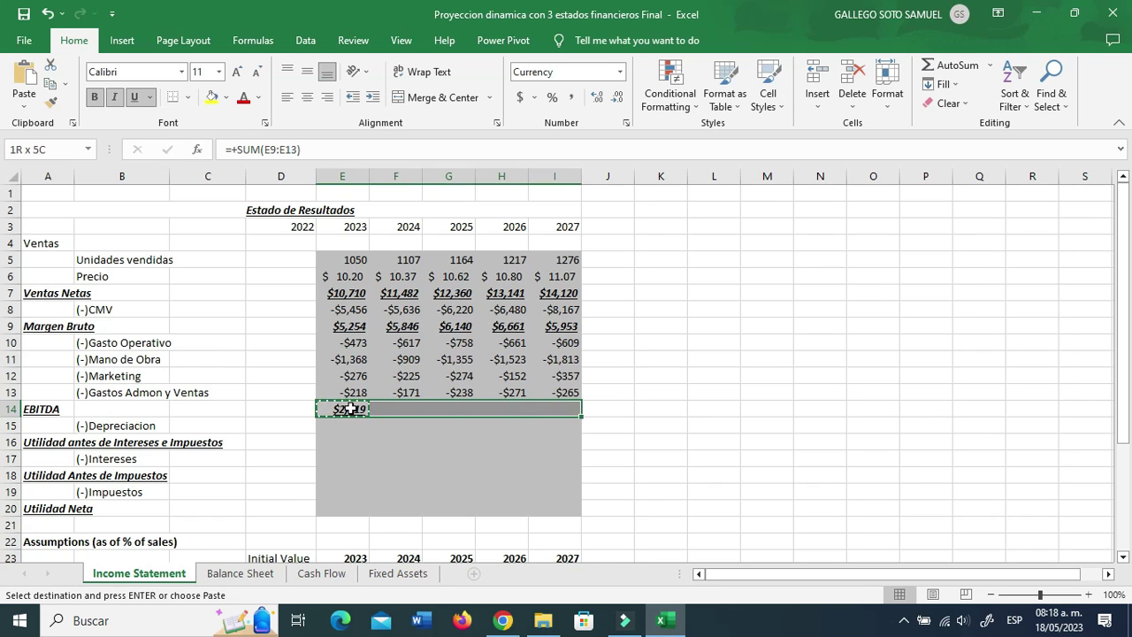
{"action": "key", "text": "ctrl+v"}
{"action": "key", "text": "Escape"}
- Calculate the 2023 Utilidad antes de Intereses e Impuestos in E16 with +SUM(E14:E15), leaving the Depreciacion row empty
{"action": "key", "text": "Down"}
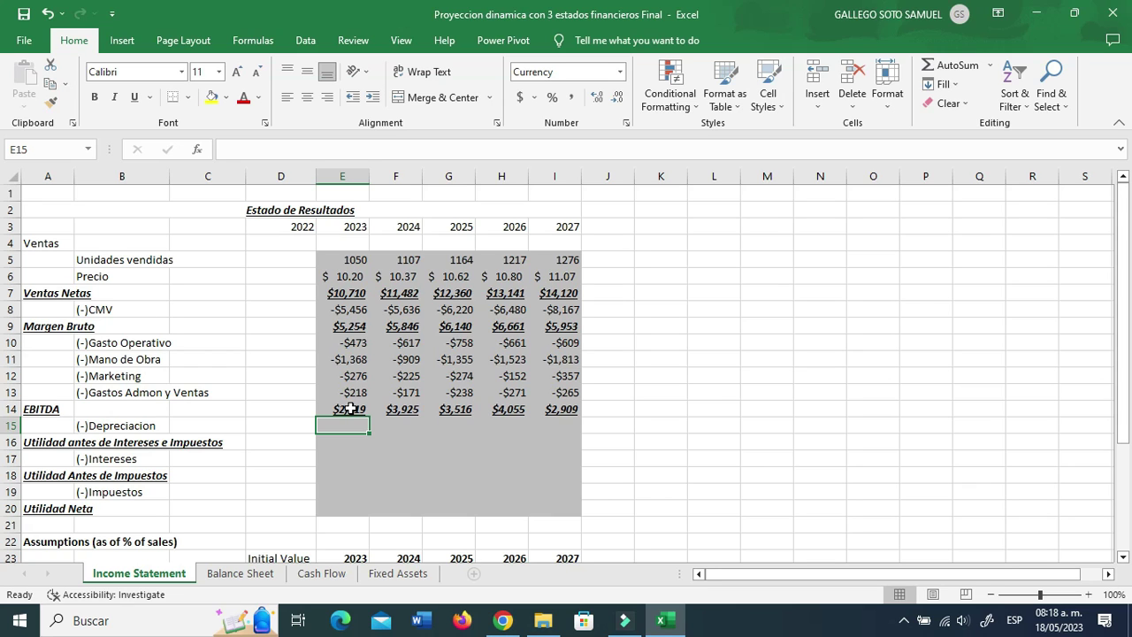
{"action": "key", "text": "Down"}
{"action": "type", "text": "+"}
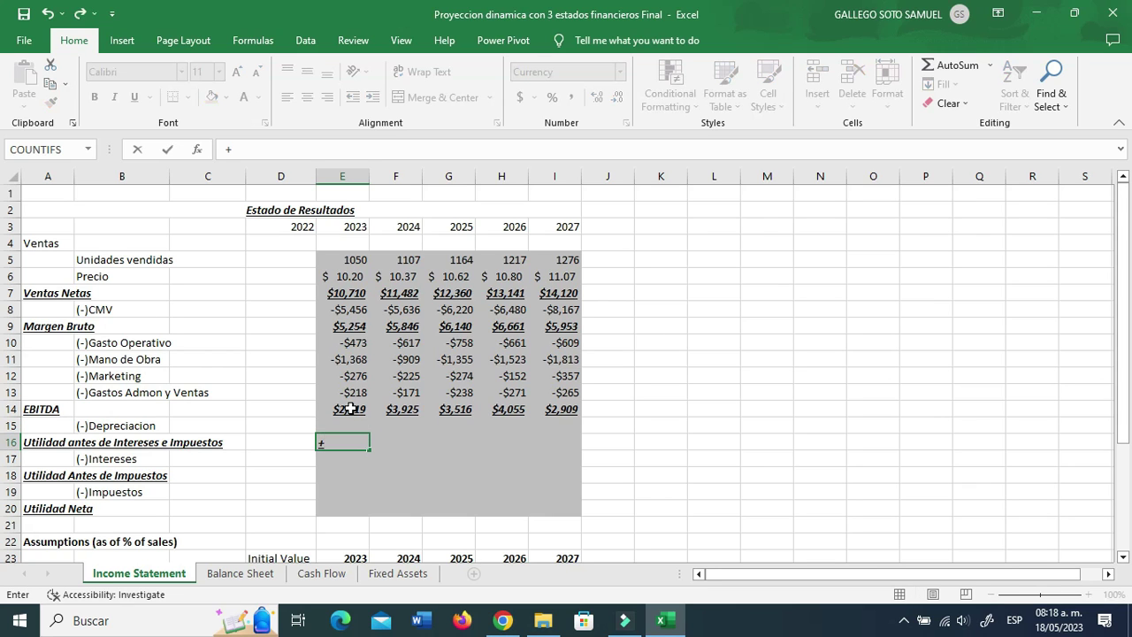
{"action": "key", "text": "Up"}
{"action": "key", "text": "BackSpace"}
{"action": "key", "text": "BackSpace"}
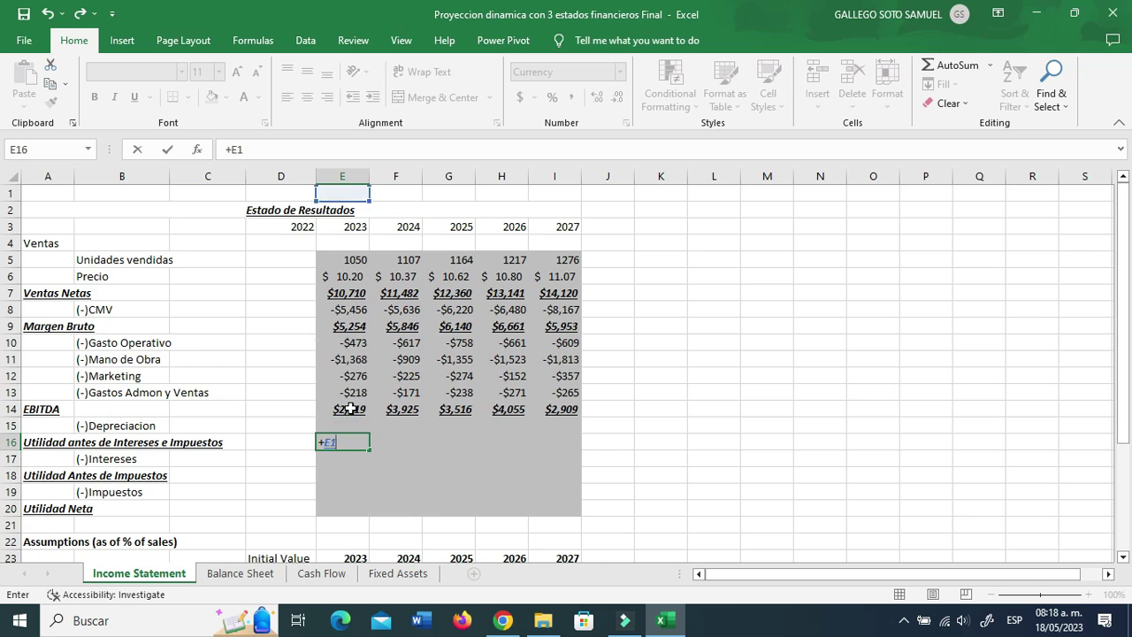
{"action": "type", "text": "sum("}
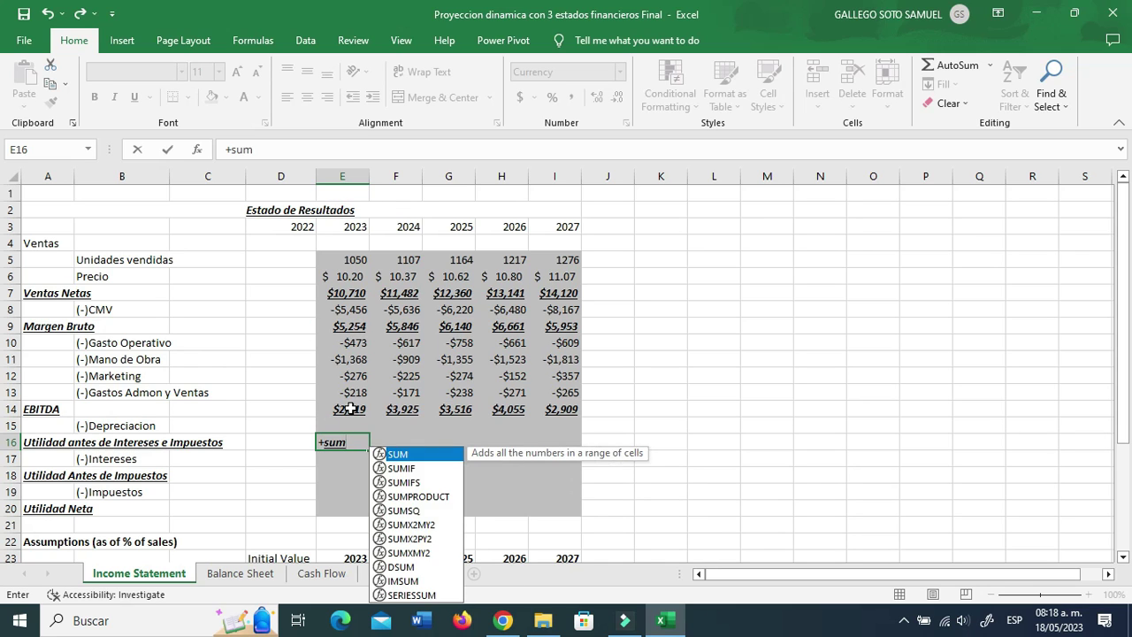
{"action": "left_click", "coordinate": [351, 409]}
{"action": "key", "text": "shift+Down"}
{"action": "key", "text": "Return"}
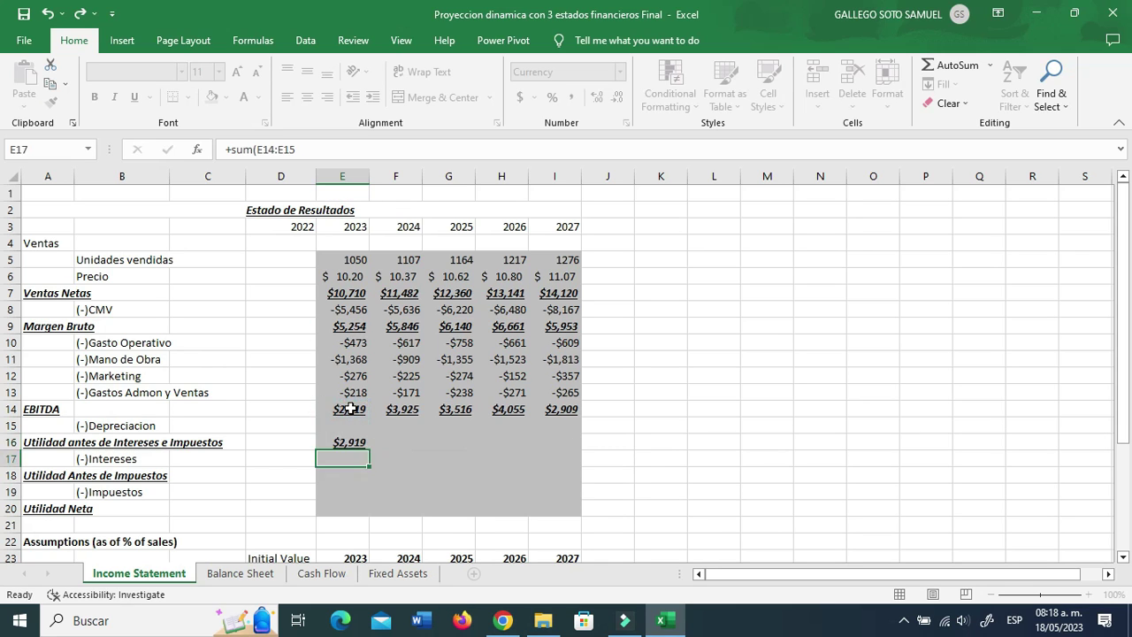
- Copy the Utilidad antes de Intereses e Impuestos formula from E16 across through 2027 in I16
{"action": "key", "text": "Up"}
{"action": "key", "text": "ctrl+c"}
{"action": "key", "text": "shift+Right"}
{"action": "key", "text": "shift+Right"}
{"action": "key", "text": "shift+Right"}
{"action": "key", "text": "shift+Right"}
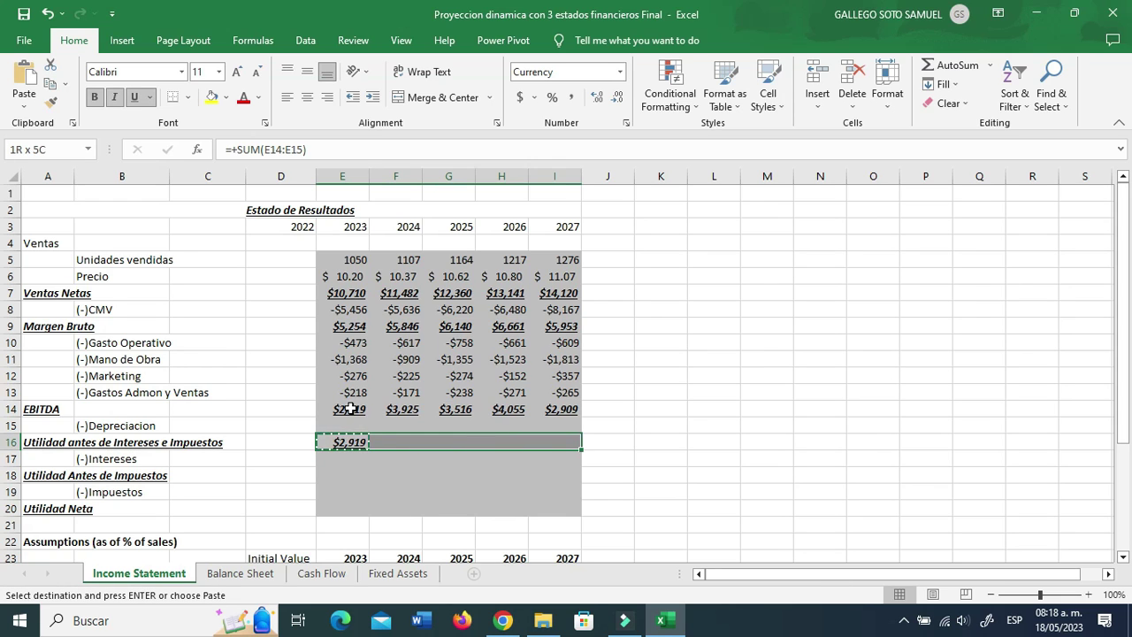
{"action": "key", "text": "ctrl+v"}
{"action": "key", "text": "Escape"}
- Calculate the 2023 Utilidad Antes de Impuestos in E18 with +SUM(E16:E17), leaving the Intereses row empty
{"action": "key", "text": "Down"}
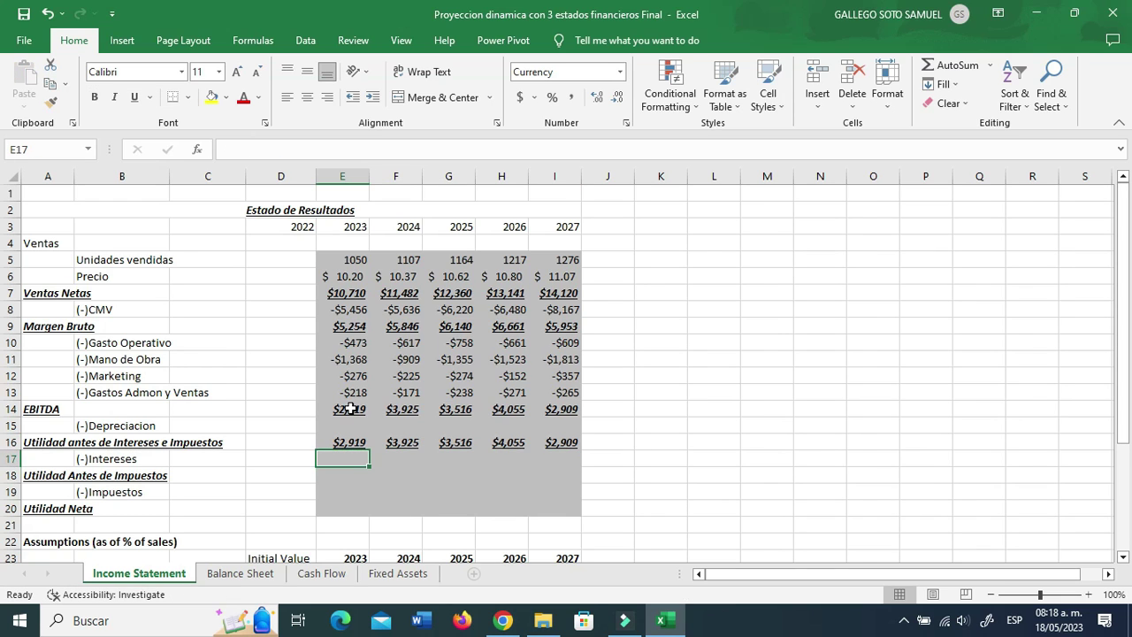
{"action": "key", "text": "Down"}
{"action": "type", "text": "+sum("}
{"action": "key", "text": "Up"}
{"action": "key", "text": "Up"}
{"action": "key", "text": "shift+Down"}
{"action": "key", "text": "Return"}
- Copy the Utilidad Antes de Impuestos formula from E18 across through 2027 in I18
{"action": "key", "text": "Up"}
{"action": "key", "text": "ctrl+c"}
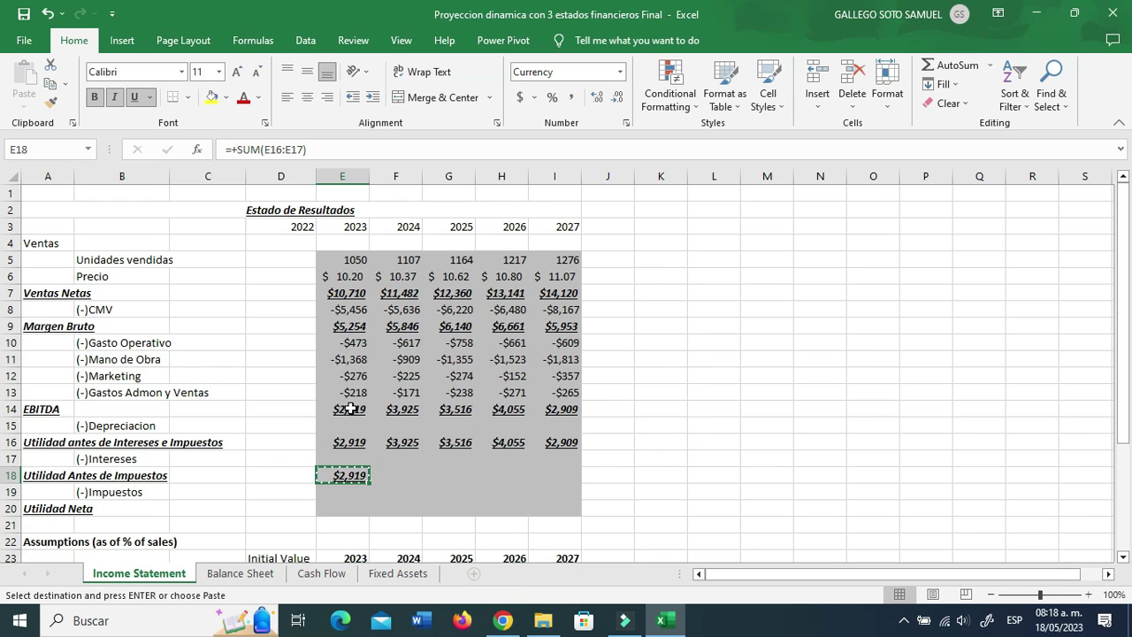
{"action": "key", "text": "shift+Right"}
{"action": "key", "text": "shift+Right"}
{"action": "key", "text": "shift+Right"}
{"action": "key", "text": "shift+Right"}
{"action": "key", "text": "ctrl+v"}
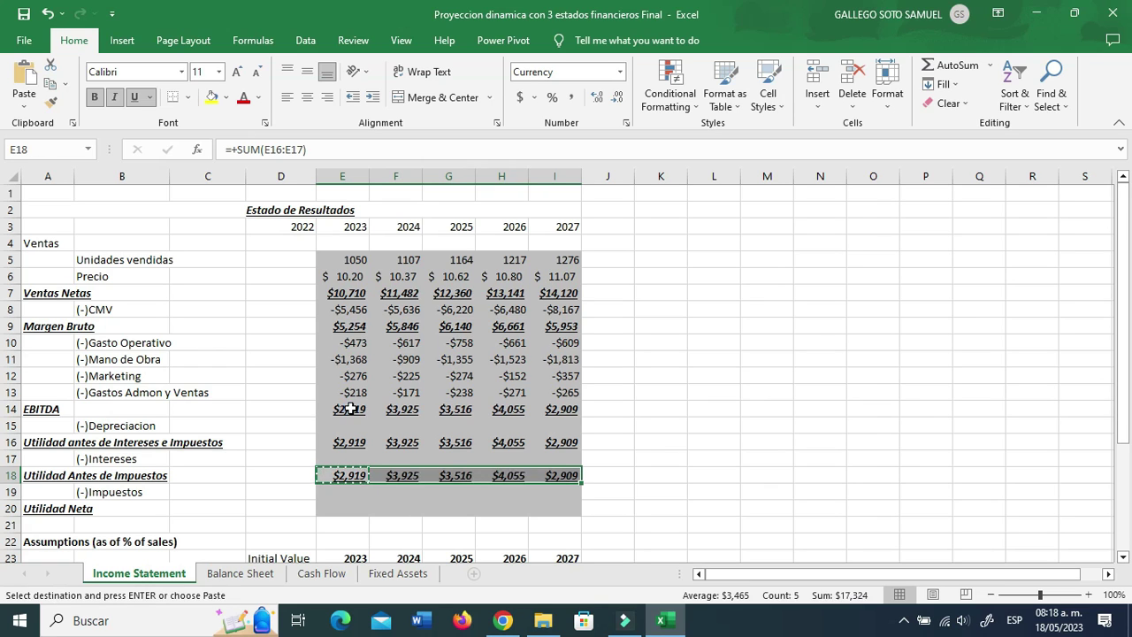
{"action": "key", "text": "Escape"}
- Calculate the 2023 Impuestos in E19 with -E18*E31, using the tax rate from the assumptions
{"action": "key", "text": "Down"}
{"action": "type", "text": "-"}
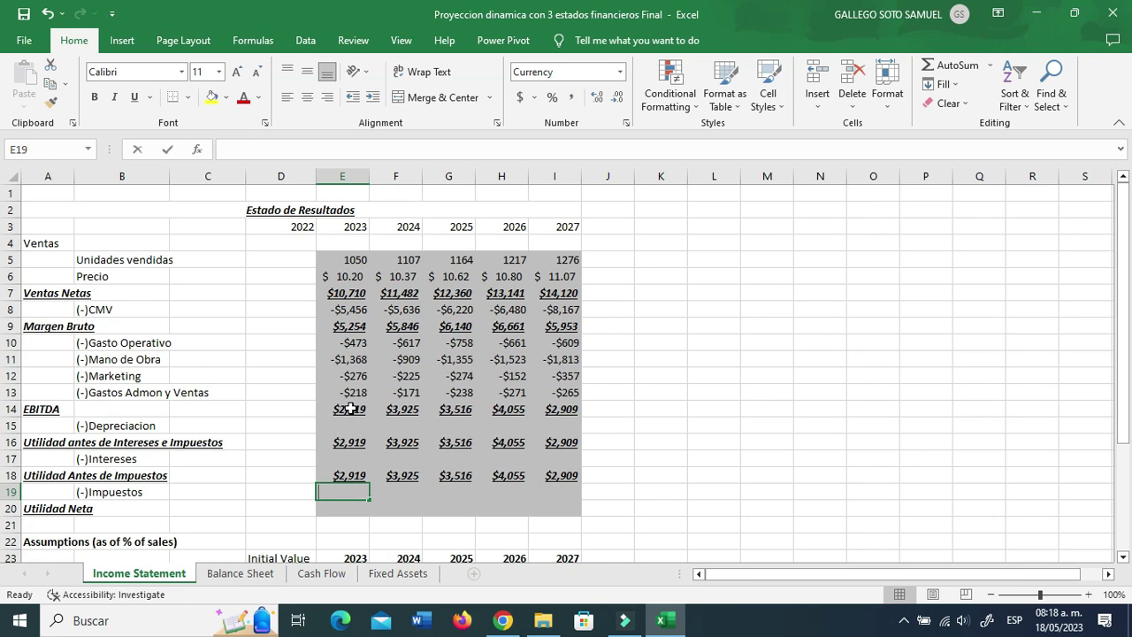
{"action": "key", "text": "Up"}
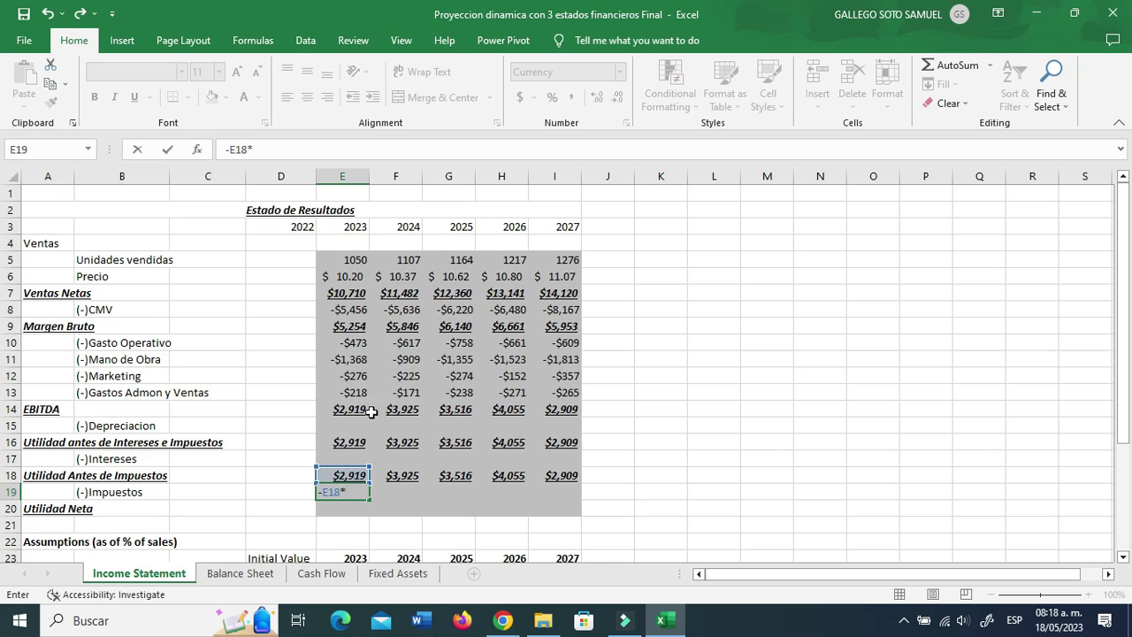
{"action": "scroll", "coordinate": [352, 408], "scroll_direction": "down", "scroll_amount": 5}
{"action": "left_click", "coordinate": [338, 437]}
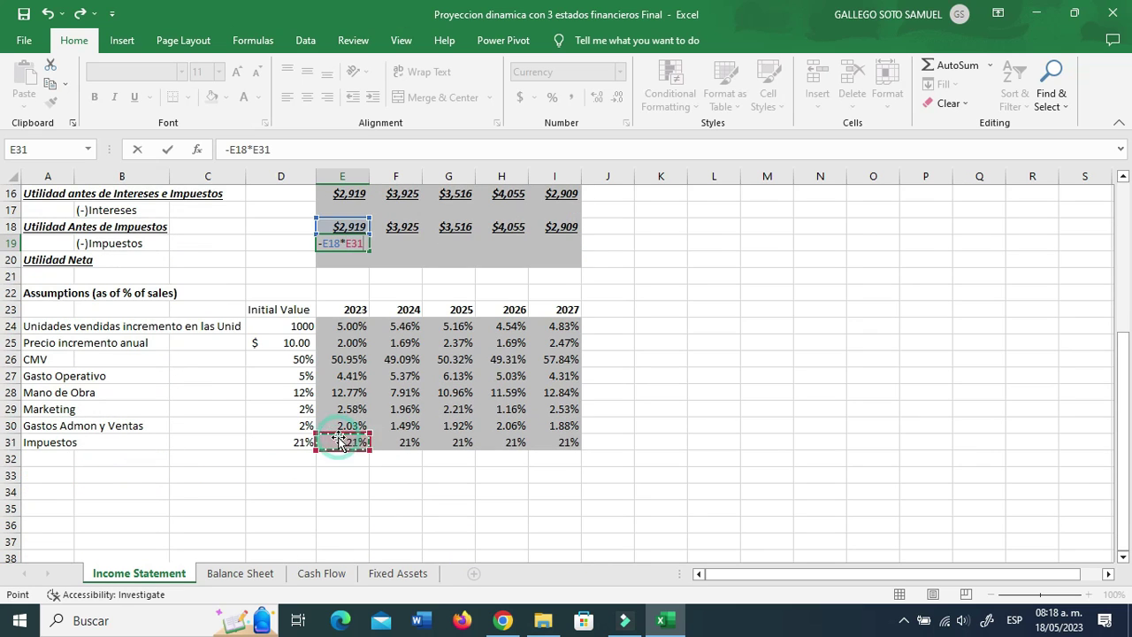
{"action": "key", "text": "Return"}
{"action": "scroll", "coordinate": [337, 437], "scroll_direction": "up", "scroll_amount": 4}
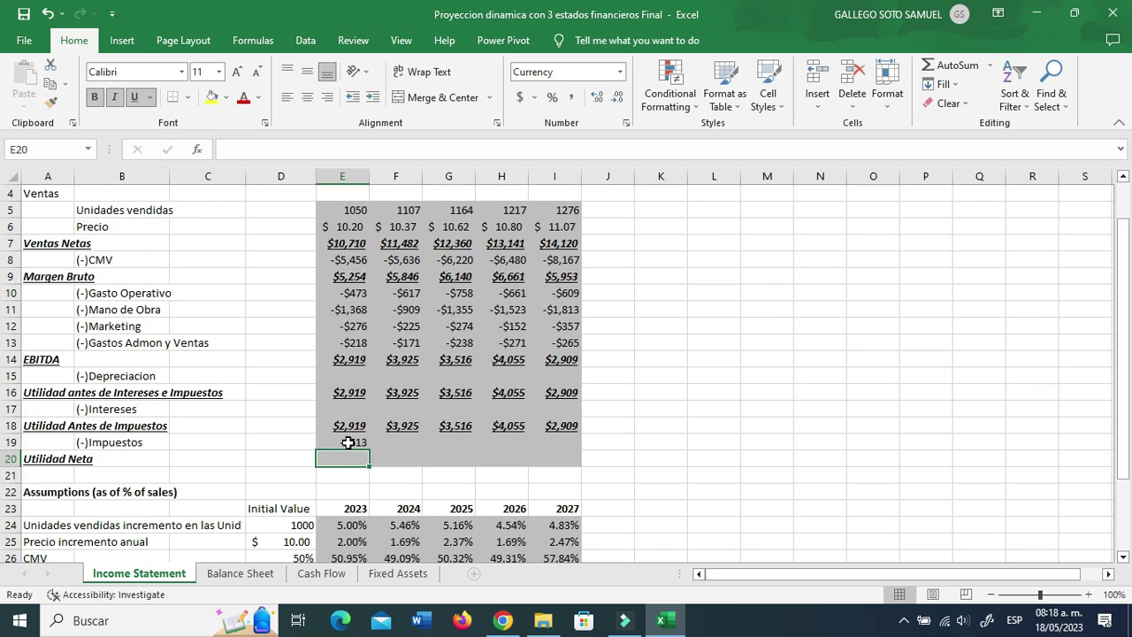
- Copy the Impuestos formula from E19 across through 2027 in I19, and calculate the 2023 Utilidad Neta in E20 with +SUM(E18:E19)
{"action": "left_click", "coordinate": [352, 444]}
{"action": "left_click_drag", "start_coordinate": [369, 450], "coordinate": [575, 446]}
{"action": "left_click", "coordinate": [352, 456]}
{"action": "type", "text": "+sum("}
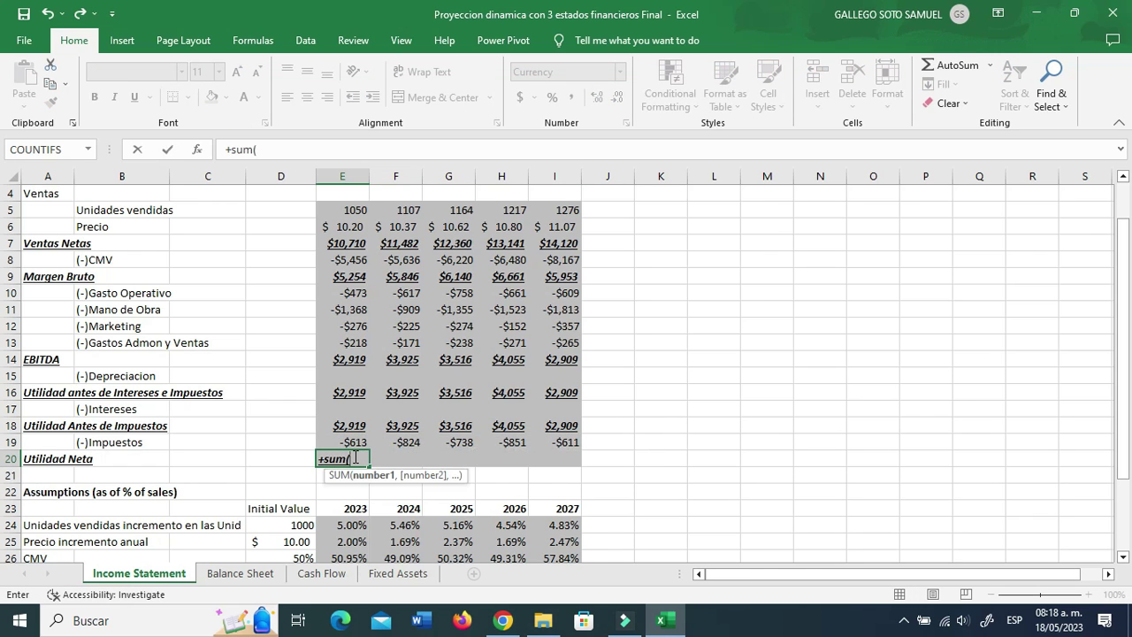
{"action": "key", "text": "Up"}
{"action": "key", "text": "Up"}
{"action": "key", "text": "shift+Down"}
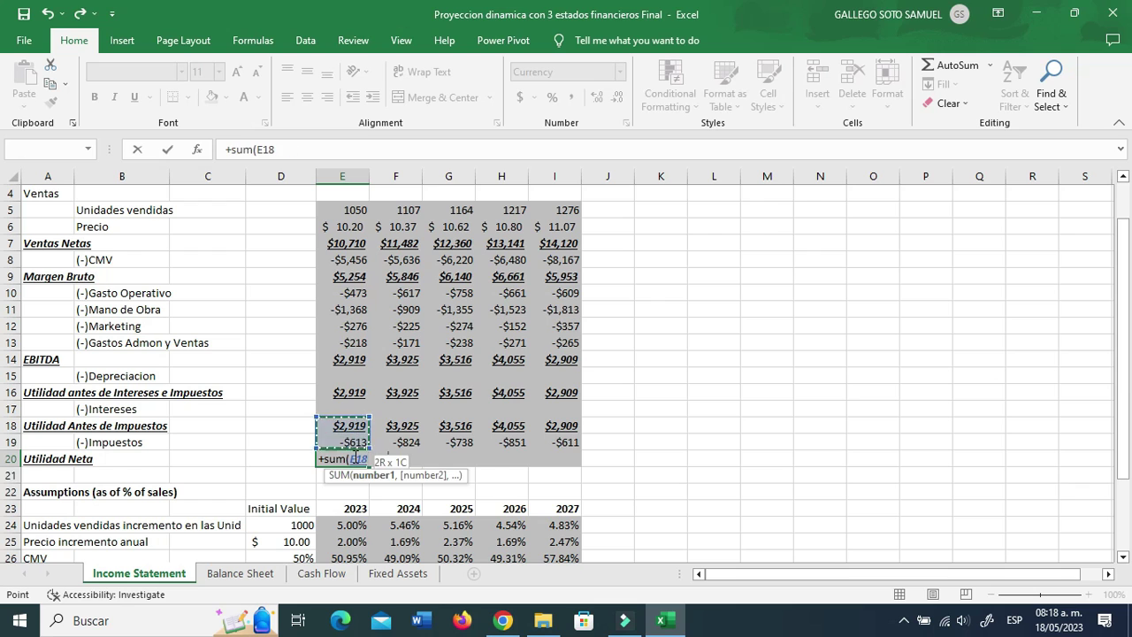
{"action": "key", "text": "Return"}
- Copy the Utilidad Neta formula from E20 across through 2027 in I20
{"action": "left_click", "coordinate": [352, 458]}
{"action": "key", "text": "ctrl+c"}
{"action": "left_click_drag", "start_coordinate": [352, 458], "coordinate": [394, 458]}
{"action": "key", "text": "shift+Right"}
{"action": "key", "text": "shift+Right"}
{"action": "key", "text": "shift+Right"}
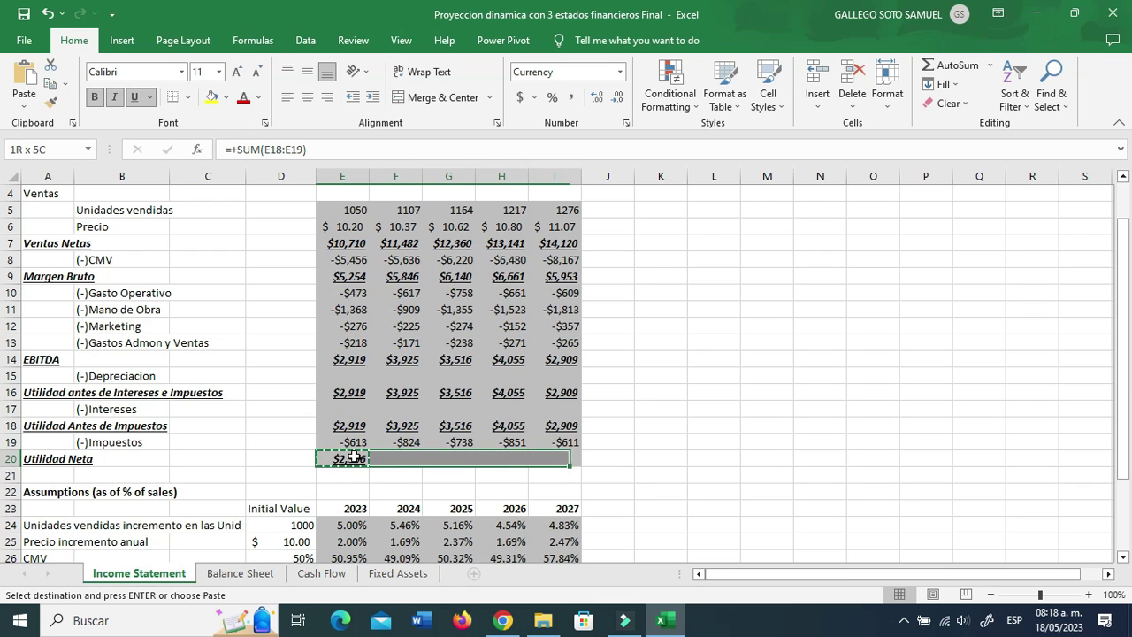
{"action": "key", "text": "Return"}
{"action": "key", "text": "Down"}
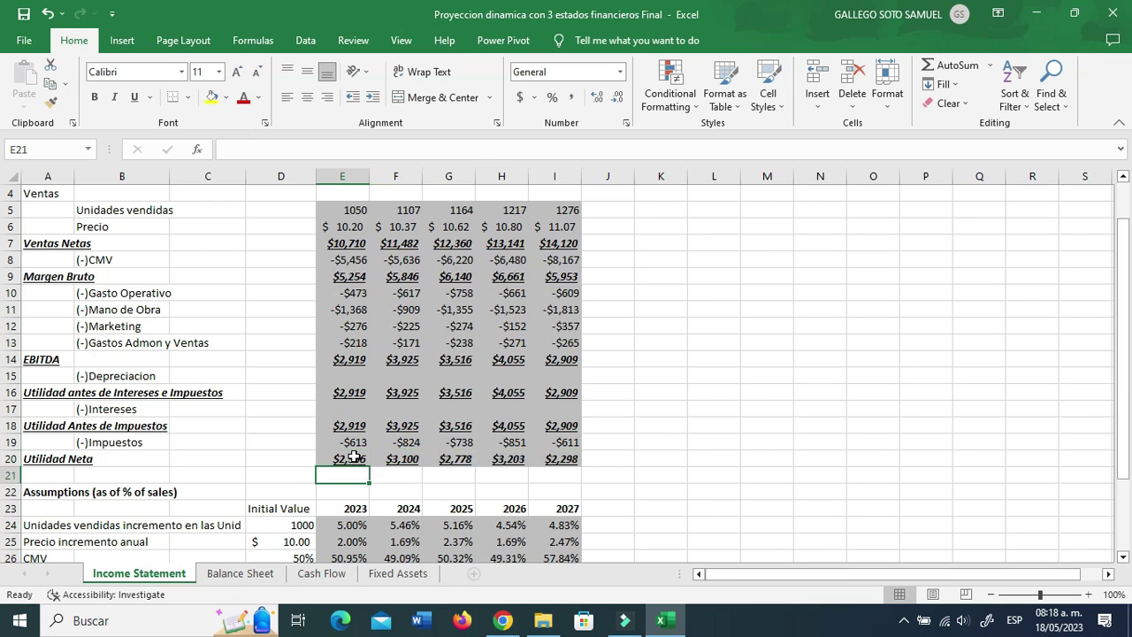
- Review the income statement, including the still empty Depreciacion and Intereses rows
{"action": "left_click", "coordinate": [489, 375]}
{"action": "scroll", "coordinate": [489, 375], "scroll_direction": "up", "scroll_amount": 1}
{"action": "left_click", "coordinate": [459, 378]}
{"action": "scroll", "coordinate": [459, 378], "scroll_direction": "down", "scroll_amount": 2}
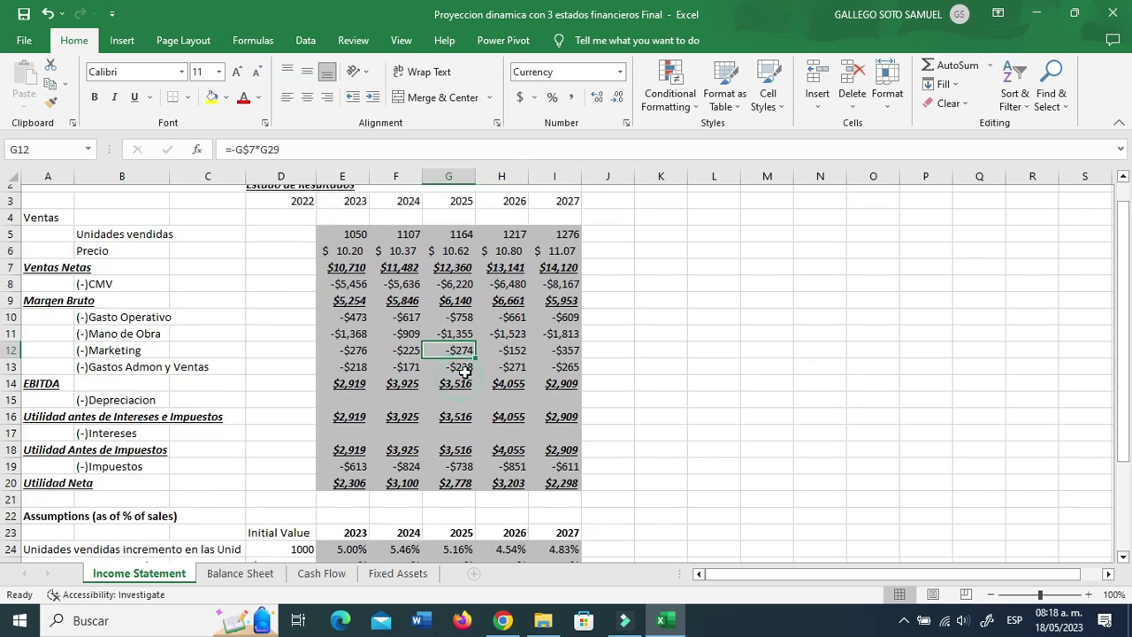
{"action": "left_click_drag", "start_coordinate": [193, 329], "coordinate": [513, 331]}
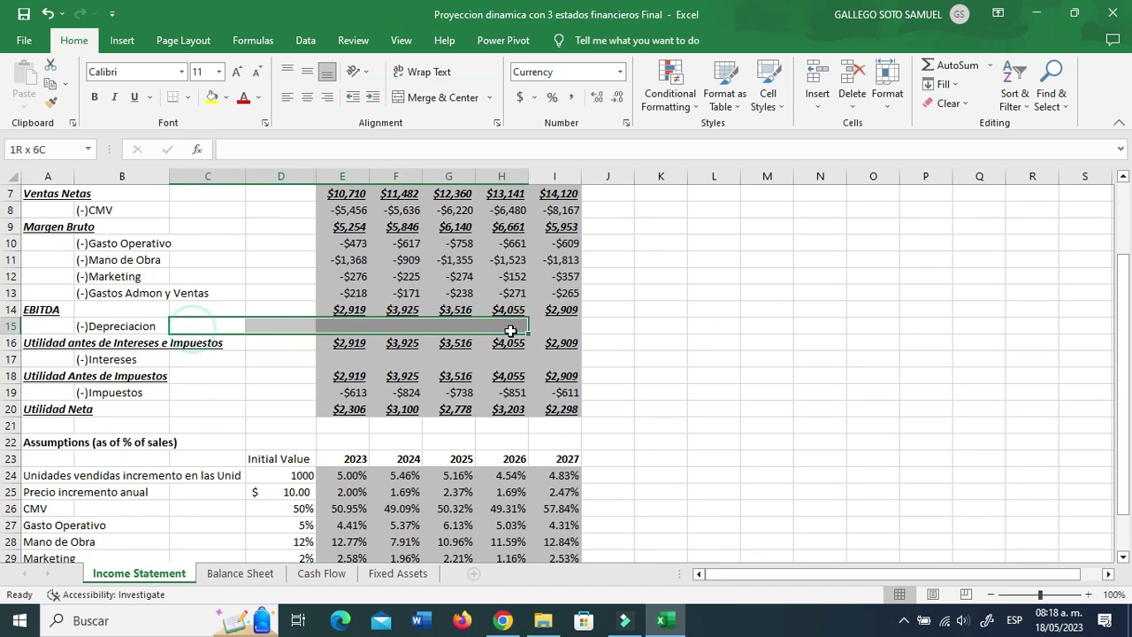
{"action": "left_click_drag", "start_coordinate": [273, 359], "coordinate": [555, 360]}
{"action": "left_click", "coordinate": [670, 378]}
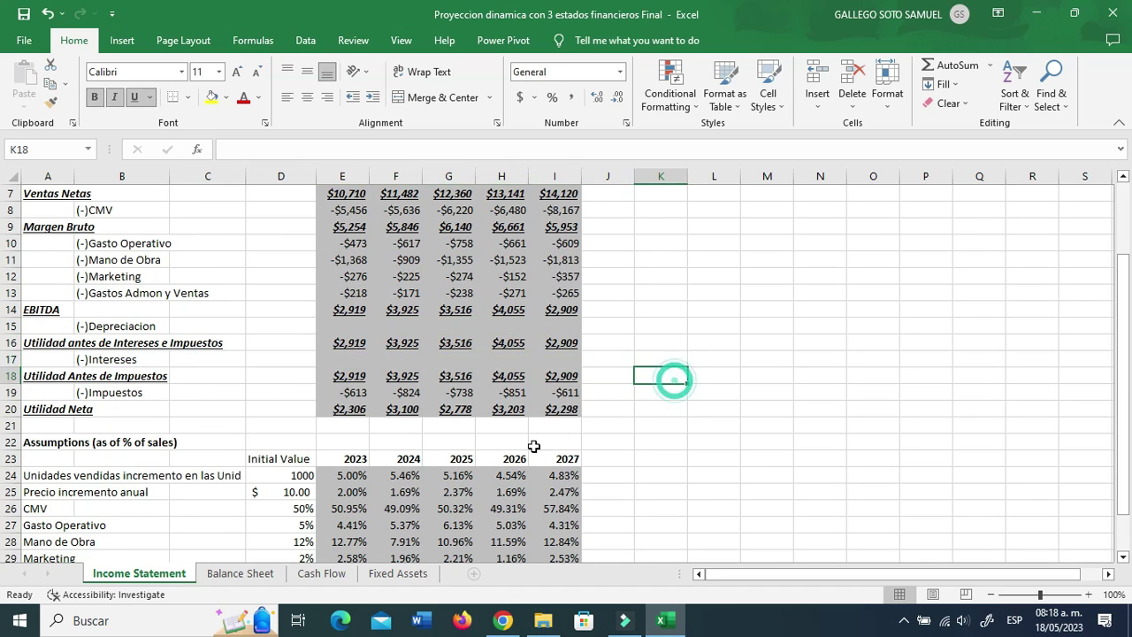
{"action": "scroll", "coordinate": [670, 379], "scroll_direction": "down", "scroll_amount": 1}
- In the Balance Sheet assumptions, link the 2023 Ventas in E32 to the net sales with +'Income Statement'!E7
{"action": "left_click", "coordinate": [246, 573]}
{"action": "scroll", "coordinate": [243, 380], "scroll_direction": "up", "scroll_amount": 2}
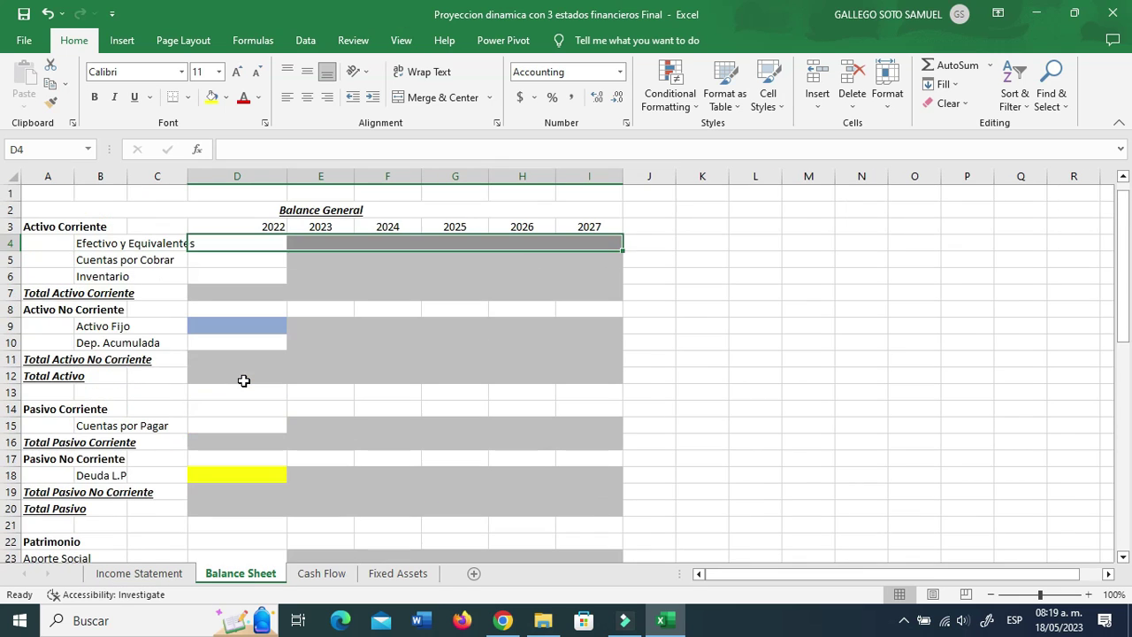
{"action": "scroll", "coordinate": [244, 380], "scroll_direction": "down", "scroll_amount": 6}
{"action": "scroll", "coordinate": [243, 380], "scroll_direction": "up", "scroll_amount": 6}
{"action": "scroll", "coordinate": [243, 380], "scroll_direction": "down", "scroll_amount": 3}
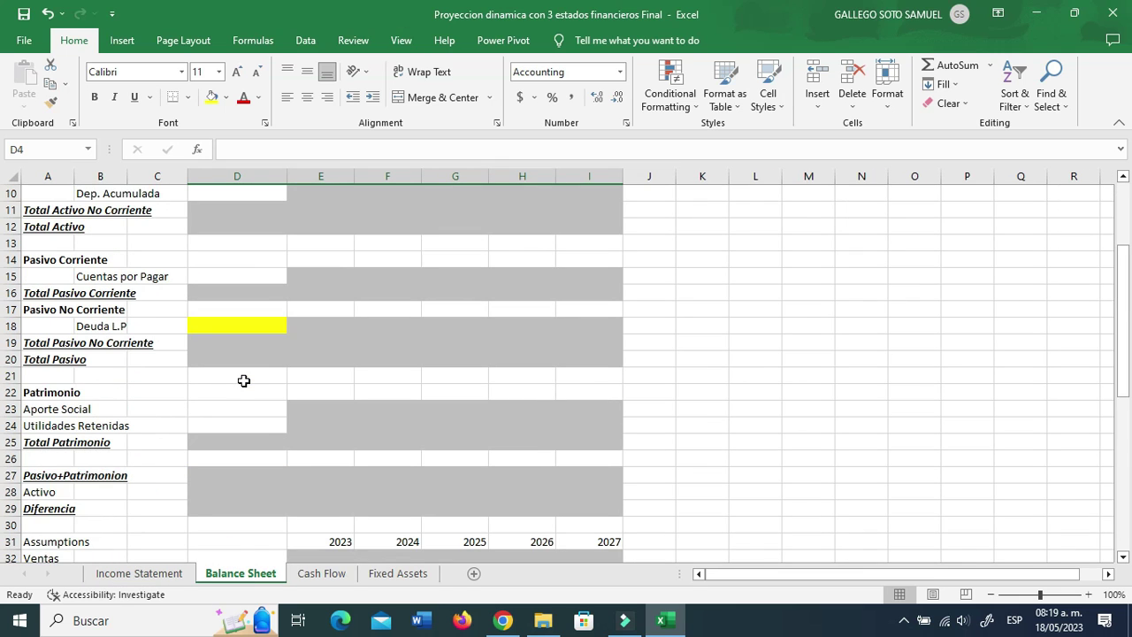
{"action": "scroll", "coordinate": [297, 442], "scroll_direction": "down", "scroll_amount": 2}
{"action": "left_click", "coordinate": [131, 451]}
{"action": "left_click", "coordinate": [306, 451]}
{"action": "scroll", "coordinate": [207, 460], "scroll_direction": "down", "scroll_amount": 1}
{"action": "scroll", "coordinate": [207, 460], "scroll_direction": "down", "scroll_amount": 1}
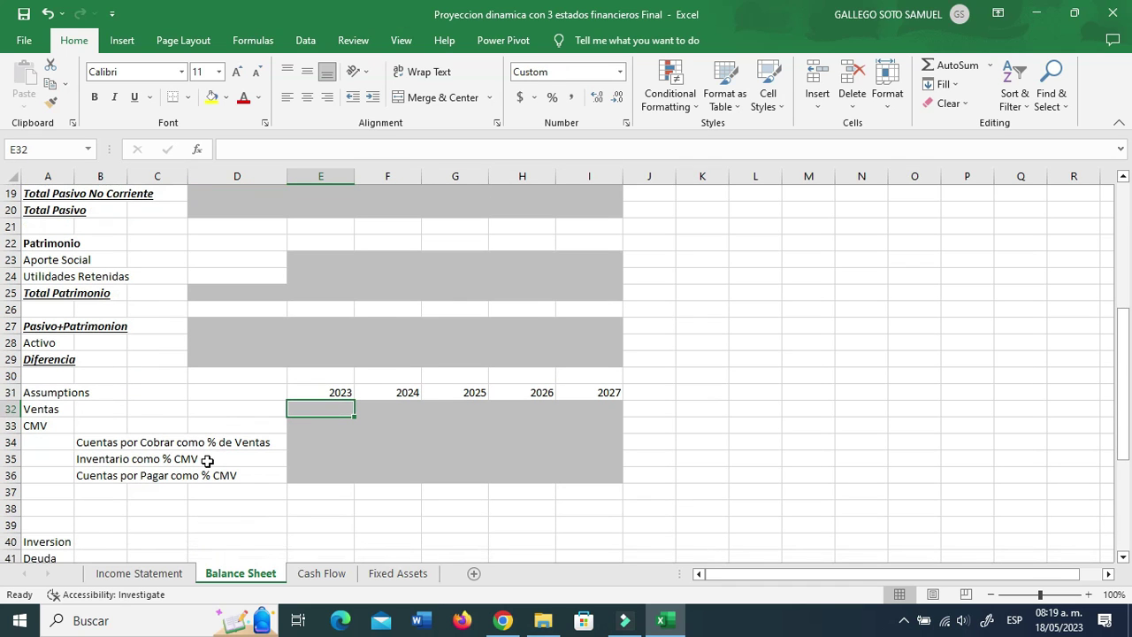
{"action": "type", "text": "+"}
{"action": "left_click", "coordinate": [145, 580]}
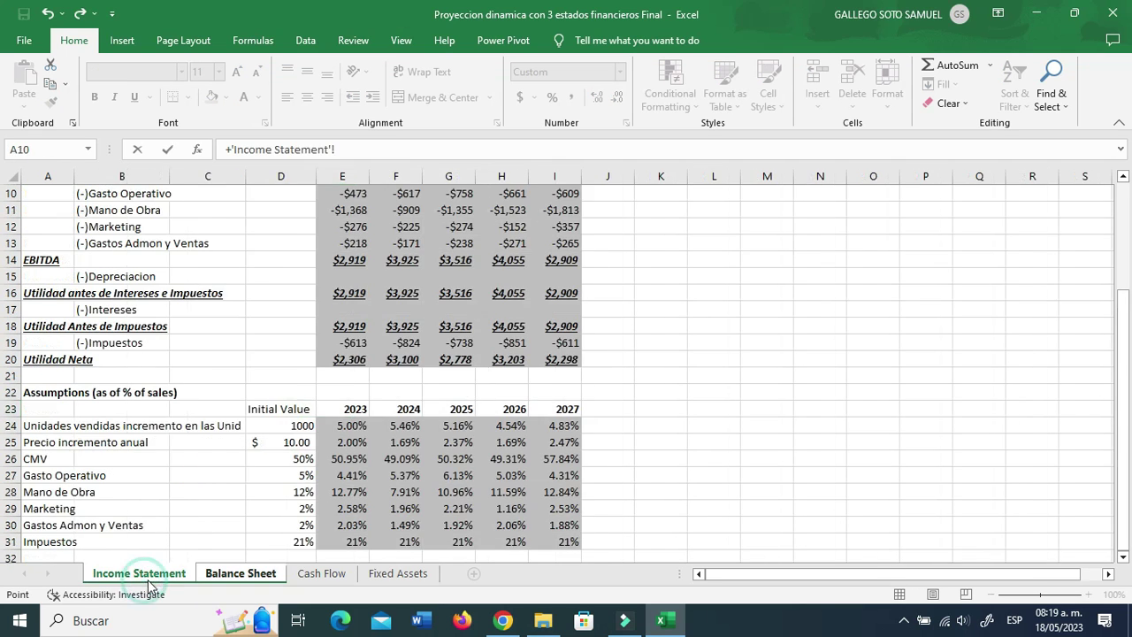
{"action": "scroll", "coordinate": [346, 416], "scroll_direction": "up", "scroll_amount": 3}
{"action": "left_click", "coordinate": [350, 293]}
{"action": "key", "text": "Return"}
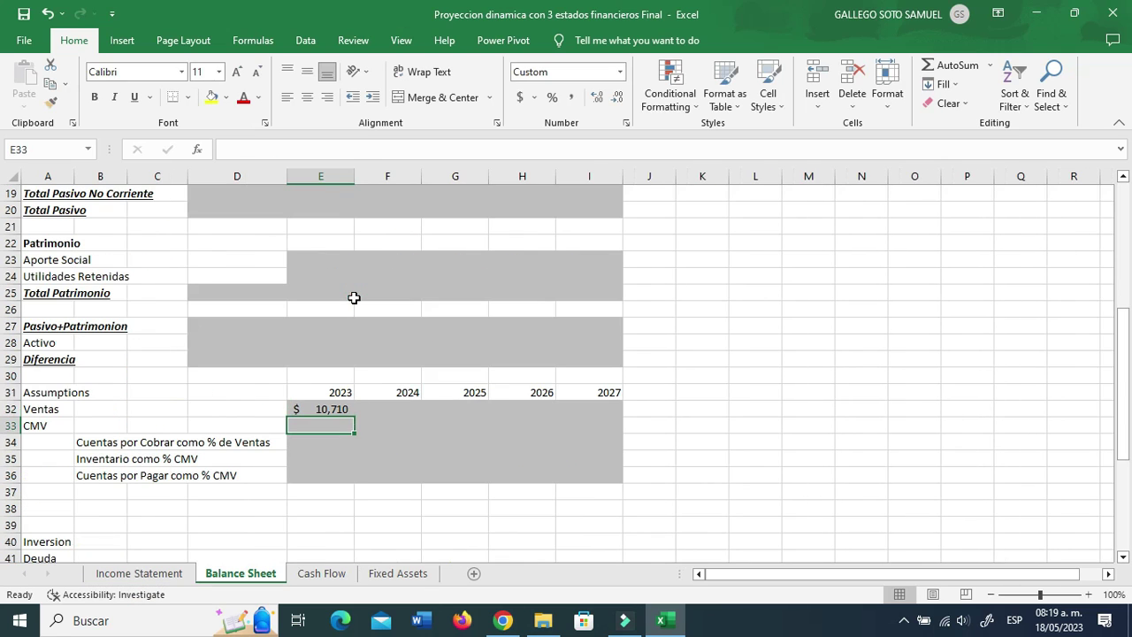
- Link the 2023 CMV in E33 with -'Income Statement'!E8, and copy the Ventas and CMV formulas across through 2027 in column I
{"action": "type", "text": "-"}
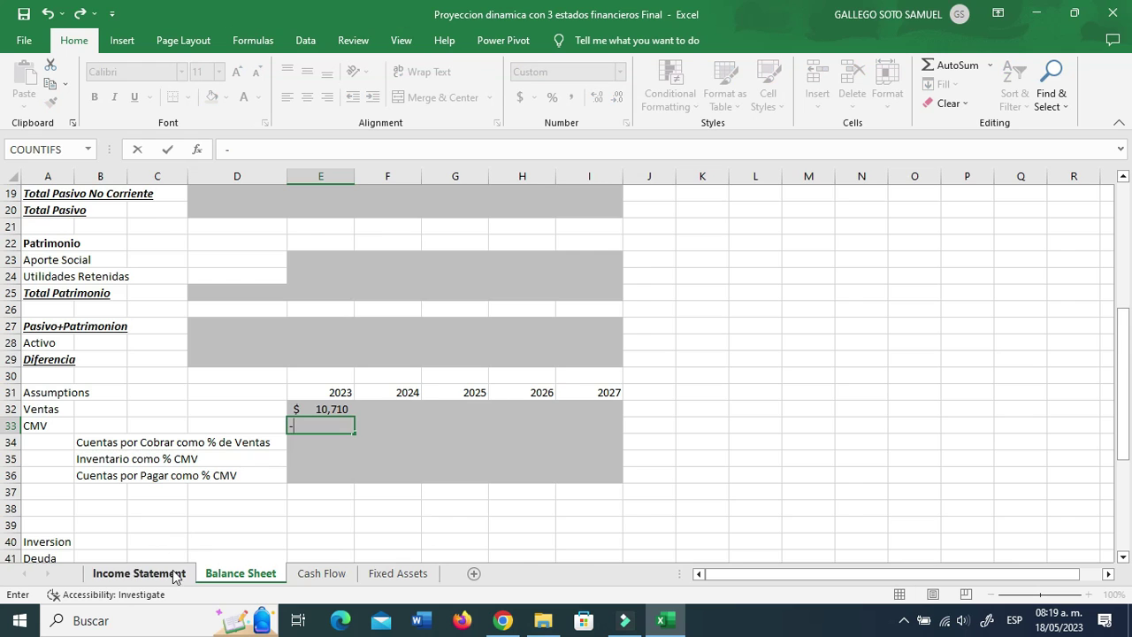
{"action": "left_click", "coordinate": [168, 573]}
{"action": "left_click", "coordinate": [351, 311]}
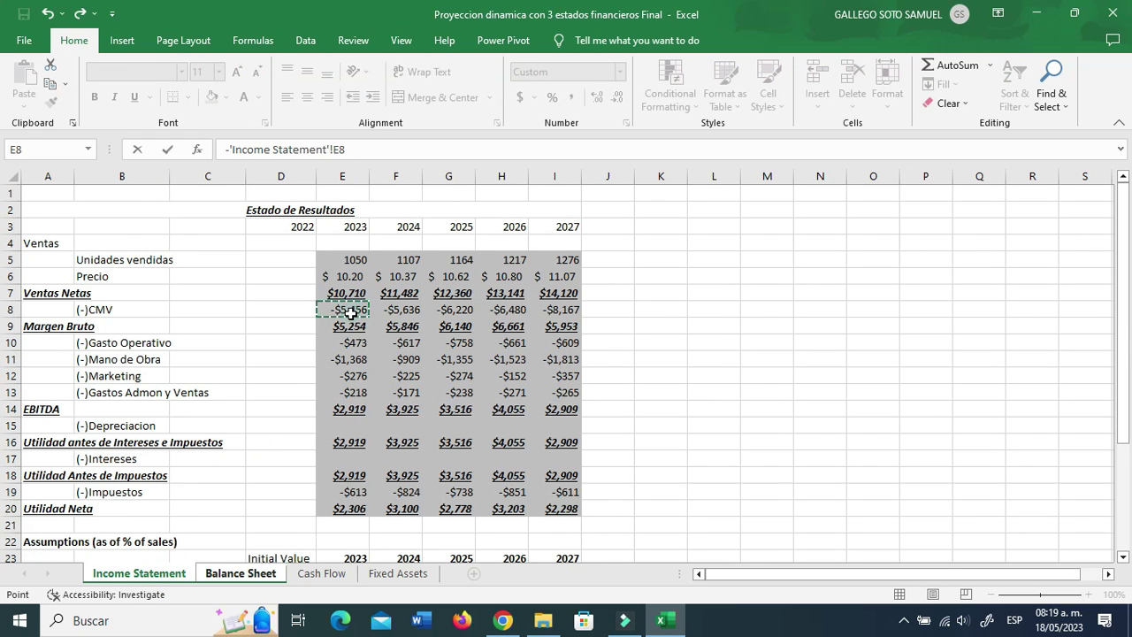
{"action": "key", "text": "Return"}
{"action": "left_click_drag", "start_coordinate": [340, 408], "coordinate": [602, 432]}
{"action": "left_click", "coordinate": [323, 439]}
{"action": "scroll", "coordinate": [324, 445], "scroll_direction": "down", "scroll_amount": 1}
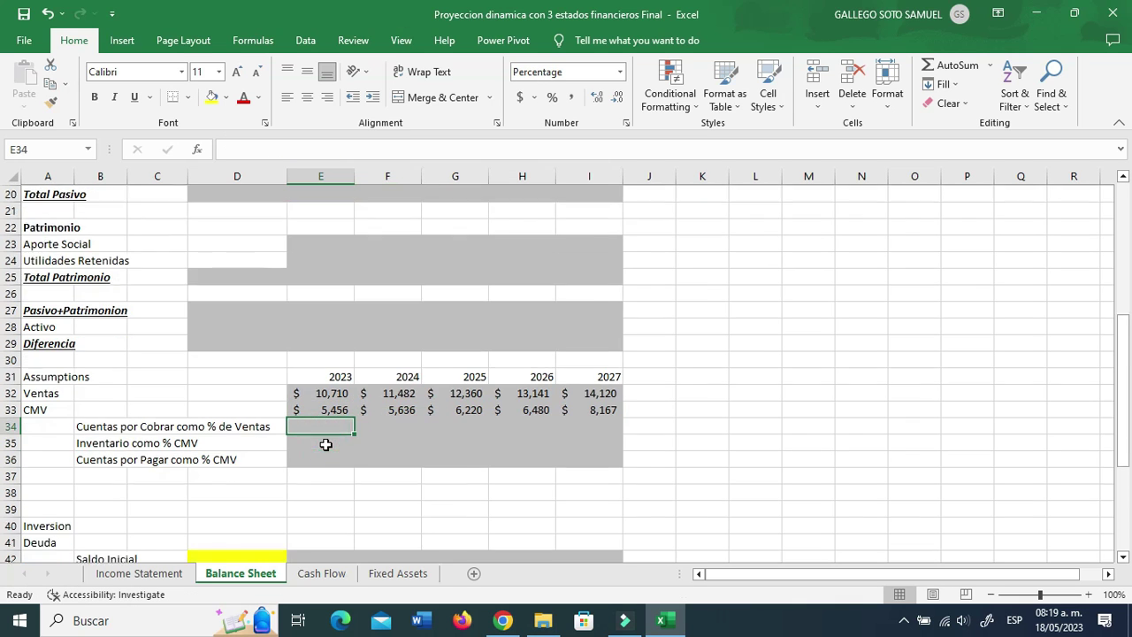
- Re-enter the accounts receivable assumption label in B34 as the formula =B5&" como % de ventas"
{"action": "left_click", "coordinate": [91, 389]}
{"action": "scroll", "coordinate": [142, 425], "scroll_direction": "up", "scroll_amount": 6}
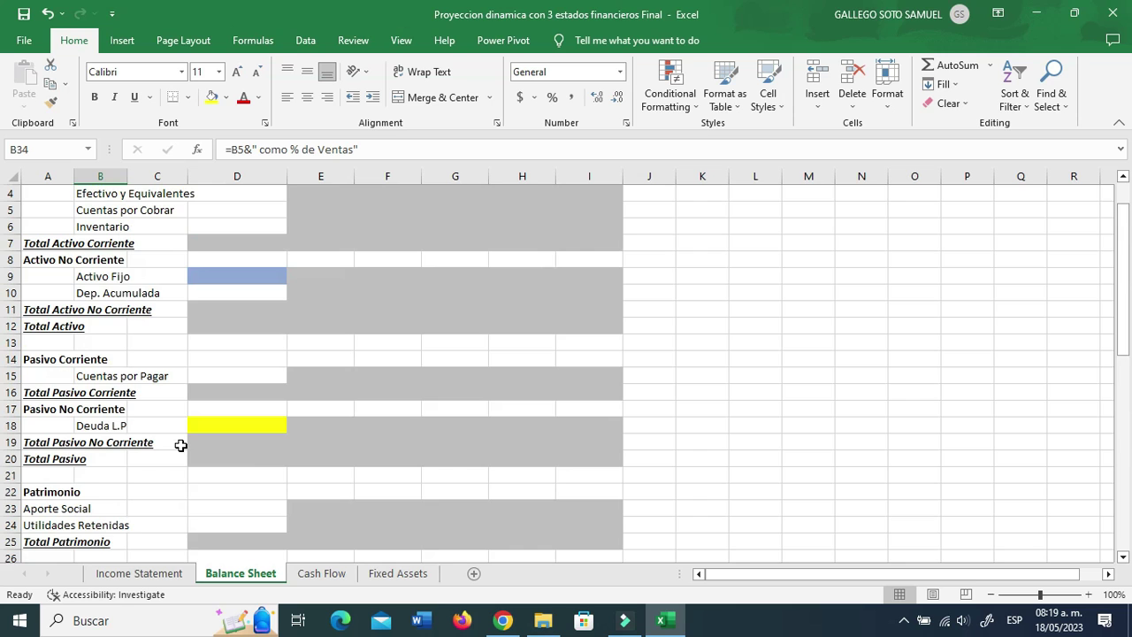
{"action": "scroll", "coordinate": [180, 445], "scroll_direction": "up", "scroll_amount": 1}
{"action": "scroll", "coordinate": [144, 339], "scroll_direction": "down", "scroll_amount": 6}
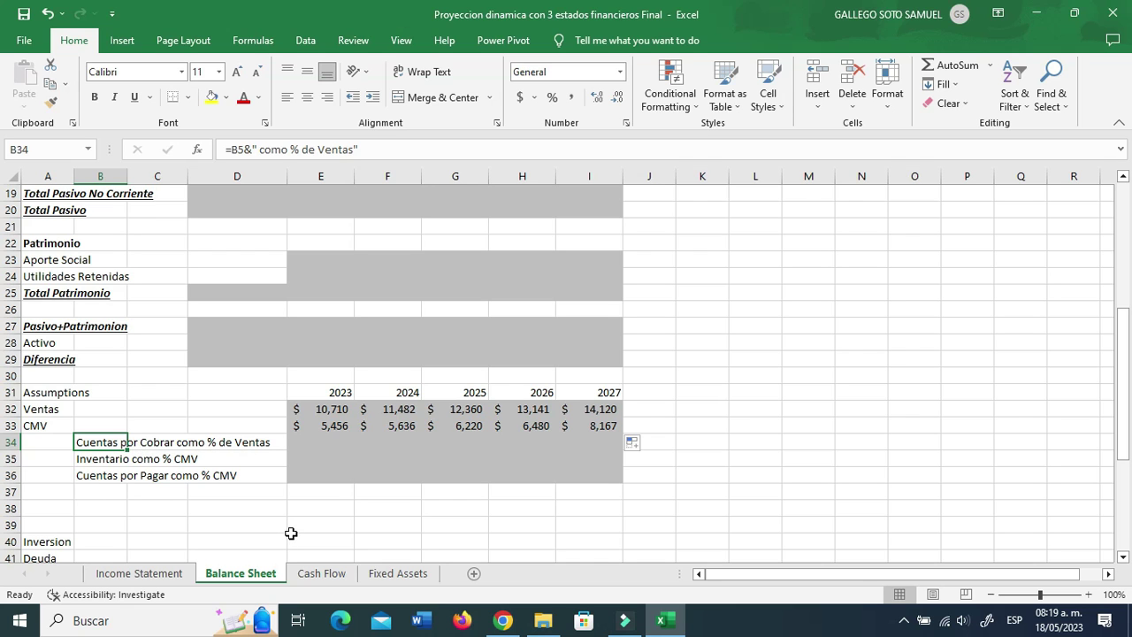
{"action": "type", "text": "="}
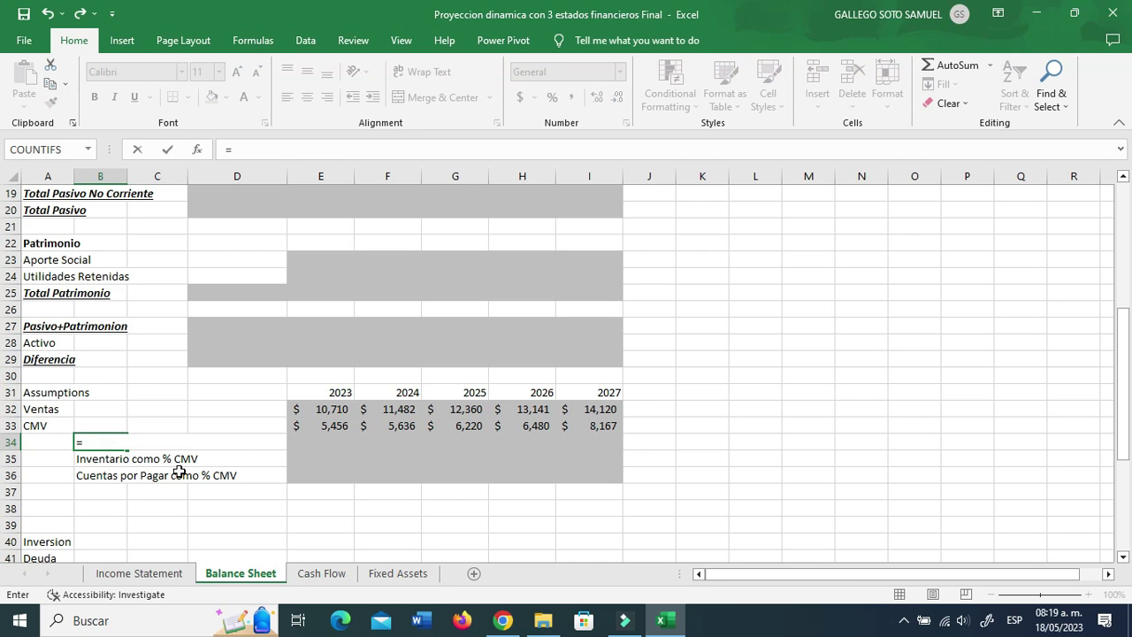
{"action": "scroll", "coordinate": [125, 467], "scroll_direction": "up", "scroll_amount": 5}
{"action": "scroll", "coordinate": [125, 468], "scroll_direction": "up", "scroll_amount": 1}
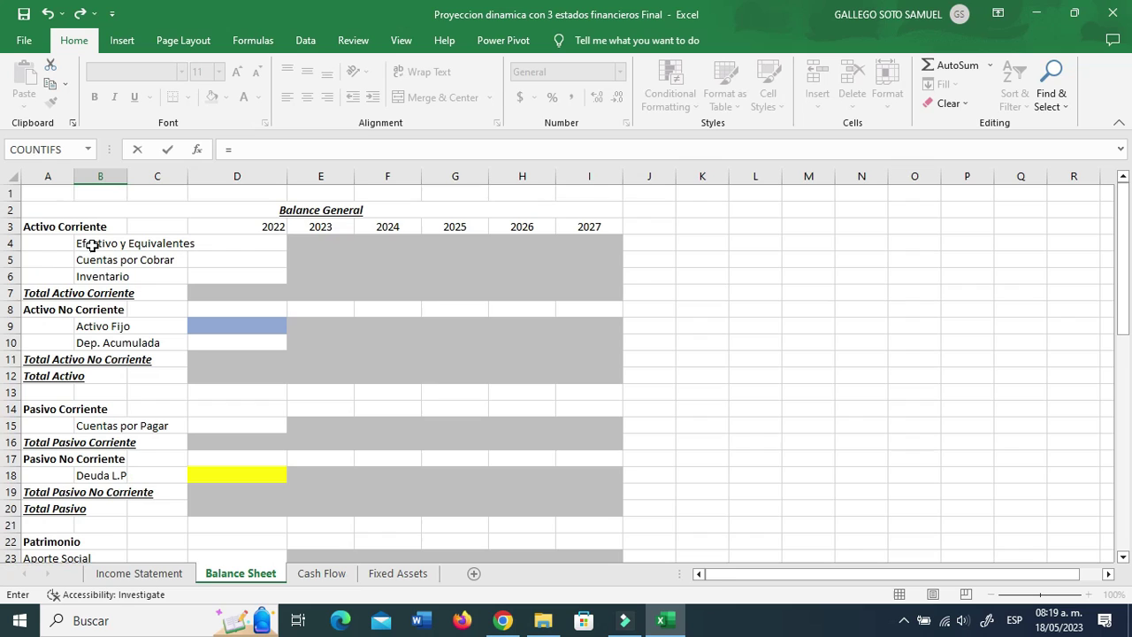
{"action": "left_click", "coordinate": [92, 258]}
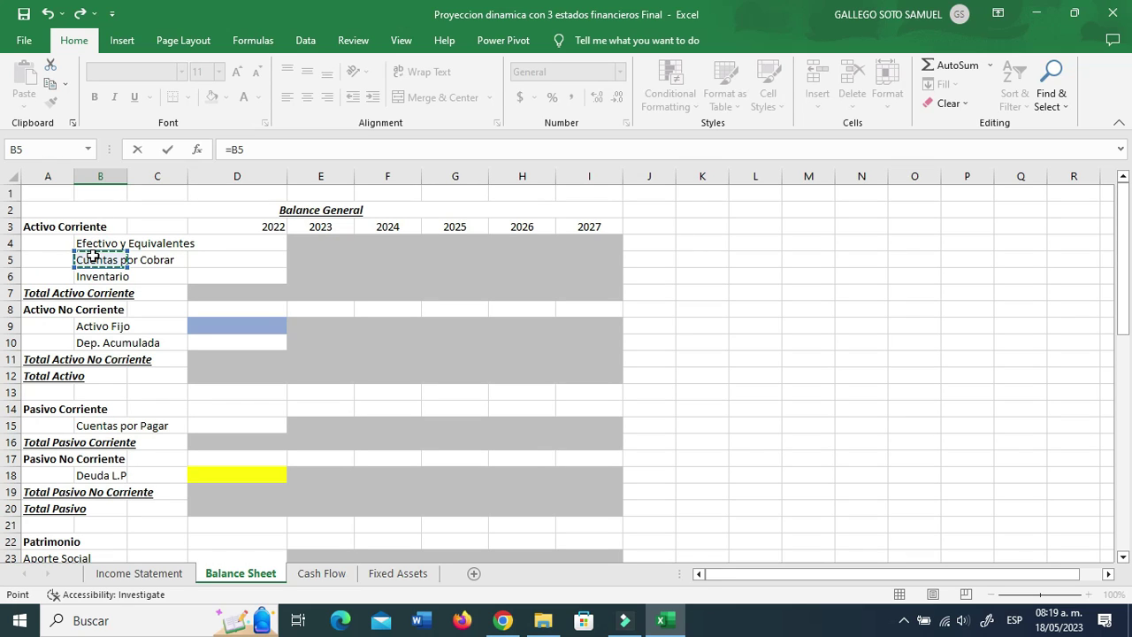
{"action": "type", "text": "&\" como % de ventas"}
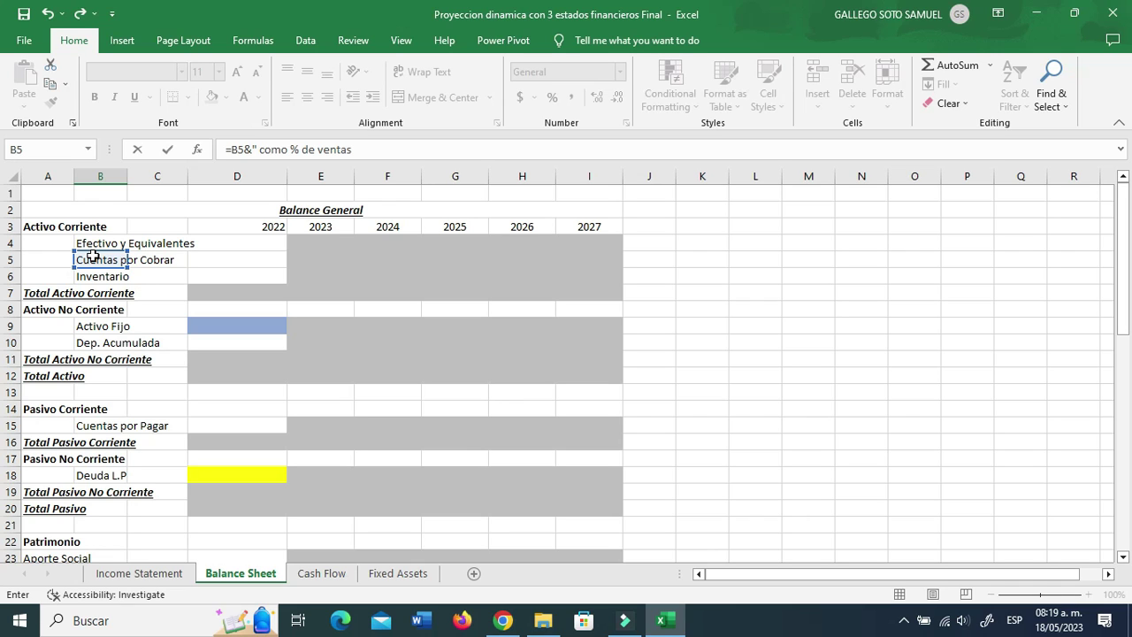
{"action": "key", "text": "Return"}
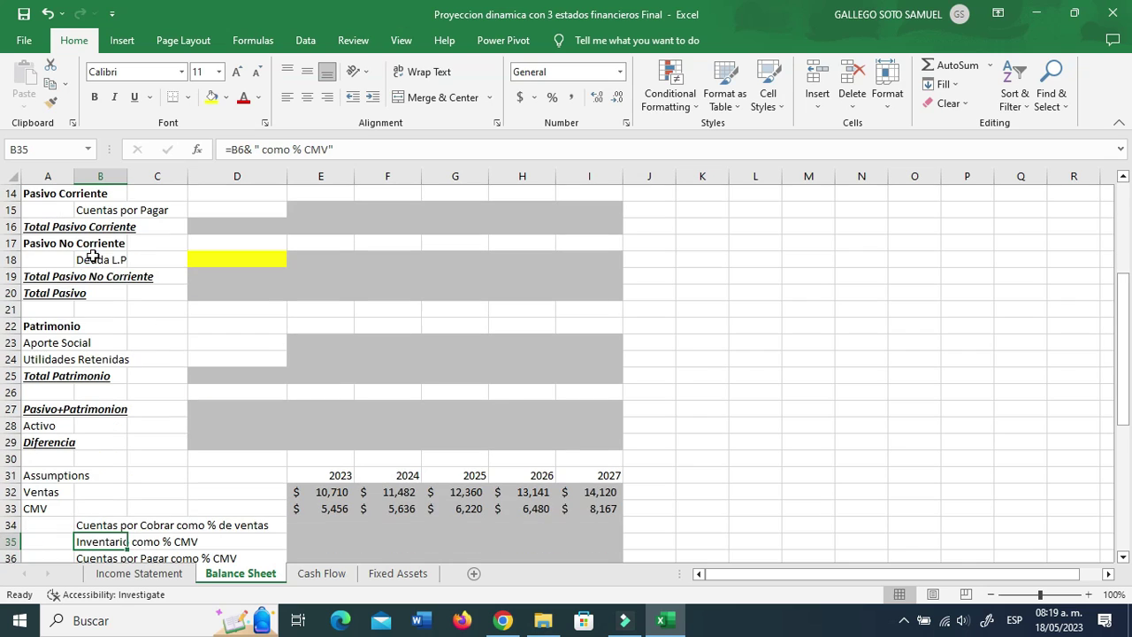
- Examine the label formulas of the receivables, inventory and payables assumptions in B34, B35 and B36
{"action": "left_click", "coordinate": [118, 522]}
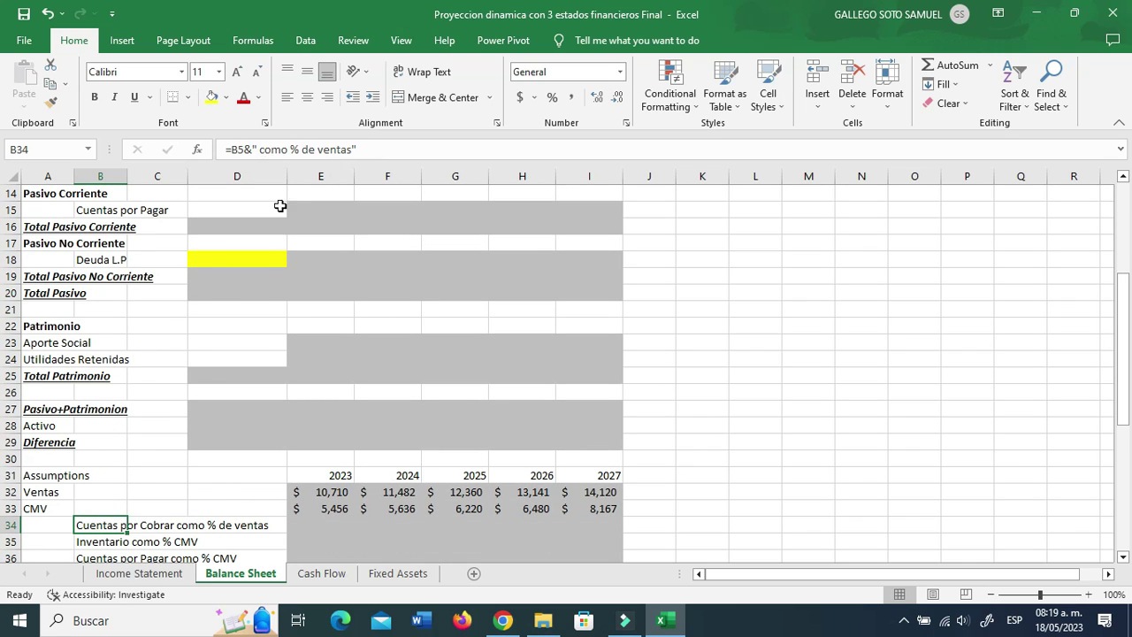
{"action": "scroll", "coordinate": [189, 377], "scroll_direction": "down", "scroll_amount": 1}
{"action": "left_click", "coordinate": [151, 496]}
{"action": "left_click", "coordinate": [111, 493]}
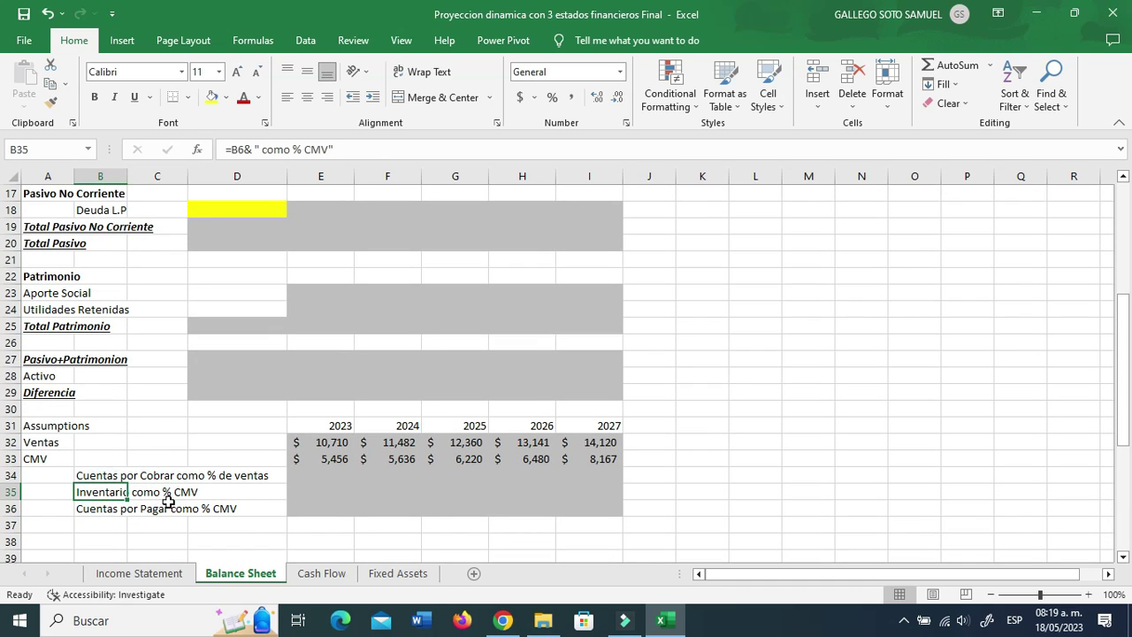
{"action": "left_click", "coordinate": [108, 506]}
{"action": "scroll", "coordinate": [227, 492], "scroll_direction": "down", "scroll_amount": 1}
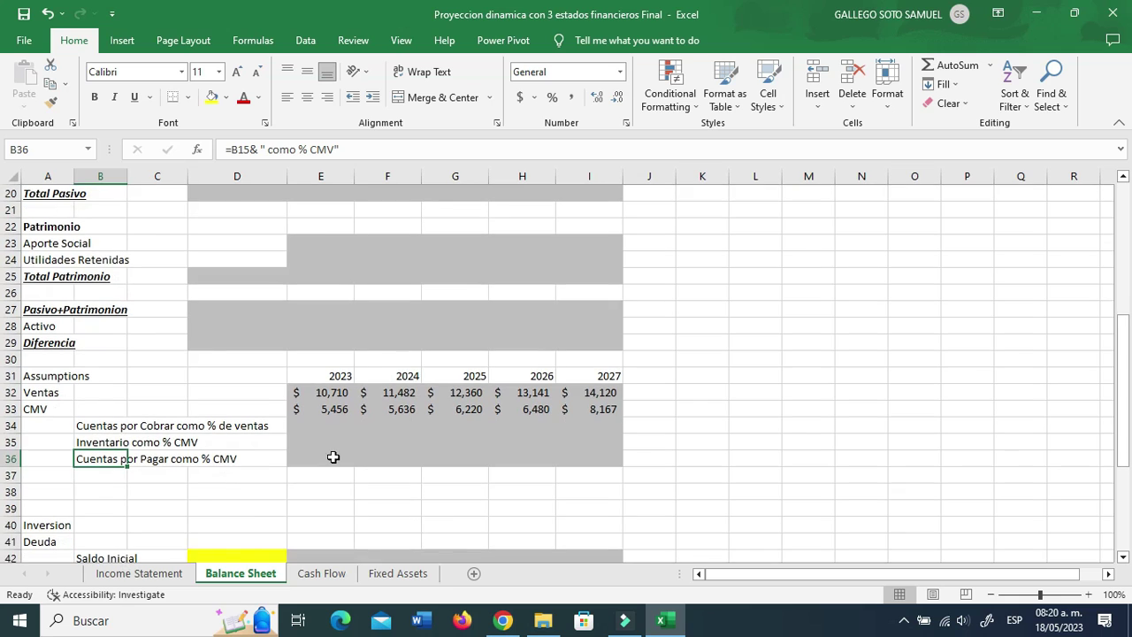
- Set the 2023 Cuentas por Cobrar percentage of sales in E34 to =10/365
{"action": "left_click", "coordinate": [322, 428]}
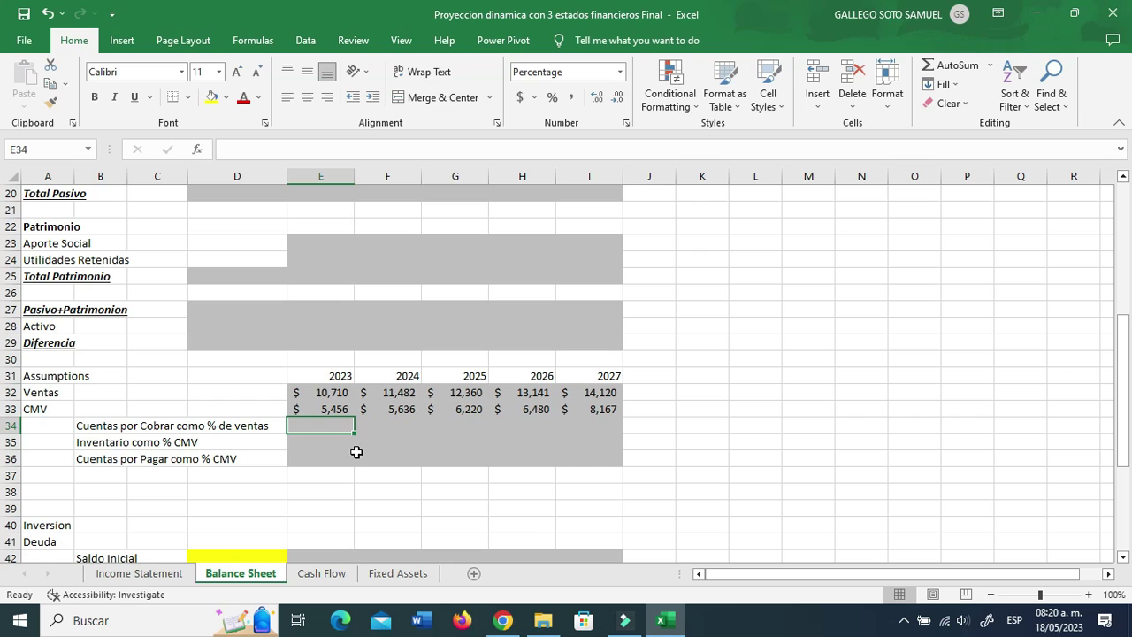
{"action": "type", "text": "=10/365"}
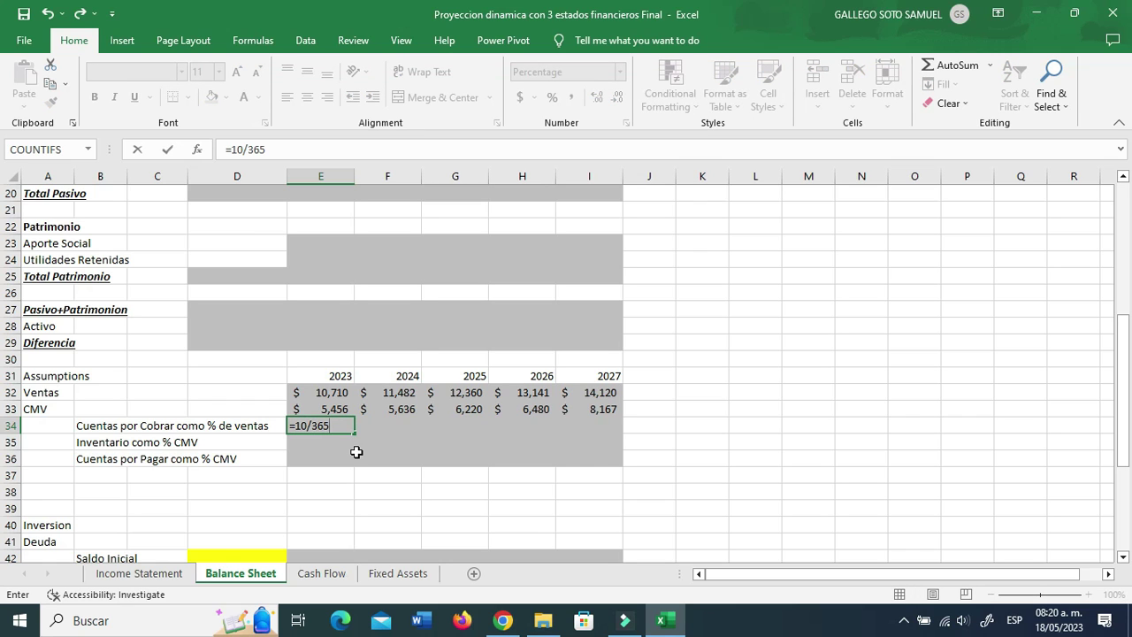
{"action": "key", "text": "Return"}
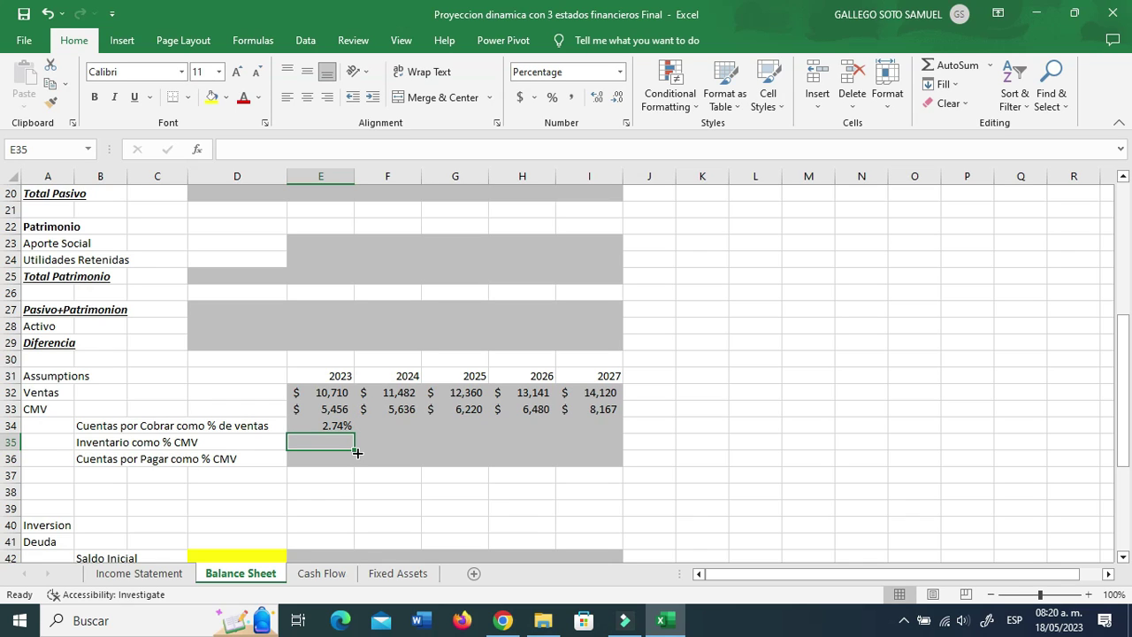
- Set the 2023 Inventario percentage of CMV in E35 to =10/365
{"action": "type", "text": "="}
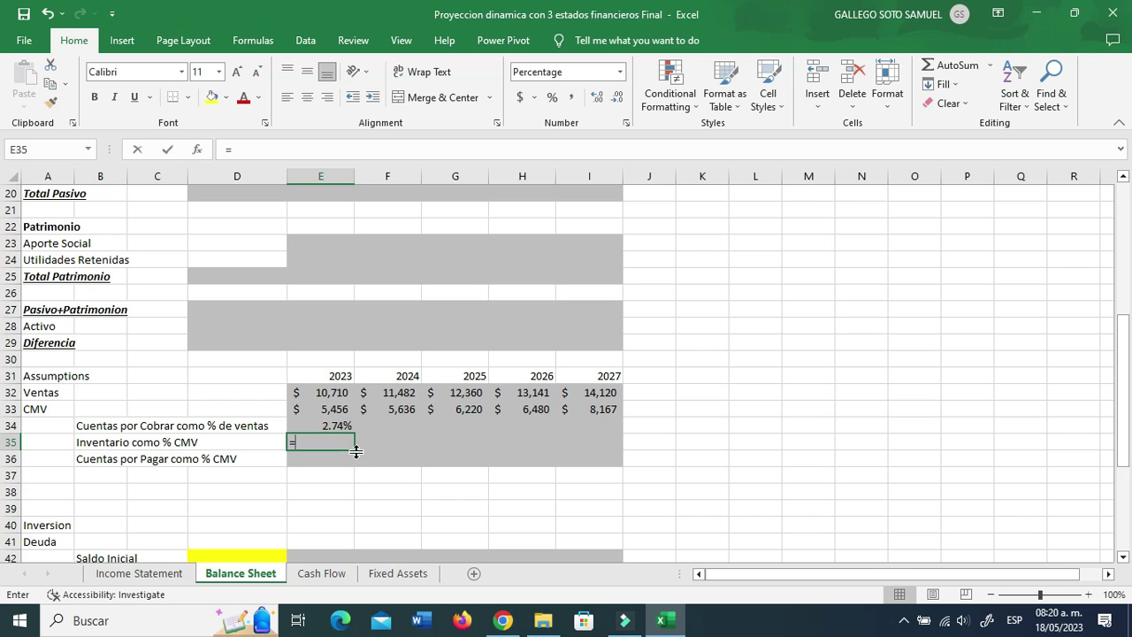
{"action": "type", "text": "10/35"}
{"action": "key", "text": "BackSpace"}
{"action": "key", "text": "BackSpace"}
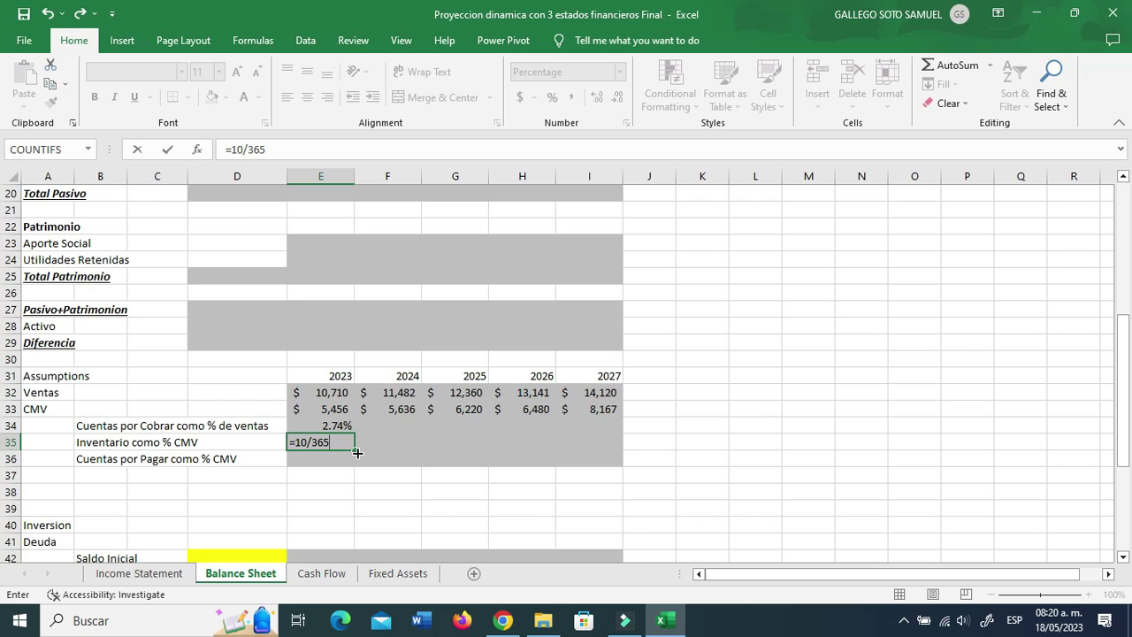
{"action": "type", "text": "65"}
{"action": "key", "text": "Return"}
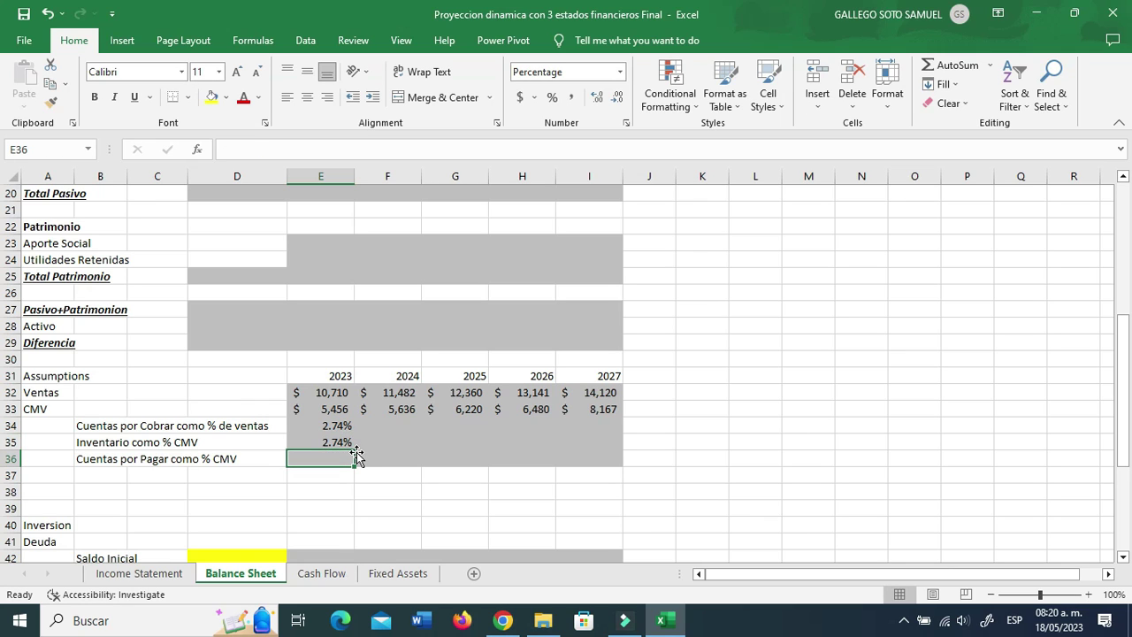
- Set the 2023 Cuentas por Pagar percentage of CMV in E36 to =12/365
{"action": "type", "text": "="}
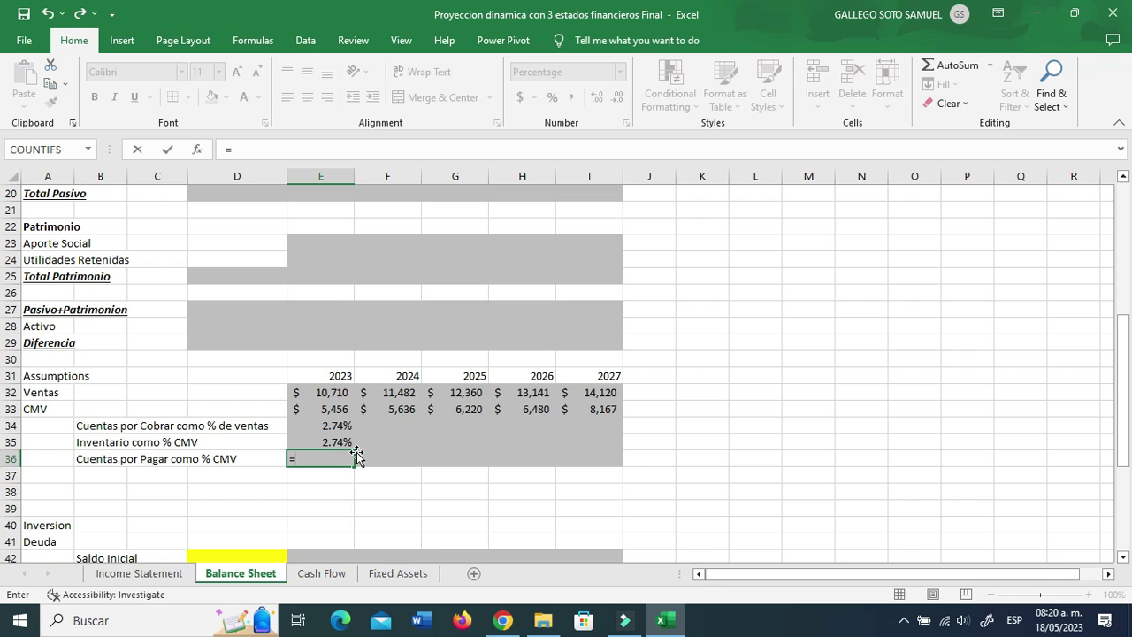
{"action": "type", "text": "12/365"}
{"action": "key", "text": "Return"}
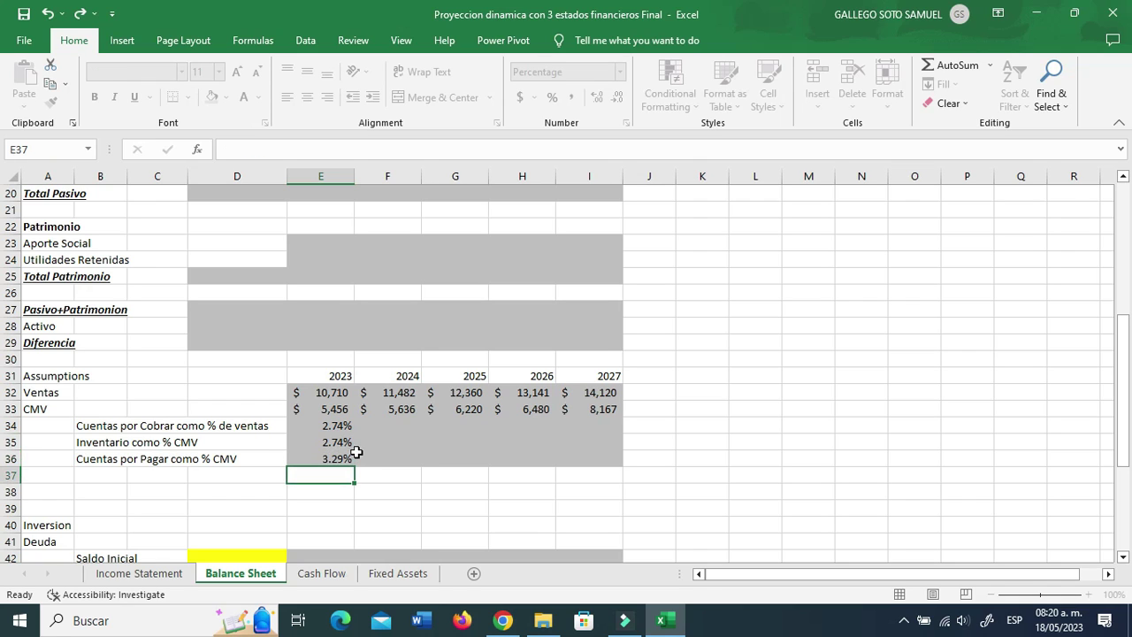
- Link the 2024 Cuentas por Cobrar percentage in F34 with =+E34, and fill that formula over F34:I36 for all three percentages through 2027
{"action": "key", "text": "Up"}
{"action": "type", "text": "=+"}
{"action": "key", "text": "Left"}
{"action": "key", "text": "Return"}
{"action": "key", "text": "Up"}
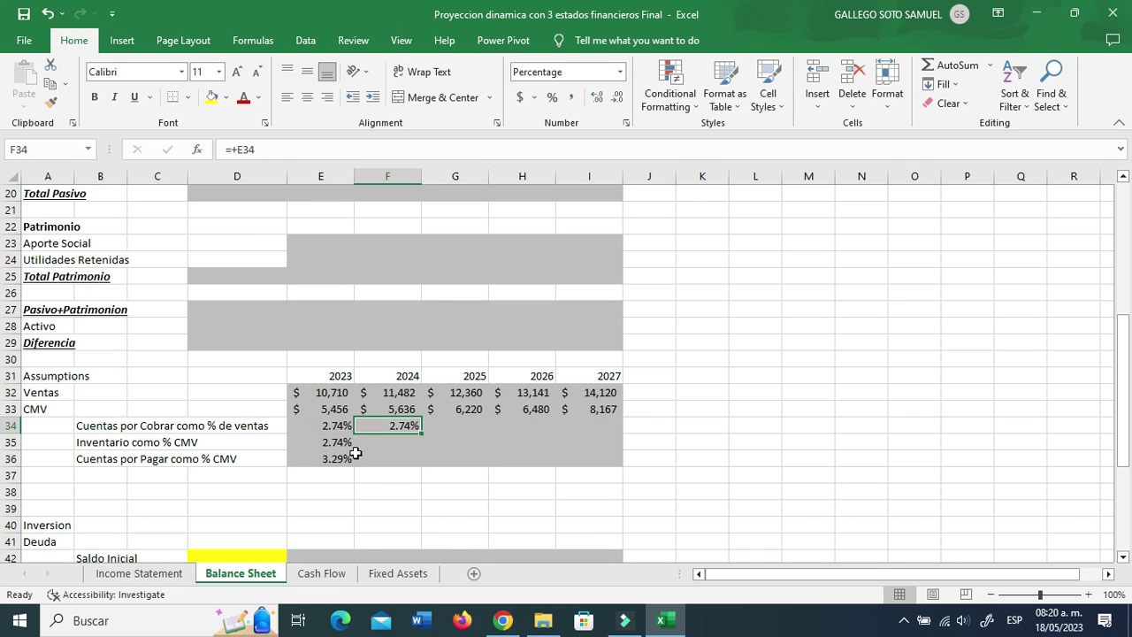
{"action": "left_click_drag", "start_coordinate": [421, 431], "coordinate": [592, 466]}
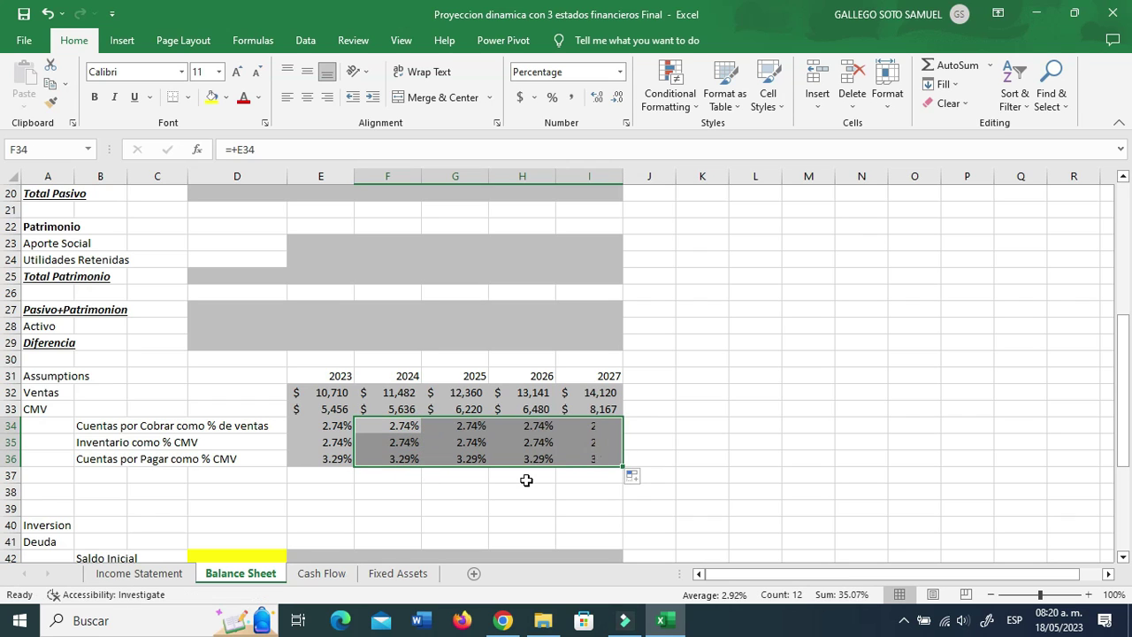
- Examine the Inventario and Cuentas por Pagar percentage assumptions in rows 35 and 36, and the Inversion, Deuda and WACC section below them
{"action": "left_click", "coordinate": [410, 472]}
{"action": "left_click", "coordinate": [308, 442]}
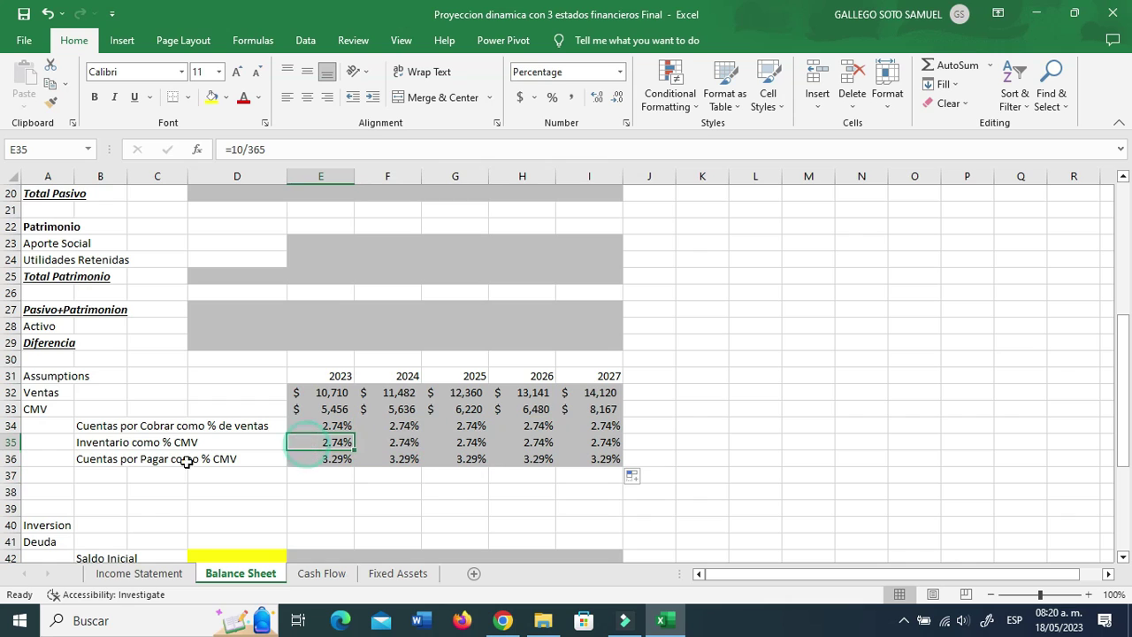
{"action": "left_click", "coordinate": [114, 443]}
{"action": "left_click", "coordinate": [122, 459]}
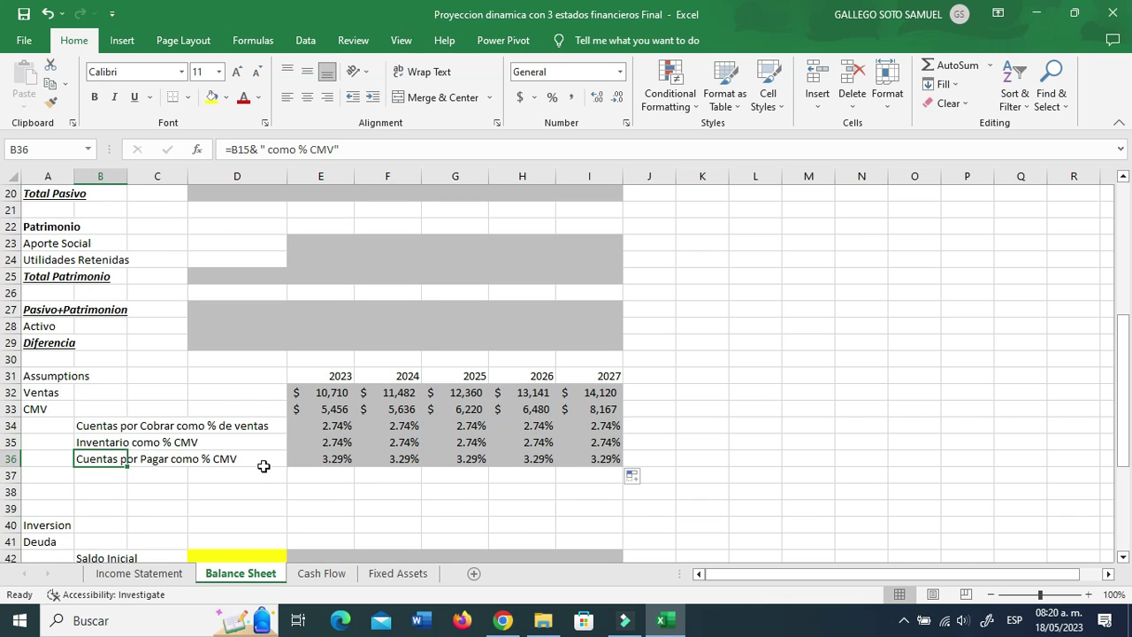
{"action": "left_click", "coordinate": [192, 446]}
{"action": "left_click", "coordinate": [175, 442]}
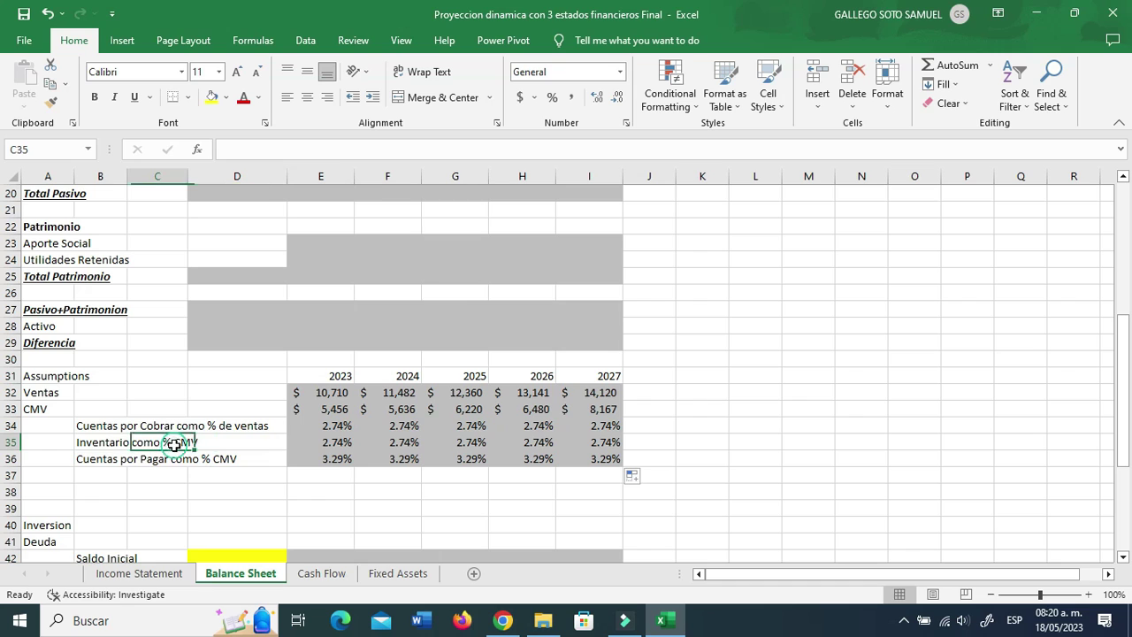
{"action": "left_click", "coordinate": [115, 443]}
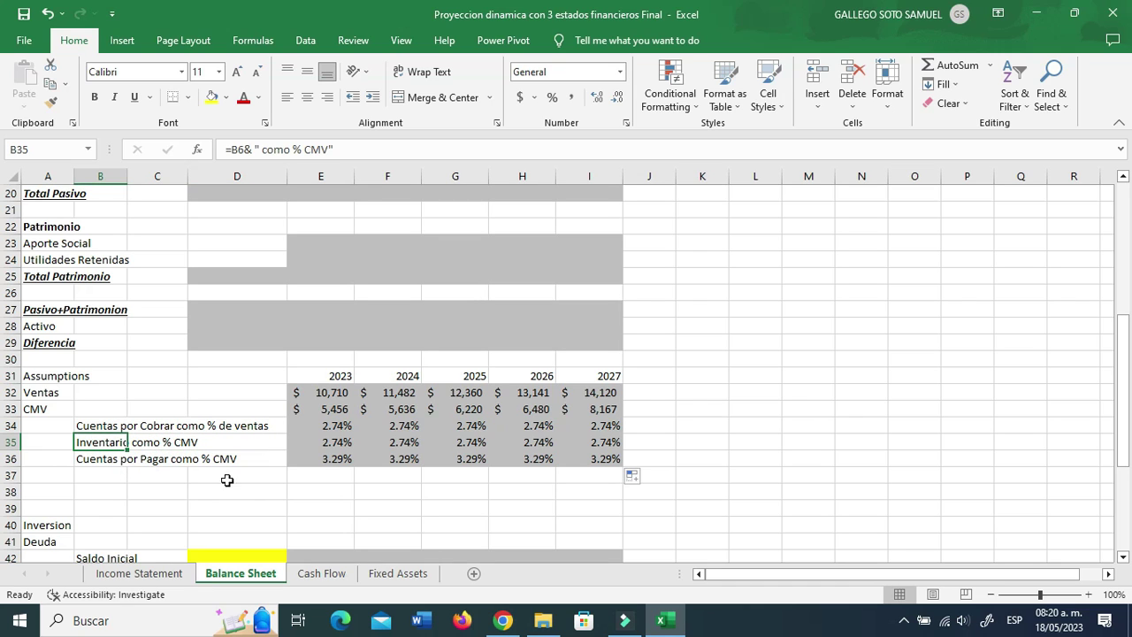
{"action": "left_click", "coordinate": [309, 462]}
{"action": "left_click", "coordinate": [328, 441]}
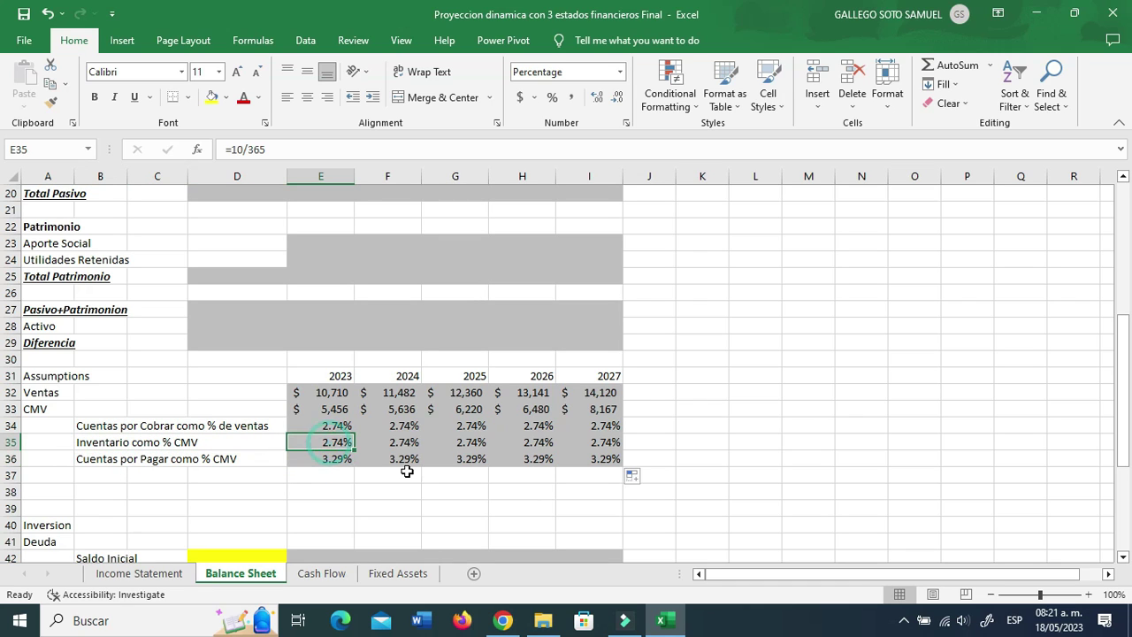
{"action": "left_click", "coordinate": [399, 442]}
{"action": "left_click", "coordinate": [469, 458]}
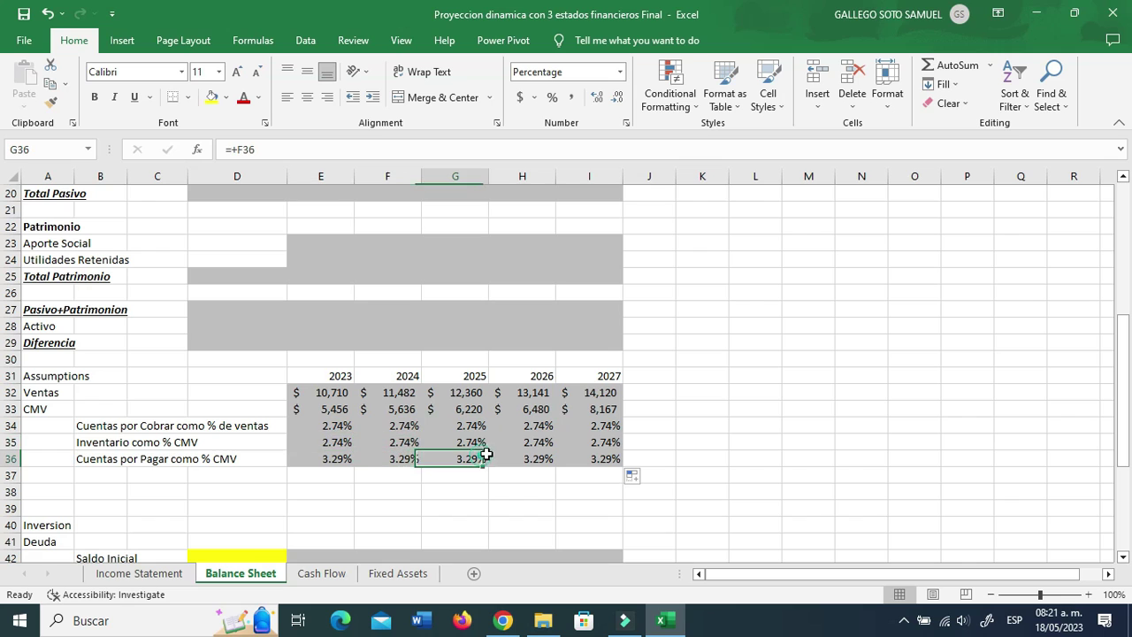
{"action": "left_click", "coordinate": [604, 456]}
{"action": "left_click", "coordinate": [605, 444]}
{"action": "left_click", "coordinate": [543, 443]}
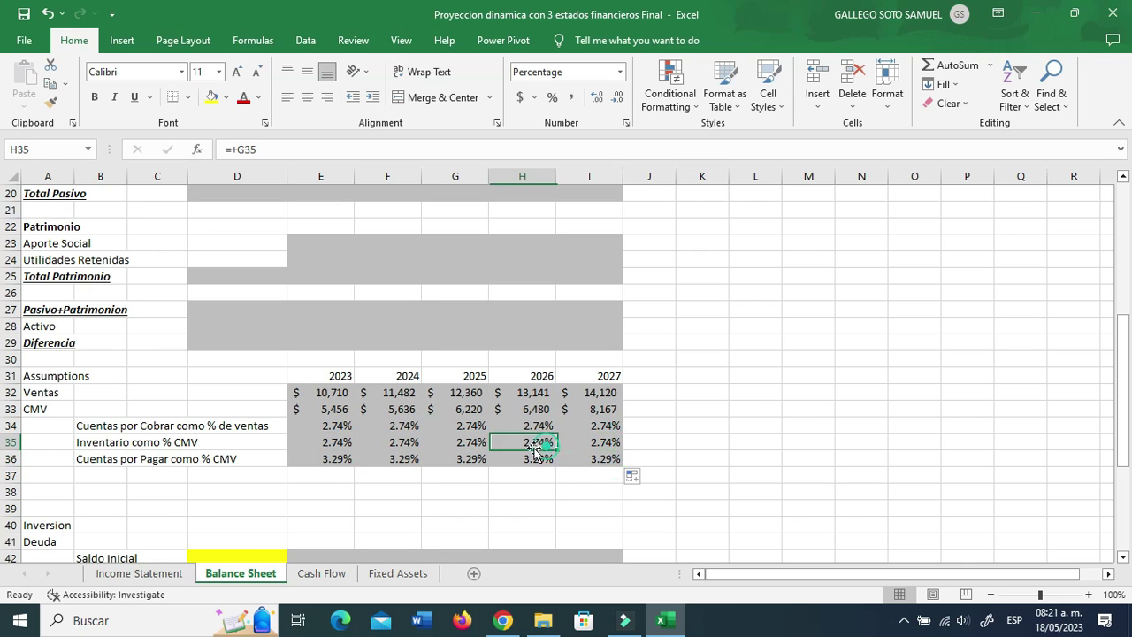
{"action": "left_click", "coordinate": [471, 442]}
{"action": "left_click", "coordinate": [336, 442]}
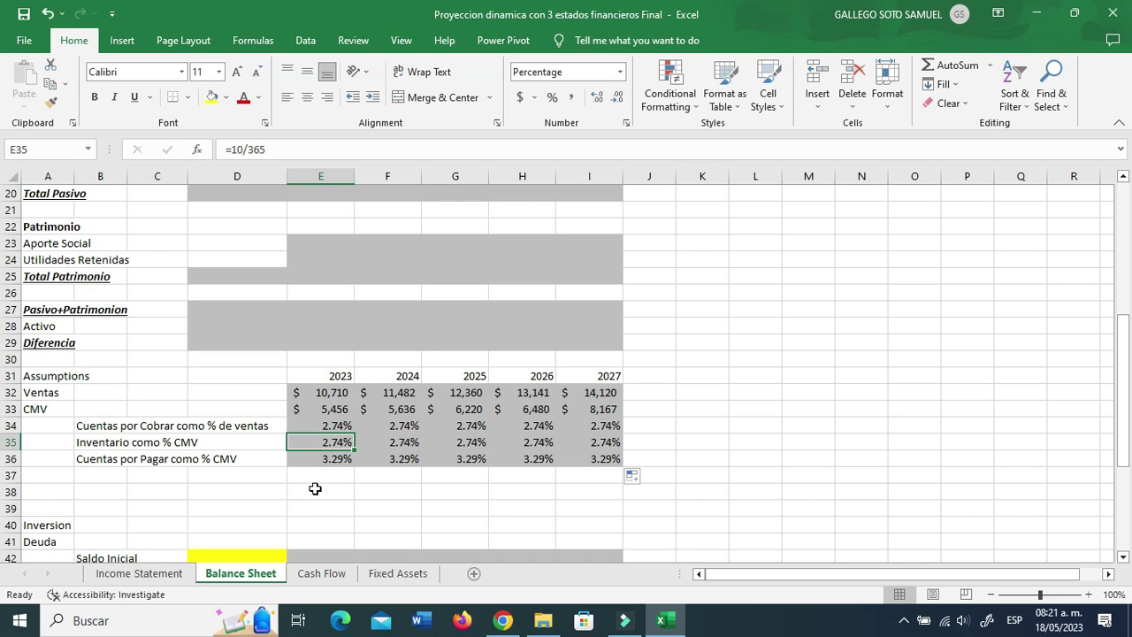
{"action": "scroll", "coordinate": [315, 488], "scroll_direction": "down", "scroll_amount": 2}
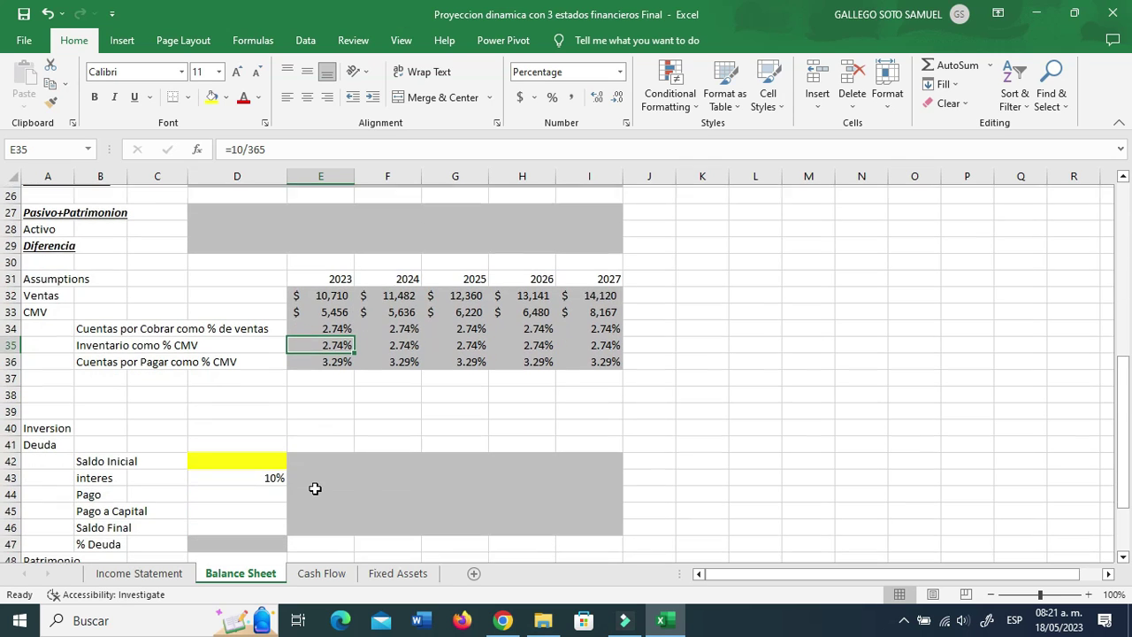
{"action": "scroll", "coordinate": [244, 469], "scroll_direction": "down", "scroll_amount": 4}
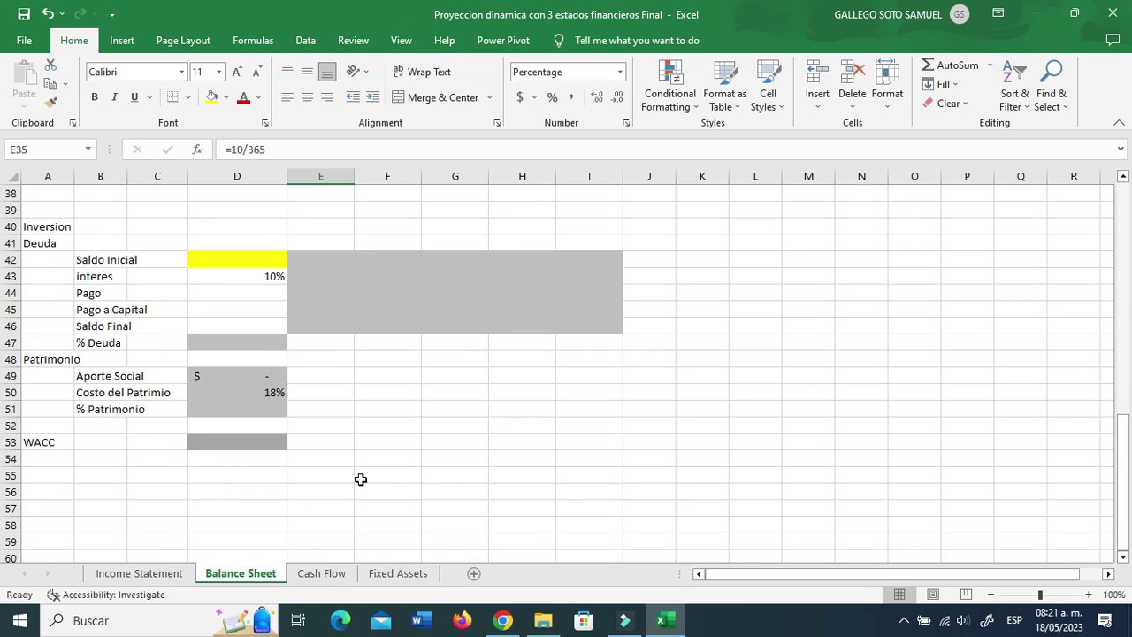
- Calculate 2023 Cuentas por Cobrar in E5 as sales times its assumption percentage, with +E32*E34
{"action": "scroll", "coordinate": [361, 479], "scroll_direction": "up", "scroll_amount": 6}
{"action": "scroll", "coordinate": [360, 479], "scroll_direction": "up", "scroll_amount": 6}
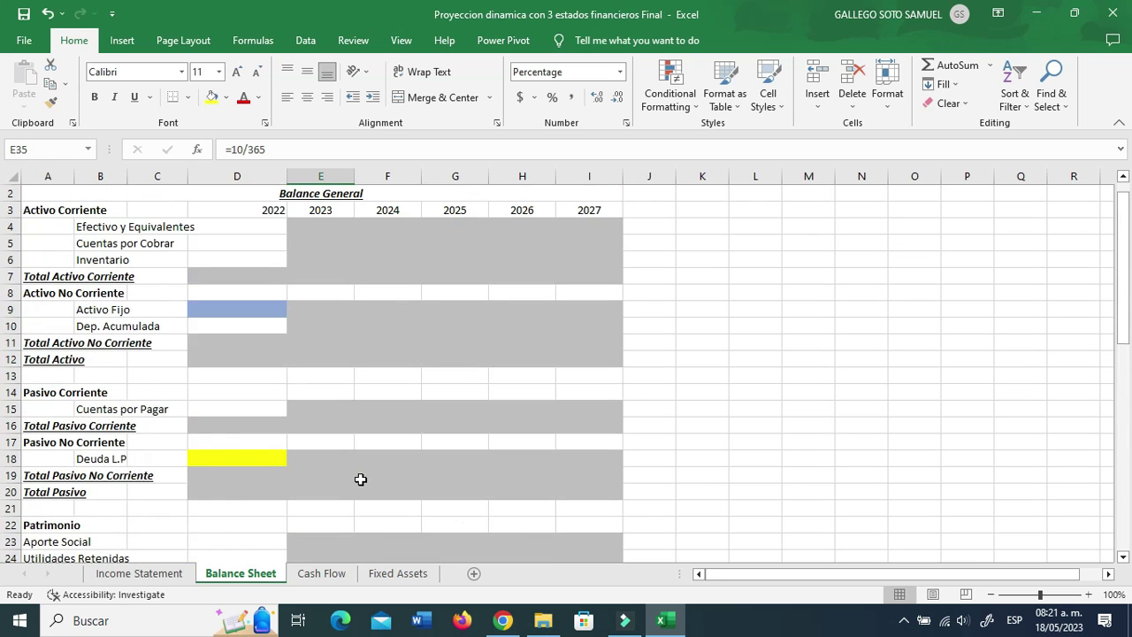
{"action": "left_click", "coordinate": [317, 246]}
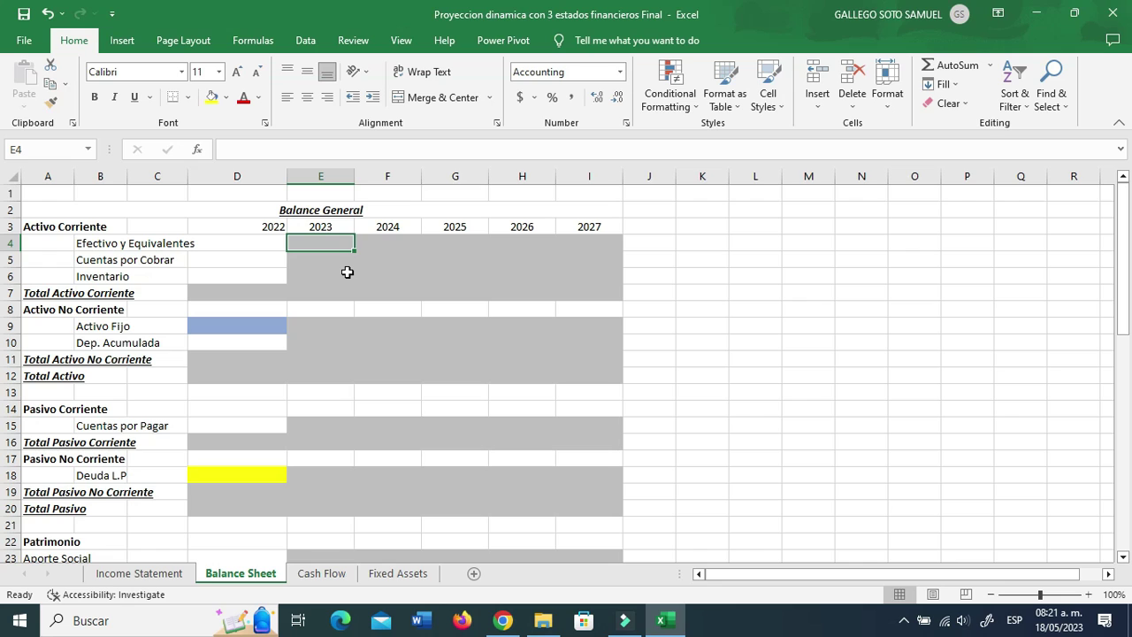
{"action": "key", "text": "Down"}
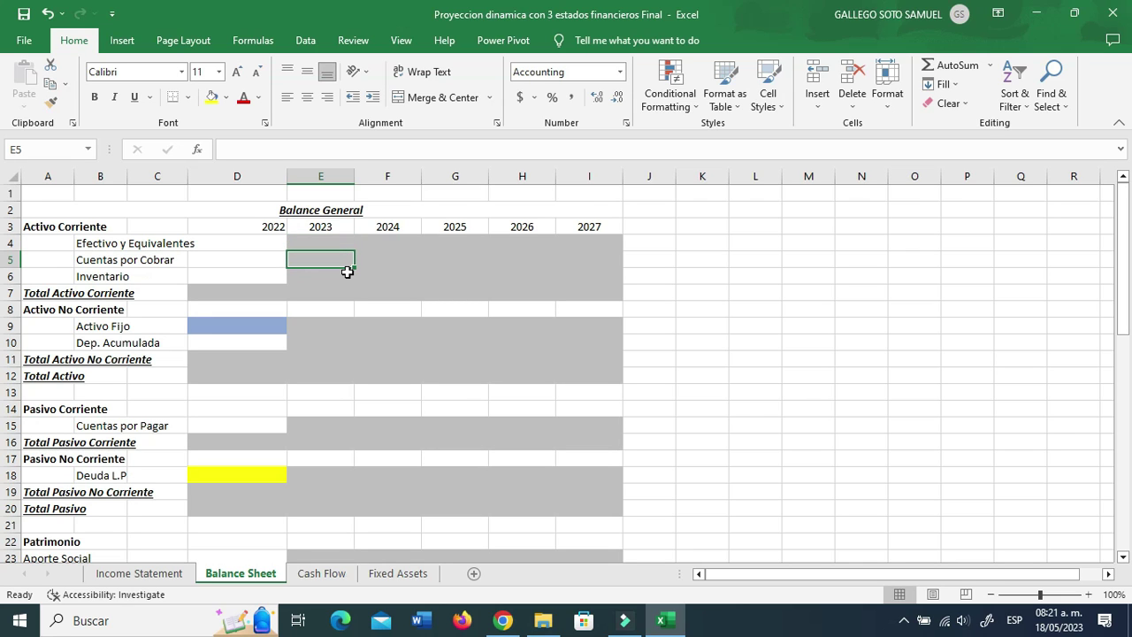
{"action": "type", "text": "+"}
{"action": "scroll", "coordinate": [346, 272], "scroll_direction": "down", "scroll_amount": 6}
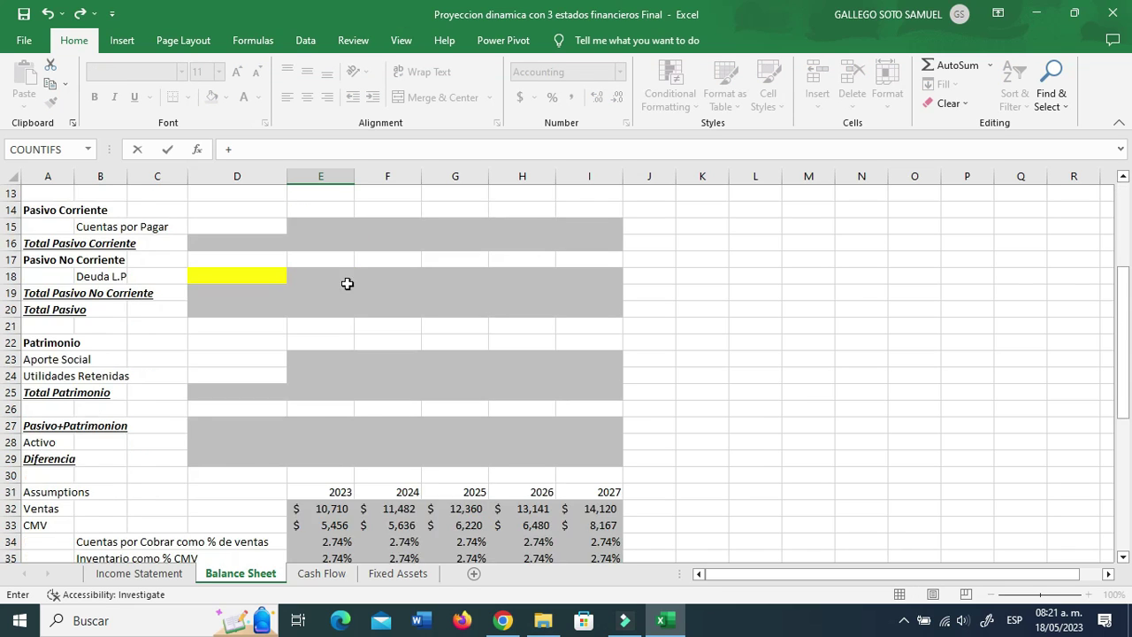
{"action": "left_click", "coordinate": [337, 411]}
{"action": "type", "text": "*"}
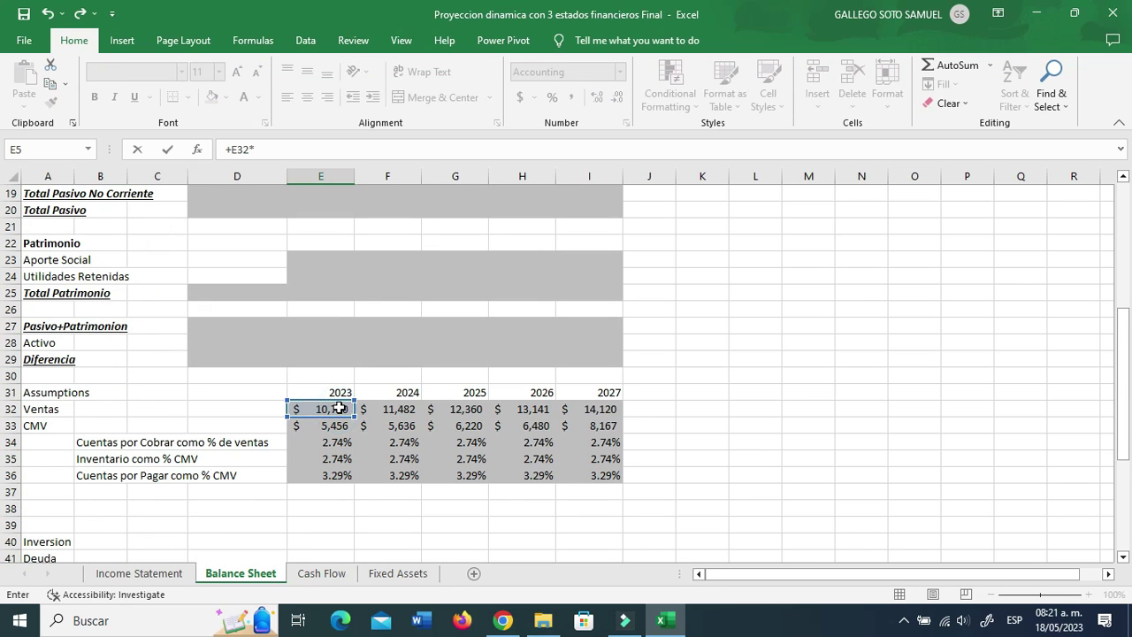
{"action": "left_click", "coordinate": [339, 441]}
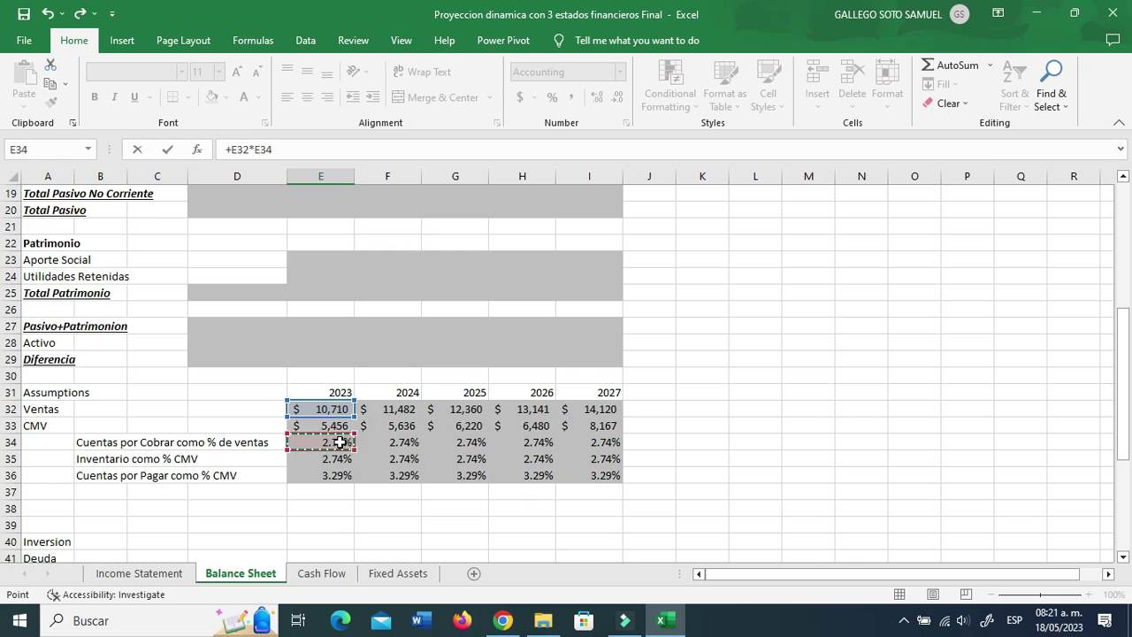
{"action": "key", "text": "ctrl+Return"}
- Calculate 2023 Inventario in E6 as CMV times its assumption percentage, with +E33*E35
{"action": "key", "text": "Down"}
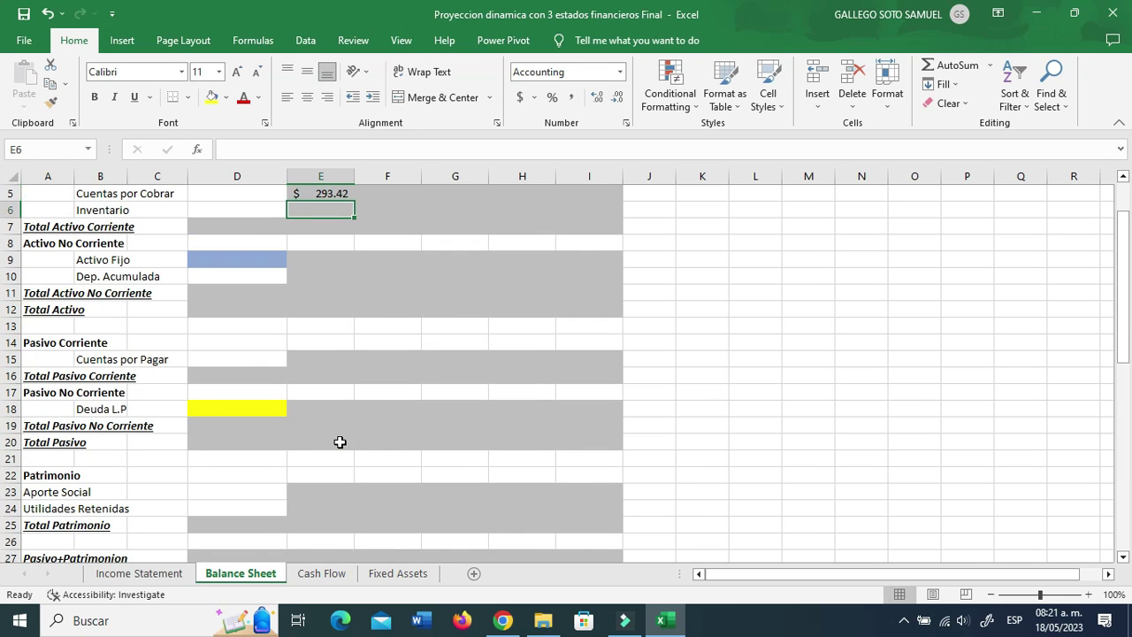
{"action": "type", "text": "+"}
{"action": "scroll", "coordinate": [339, 442], "scroll_direction": "down", "scroll_amount": 3}
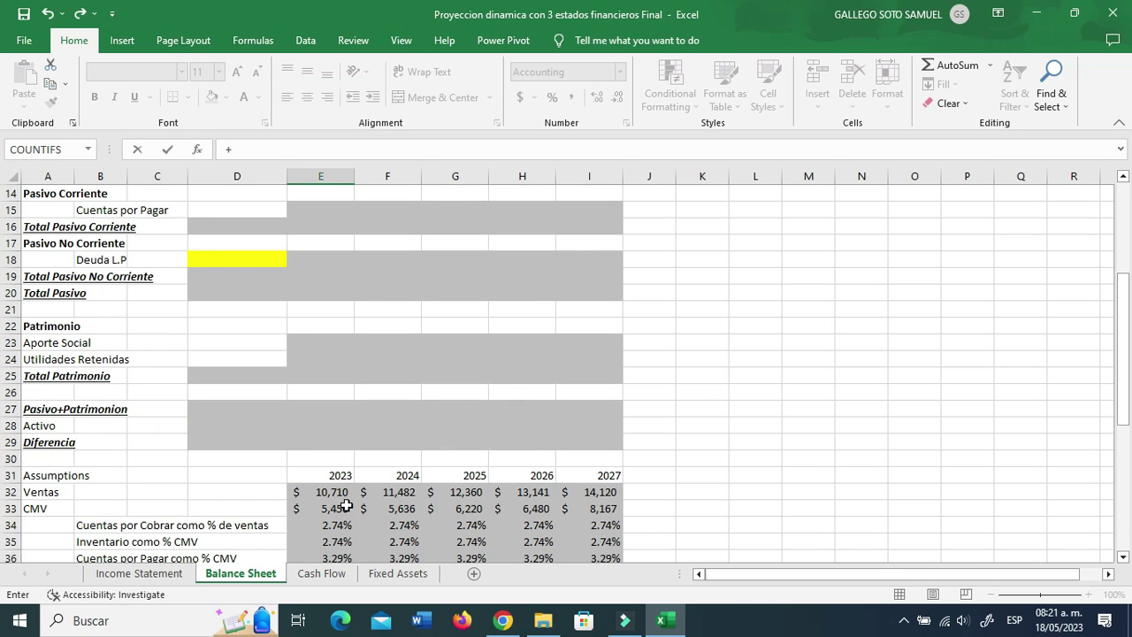
{"action": "left_click", "coordinate": [345, 506]}
{"action": "scroll", "coordinate": [345, 500], "scroll_direction": "down", "scroll_amount": 2}
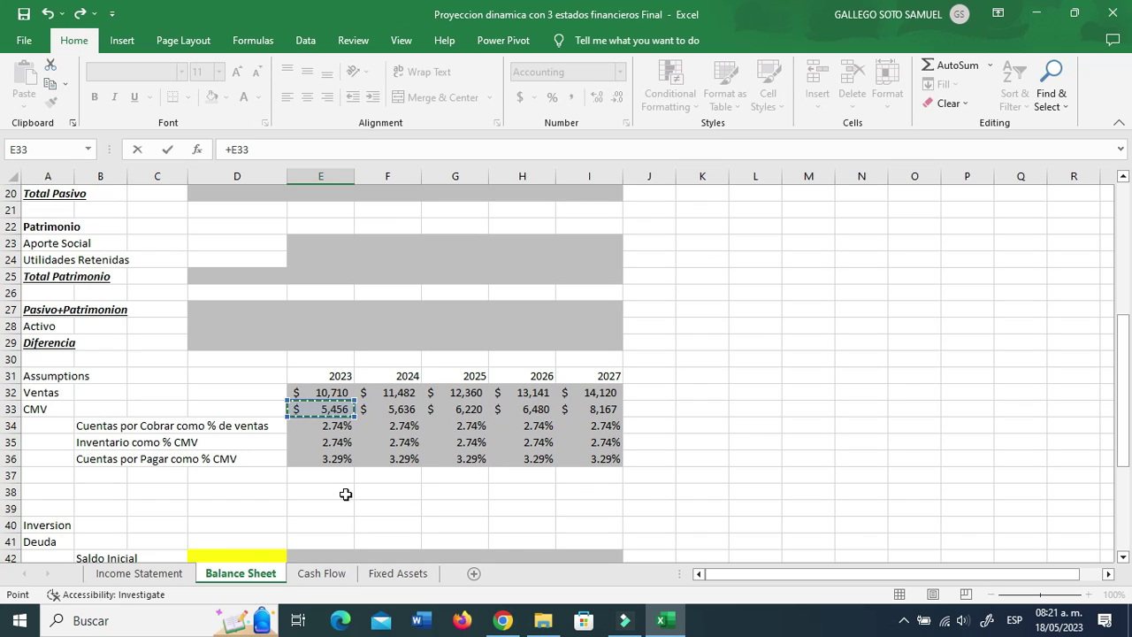
{"action": "type", "text": "*"}
{"action": "left_click", "coordinate": [321, 442]}
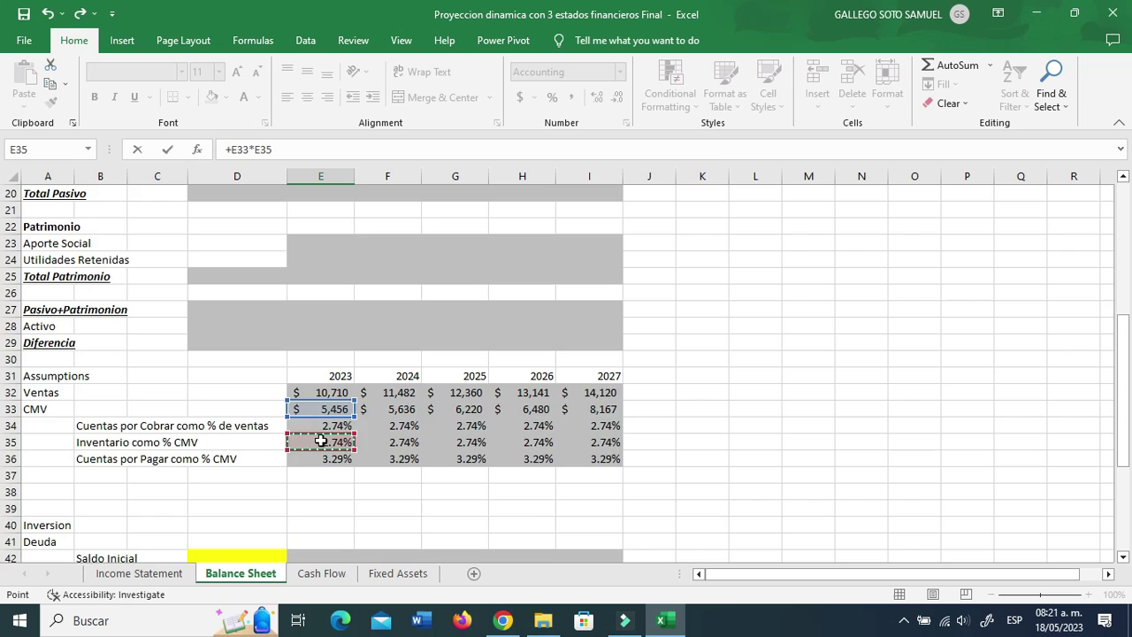
{"action": "key", "text": "Return"}
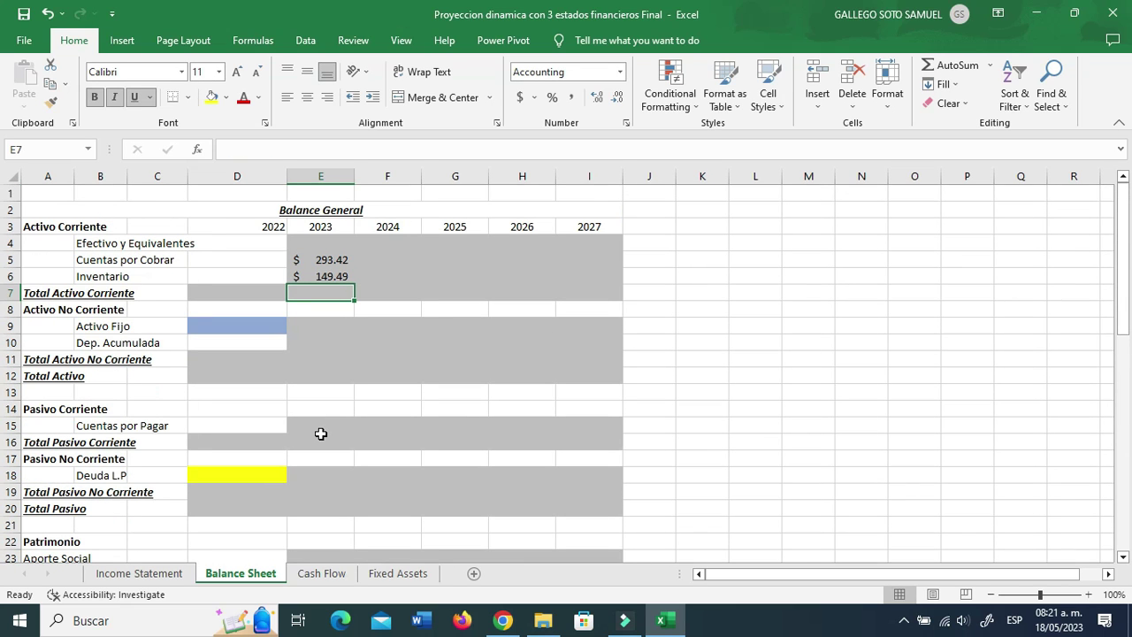
- Total the 2023 Activo Corriente in E7 with a SUM of E4:E6
{"action": "type", "text": "+sum("}
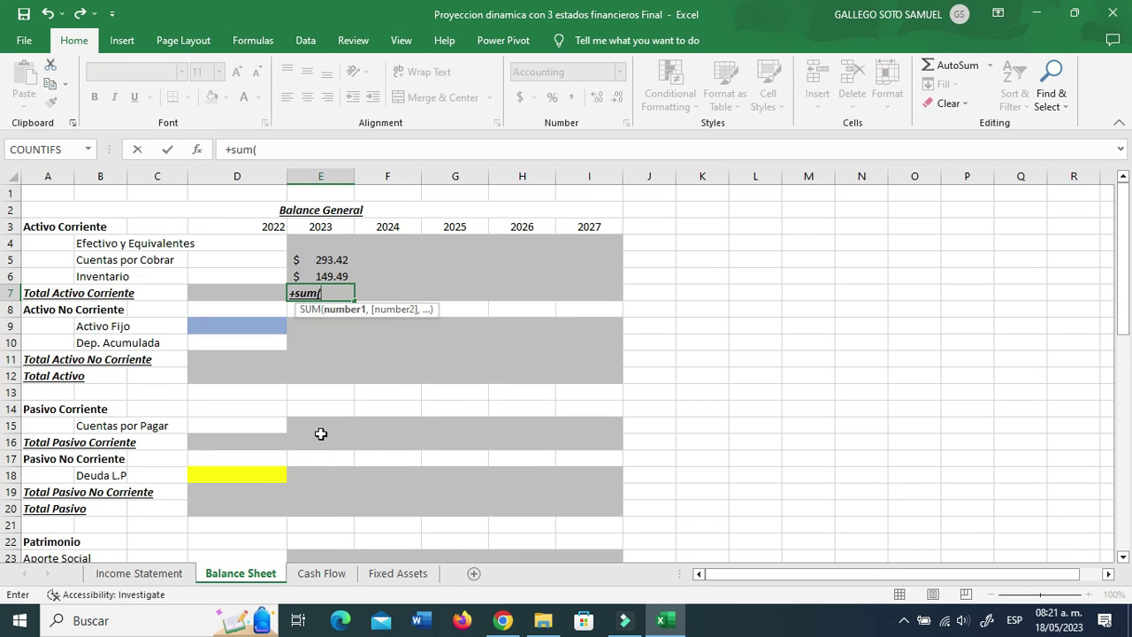
{"action": "key", "text": "Up"}
{"action": "key", "text": "Up"}
{"action": "key", "text": "Up"}
{"action": "key", "text": "shift+Down"}
{"action": "key", "text": "shift+Down"}
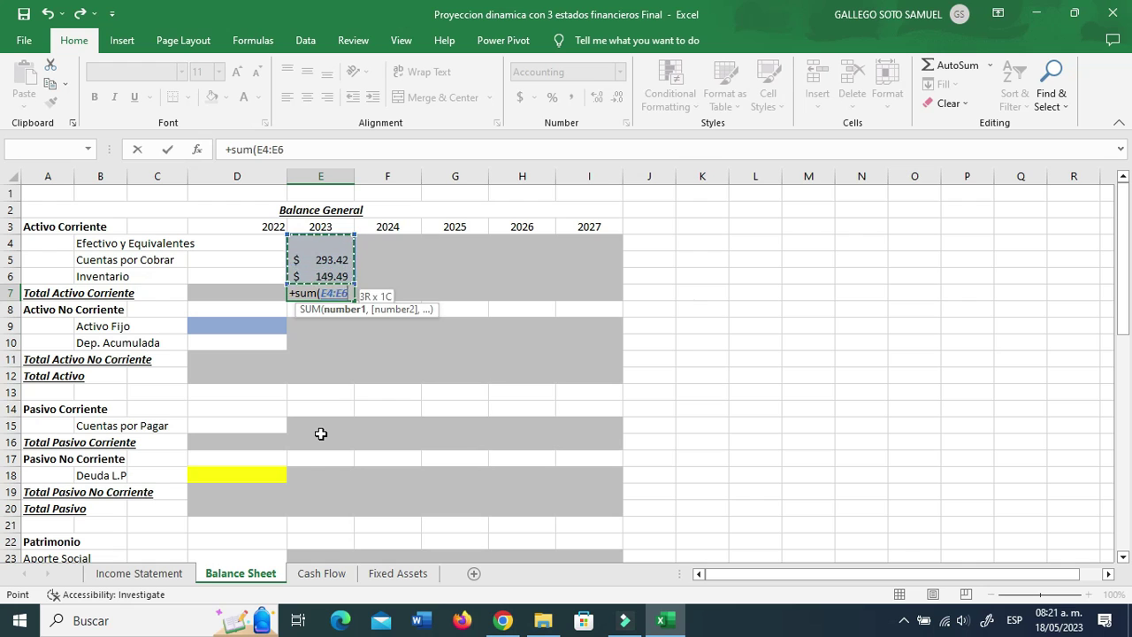
{"action": "key", "text": "Return"}
- Total the 2022 Activo Corriente in D7 with a SUM of D4:D6
{"action": "key", "text": "Left"}
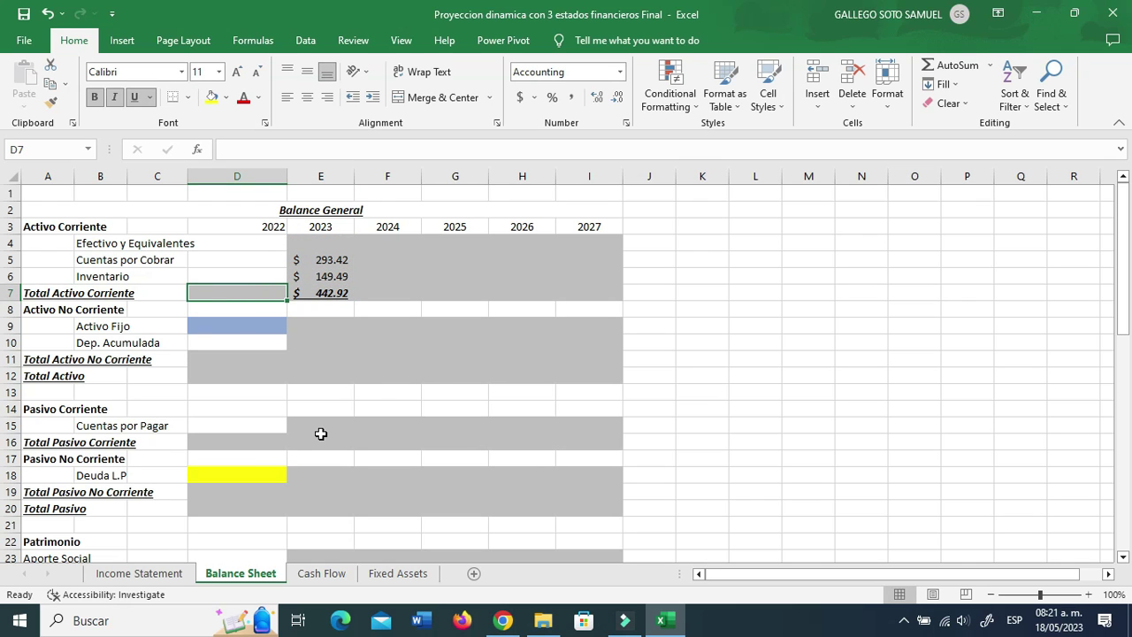
{"action": "type", "text": "+sum("}
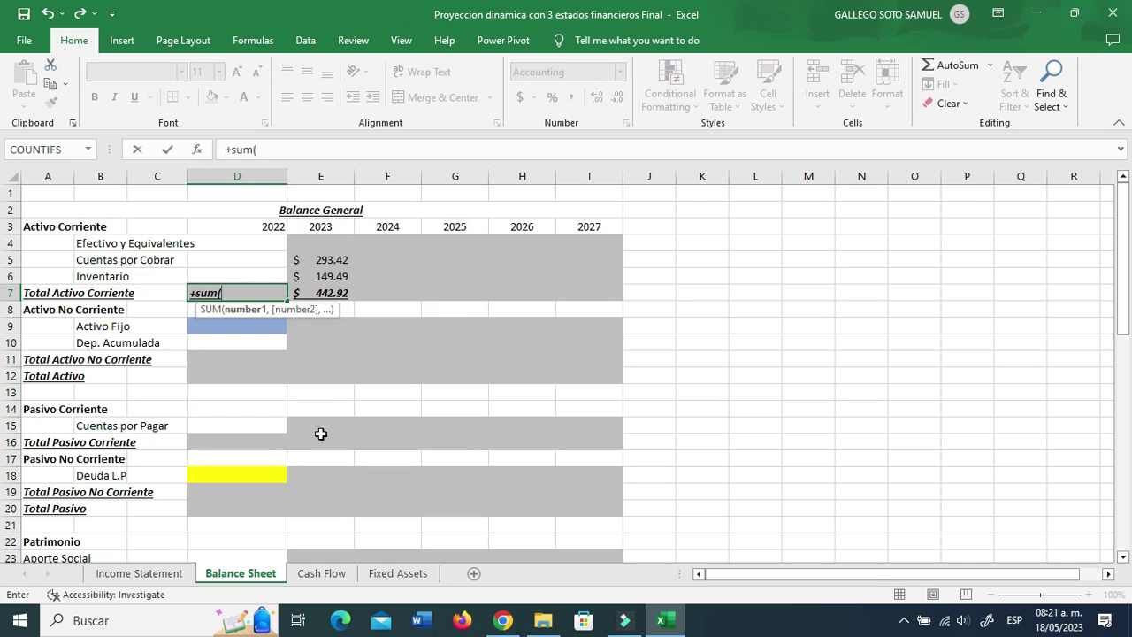
{"action": "key", "text": "Up"}
{"action": "key", "text": "Up"}
{"action": "key", "text": "Up"}
{"action": "key", "text": "shift+Down"}
{"action": "key", "text": "shift+Down"}
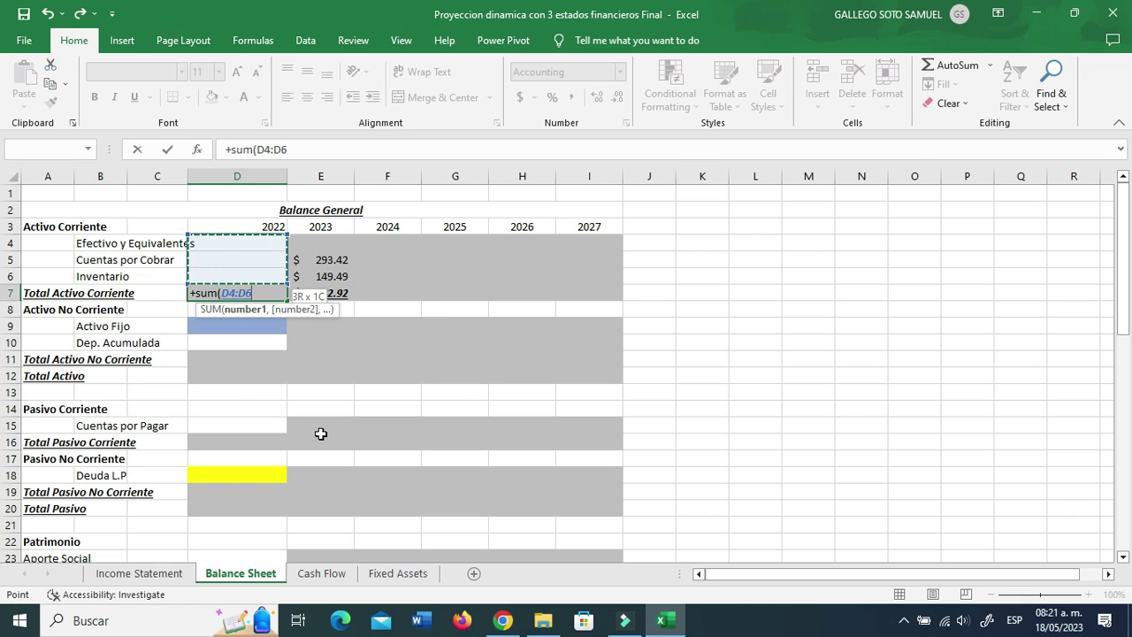
{"action": "key", "text": "Return"}
- Fill the 2023 Cuentas por Cobrar, Inventario and Total Activo Corriente formulas in E5:E7 across through 2027 in column I
{"action": "key", "text": "Up"}
{"action": "key", "text": "Right"}
{"action": "key", "text": "Right"}
{"action": "key", "text": "Up"}
{"action": "key", "text": "Up"}
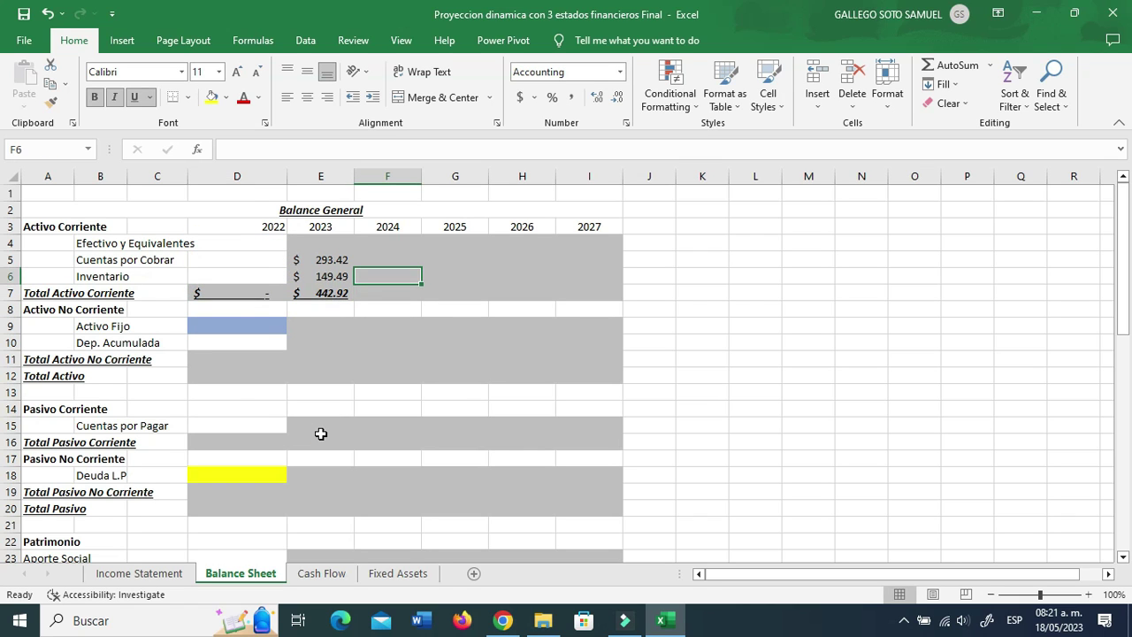
{"action": "key", "text": "Left"}
{"action": "key", "text": "shift+Down"}
{"action": "key", "text": "shift+Down"}
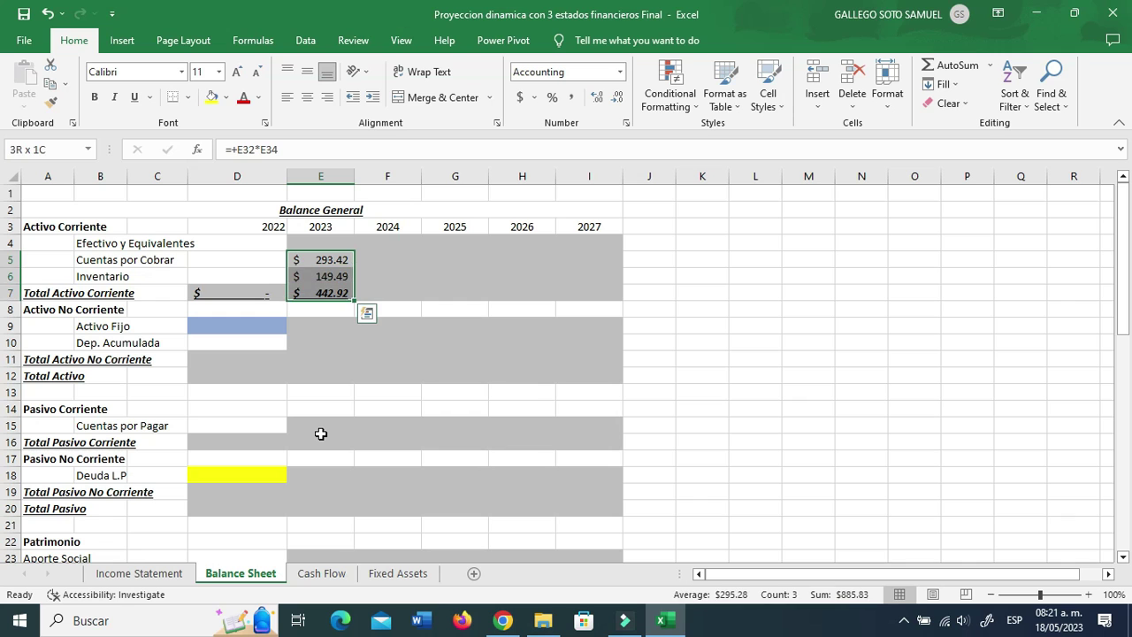
{"action": "left_click_drag", "start_coordinate": [356, 310], "coordinate": [610, 297]}
{"action": "left_click", "coordinate": [279, 346]}
{"action": "scroll", "coordinate": [279, 347], "scroll_direction": "down", "scroll_amount": 1}
{"action": "left_click", "coordinate": [161, 279]}
{"action": "left_click", "coordinate": [199, 278]}
{"action": "left_click", "coordinate": [310, 275]}
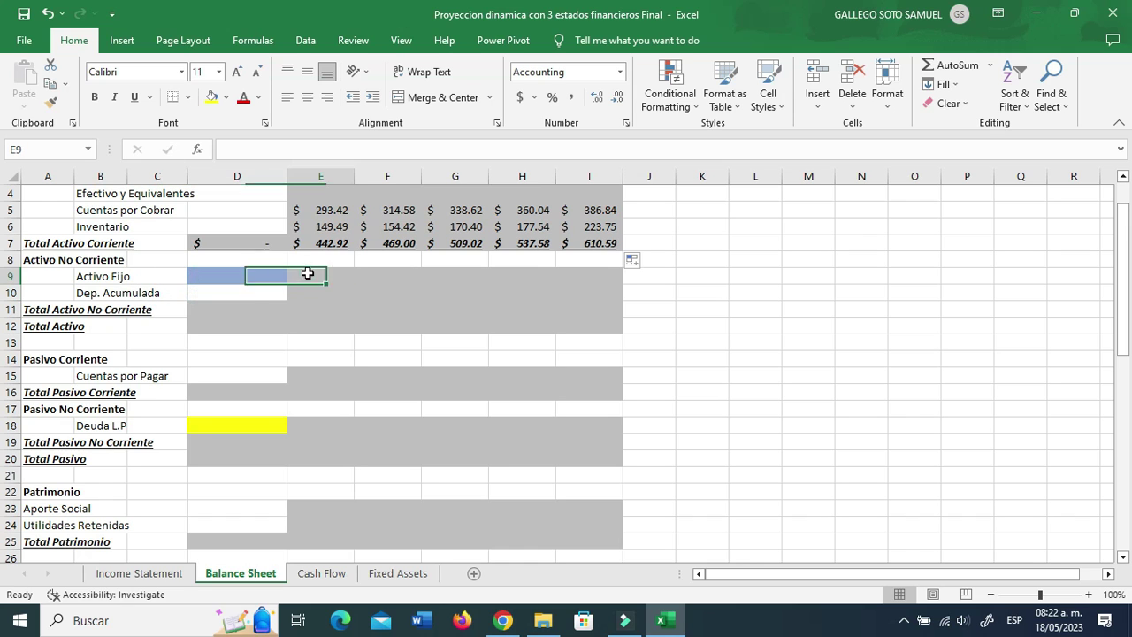
- Total the 2022 Activo No Corriente in D11 with a SUM of D9:D10
{"action": "left_click", "coordinate": [242, 310]}
{"action": "type", "text": "+"}
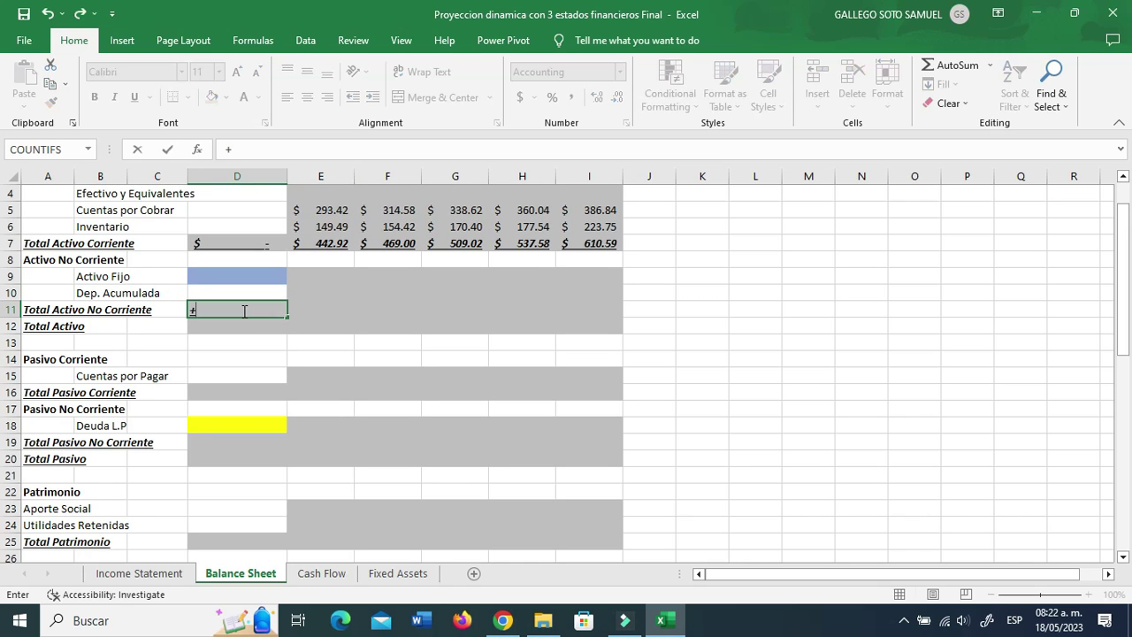
{"action": "type", "text": "sum(D9"}
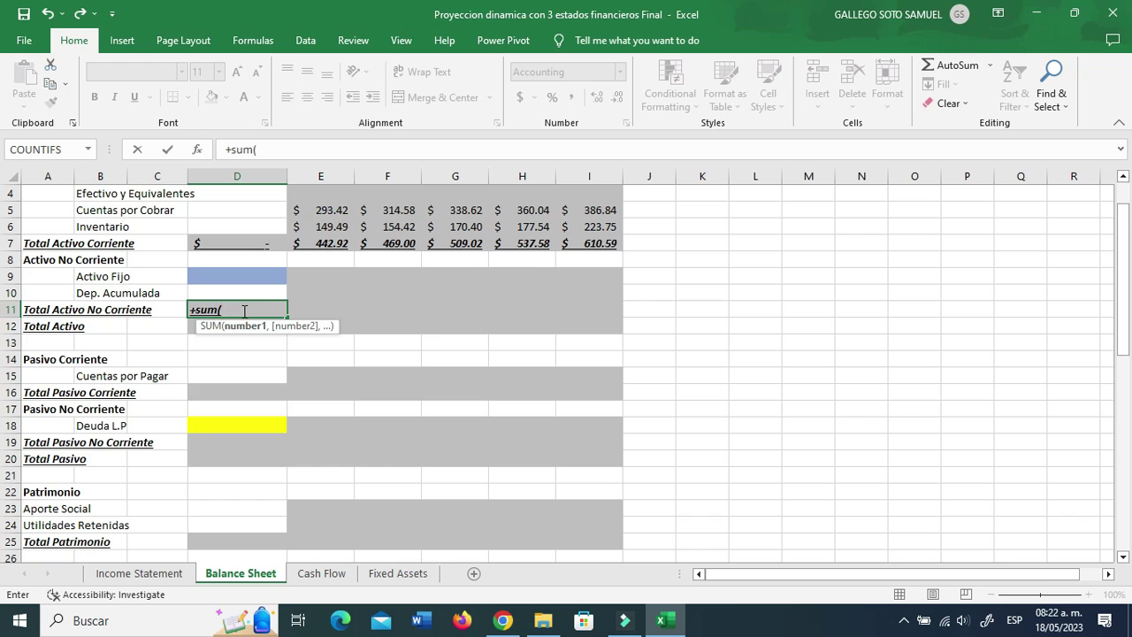
{"action": "key", "text": "Up"}
{"action": "key", "text": "Up"}
{"action": "key", "text": "shift+Down"}
{"action": "key", "text": "ctrl+Return"}
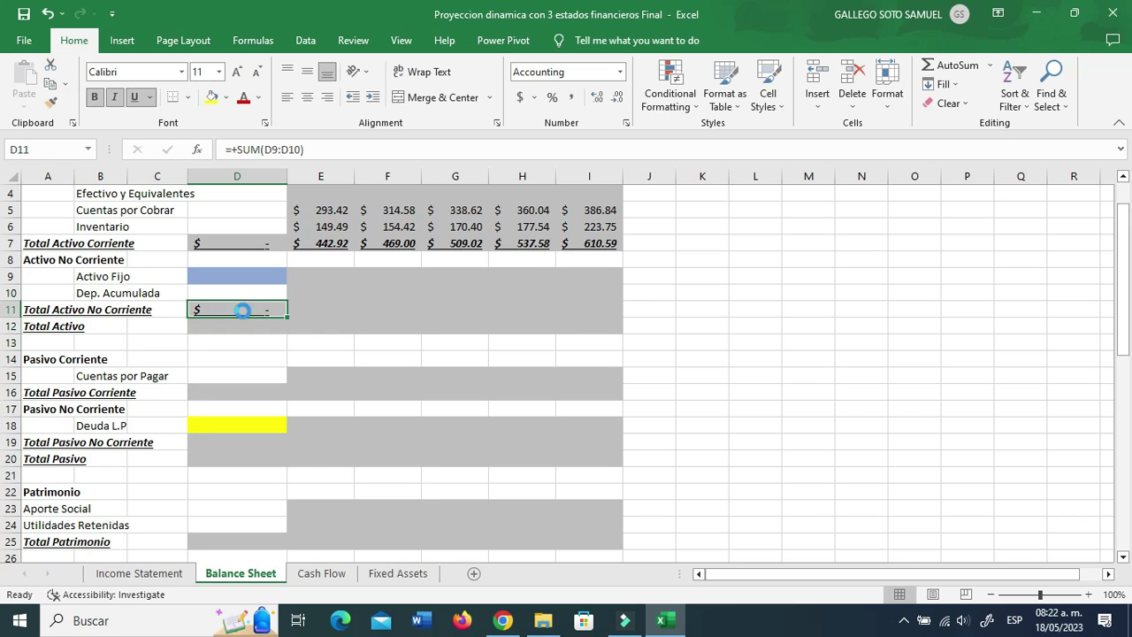
- Copy the Total Activo No Corriente formula from D11 across row 11 through 2027 in I11
{"action": "key", "text": "ctrl+c"}
{"action": "key", "text": "shift+Right"}
{"action": "key", "text": "shift+Right"}
{"action": "key", "text": "shift+Right"}
{"action": "key", "text": "shift+Right"}
{"action": "key", "text": "shift+Right"}
{"action": "key", "text": "ctrl+v"}
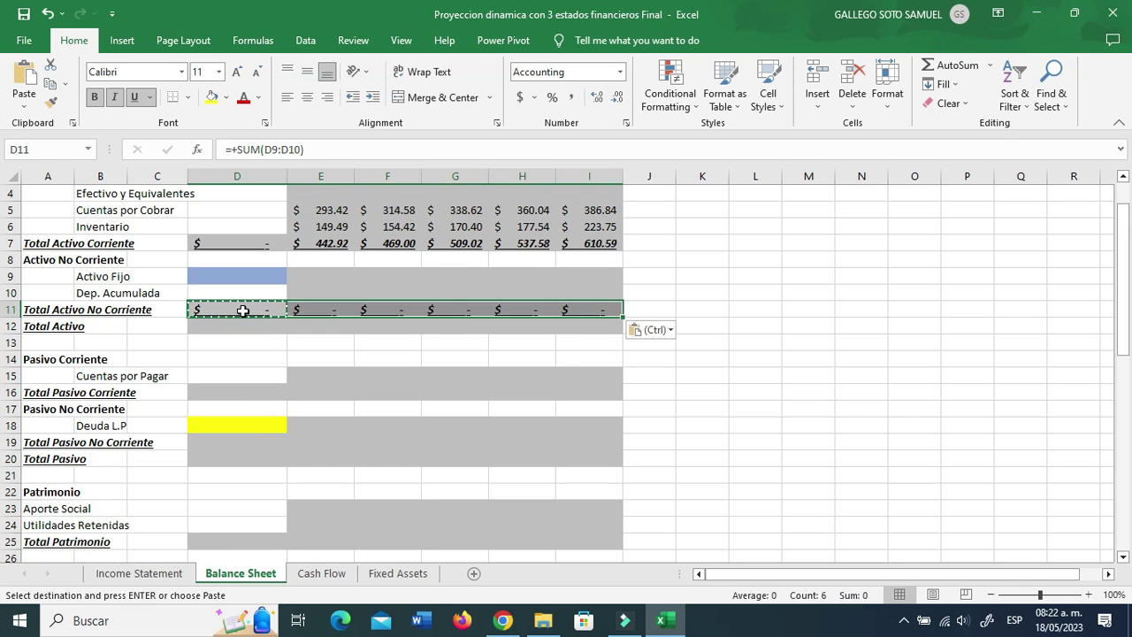
- Calculate the 2022 Total Activo in D12 as non-current plus current assets, +D11+D7
{"action": "key", "text": "Down"}
{"action": "key", "text": "Escape"}
{"action": "type", "text": "+"}
{"action": "key", "text": "Up"}
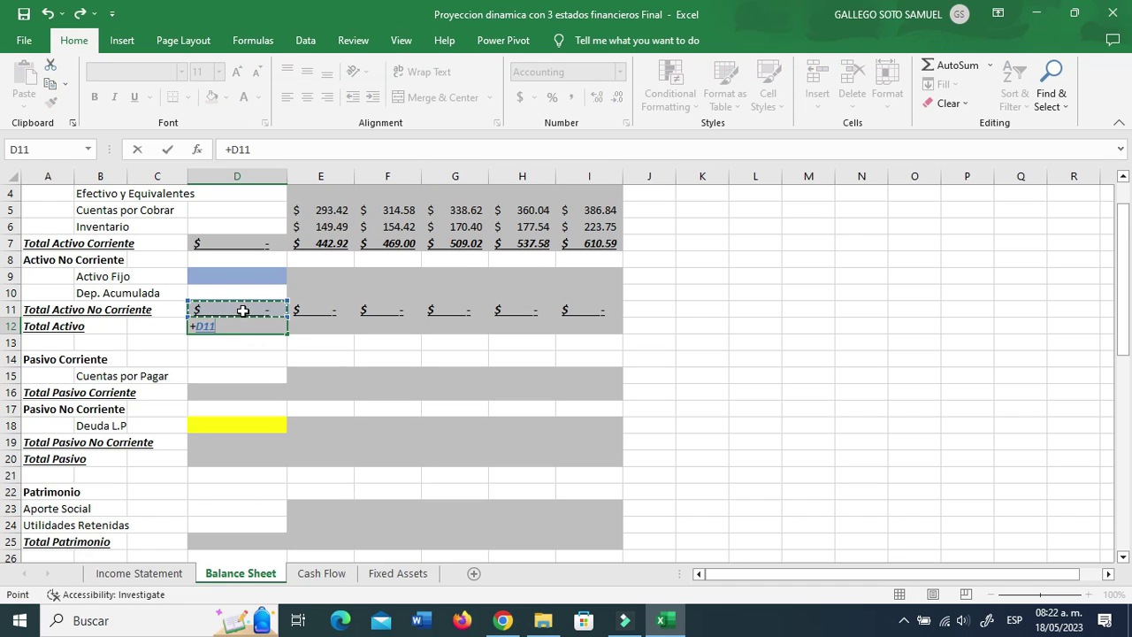
{"action": "type", "text": "+"}
{"action": "key", "text": "Up"}
{"action": "key", "text": "Up"}
{"action": "key", "text": "Up"}
{"action": "key", "text": "Up"}
{"action": "key", "text": "Up"}
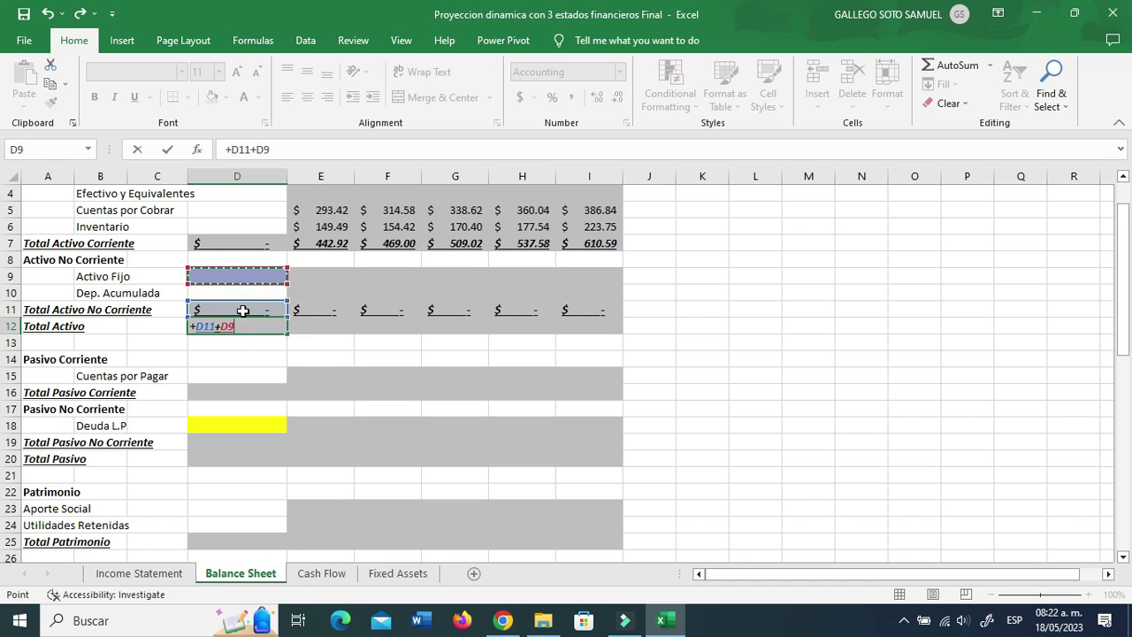
{"action": "key", "text": "Return"}
- Copy the Total Activo formula from D12 across row 12 through 2027 in I12
{"action": "key", "text": "Up"}
{"action": "key", "text": "ctrl+c"}
{"action": "key", "text": "Right"}
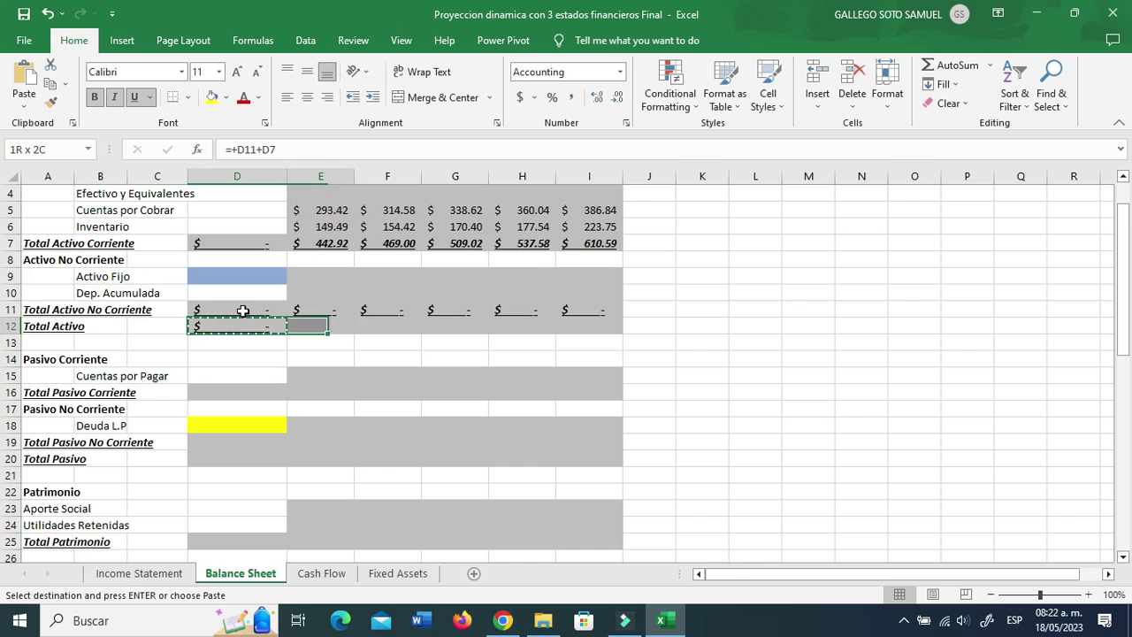
{"action": "key", "text": "shift+Right"}
{"action": "key", "text": "shift+Right"}
{"action": "key", "text": "shift+Right"}
{"action": "key", "text": "shift+Right"}
{"action": "key", "text": "ctrl+v"}
{"action": "key", "text": "Escape"}
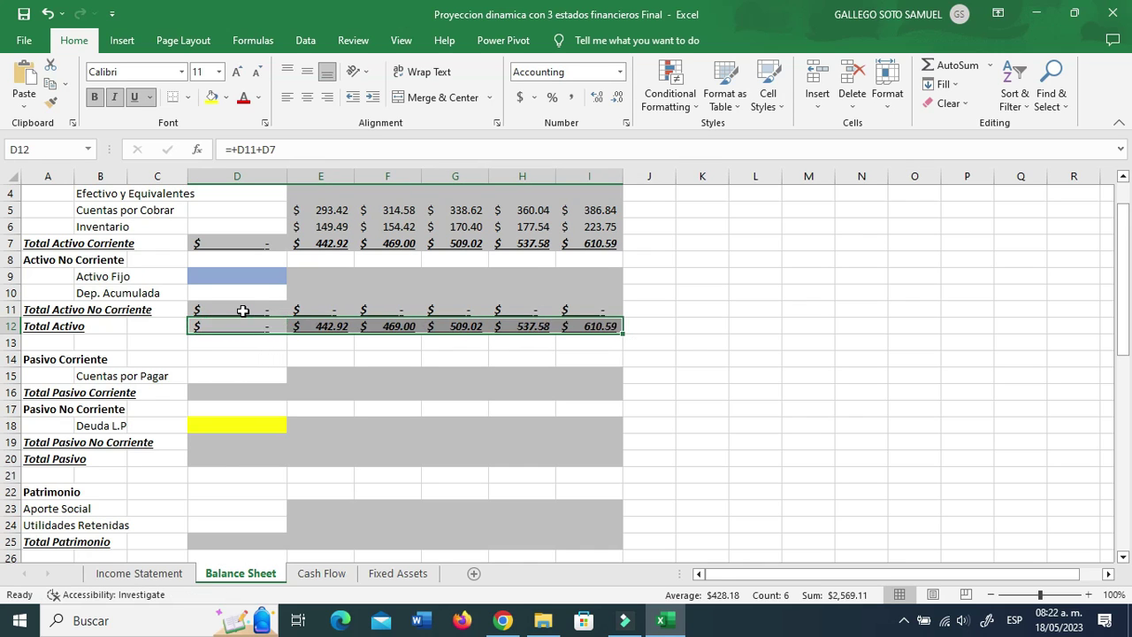
- Calculate 2023 Cuentas por Pagar in E15 as CMV times its percentage, +E33*E36, and fill it across through 2027 in I15
{"action": "key", "text": "Left"}
{"action": "key", "text": "Down"}
{"action": "key", "text": "Down"}
{"action": "key", "text": "Down"}
{"action": "key", "text": "Right"}
{"action": "type", "text": "+"}
{"action": "scroll", "coordinate": [311, 354], "scroll_direction": "down", "scroll_amount": 5}
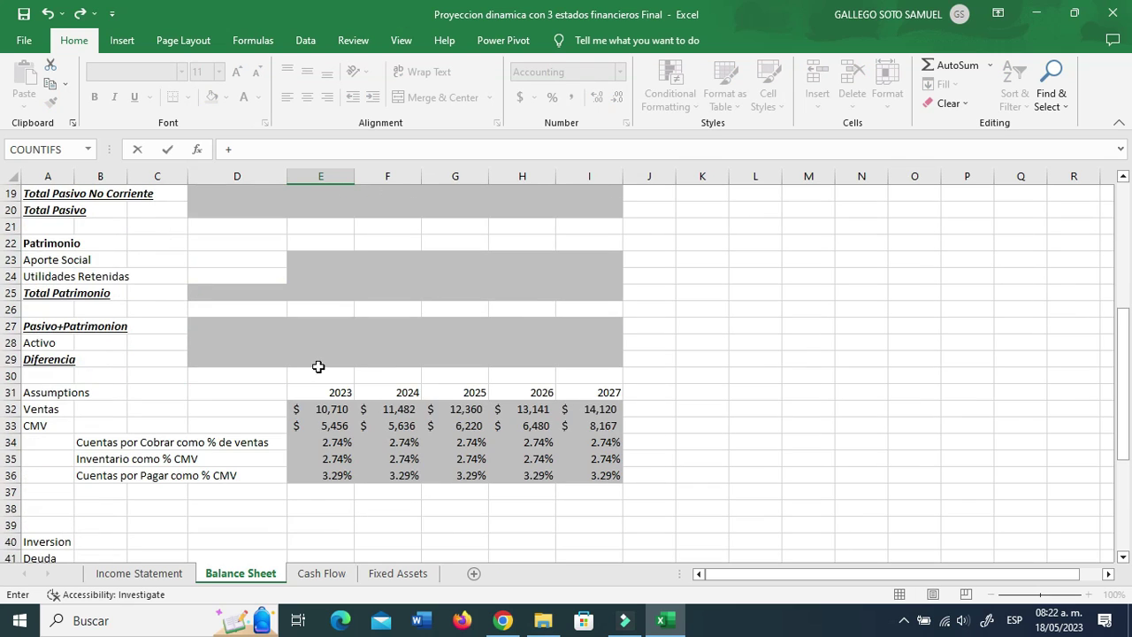
{"action": "left_click", "coordinate": [333, 425]}
{"action": "type", "text": "*"}
{"action": "left_click", "coordinate": [351, 475]}
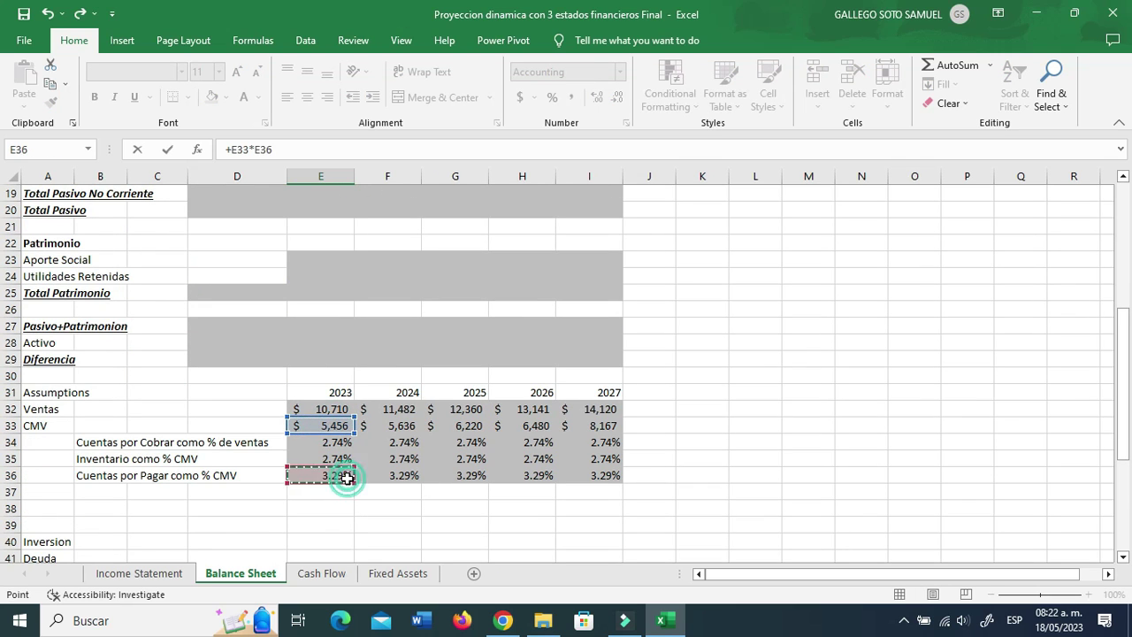
{"action": "key", "text": "Return"}
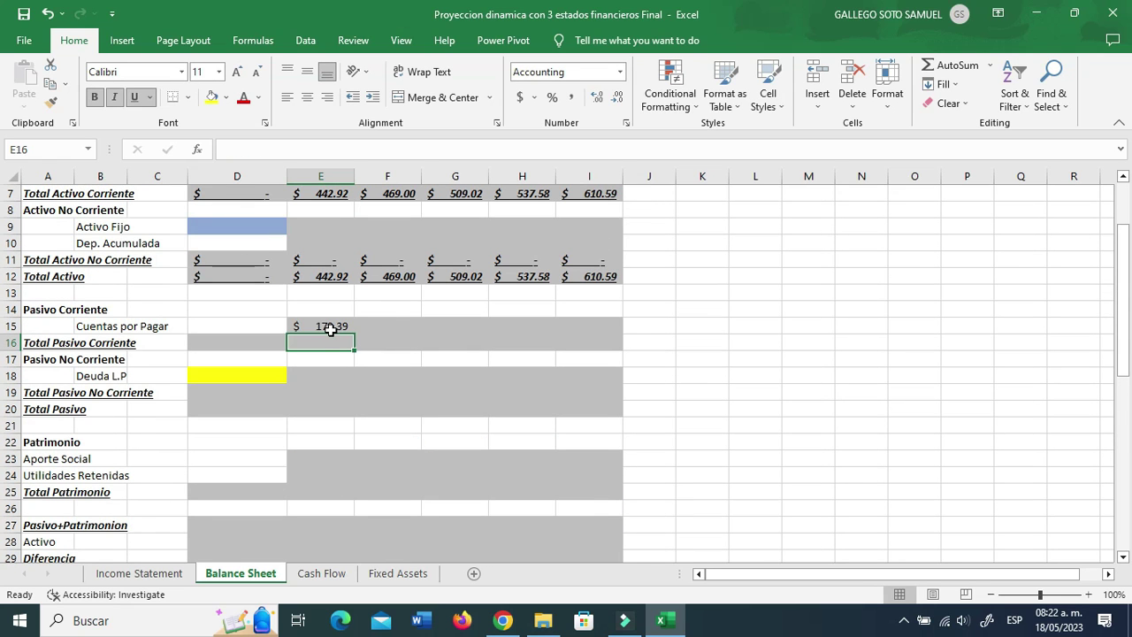
{"action": "left_click", "coordinate": [330, 326]}
{"action": "left_click_drag", "start_coordinate": [354, 334], "coordinate": [598, 330]}
- Set the 2022 Total Pasivo Corriente in D16 equal to Cuentas por Pagar in D15
{"action": "left_click", "coordinate": [244, 341]}
{"action": "type", "text": "+"}
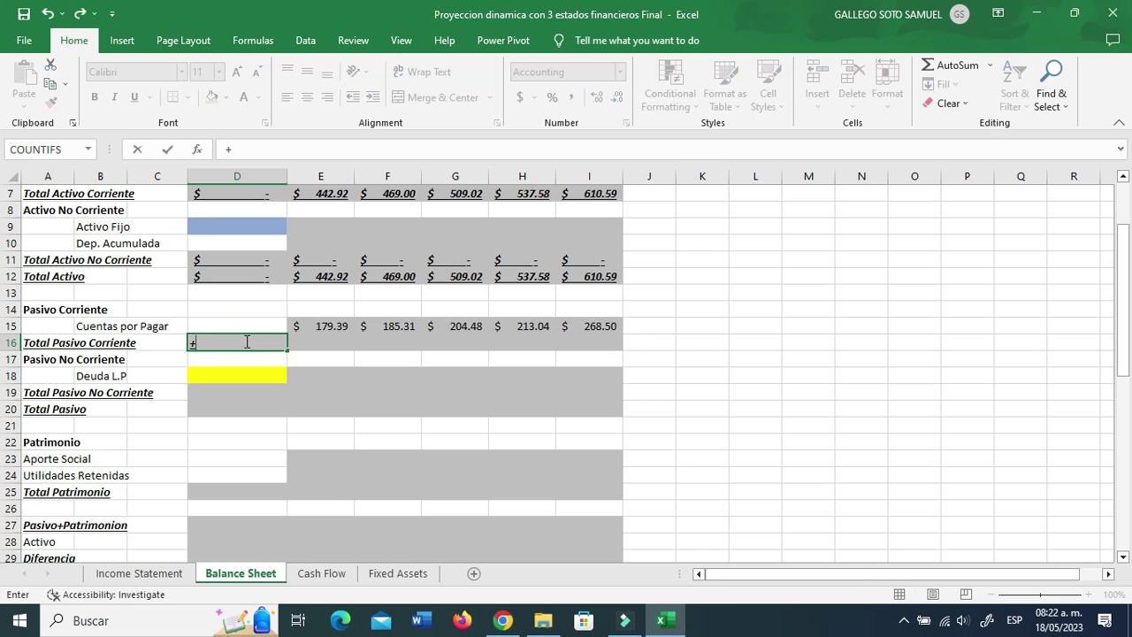
{"action": "key", "text": "Up"}
{"action": "key", "text": "Return"}
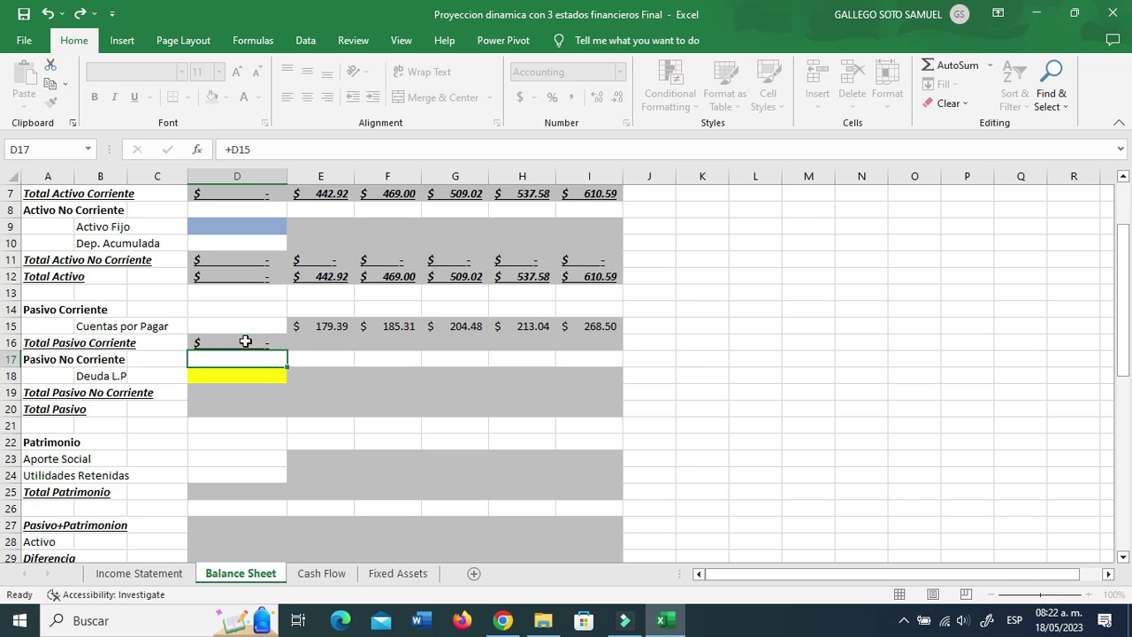
- Set the 2023 Total Pasivo Corriente in E16 equal to E15 and fill it across through 2027 in I16
{"action": "left_click", "coordinate": [246, 341]}
{"action": "key", "text": "Right"}
{"action": "type", "text": "+"}
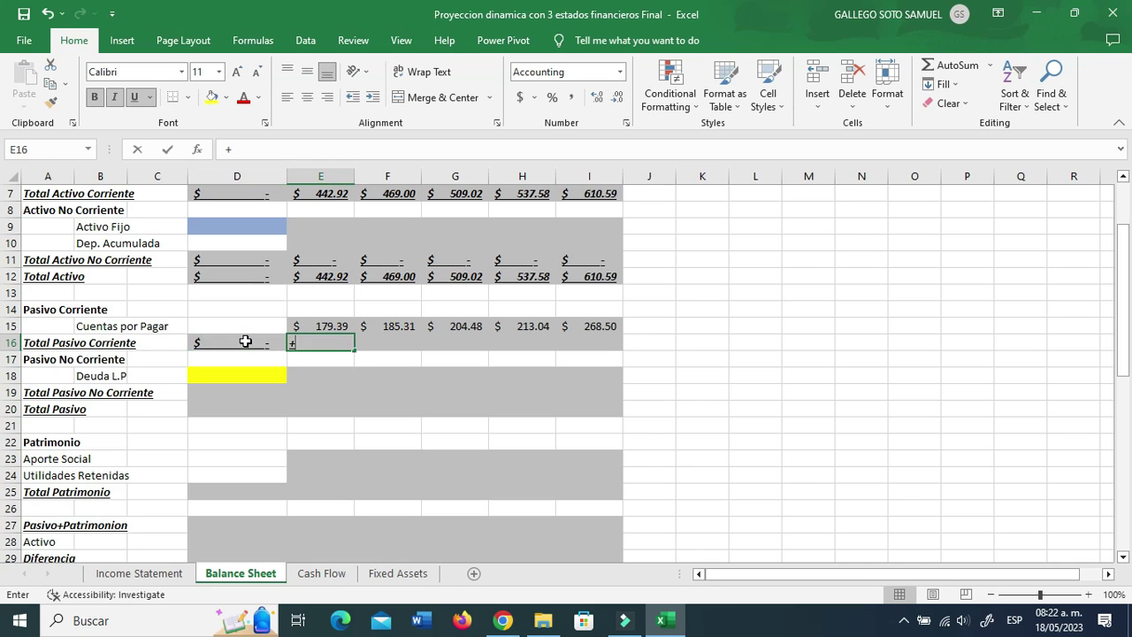
{"action": "key", "text": "Up"}
{"action": "key", "text": "Return"}
{"action": "key", "text": "Up"}
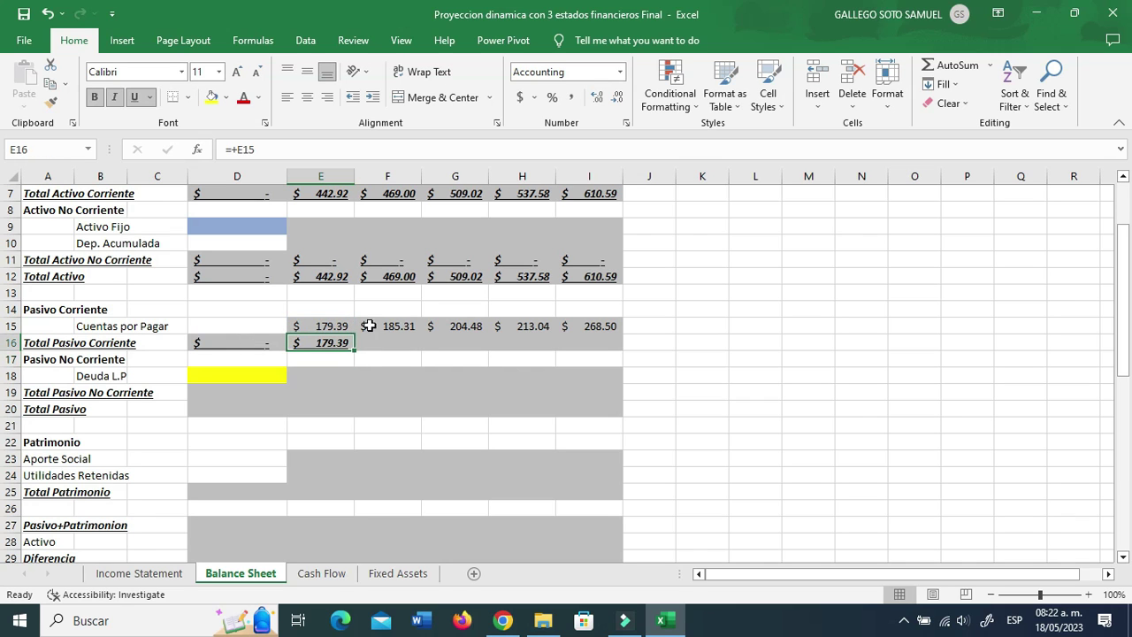
{"action": "left_click_drag", "start_coordinate": [353, 350], "coordinate": [584, 350]}
- Set the 2022 Total Pasivo No Corriente in D19 equal to Deuda L.P in D18 and fill it across through I19
{"action": "left_click", "coordinate": [319, 391]}
{"action": "left_click", "coordinate": [238, 398]}
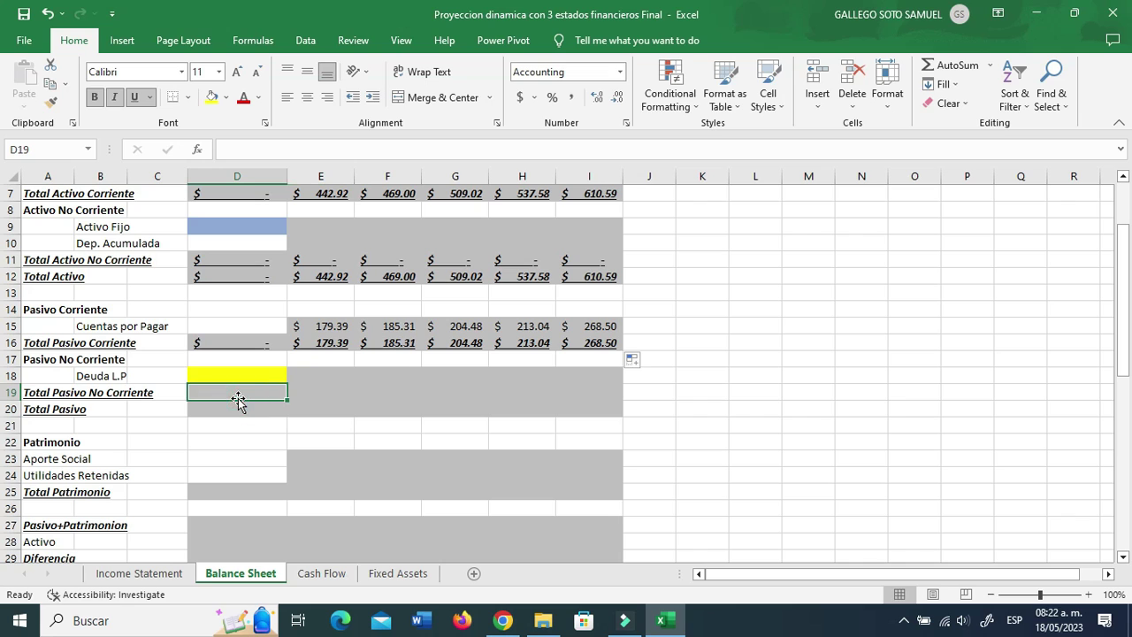
{"action": "type", "text": "+su"}
{"action": "key", "text": "BackSpace"}
{"action": "key", "text": "BackSpace"}
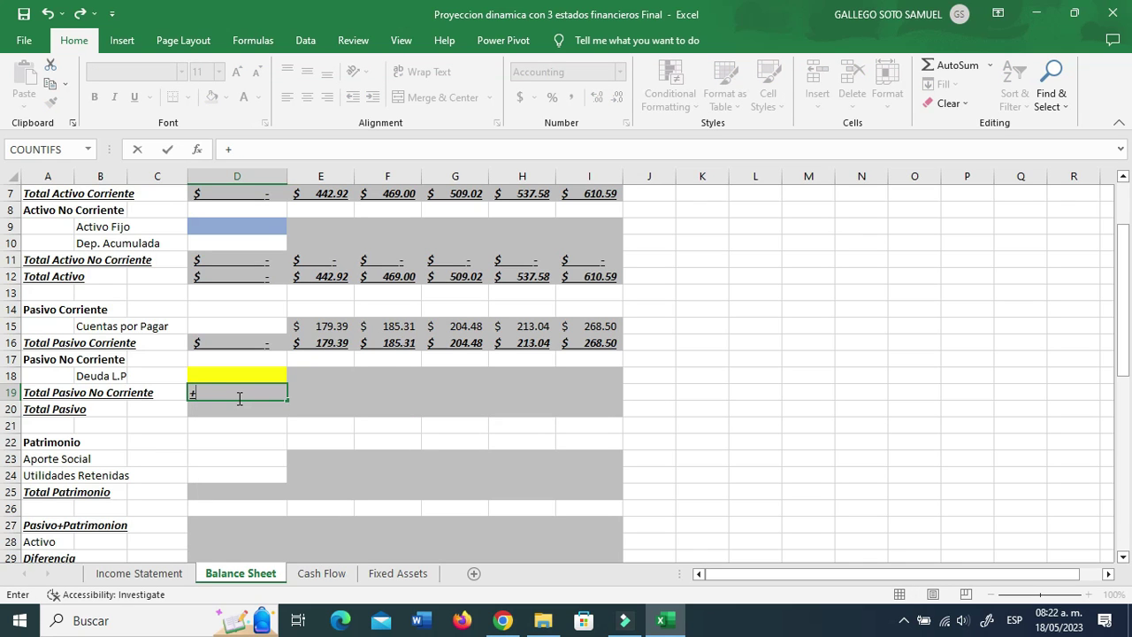
{"action": "key", "text": "Up"}
{"action": "key", "text": "ctrl+Return"}
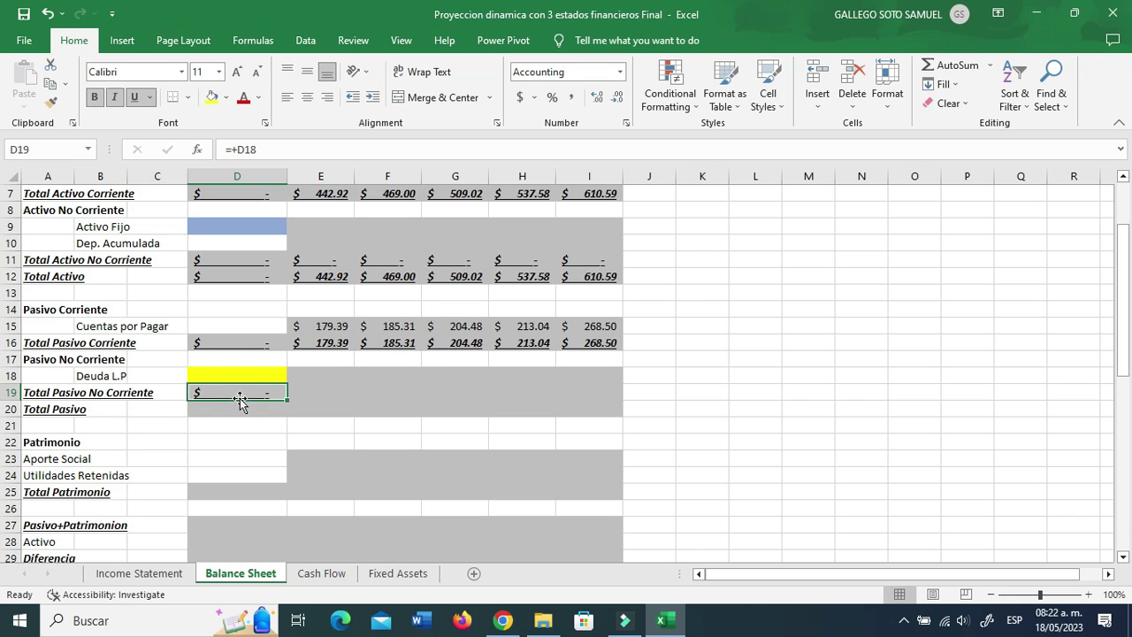
{"action": "left_click_drag", "start_coordinate": [287, 399], "coordinate": [611, 397]}
- Calculate the 2022 Total Pasivo in D20 as current plus non-current liabilities, +D16+D19
{"action": "left_click", "coordinate": [255, 408]}
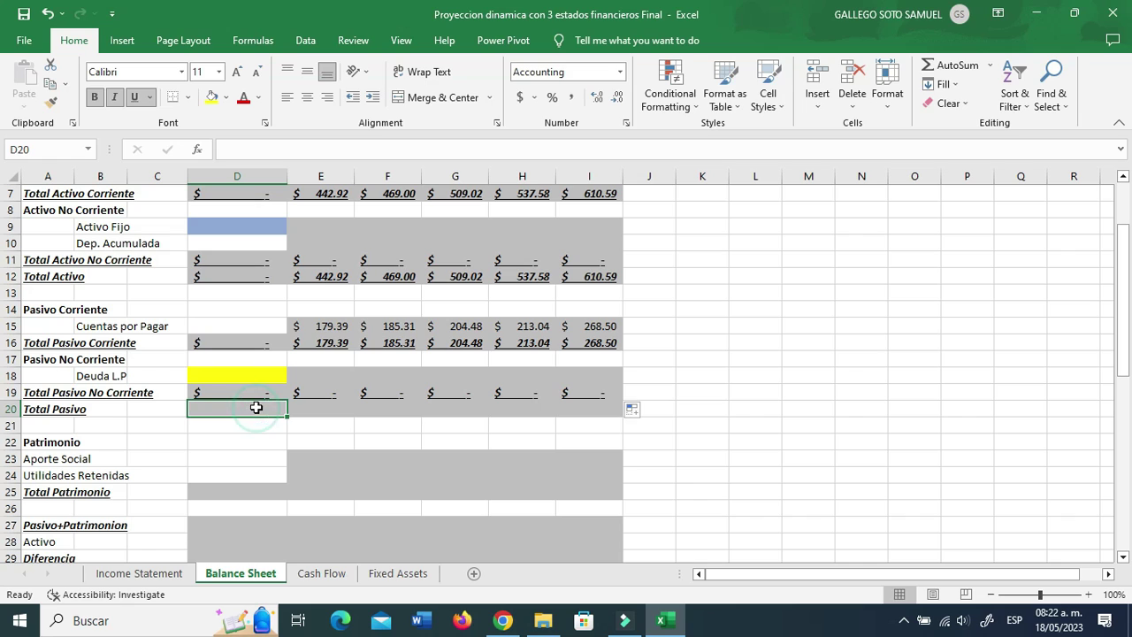
{"action": "type", "text": "+"}
{"action": "left_click", "coordinate": [245, 346]}
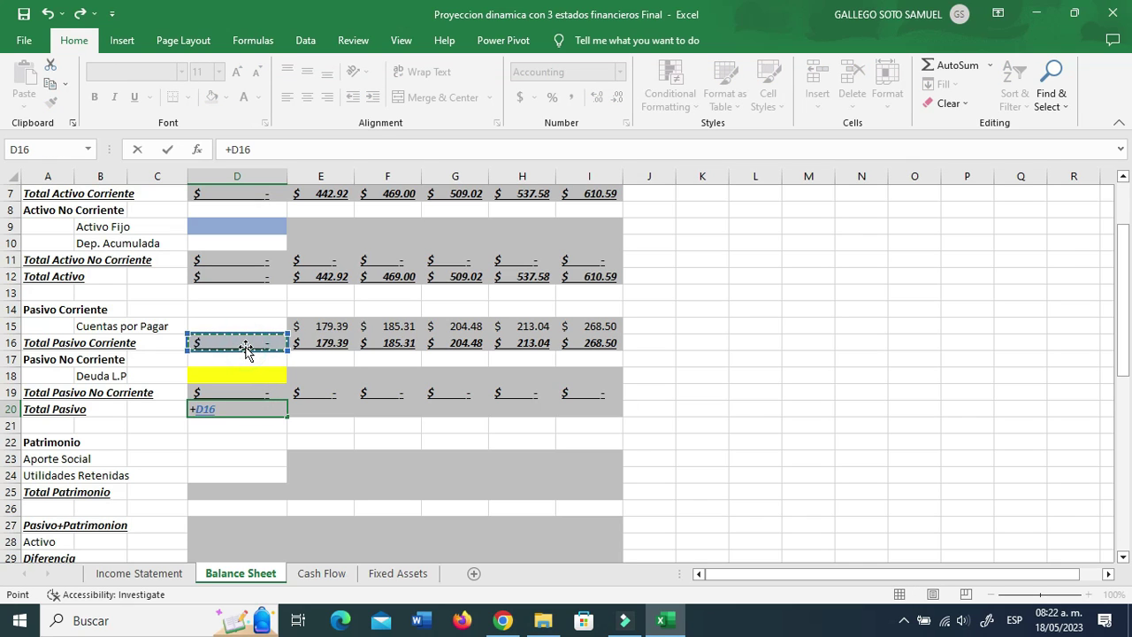
{"action": "type", "text": "+"}
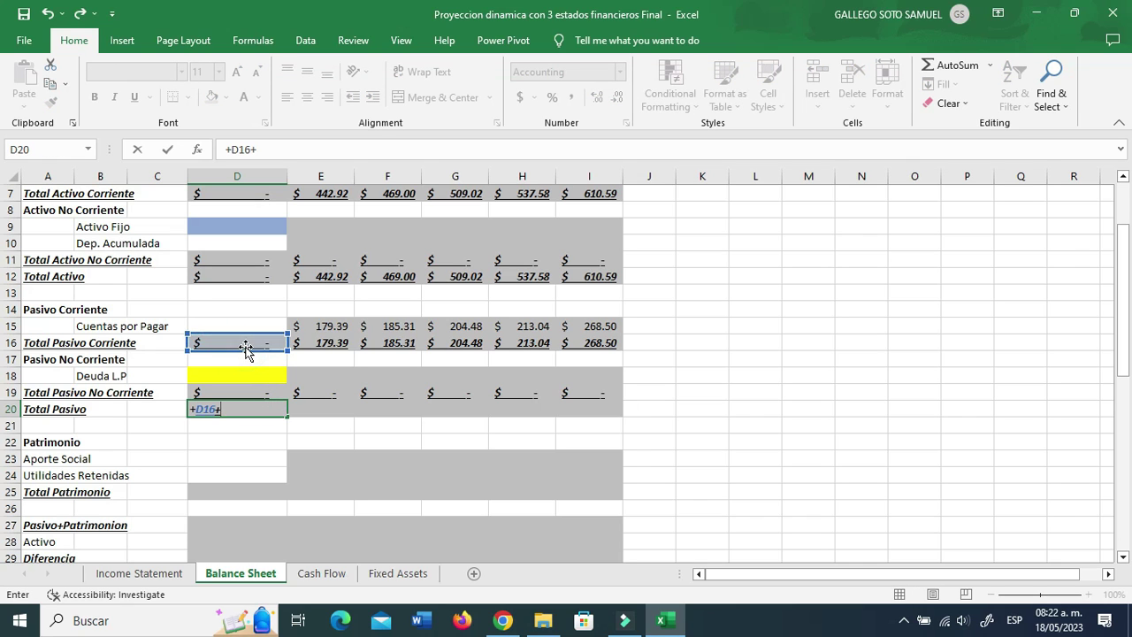
{"action": "left_click", "coordinate": [250, 393]}
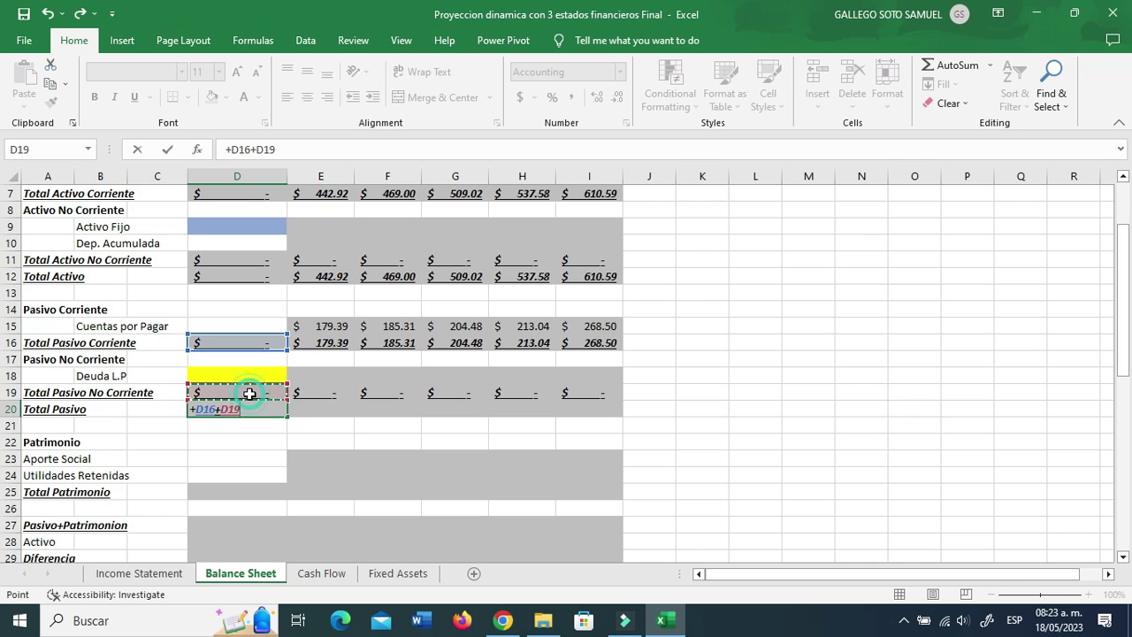
{"action": "key", "text": "Return"}
- Copy the Total Pasivo formula from D20 across row 20 through 2027 in I20
{"action": "key", "text": "Up"}
{"action": "key", "text": "ctrl+c"}
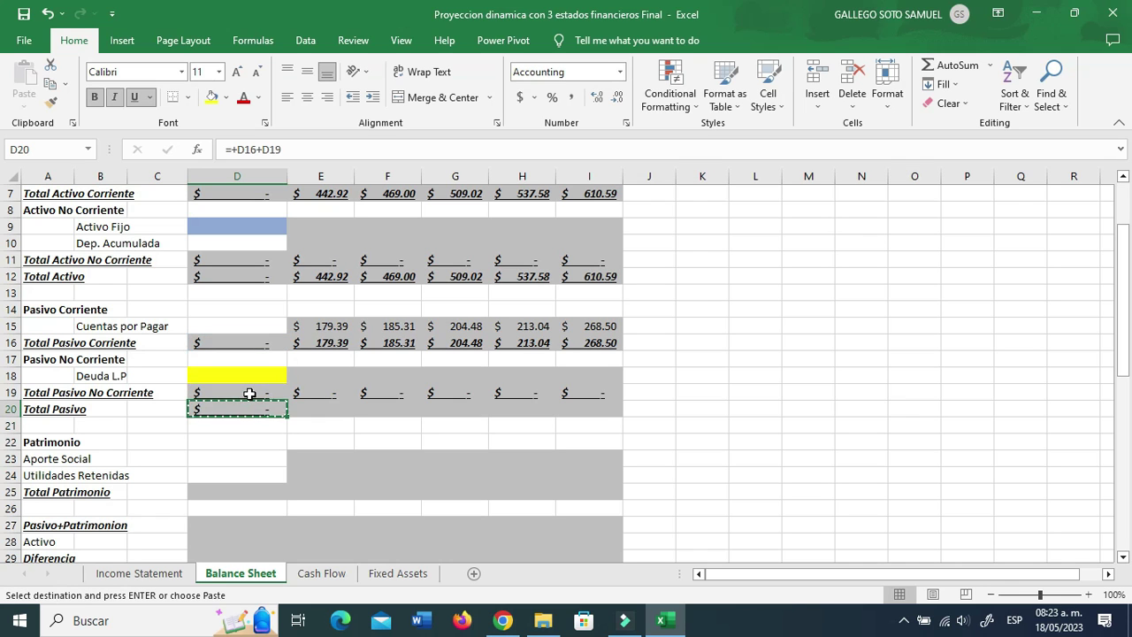
{"action": "key", "text": "shift+Right"}
{"action": "key", "text": "shift+Right"}
{"action": "key", "text": "shift+Right"}
{"action": "key", "text": "shift+Right"}
{"action": "key", "text": "shift+Right"}
{"action": "key", "text": "ctrl+v"}
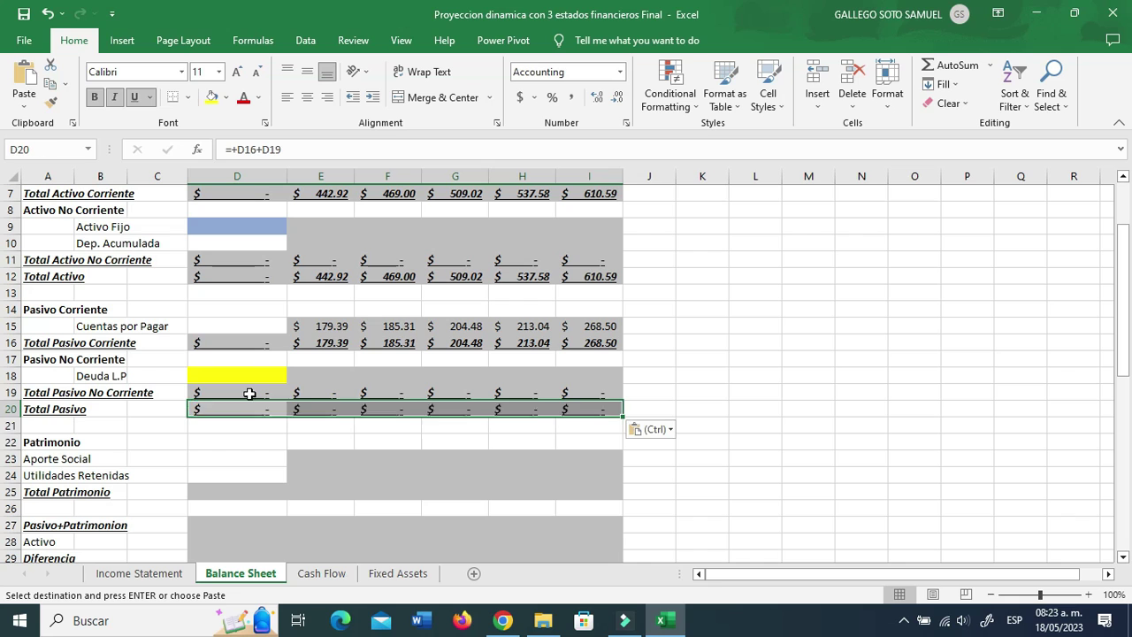
- Link the 2022 Utilidades Retenidas in D24 to the Utilidad Neta in D20 of the Income Statement sheet
{"action": "key", "text": "Down"}
{"action": "key", "text": "Down"}
{"action": "key", "text": "Down"}
{"action": "key", "text": "Down"}
{"action": "key", "text": "Right"}
{"action": "key", "text": "Up"}
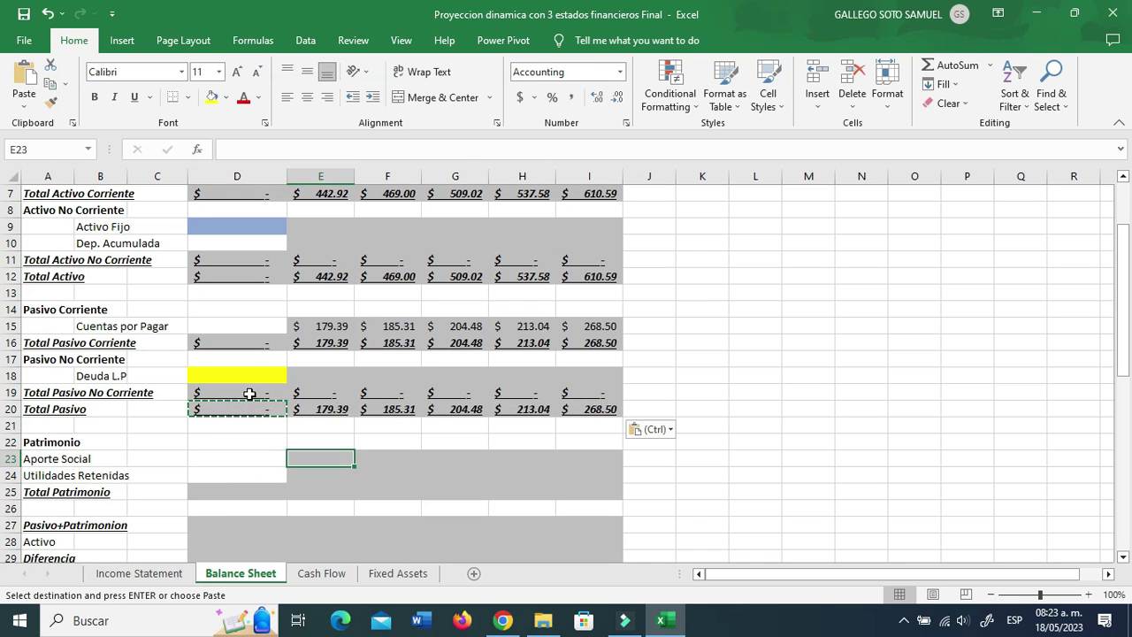
{"action": "key", "text": "Left"}
{"action": "key", "text": "Down"}
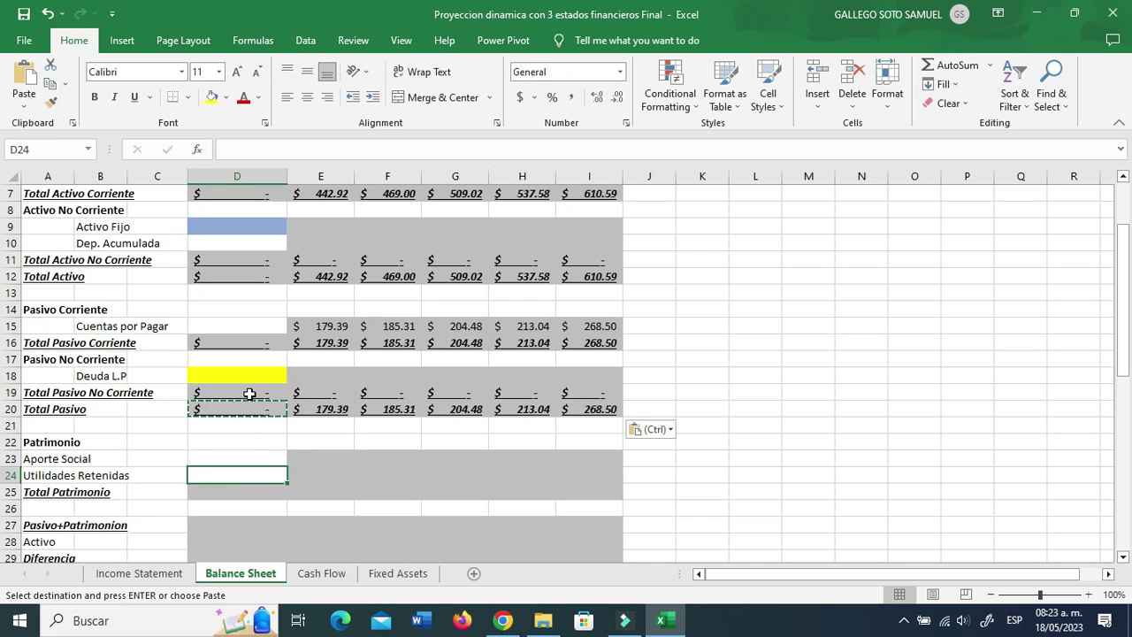
{"action": "type", "text": "+"}
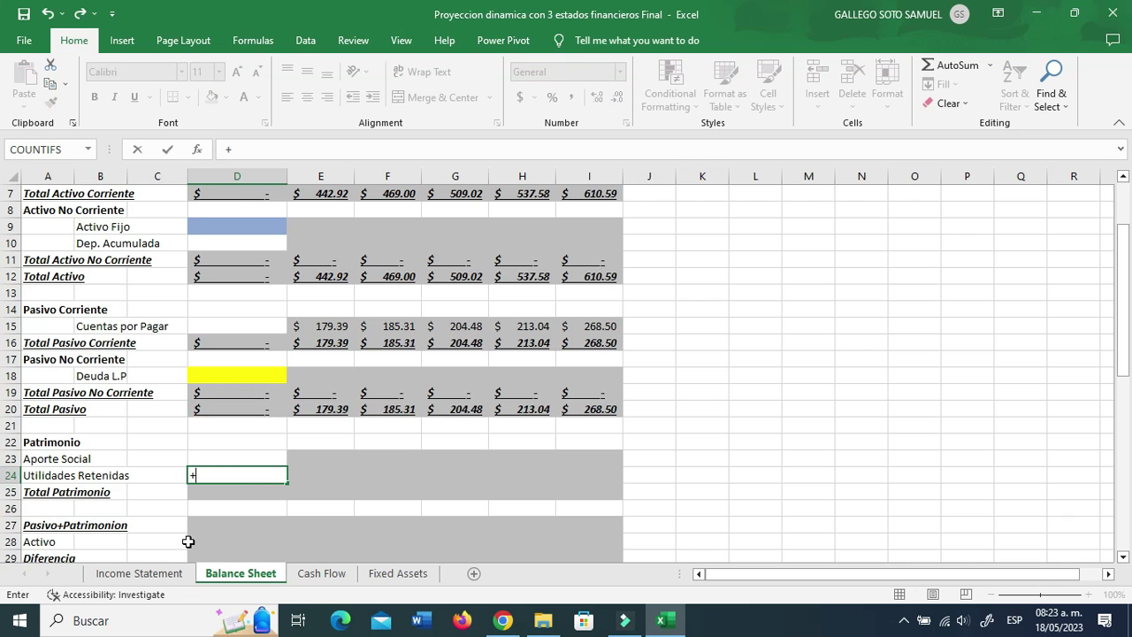
{"action": "left_click", "coordinate": [150, 574]}
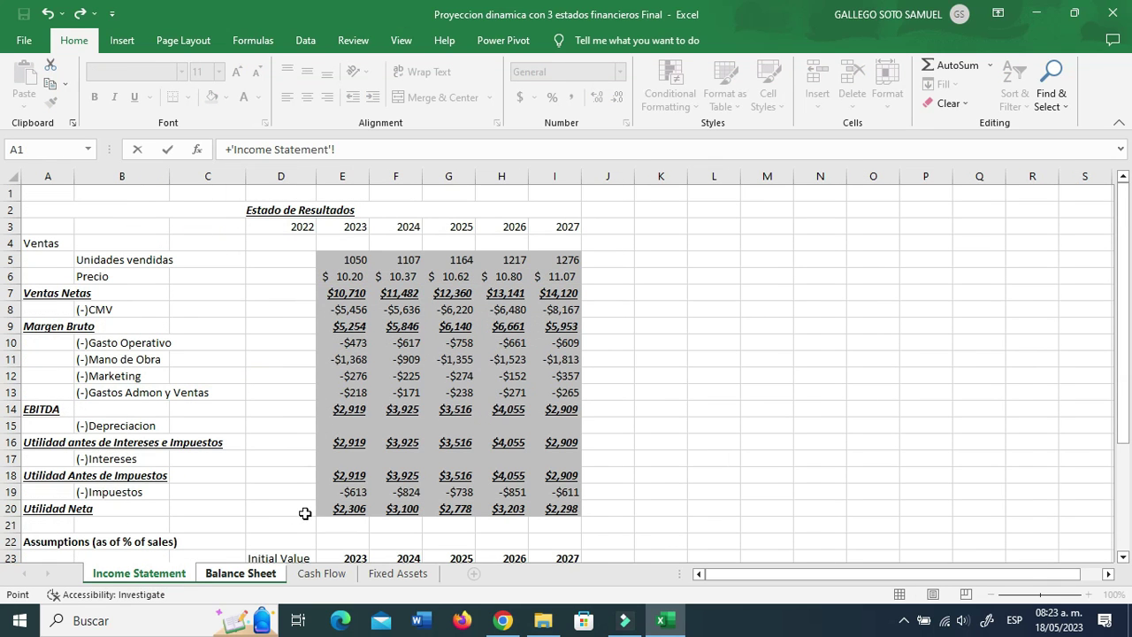
{"action": "left_click", "coordinate": [274, 511]}
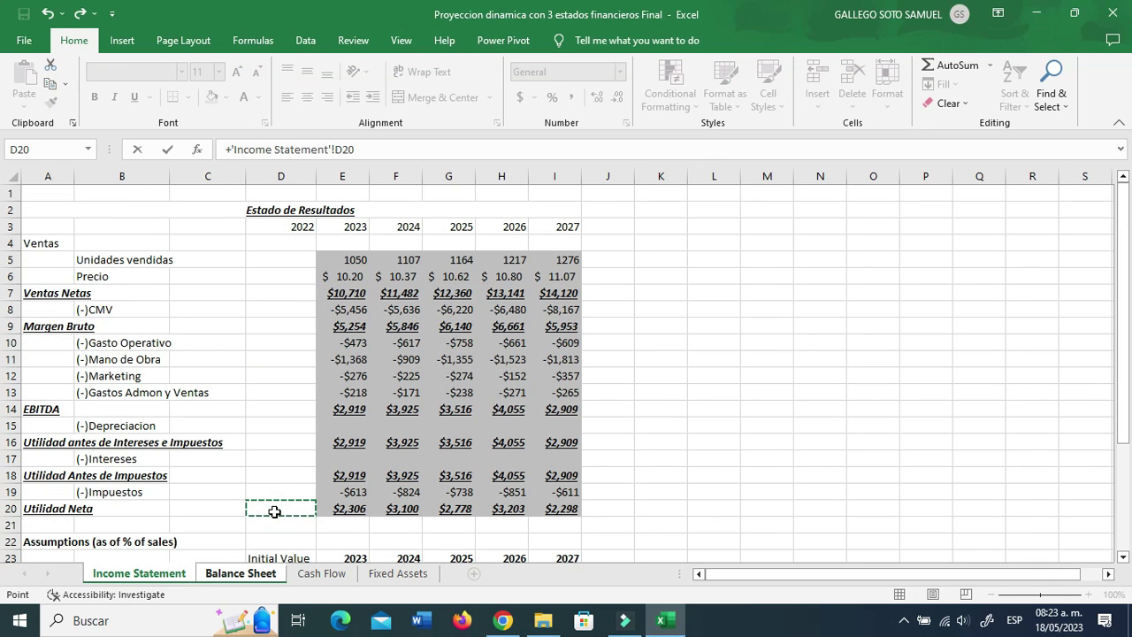
{"action": "key", "text": "Return"}
- Calculate 2023 Utilidades Retenidas in E24 as D24 plus the Income Statement's Utilidad Neta in E20, and fill it across through I24
{"action": "key", "text": "Right"}
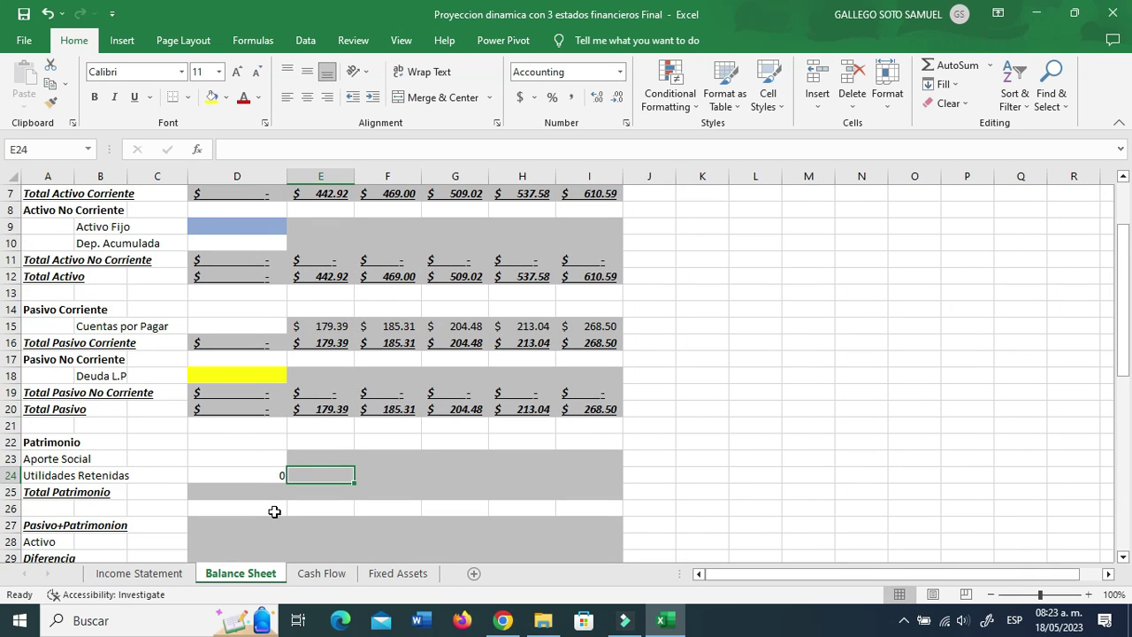
{"action": "type", "text": "+"}
{"action": "key", "text": "Left"}
{"action": "type", "text": "+"}
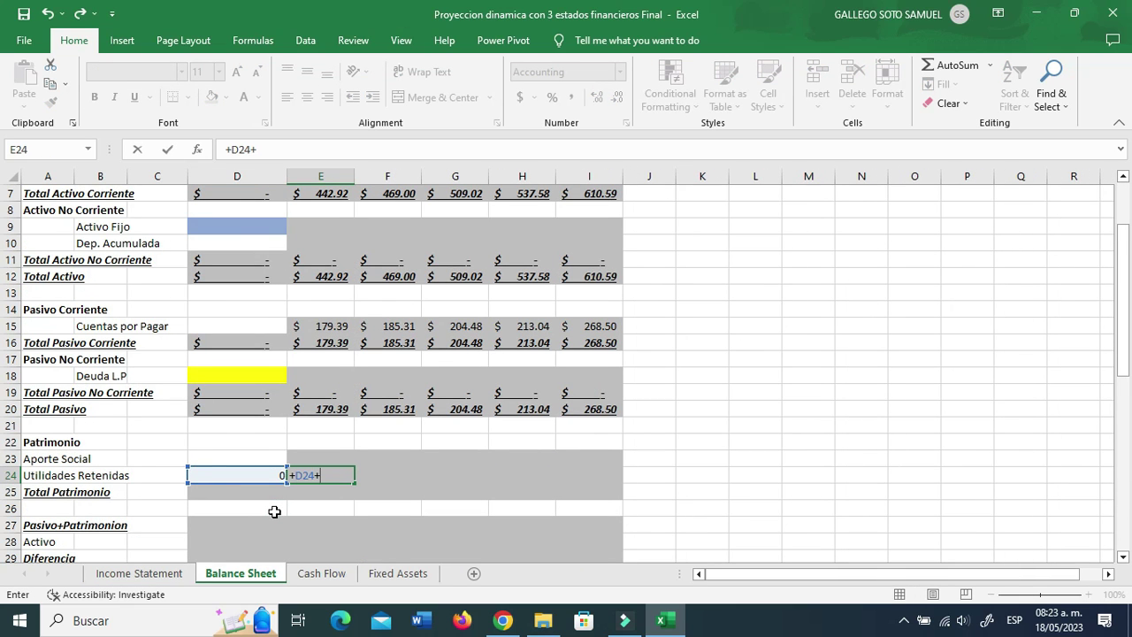
{"action": "left_click", "coordinate": [138, 573]}
{"action": "left_click", "coordinate": [347, 509]}
{"action": "key", "text": "Return"}
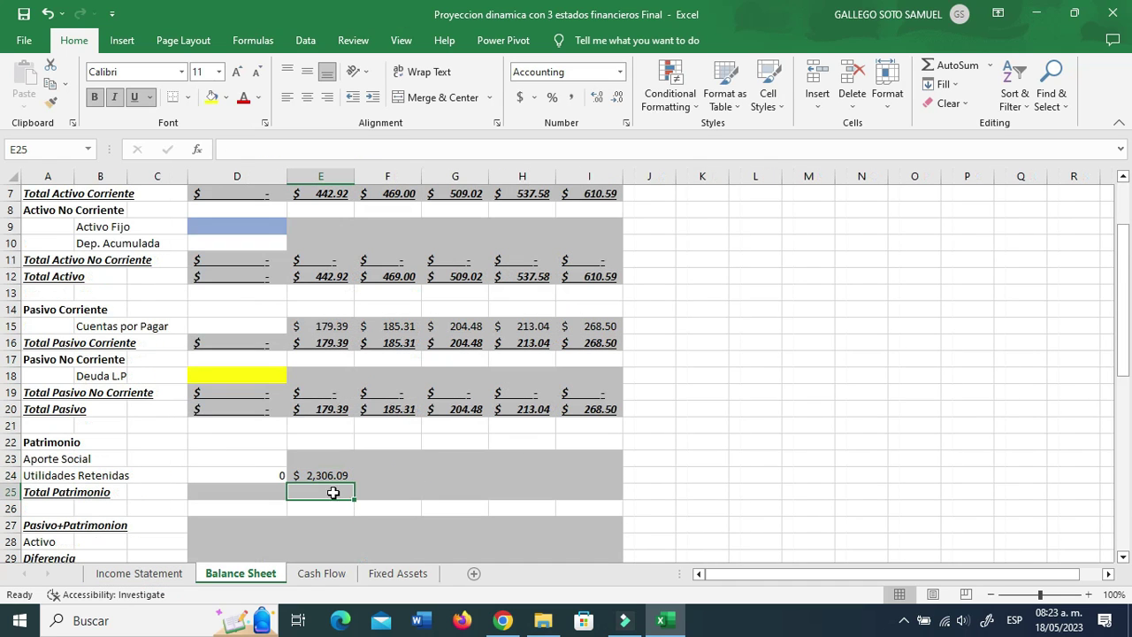
{"action": "left_click", "coordinate": [330, 476]}
{"action": "left_click_drag", "start_coordinate": [354, 483], "coordinate": [598, 486]}
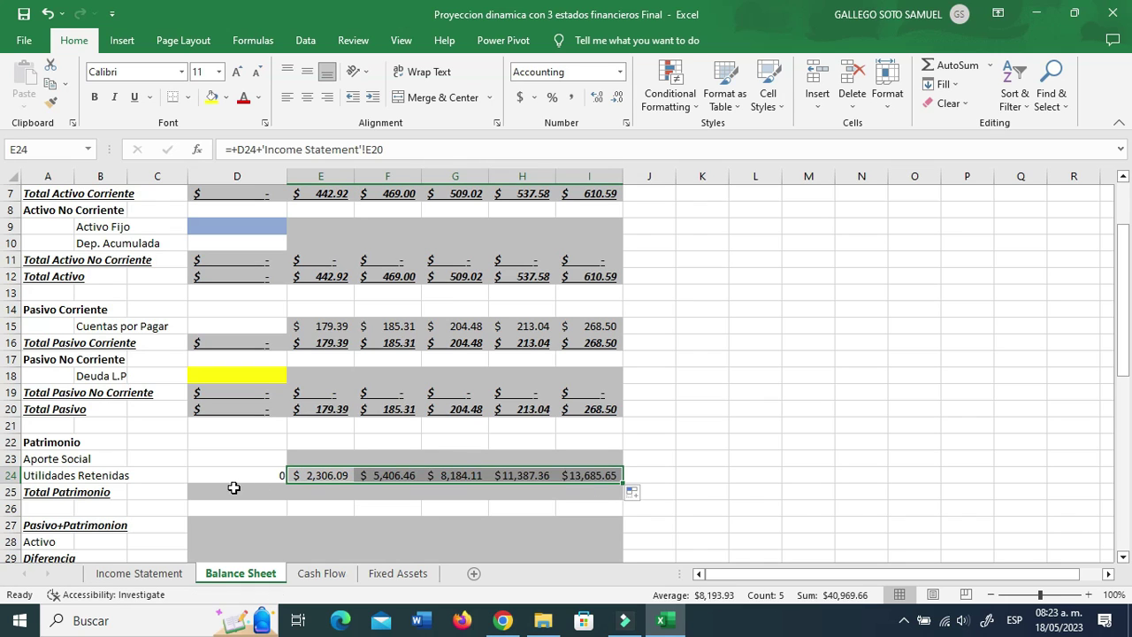
- Total the 2022 Patrimonio in D25 with a SUM of D23:D24
{"action": "left_click", "coordinate": [234, 490]}
{"action": "type", "text": "+sum"}
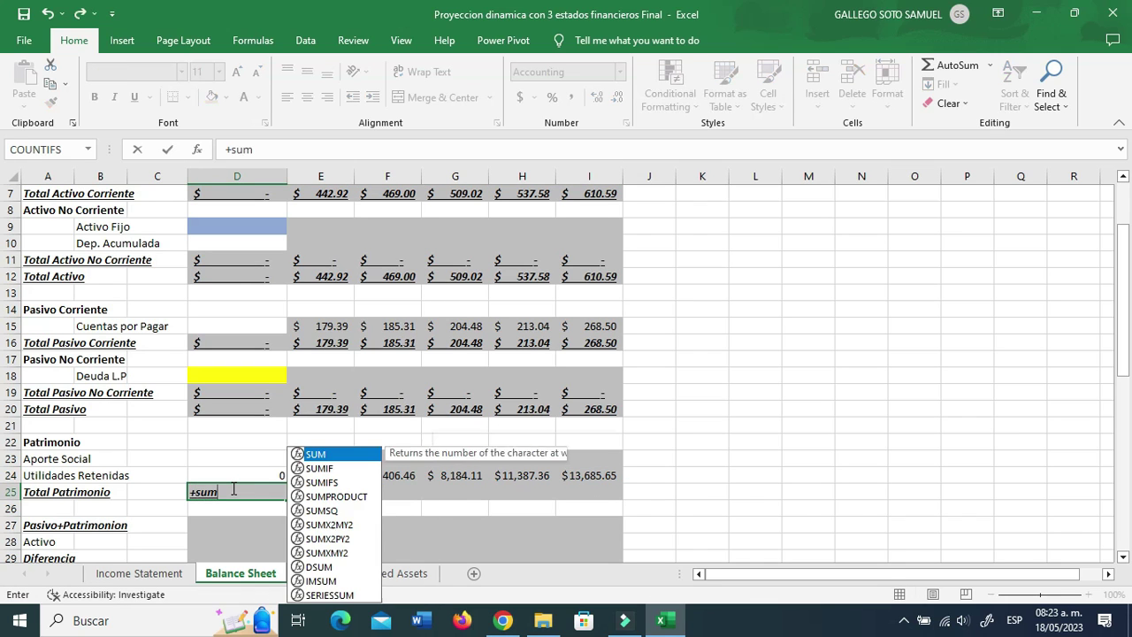
{"action": "type", "text": "("}
{"action": "key", "text": "Up"}
{"action": "key", "text": "Up"}
{"action": "key", "text": "shift+Down"}
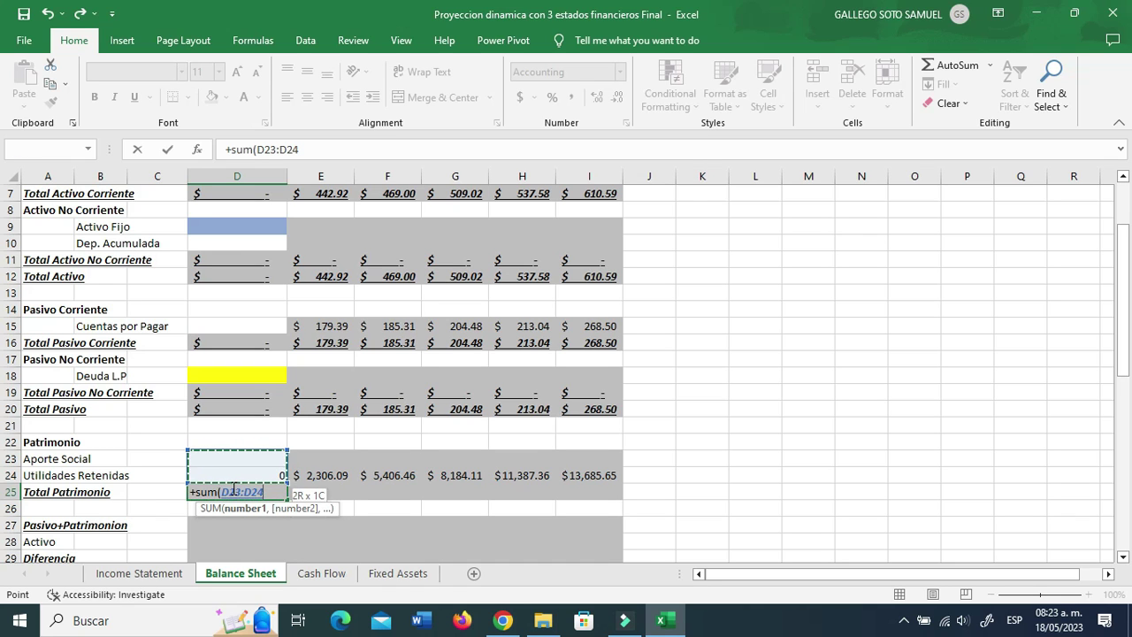
{"action": "key", "text": "ctrl+Return"}
- Copy the Total Patrimonio formula from D25 across row 25 through 2027 in I25
{"action": "key", "text": "ctrl+c"}
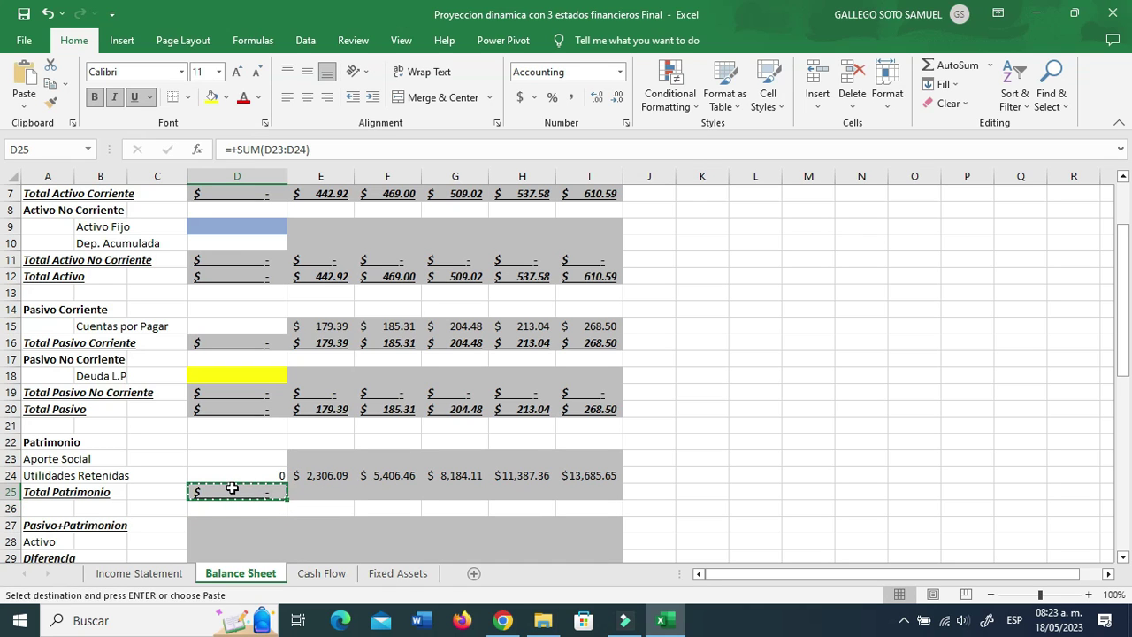
{"action": "key", "text": "shift+Right"}
{"action": "key", "text": "shift+Right"}
{"action": "key", "text": "shift+Right"}
{"action": "key", "text": "shift+Right"}
{"action": "key", "text": "shift+Right"}
{"action": "key", "text": "ctrl+v"}
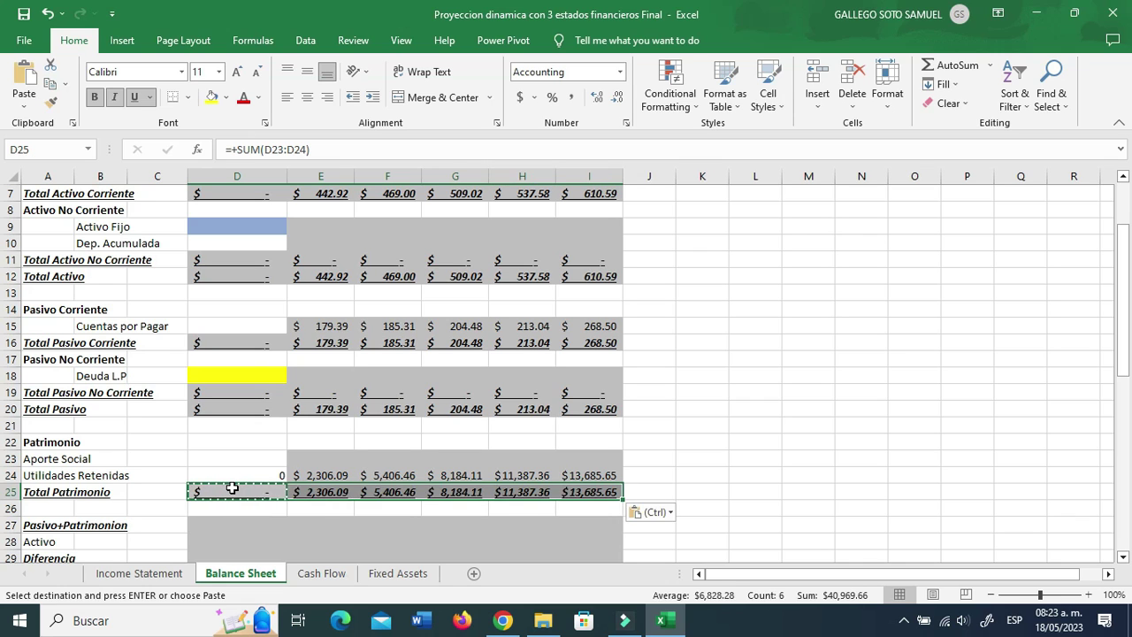
{"action": "key", "text": "Escape"}
- Calculate the 2022 Pasivo+Patrimonio in D27 as Total Patrimonio in D25 plus Total Pasivo in D20
{"action": "key", "text": "Down"}
{"action": "key", "text": "Down"}
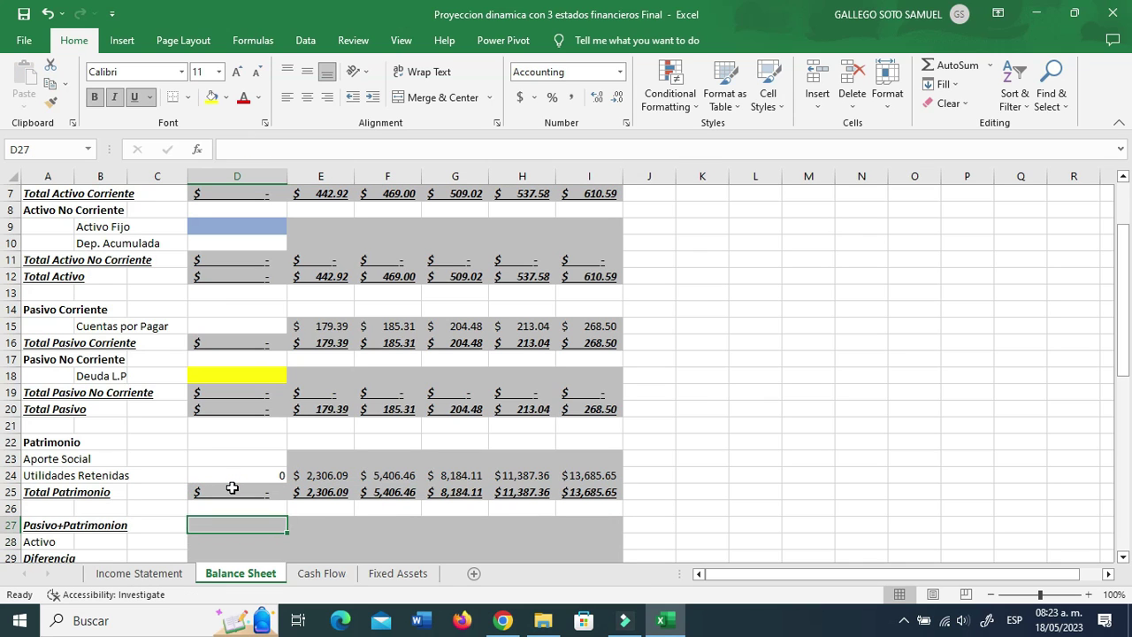
{"action": "type", "text": "+"}
{"action": "left_click", "coordinate": [232, 488]}
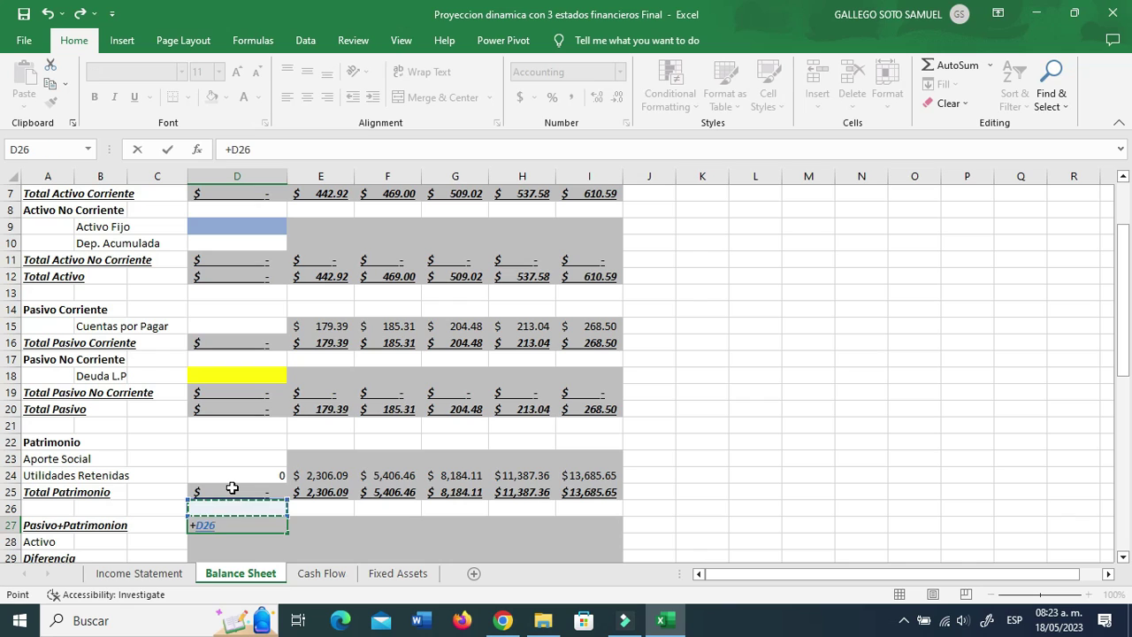
{"action": "type", "text": "+"}
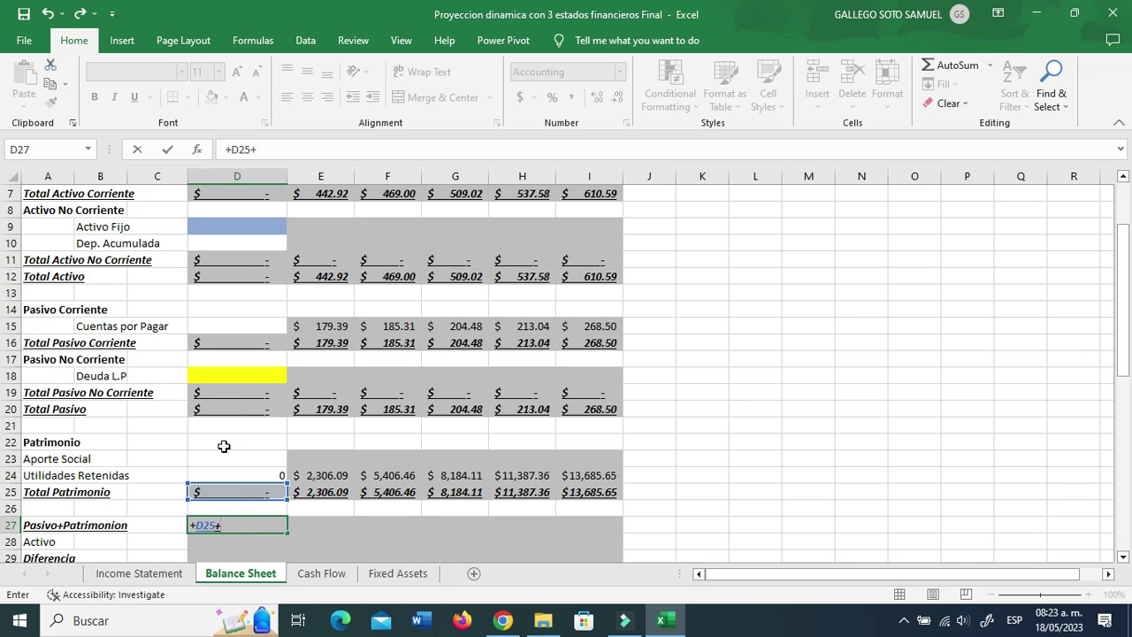
{"action": "left_click", "coordinate": [232, 408]}
{"action": "key", "text": "Return"}
- Link the 2022 Activo check in D28 to the Total Activo Corriente in D7
{"action": "type", "text": "+"}
{"action": "scroll", "coordinate": [230, 262], "scroll_direction": "up", "scroll_amount": 1}
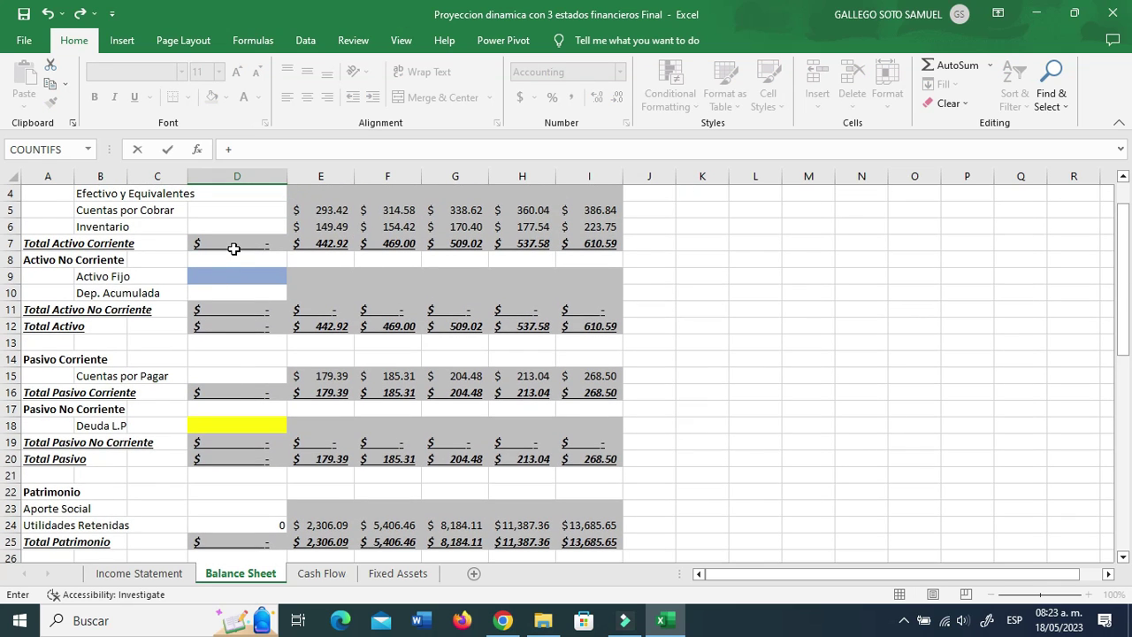
{"action": "left_click", "coordinate": [235, 246]}
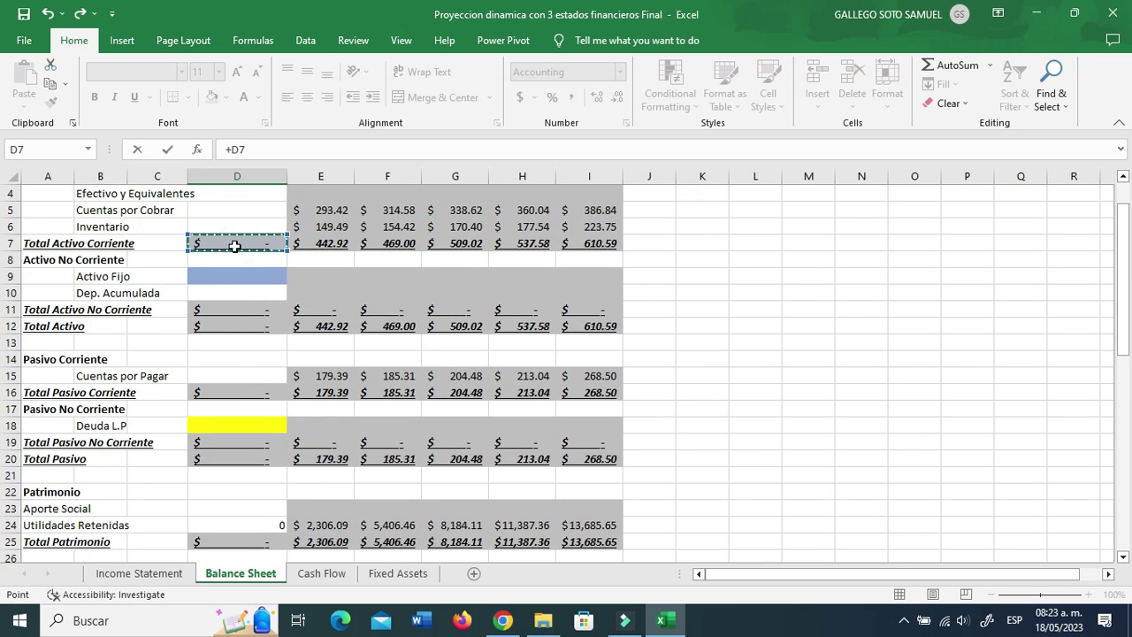
{"action": "key", "text": "Return"}
- Calculate the 2022 Diferencia in D29 as D27 minus D28
{"action": "type", "text": "+"}
{"action": "key", "text": "Up"}
{"action": "key", "text": "Up"}
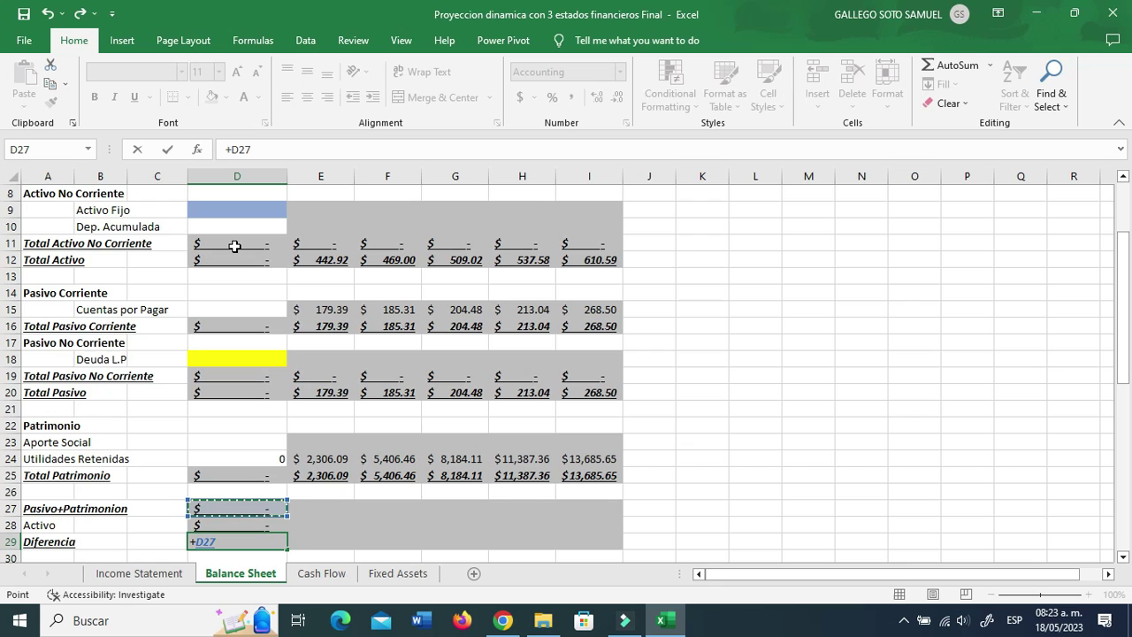
{"action": "type", "text": "-"}
{"action": "key", "text": "Up"}
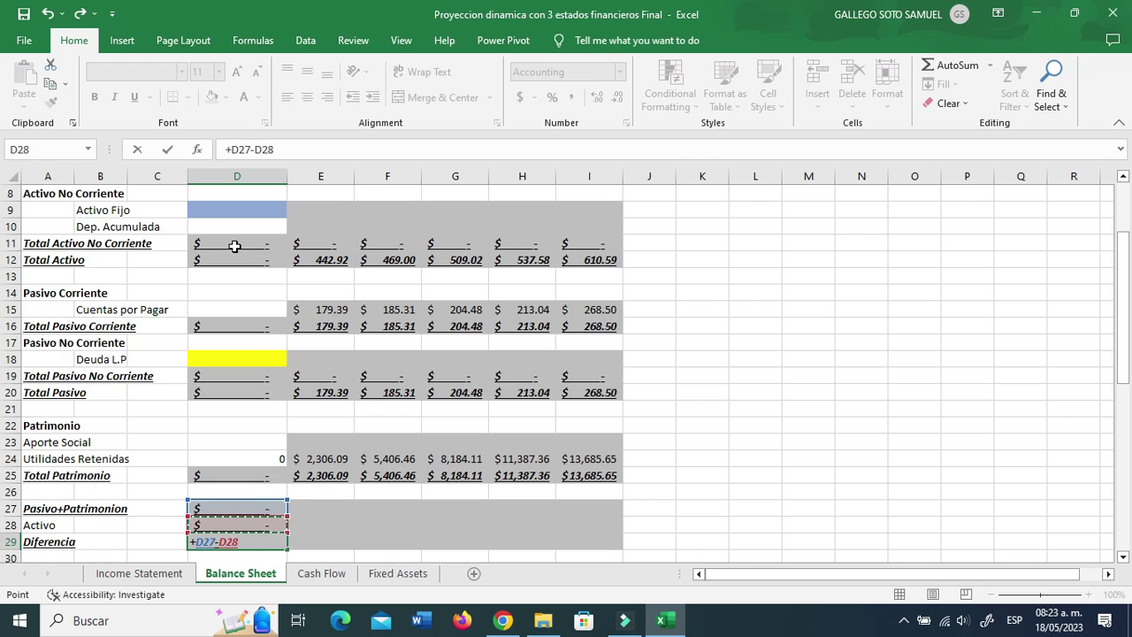
{"action": "key", "text": "Return"}
- Fill the Pasivo+Patrimonio, Activo and Diferencia formulas in D27:D29 across through 2027 in column I
{"action": "left_click_drag", "start_coordinate": [254, 495], "coordinate": [615, 527]}
{"action": "left_click", "coordinate": [412, 503]}
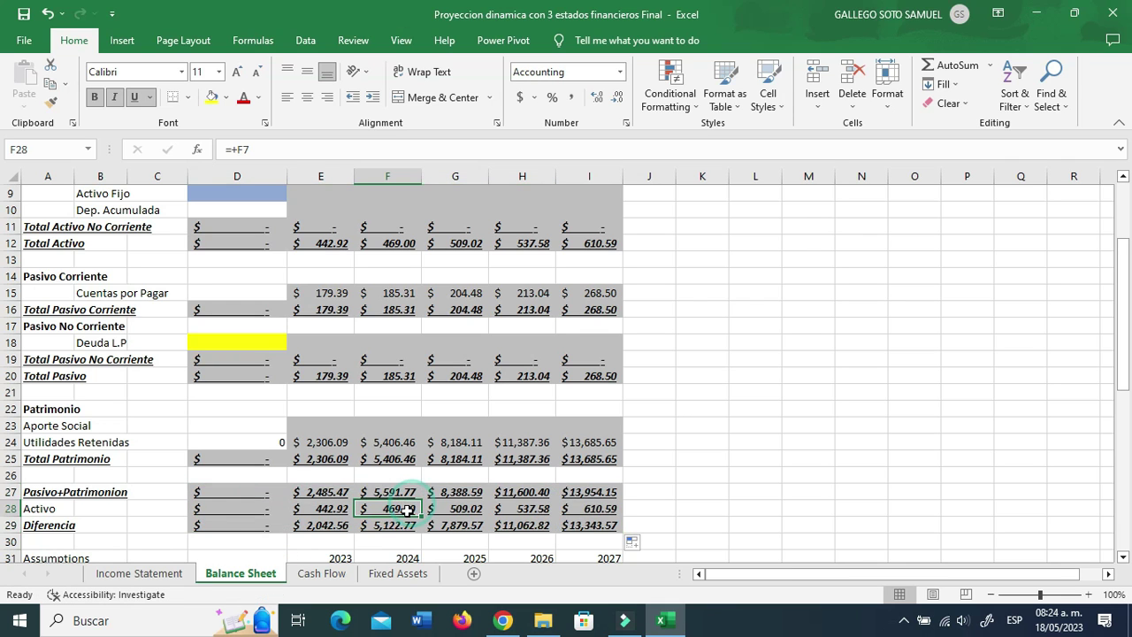
{"action": "scroll", "coordinate": [407, 511], "scroll_direction": "up", "scroll_amount": 3}
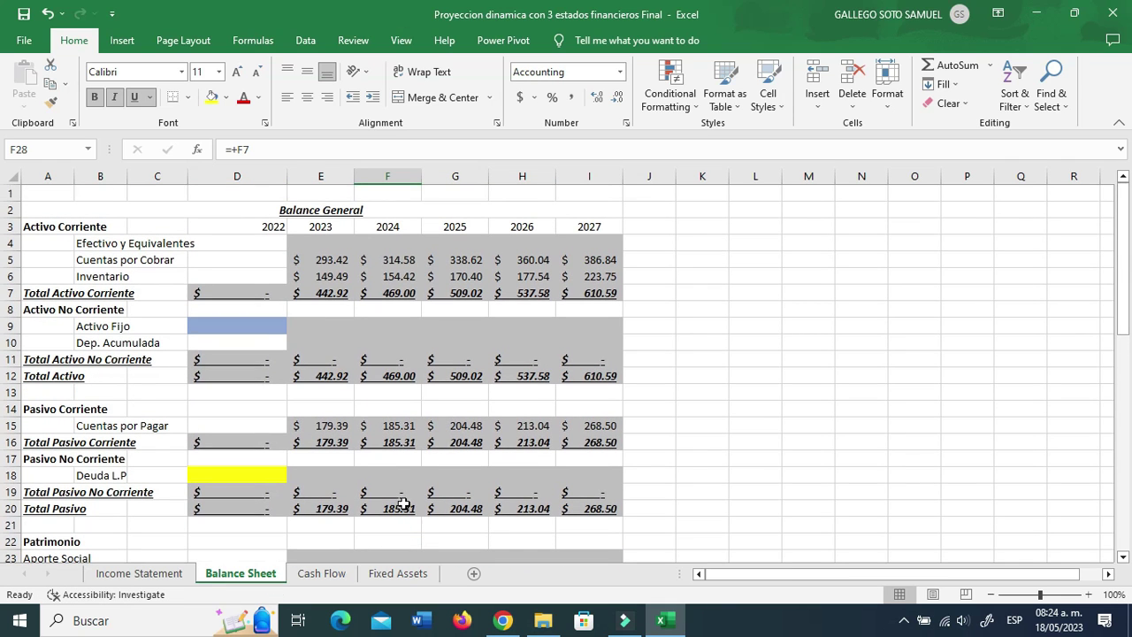
- Go from the balance sheet's Dep. Acumulada row to the Fixed Assets sheet and examine its machine investments and Total Inversion formula
{"action": "left_click", "coordinate": [289, 343]}
{"action": "left_click", "coordinate": [253, 345]}
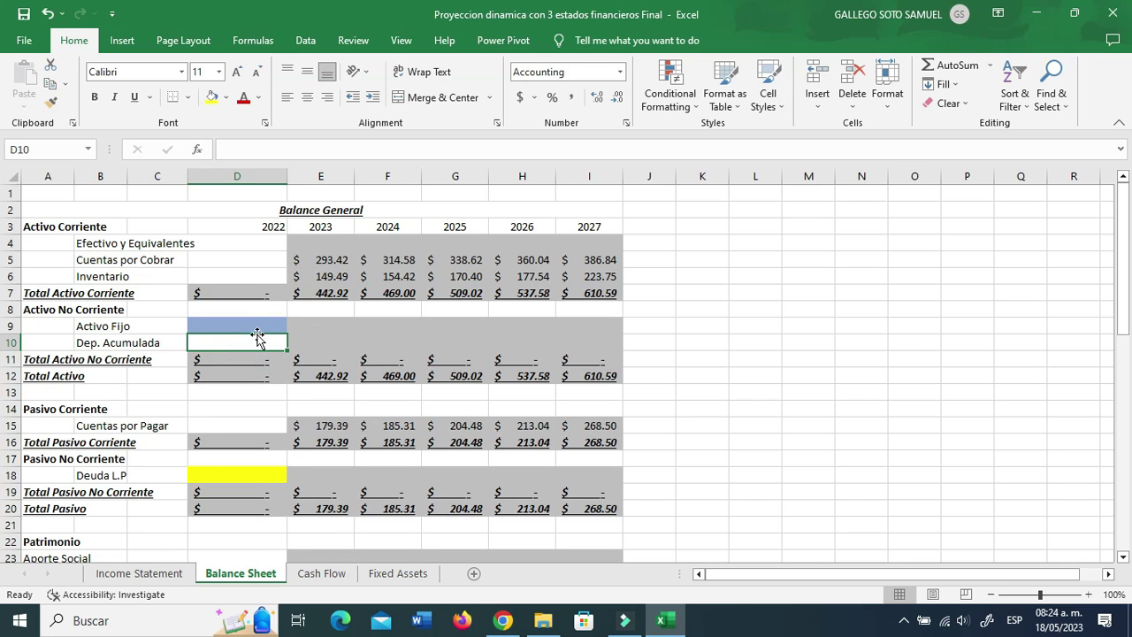
{"action": "left_click", "coordinate": [400, 573]}
{"action": "left_click", "coordinate": [230, 414]}
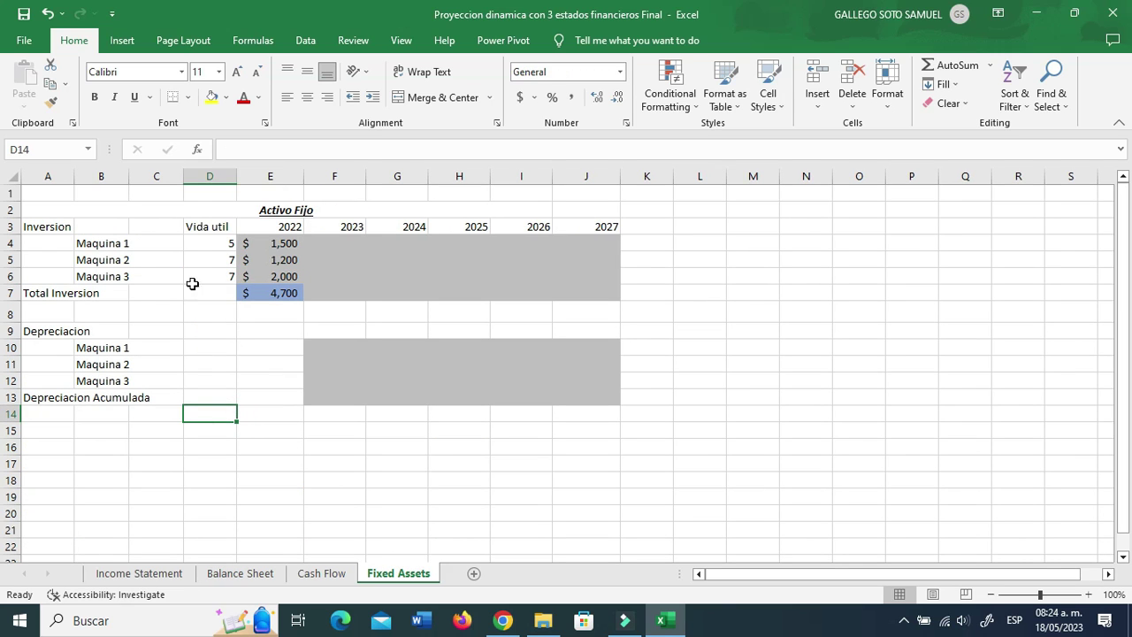
{"action": "left_click", "coordinate": [262, 292]}
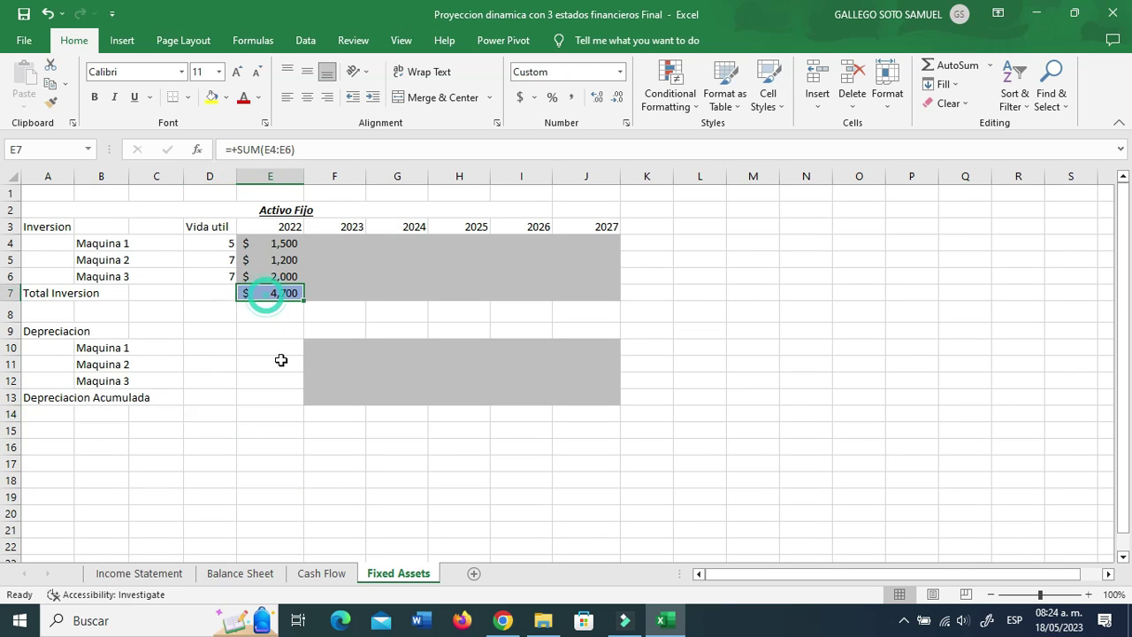
{"action": "left_click", "coordinate": [337, 243]}
{"action": "key", "text": "Down"}
{"action": "key", "text": "Down"}
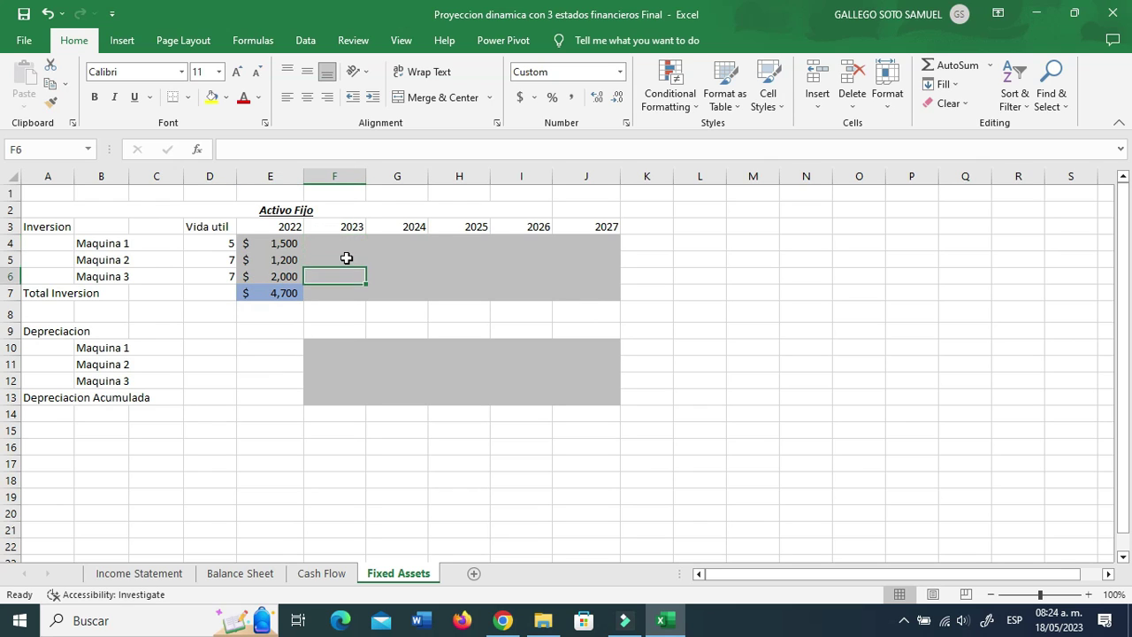
{"action": "key", "text": "Left"}
{"action": "key", "text": "Down"}
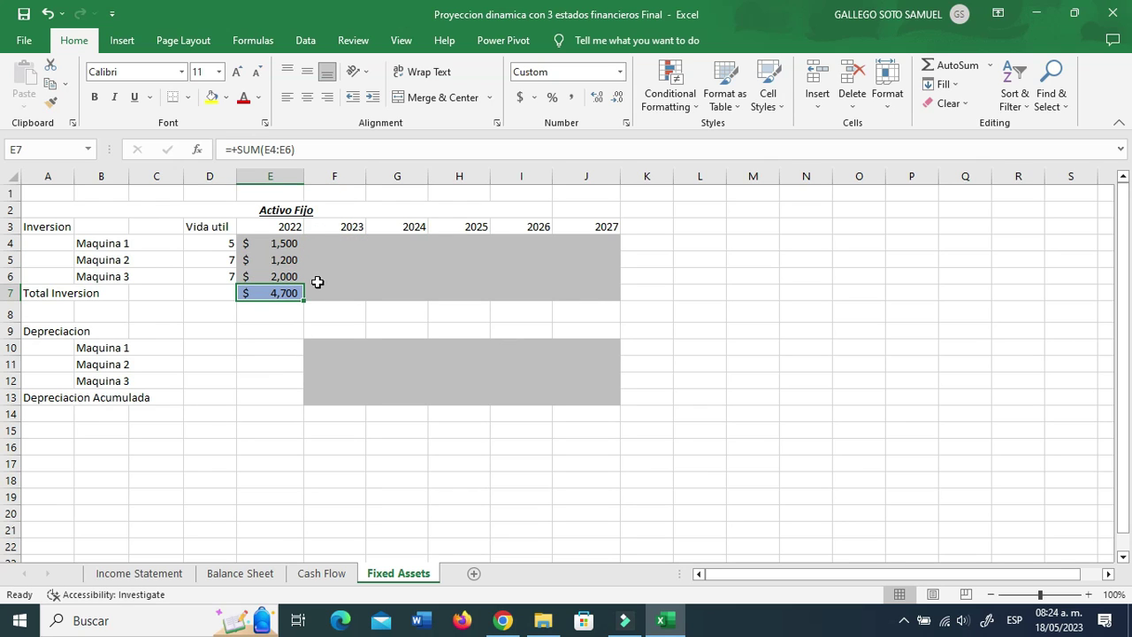
- Enter a formula for the 2023 Total Inversion in F7 of the Fixed Assets sheet
{"action": "left_click", "coordinate": [323, 291]}
{"action": "type", "text": "+s"}
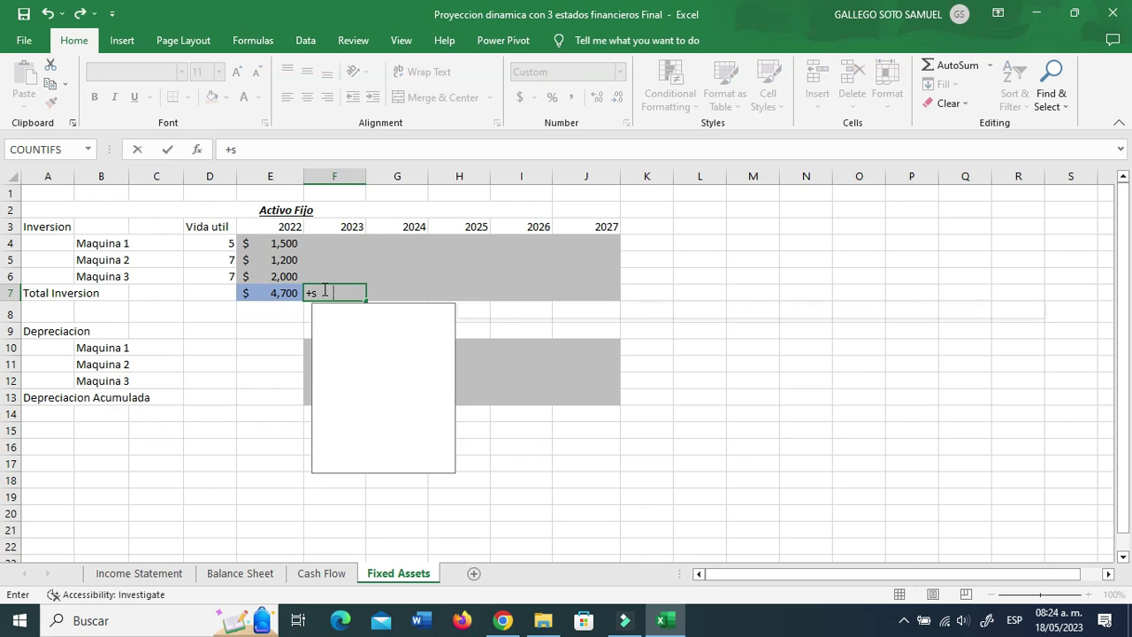
- Complete the 2023 Total Inversion formula in F7 as the sum of F4:F6 and fill it across to 2027 (J7)
{"action": "type", "text": "um("}
{"action": "key", "text": "Up"}
{"action": "key", "text": "Up"}
{"action": "key", "text": "Up"}
{"action": "key", "text": "shift+Down"}
{"action": "key", "text": "shift+Down"}
{"action": "key", "text": "Return"}
{"action": "left_click", "coordinate": [321, 291]}
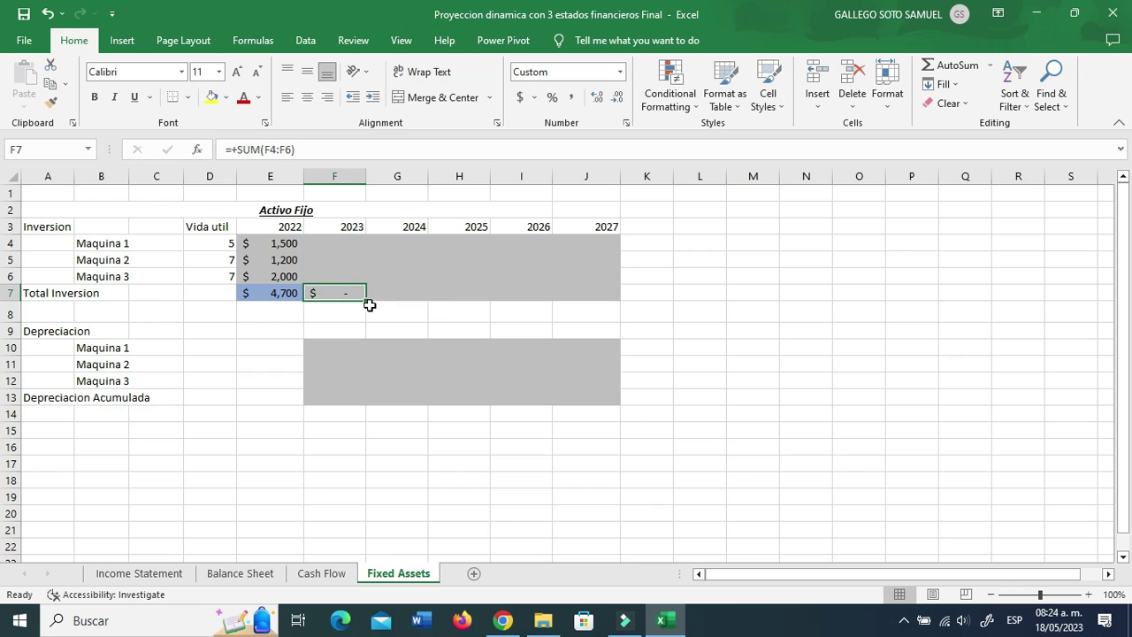
{"action": "left_click_drag", "start_coordinate": [368, 301], "coordinate": [622, 298]}
- Enter a trial investment of 1000 for Maquina 2 in 2024 (G5) and clear it again
{"action": "left_click", "coordinate": [417, 255]}
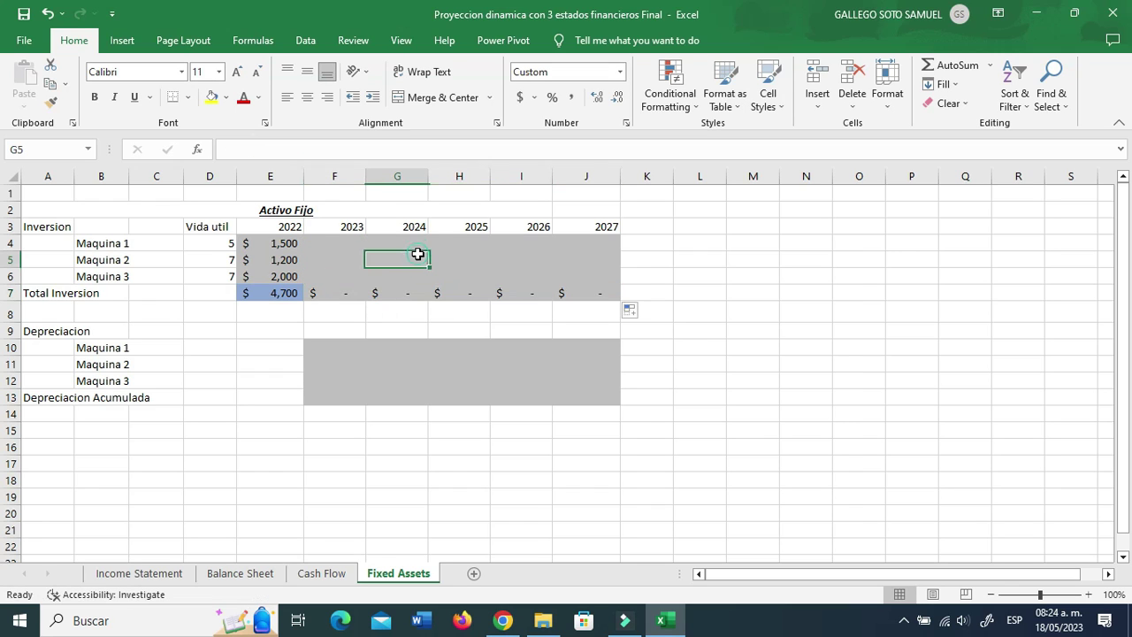
{"action": "type", "text": "1"}
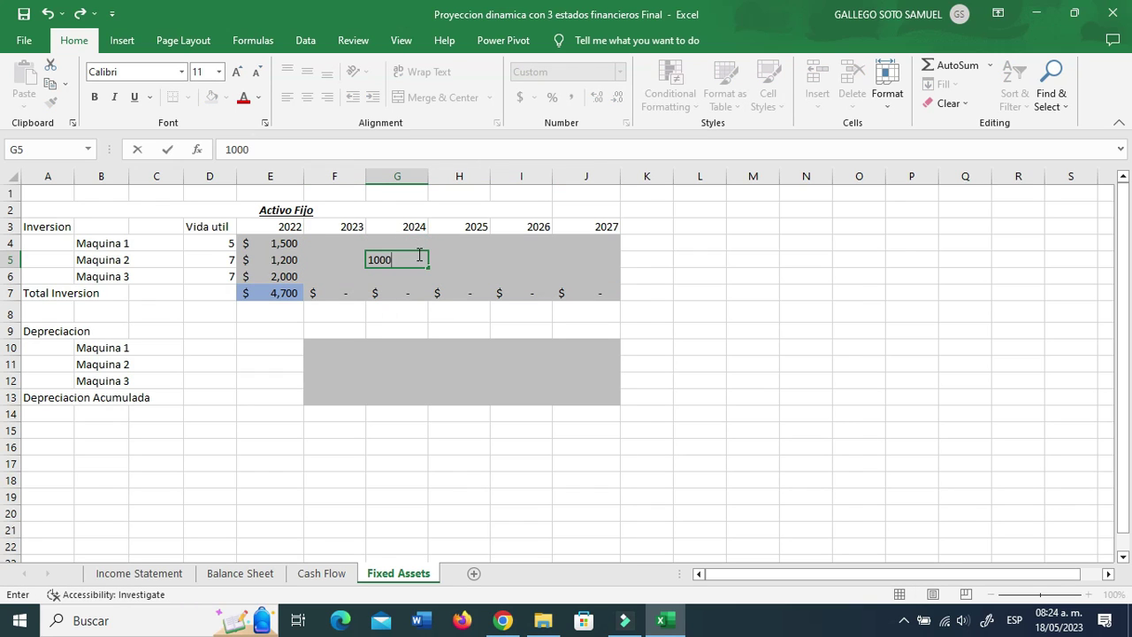
{"action": "type", "text": "00"}
{"action": "key", "text": "Return"}
{"action": "left_click", "coordinate": [417, 254]}
{"action": "key", "text": "Delete"}
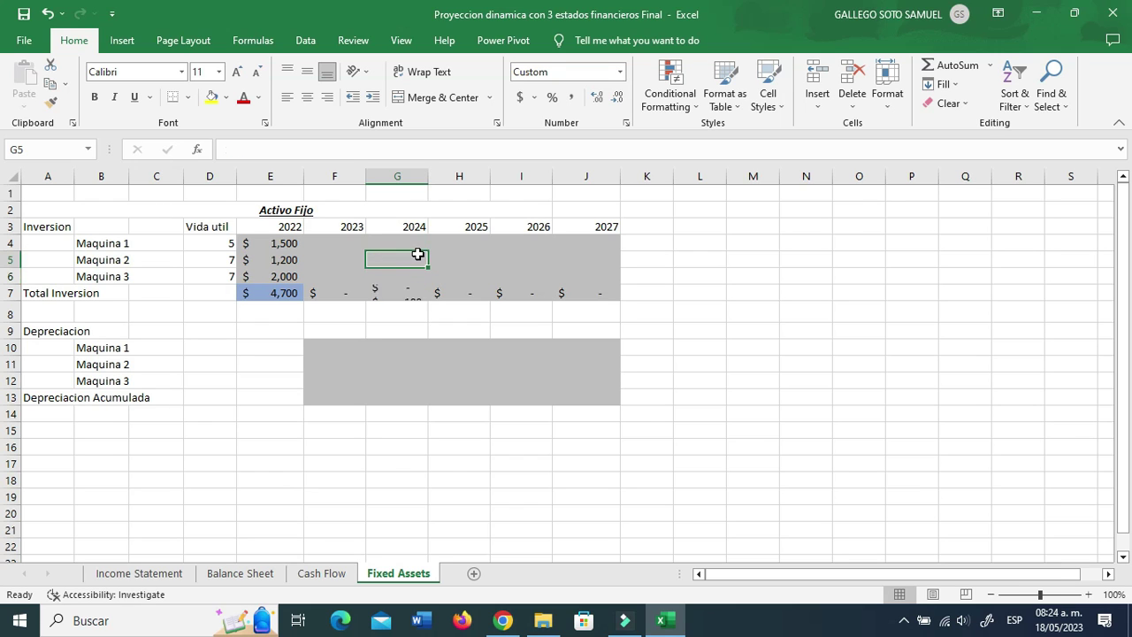
- Calculate Maquina 1's 2023 depreciation in F10 with the formula +E4/$D4, keeping the useful-life column fixed
{"action": "left_click", "coordinate": [326, 347]}
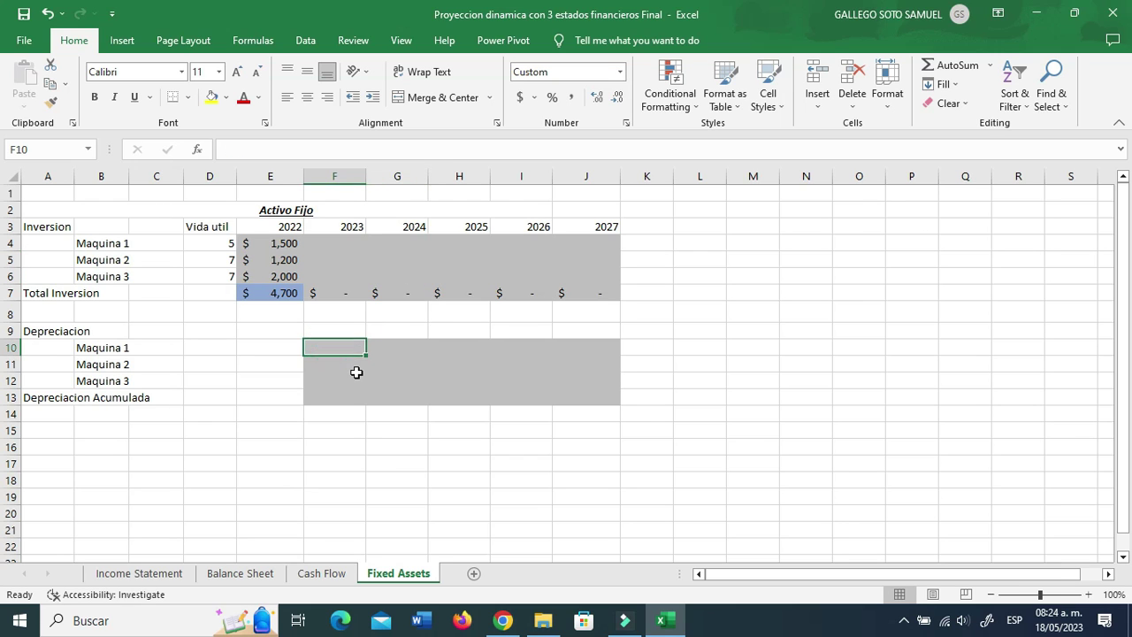
{"action": "type", "text": "+"}
{"action": "key", "text": "Left"}
{"action": "key", "text": "Up"}
{"action": "key", "text": "Up"}
{"action": "key", "text": "Up"}
{"action": "key", "text": "Up"}
{"action": "key", "text": "Up"}
{"action": "key", "text": "Up"}
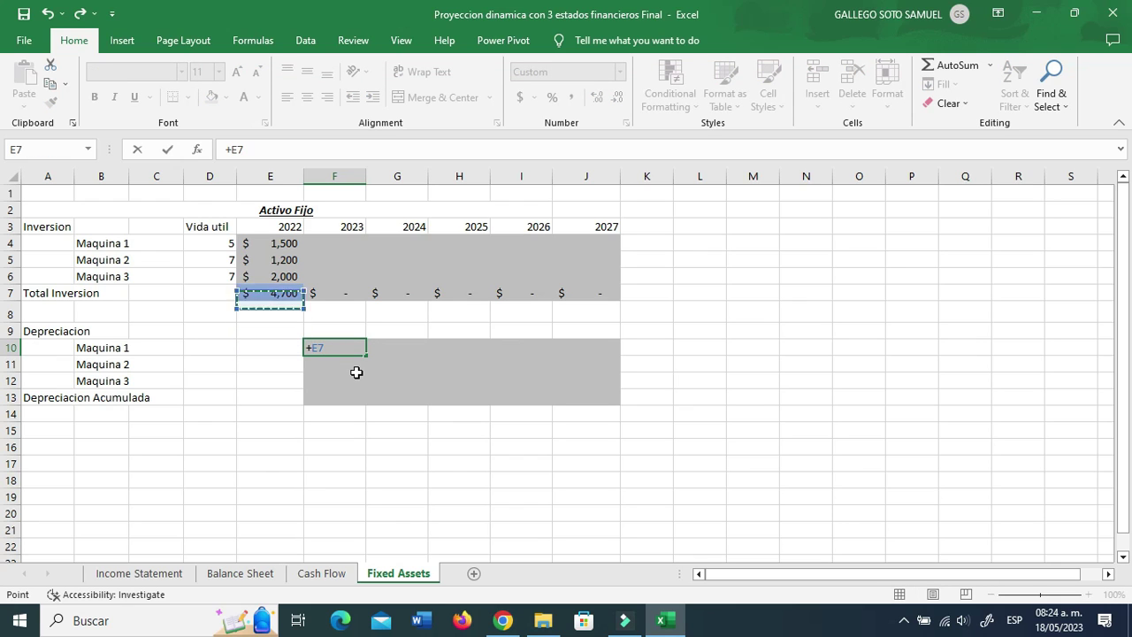
{"action": "type", "text": "/"}
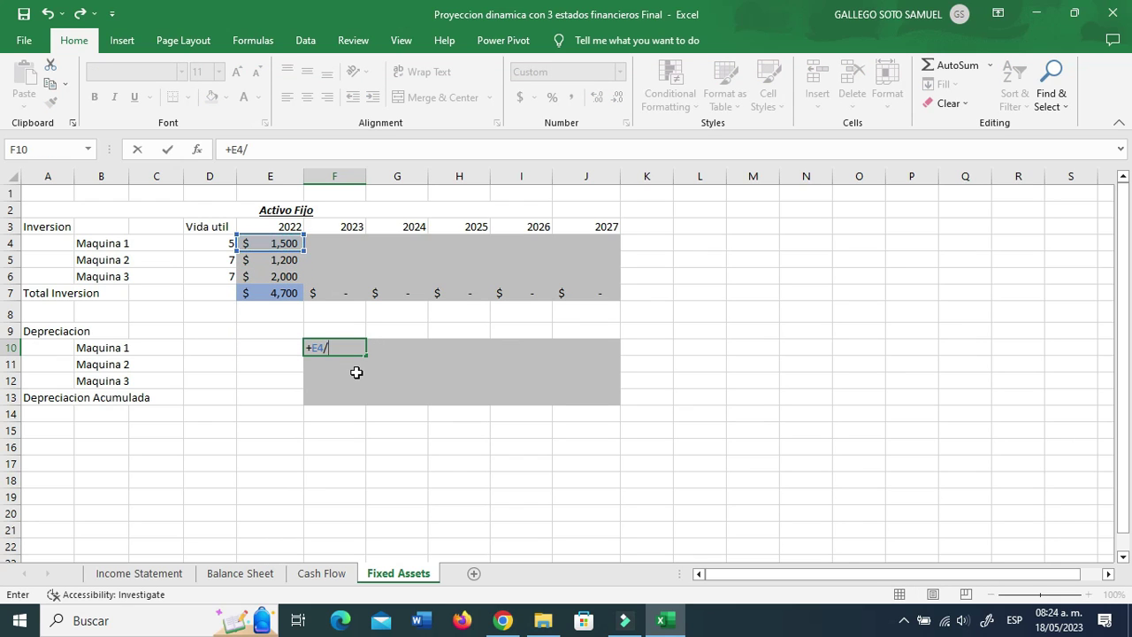
{"action": "key", "text": "Left"}
{"action": "key", "text": "Left"}
{"action": "key", "text": "Up"}
{"action": "key", "text": "Up"}
{"action": "key", "text": "Up"}
{"action": "key", "text": "Up"}
{"action": "key", "text": "Up"}
{"action": "key", "text": "Up"}
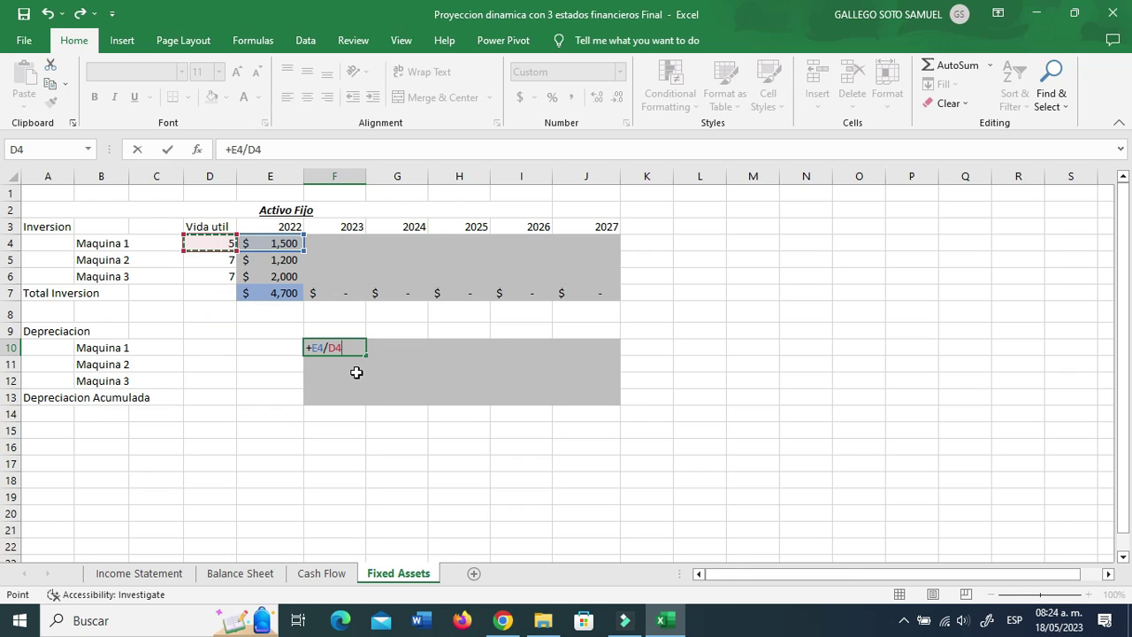
{"action": "key", "text": "F4"}
{"action": "key", "text": "F4"}
{"action": "key", "text": "F4"}
{"action": "key", "text": "Return"}
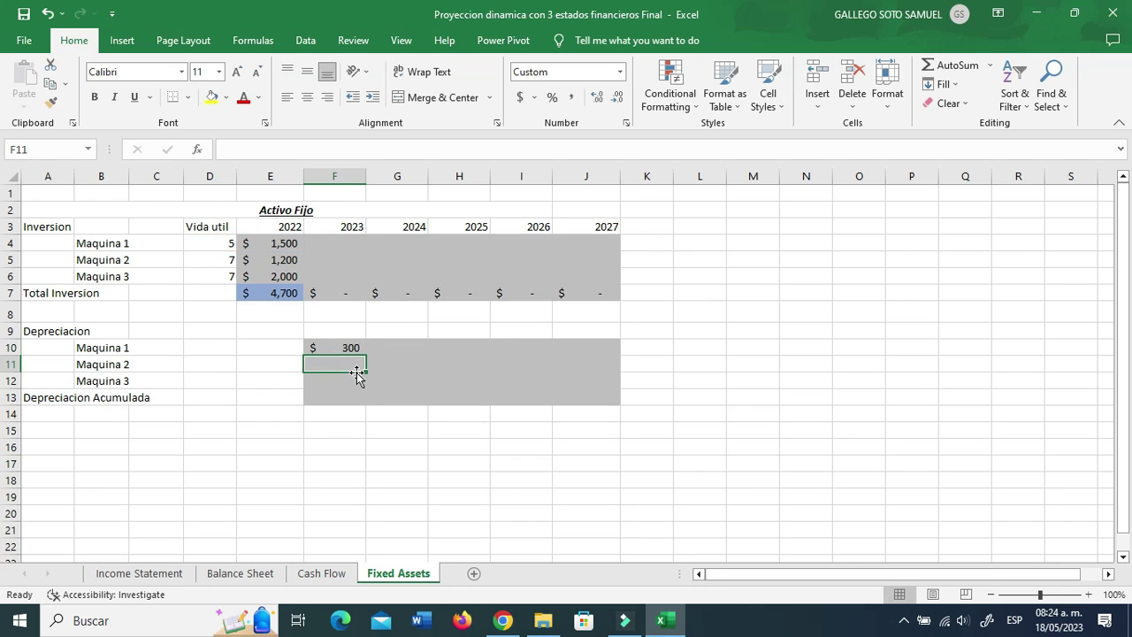
- Calculate Maquina 1's 2024 depreciation in G10 with the formula +F10+F4/$D4
{"action": "key", "text": "Up"}
{"action": "key", "text": "Right"}
{"action": "type", "text": "+"}
{"action": "key", "text": "Left"}
{"action": "type", "text": "+"}
{"action": "key", "text": "Left"}
{"action": "key", "text": "Up"}
{"action": "key", "text": "Up"}
{"action": "key", "text": "Up"}
{"action": "key", "text": "Up"}
{"action": "key", "text": "Up"}
{"action": "key", "text": "Up"}
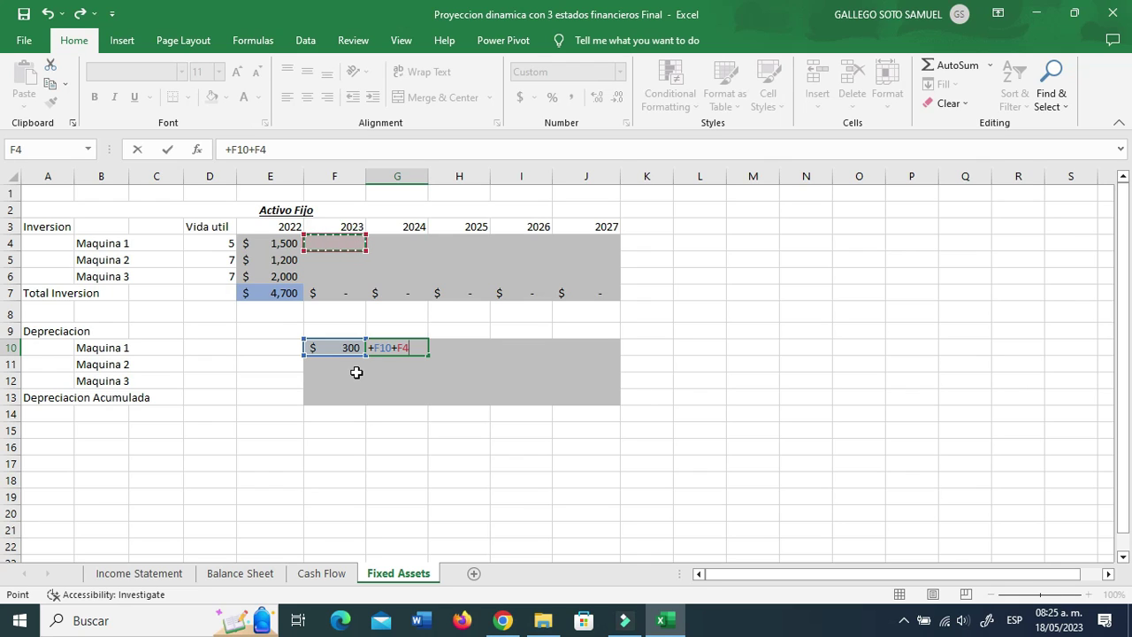
{"action": "type", "text": "/"}
{"action": "left_click", "coordinate": [209, 243]}
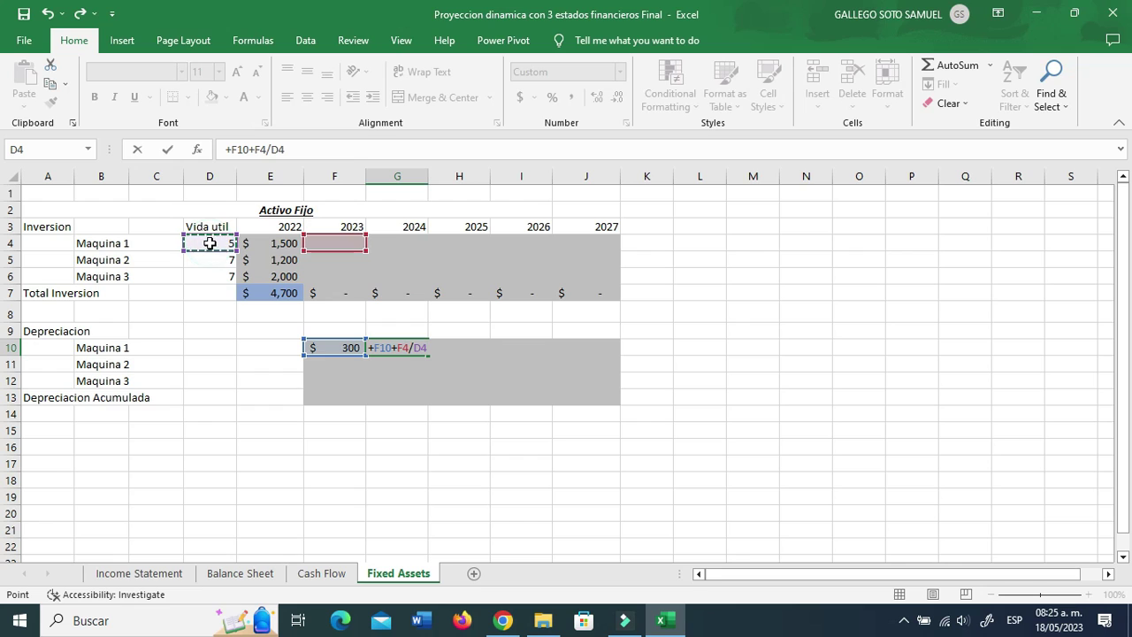
{"action": "key", "text": "F4"}
{"action": "key", "text": "F4"}
{"action": "key", "text": "F4"}
{"action": "key", "text": "Return"}
{"action": "key", "text": "Up"}
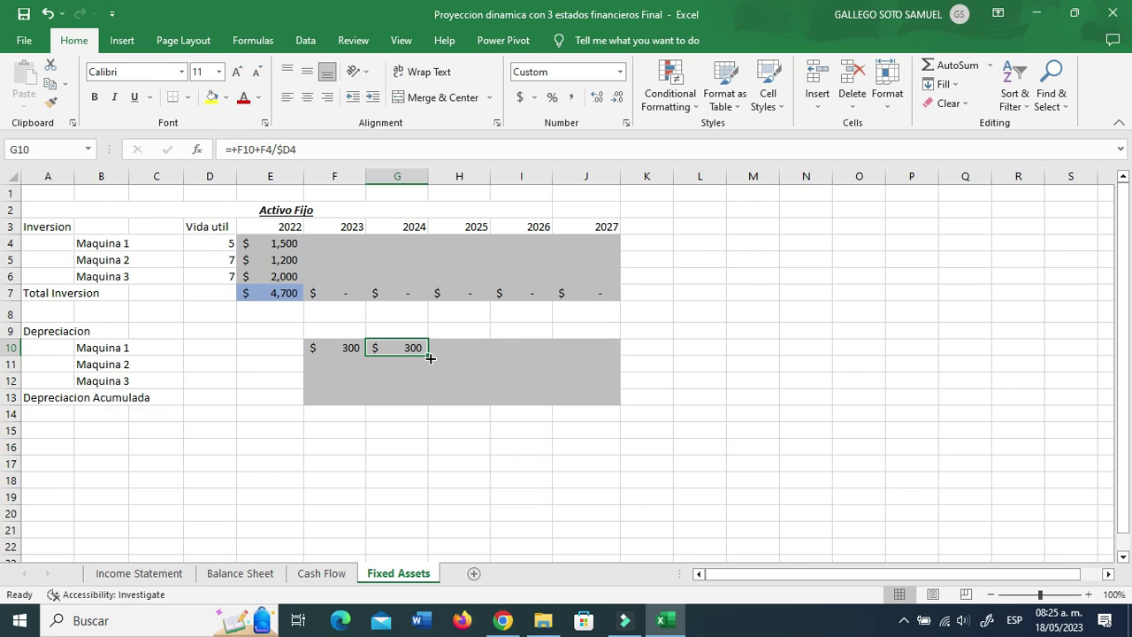
- Fill the G10 depreciation formula across to 2027 and down to Maquina 3, and fill F10 down to F12
{"action": "left_click_drag", "start_coordinate": [428, 354], "coordinate": [623, 384]}
{"action": "left_click", "coordinate": [351, 347]}
{"action": "left_click_drag", "start_coordinate": [368, 354], "coordinate": [372, 383]}
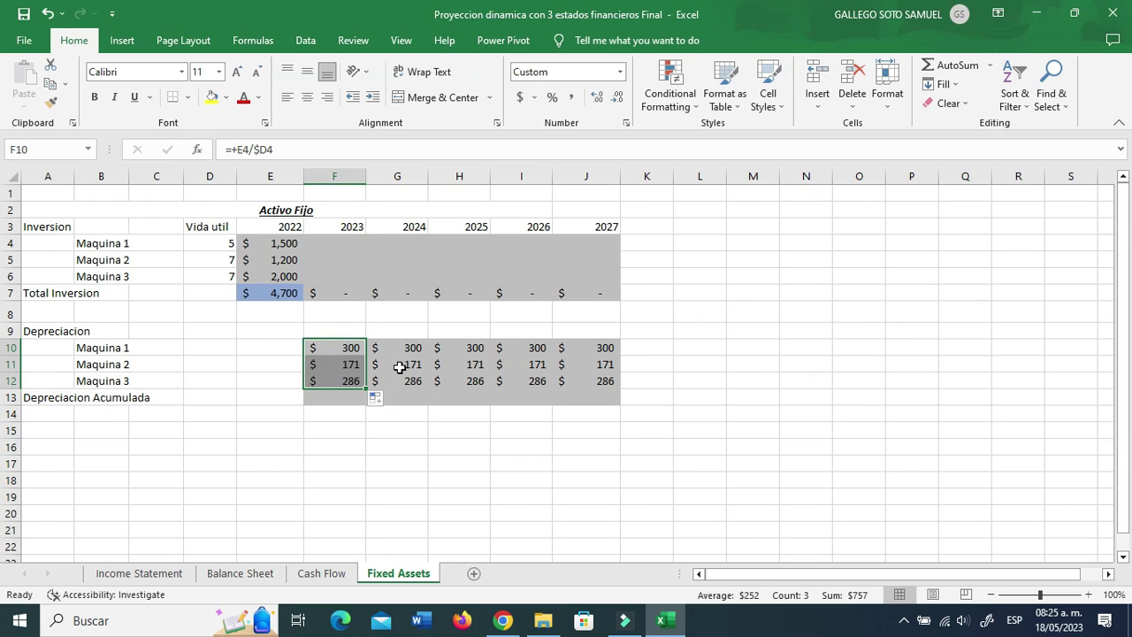
- Enter a trial investment of 1500 for Maquina 3 in 2024 (G6)
{"action": "left_click", "coordinate": [400, 365]}
{"action": "left_click", "coordinate": [417, 277]}
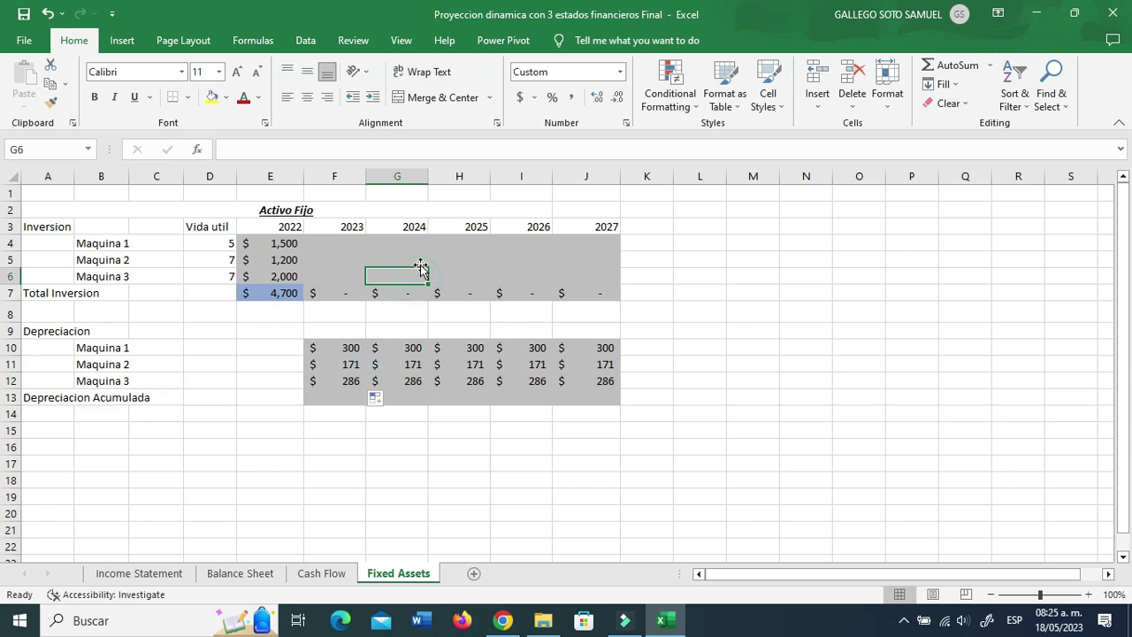
{"action": "type", "text": "1500"}
{"action": "key", "text": "Return"}
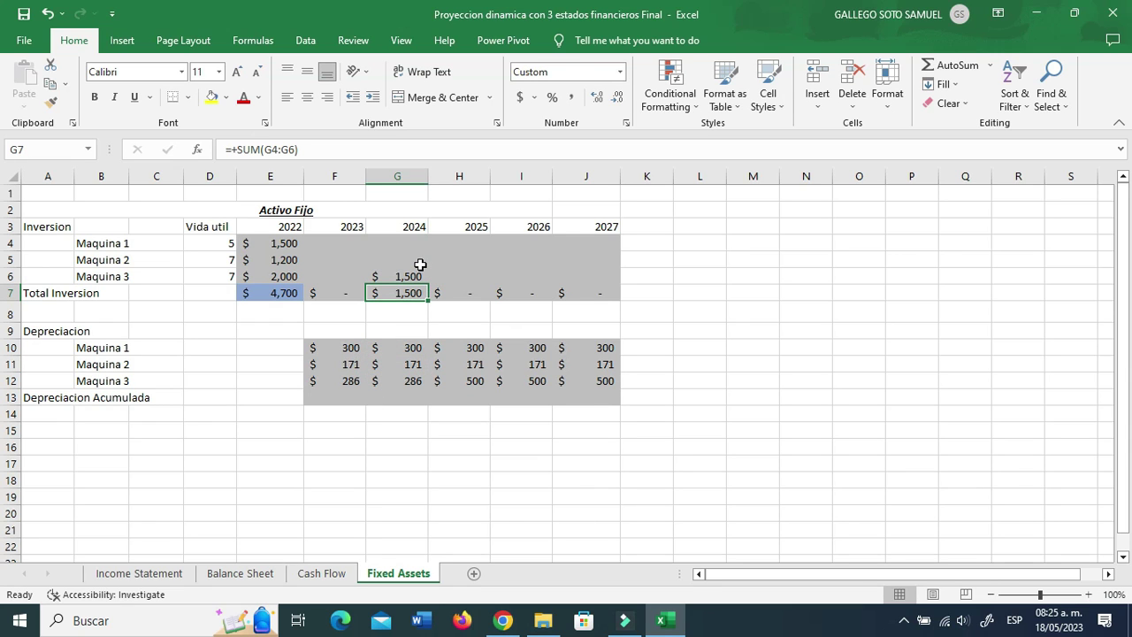
- Try 100 in the 2025 Total Inversion cell (H7) and clear the cell
{"action": "key", "text": "Right"}
{"action": "type", "text": "100"}
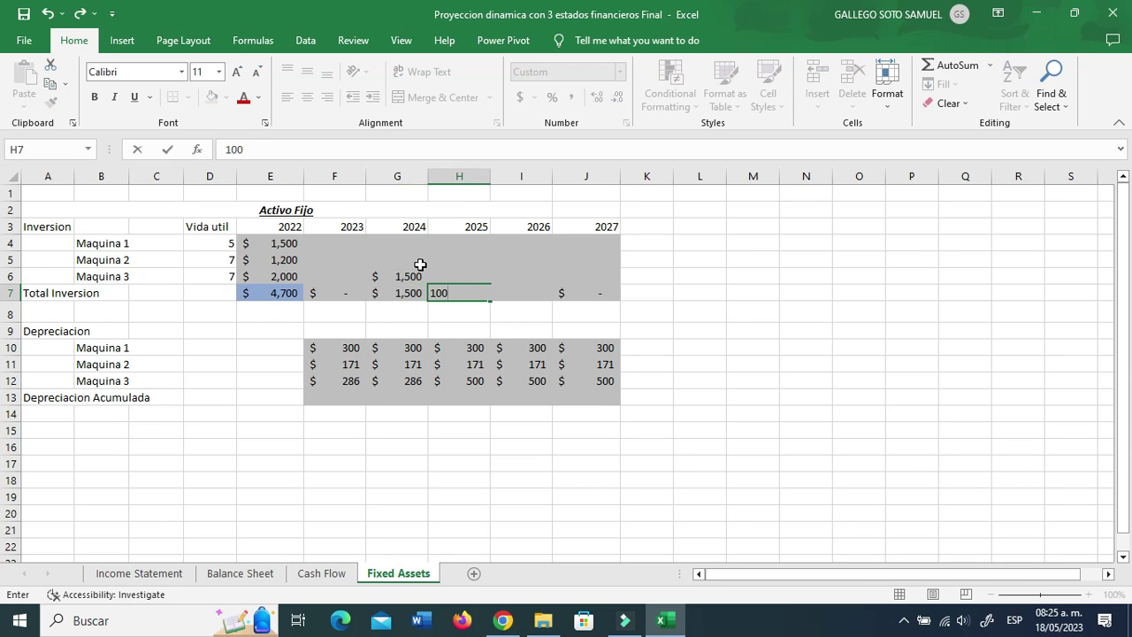
{"action": "key", "text": "Return"}
{"action": "key", "text": "Up"}
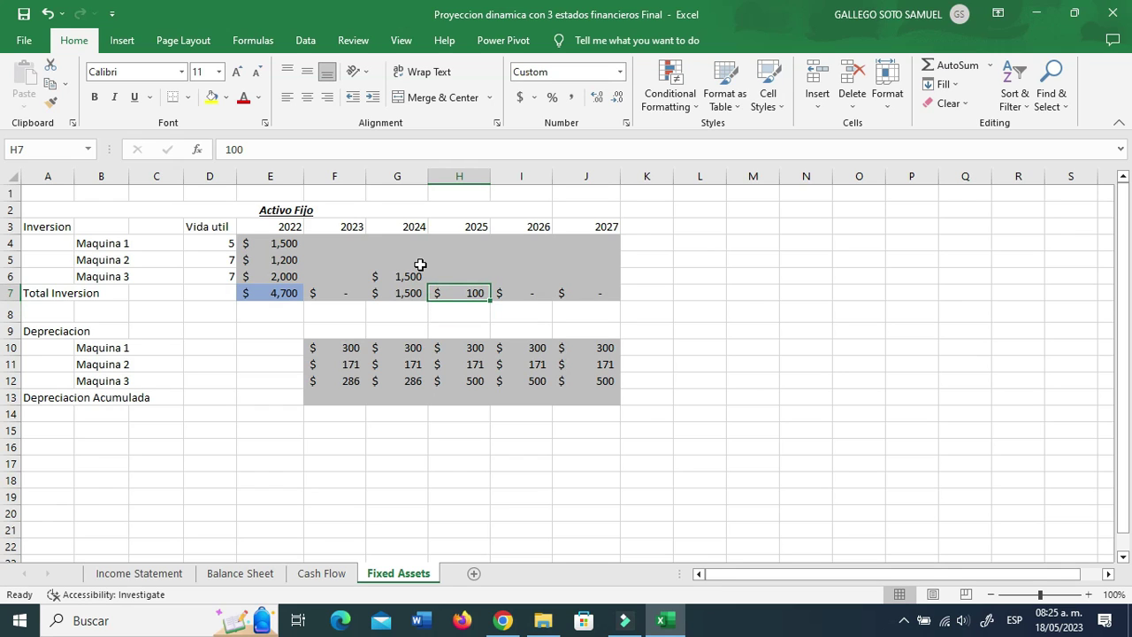
{"action": "key", "text": "Delete"}
- Copy the 2024 Total Inversion formula from G7 into the 2025 cell H7
{"action": "key", "text": "Left"}
{"action": "key", "text": "Up"}
{"action": "key", "text": "Right"}
{"action": "key", "text": "Down"}
{"action": "key", "text": "Left"}
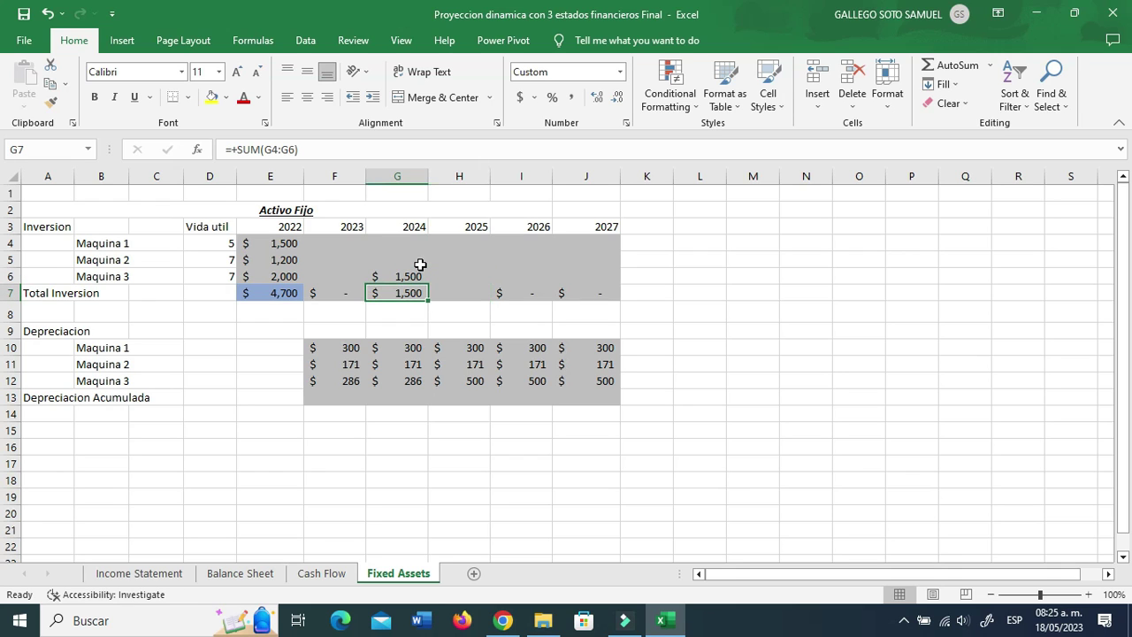
{"action": "key", "text": "ctrl+c"}
{"action": "key", "text": "Right"}
{"action": "key", "text": "ctrl+v"}
- Enter a trial investment of 1,000 for Maquina 3 in 2025 (H6) and clear the trial investments in G6:H6
{"action": "key", "text": "Up"}
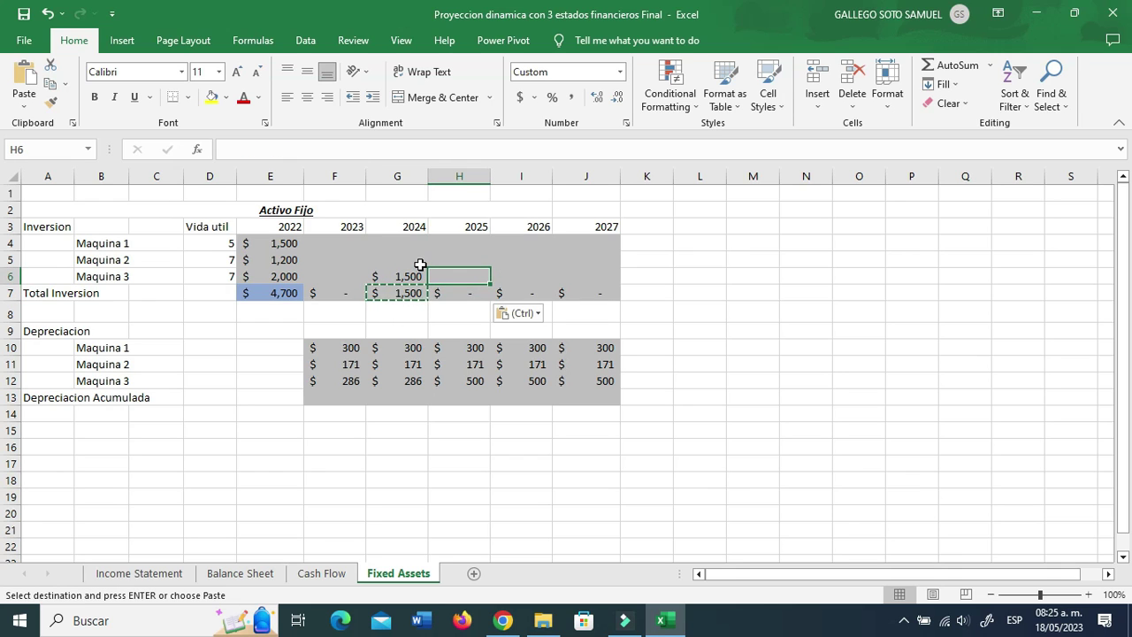
{"action": "type", "text": "1,000"}
{"action": "key", "text": "Return"}
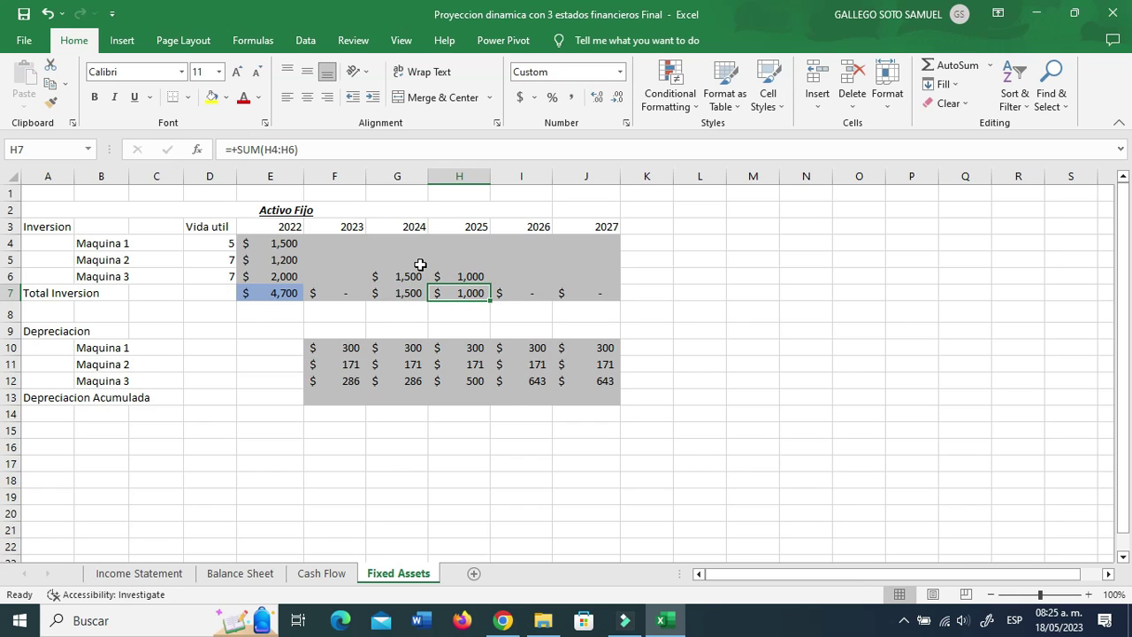
{"action": "key", "text": "Up"}
{"action": "key", "text": "shift+Left"}
{"action": "key", "text": "Delete"}
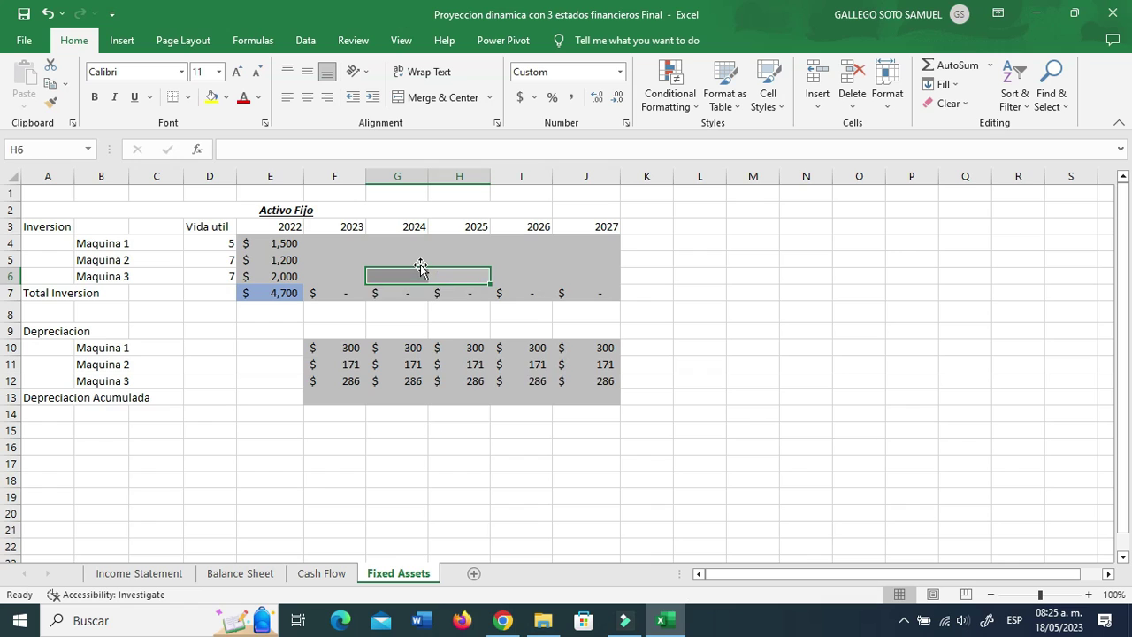
- Sum the three machines' 2023 depreciation (F10:F12) in the Depreciacion Acumulada cell F13
{"action": "key", "text": "Left"}
{"action": "key", "text": "Down"}
{"action": "key", "text": "Down"}
{"action": "key", "text": "Down"}
{"action": "key", "text": "Down"}
{"action": "key", "text": "Down"}
{"action": "key", "text": "Down"}
{"action": "key", "text": "Left"}
{"action": "key", "text": "Down"}
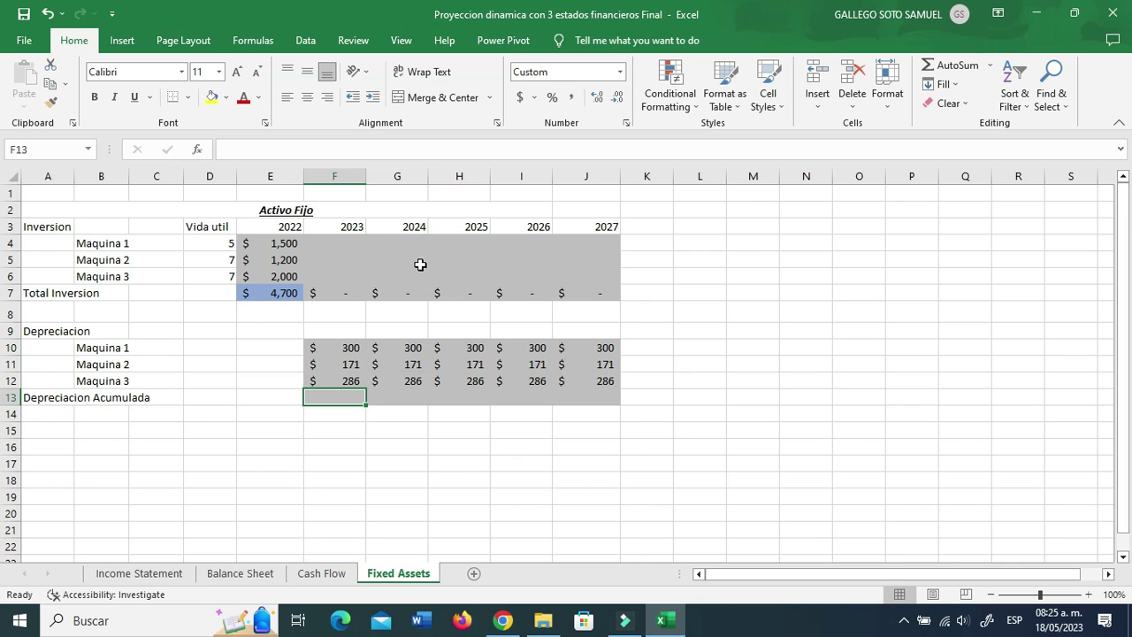
{"action": "type", "text": "+sum("}
{"action": "key", "text": "Up"}
{"action": "key", "text": "Up"}
{"action": "key", "text": "Up"}
{"action": "key", "text": "shift+Down"}
{"action": "key", "text": "shift+Down"}
{"action": "key", "text": "Return"}
- Calculate the 2024 Depreciacion Acumulada in G13 with +F13+SUM(G10:G12), accepting the correction of the missing parenthesis
{"action": "key", "text": "Up"}
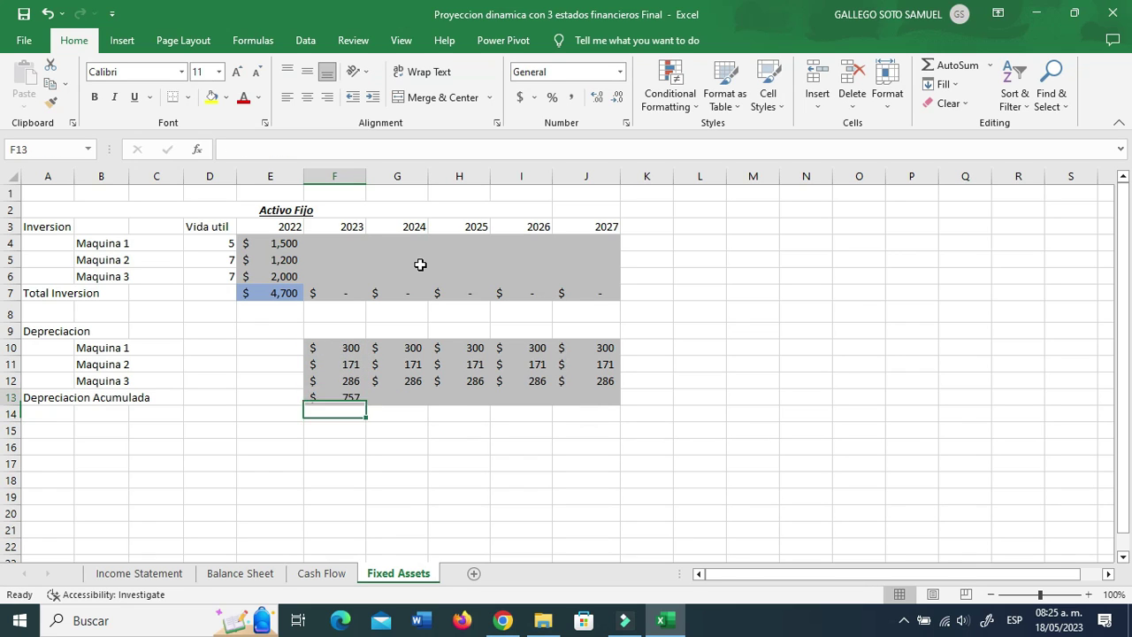
{"action": "key", "text": "Right"}
{"action": "type", "text": "+"}
{"action": "key", "text": "Left"}
{"action": "type", "text": "+sy"}
{"action": "key", "text": "BackSpace"}
{"action": "type", "text": "um("}
{"action": "key", "text": "Up"}
{"action": "key", "text": "Up"}
{"action": "key", "text": "Up"}
{"action": "key", "text": "shift+Down"}
{"action": "key", "text": "shift+Down"}
{"action": "key", "text": "Return"}
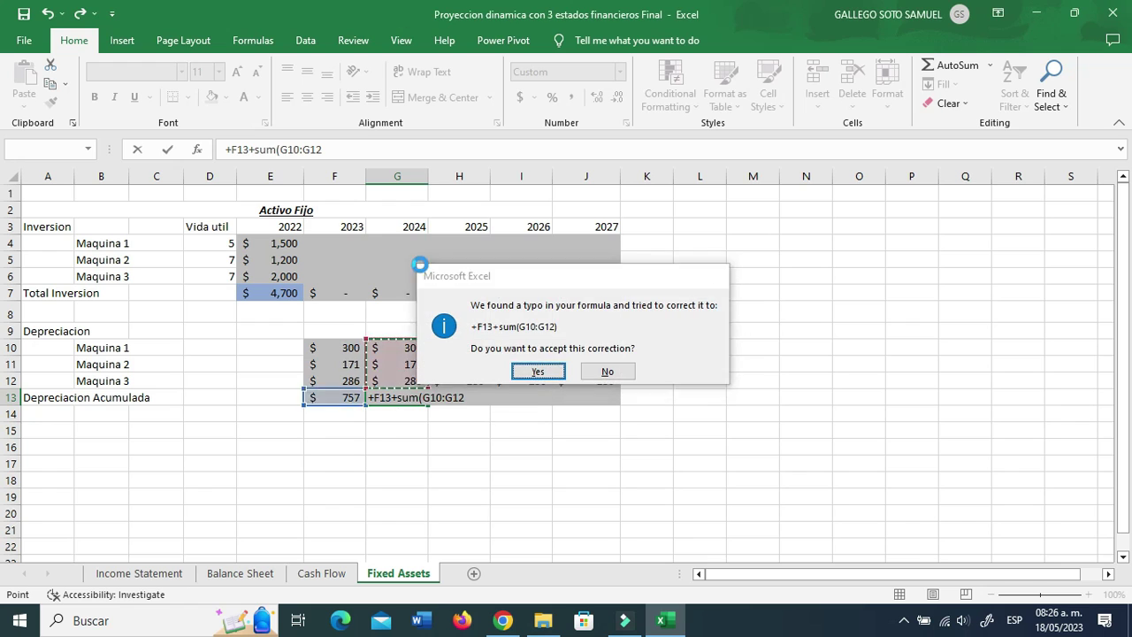
{"action": "key", "text": "Return"}
{"action": "key", "text": "Up"}
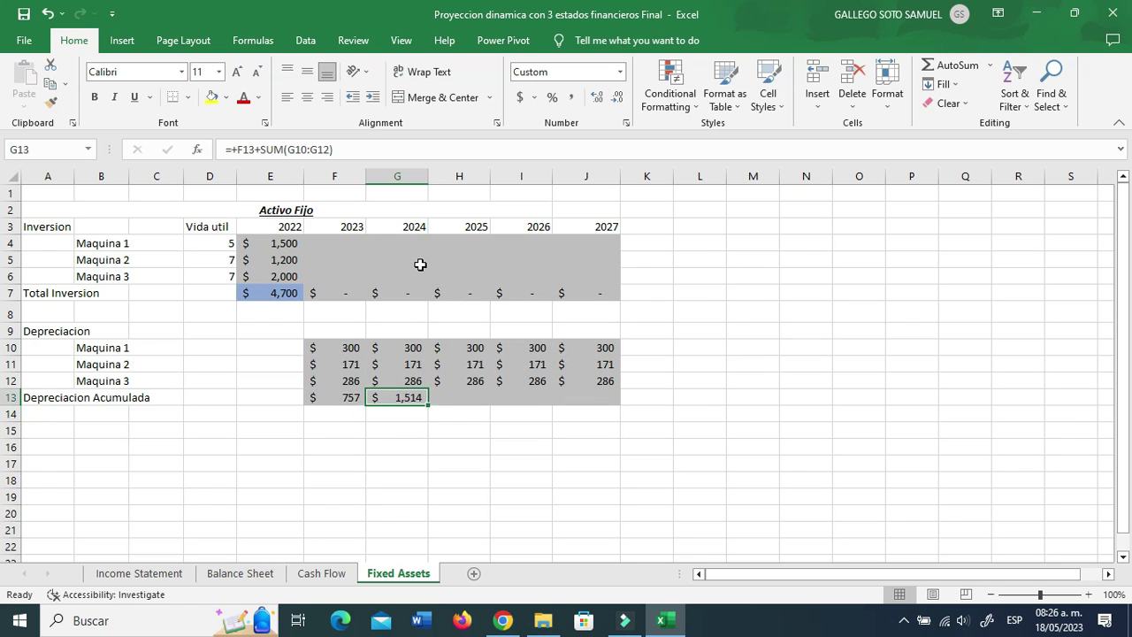
- Fill the G13 accumulated depreciation formula across to 2027 (J13)
{"action": "double_click", "coordinate": [399, 397]}
{"action": "key", "text": "Escape"}
{"action": "left_click_drag", "start_coordinate": [427, 405], "coordinate": [619, 406]}
{"action": "left_click", "coordinate": [345, 428]}
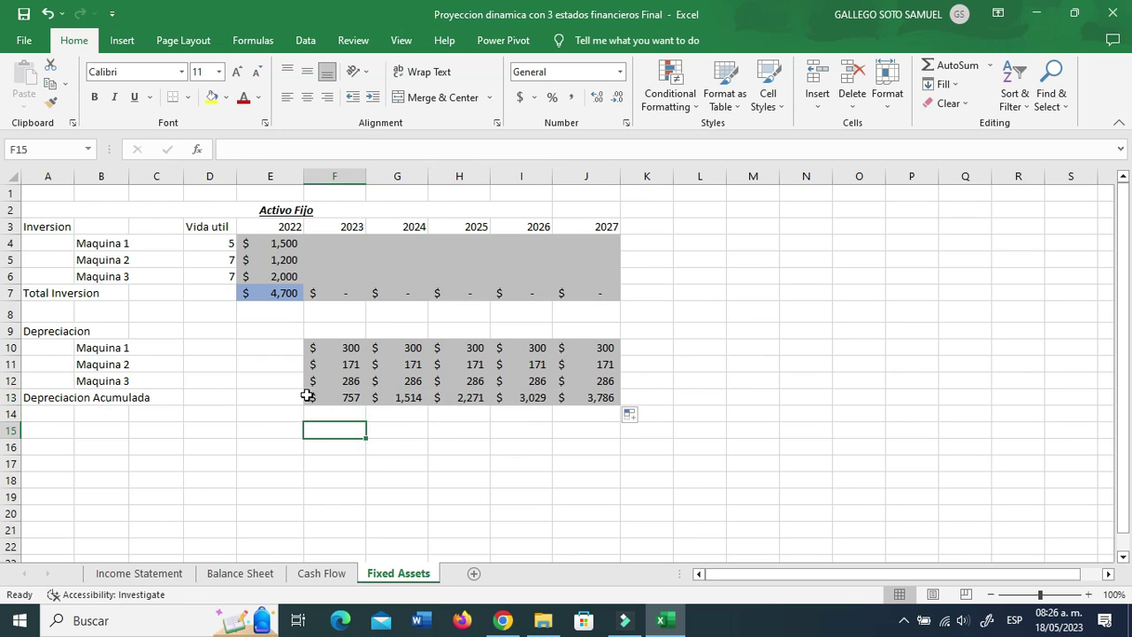
- In the Income Statement sheet's 2023 Depreciacion cell (E15), enter the negative sum of Fixed Assets F10:F12
{"action": "left_click", "coordinate": [346, 366]}
{"action": "left_click", "coordinate": [141, 573]}
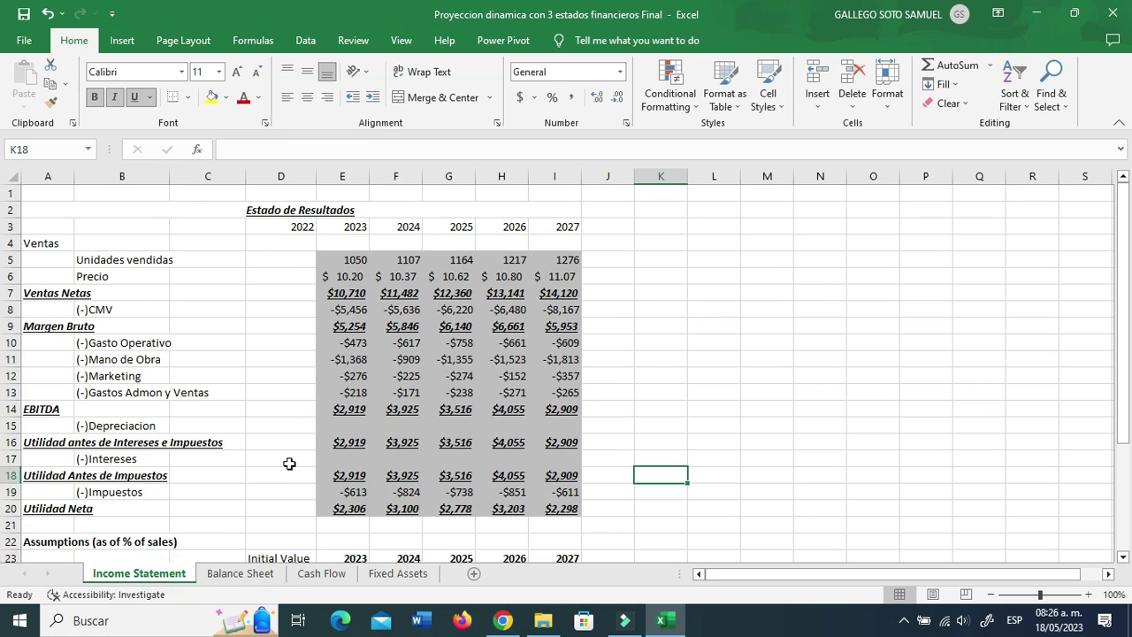
{"action": "left_click", "coordinate": [346, 434]}
{"action": "left_click", "coordinate": [348, 425]}
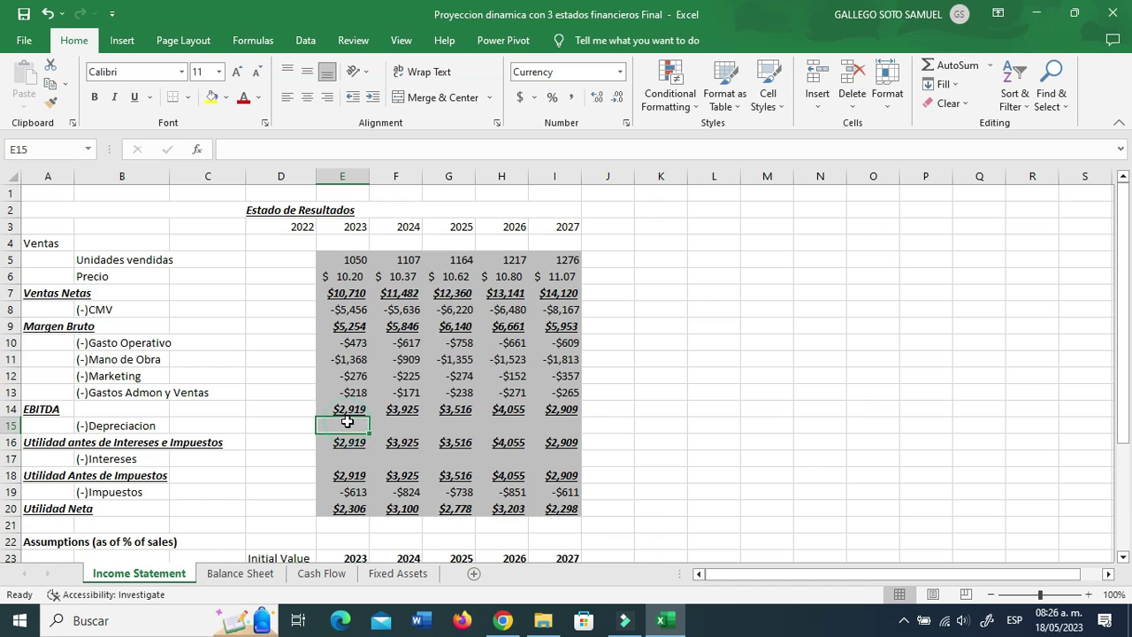
{"action": "type", "text": "-sum("}
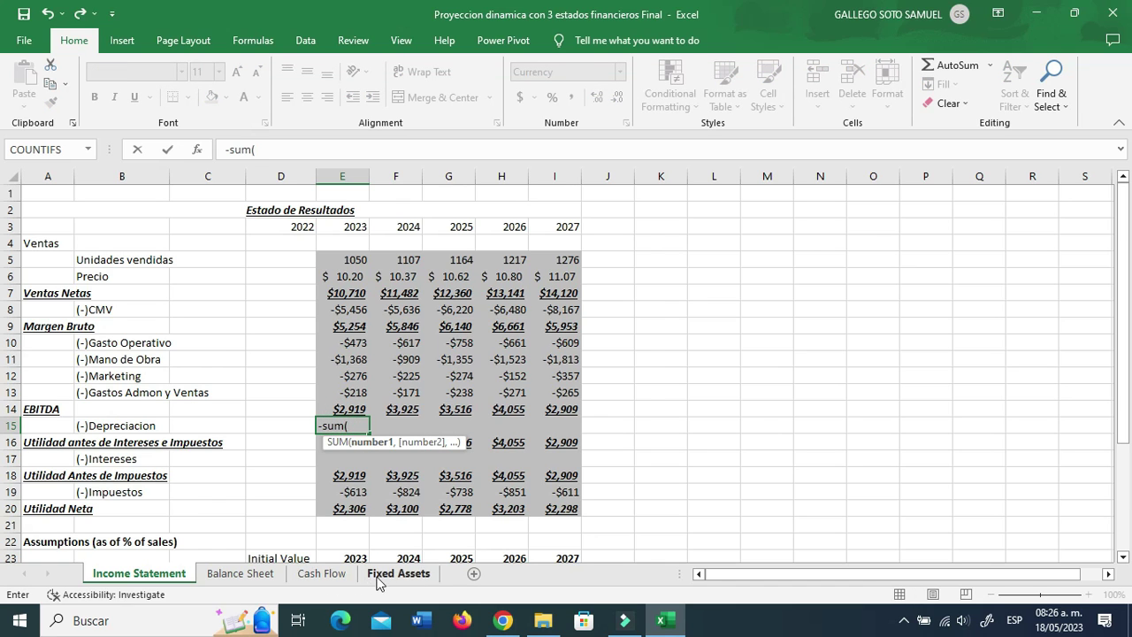
{"action": "left_click", "coordinate": [390, 573]}
{"action": "left_click_drag", "start_coordinate": [344, 350], "coordinate": [343, 376]}
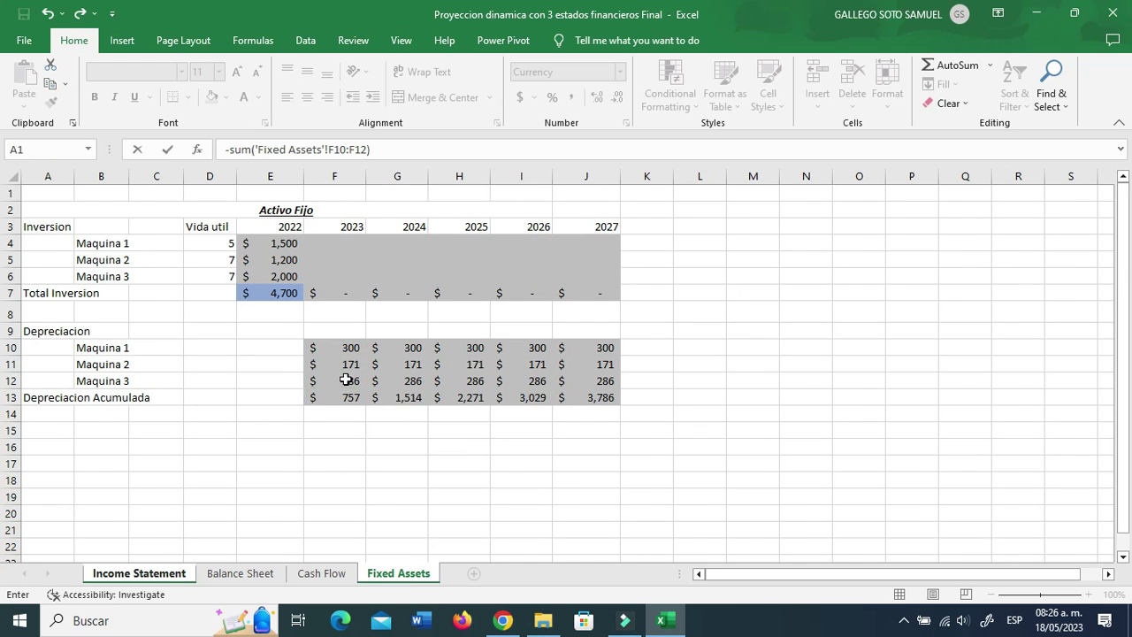
{"action": "key", "text": "Return"}
- Copy the 2023 Depreciacion formula across row 15 through 2027 (I15)
{"action": "key", "text": "Up"}
{"action": "key", "text": "ctrl+c"}
{"action": "key", "text": "shift+Right"}
{"action": "key", "text": "shift+Right"}
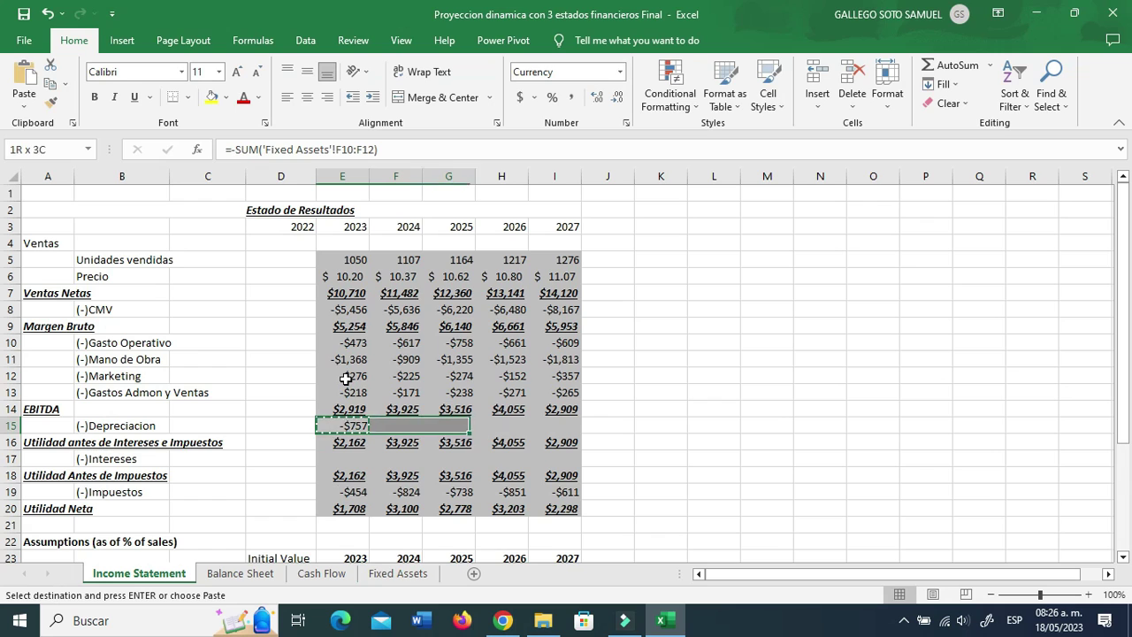
{"action": "key", "text": "shift+Right"}
{"action": "key", "text": "shift+Right"}
{"action": "key", "text": "ctrl+v"}
{"action": "key", "text": "Escape"}
{"action": "key", "text": "Down"}
{"action": "key", "text": "Down"}
{"action": "key", "text": "Down"}
{"action": "key", "text": "Up"}
{"action": "key", "text": "Down"}
{"action": "key", "text": "Down"}
{"action": "key", "text": "Up"}
{"action": "key", "text": "Up"}
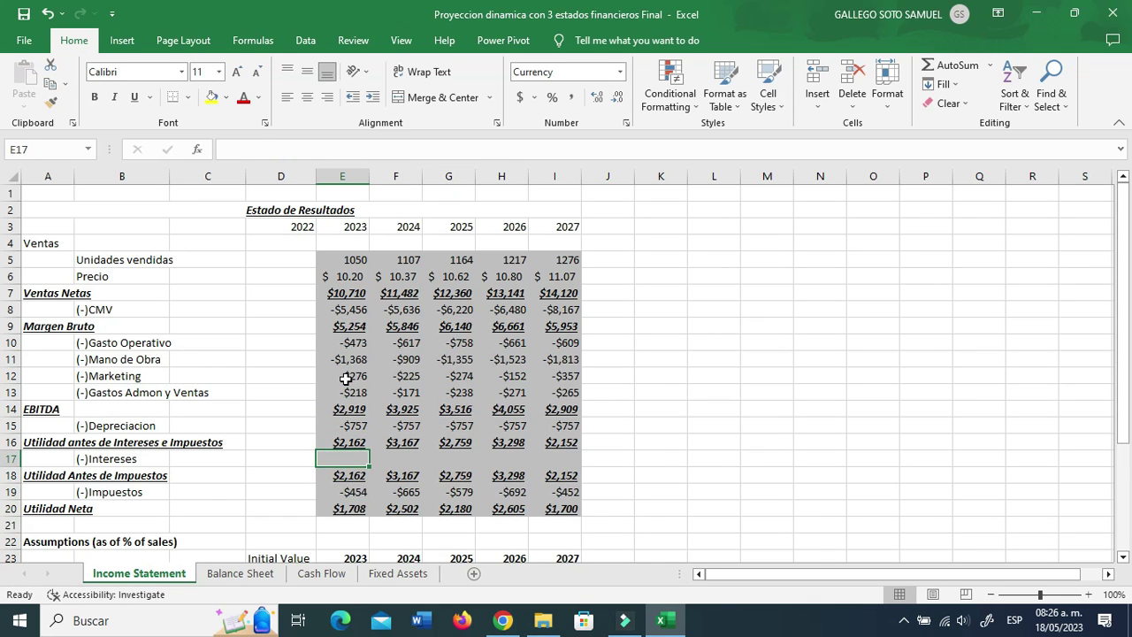
- Link the Balance Sheet's 2022 Activo Fijo cell (D9) to the 2022 Total Inversion in Fixed Assets E7
{"action": "left_click", "coordinate": [385, 575]}
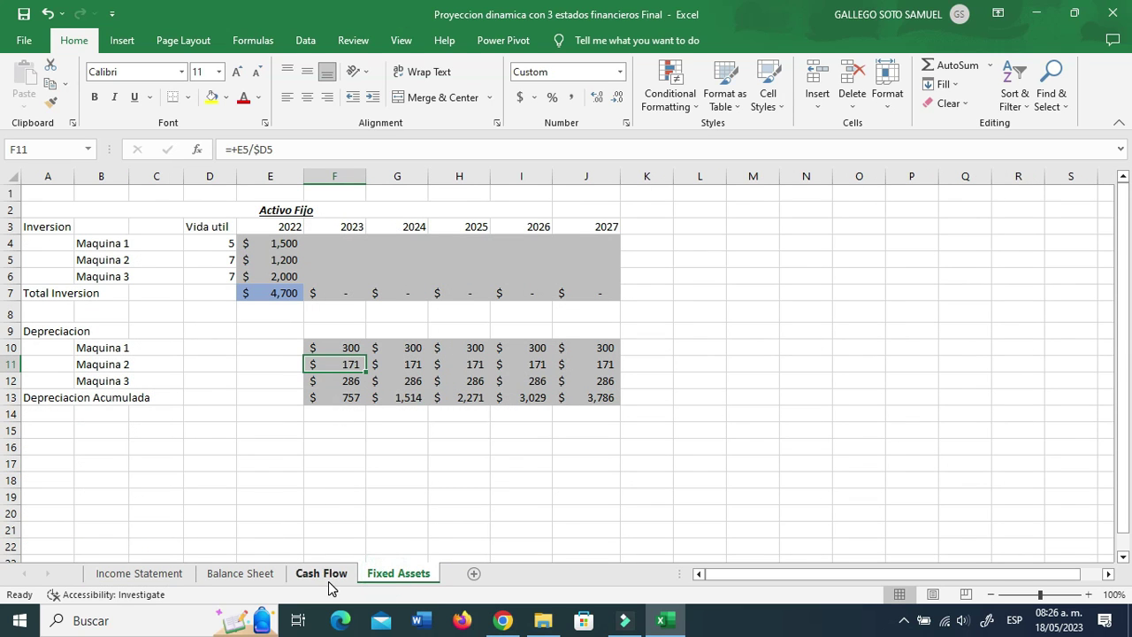
{"action": "left_click", "coordinate": [257, 575]}
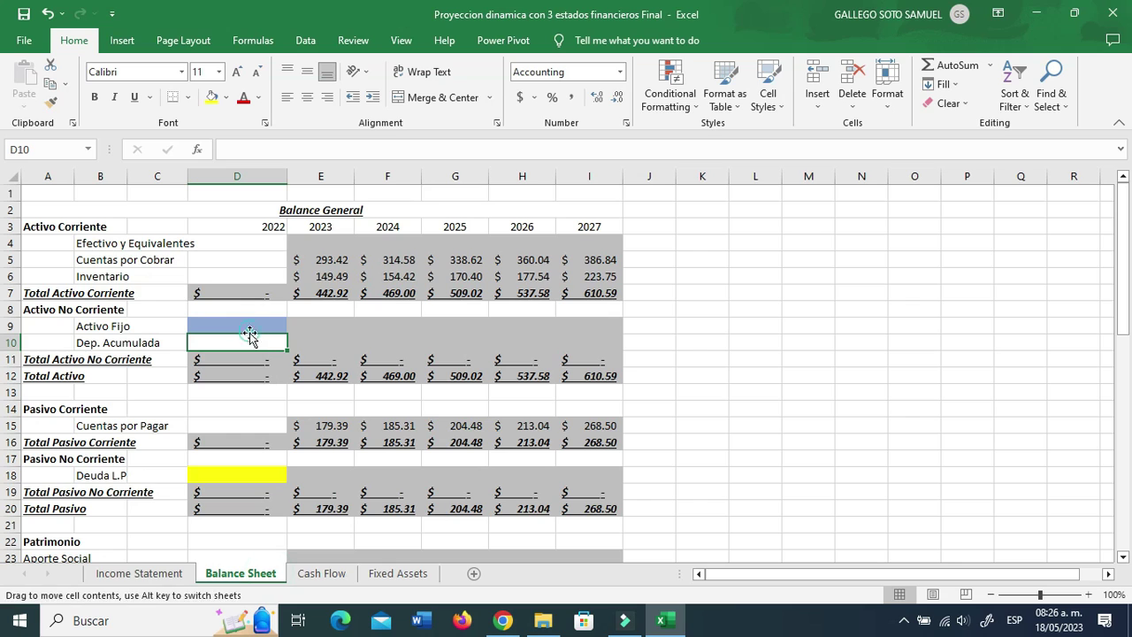
{"action": "left_click", "coordinate": [248, 325]}
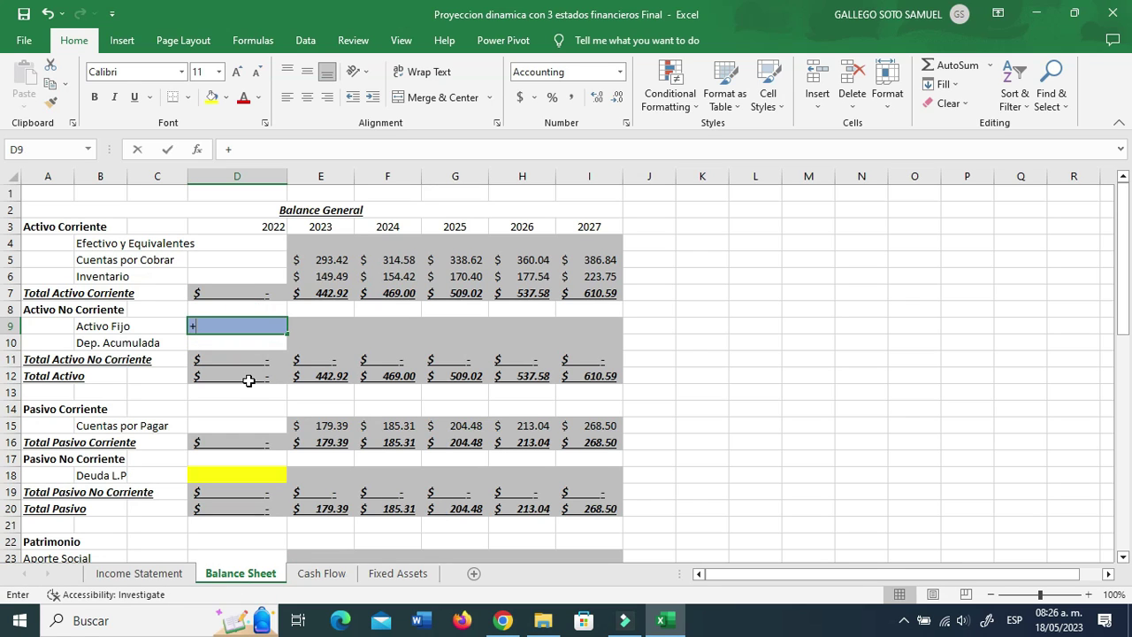
{"action": "type", "text": "+"}
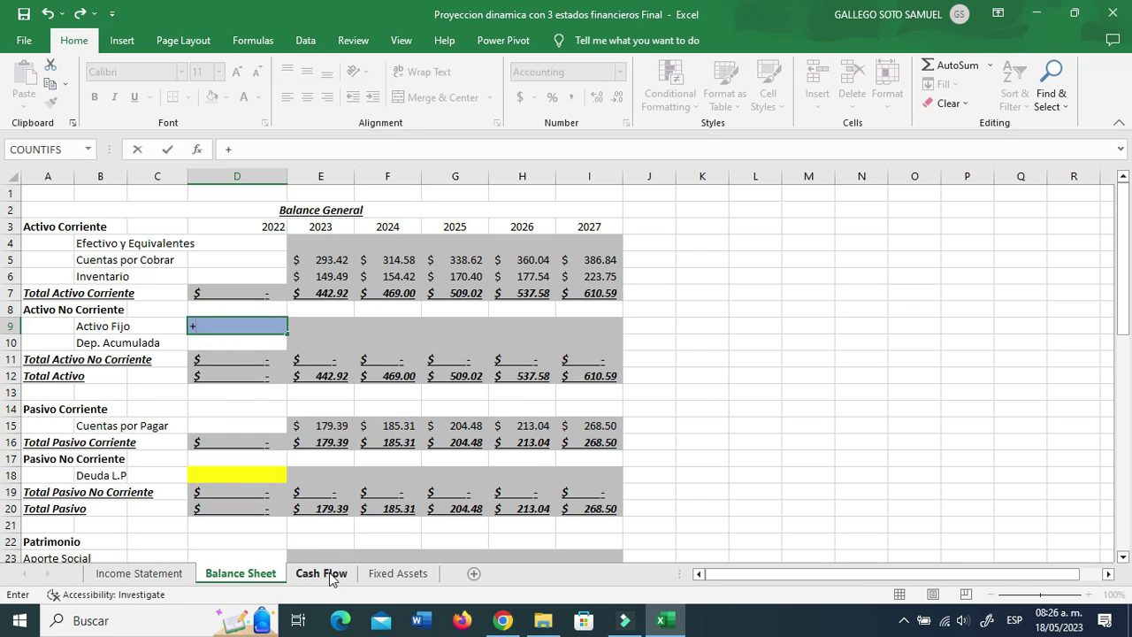
{"action": "left_click", "coordinate": [398, 574]}
{"action": "left_click", "coordinate": [273, 295]}
{"action": "key", "text": "Return"}
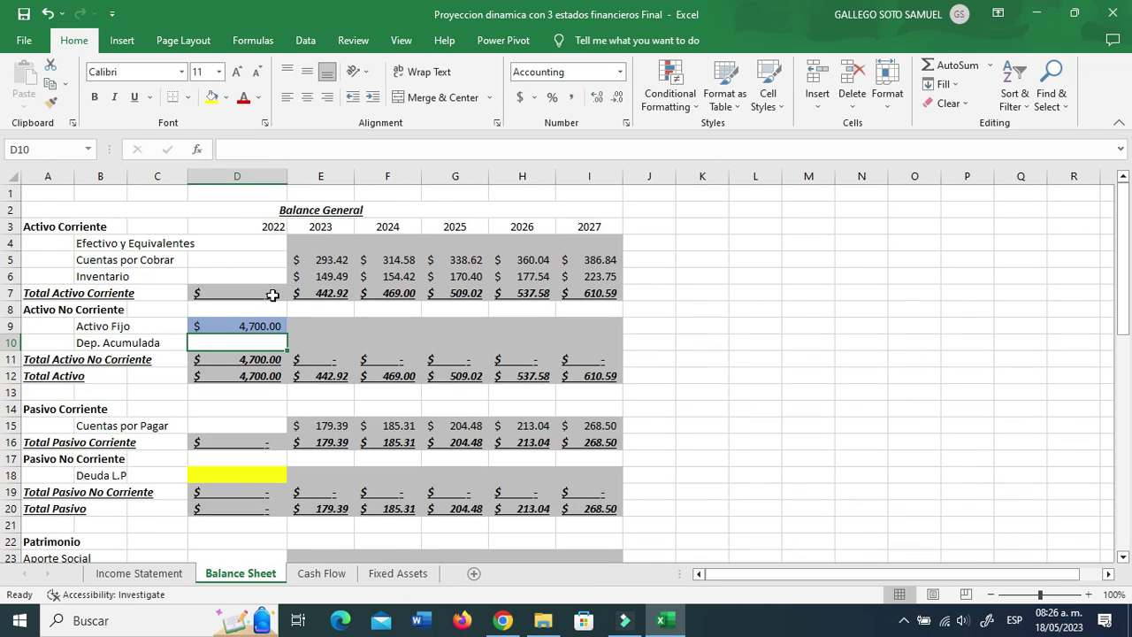
- Calculate the 2023 Activo Fijo in E9 as +D9+'Fixed Assets'!F7 and fill the formula across through 2027 (I9)
{"action": "left_click", "coordinate": [310, 328]}
{"action": "type", "text": "+"}
{"action": "key", "text": "Left"}
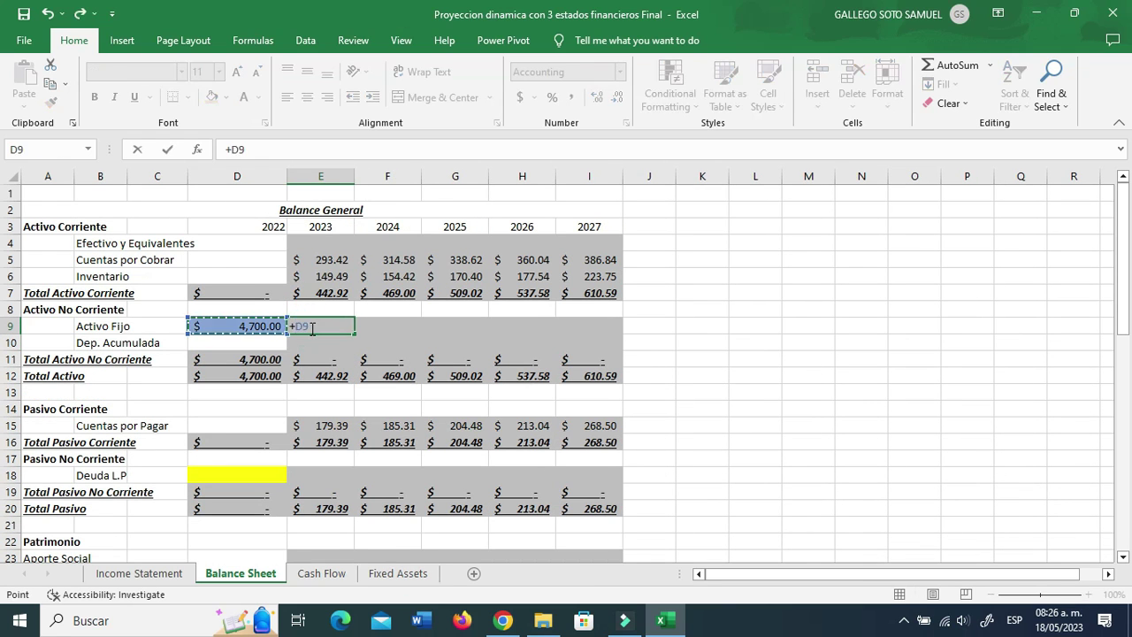
{"action": "type", "text": "+"}
{"action": "left_click", "coordinate": [397, 573]}
{"action": "left_click", "coordinate": [341, 282]}
{"action": "left_click", "coordinate": [343, 289]}
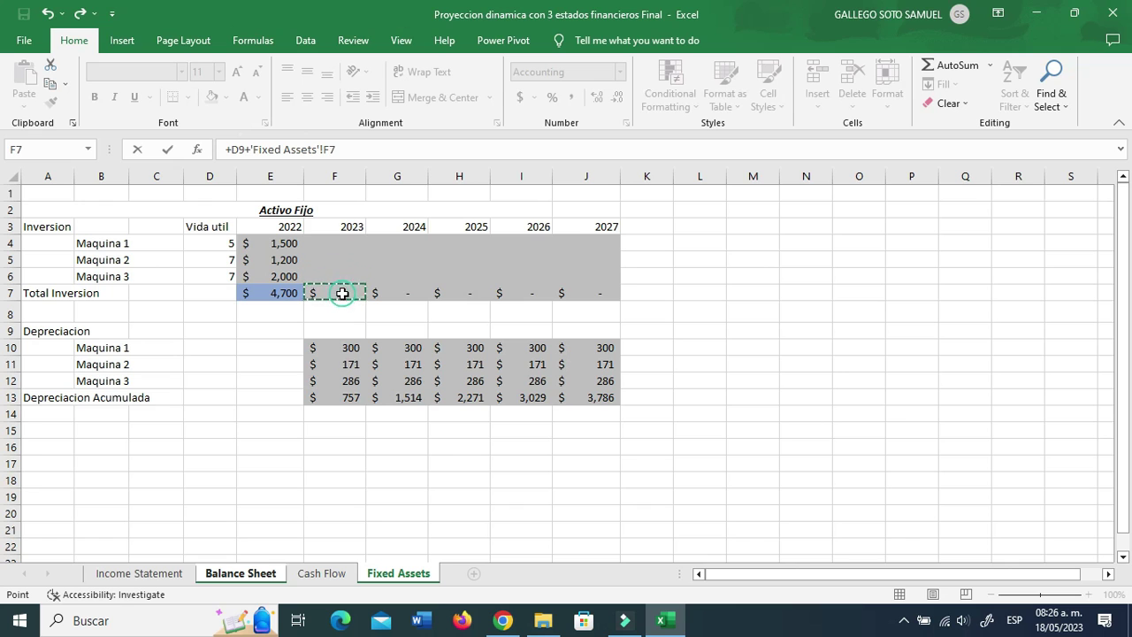
{"action": "key", "text": "Return"}
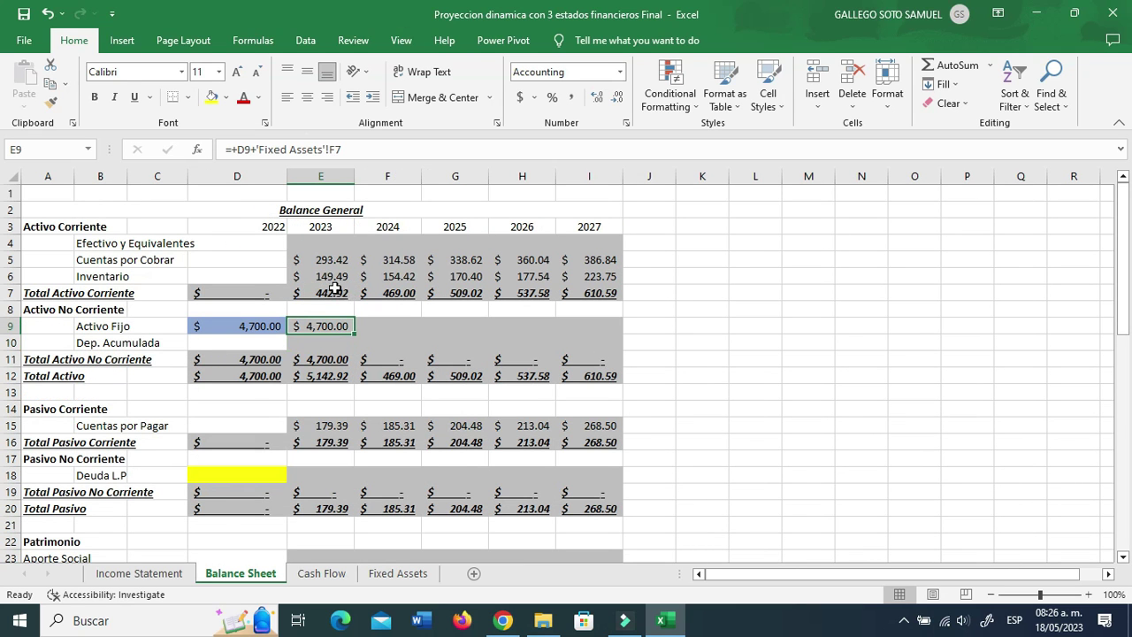
{"action": "left_click_drag", "start_coordinate": [354, 332], "coordinate": [612, 335]}
{"action": "left_click", "coordinate": [225, 342]}
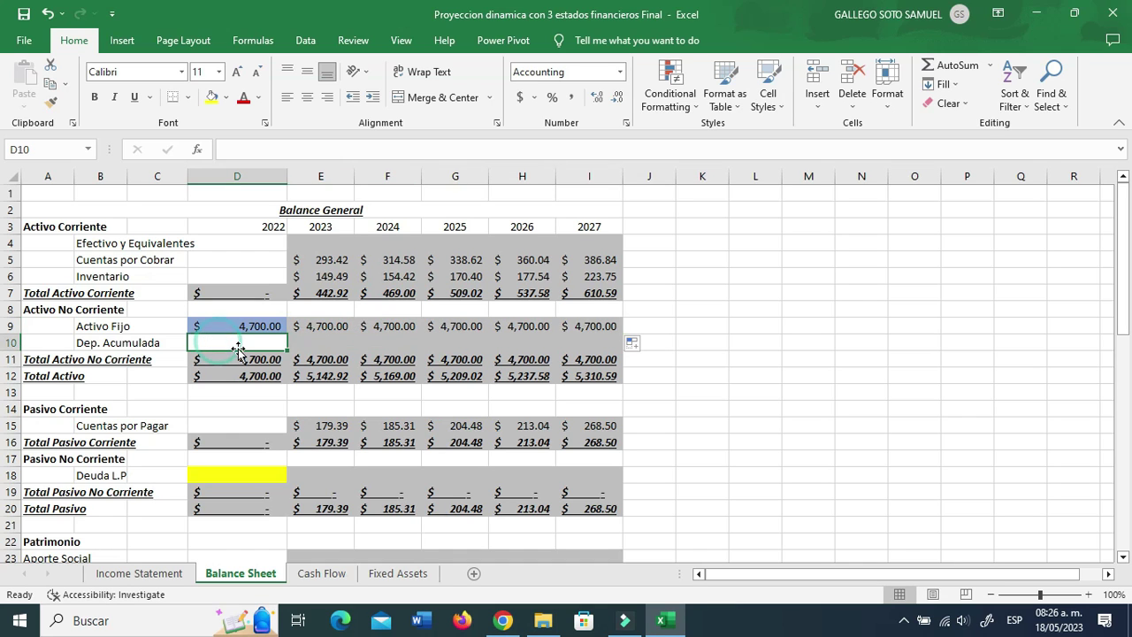
{"action": "type", "text": "-"}
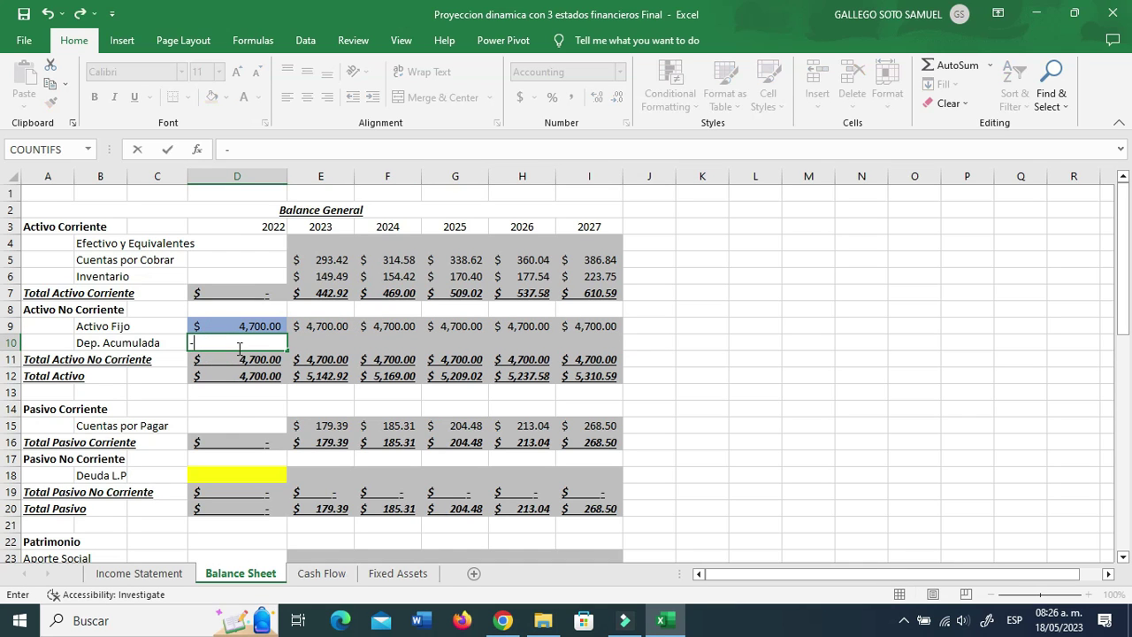
{"action": "key", "text": "Escape"}
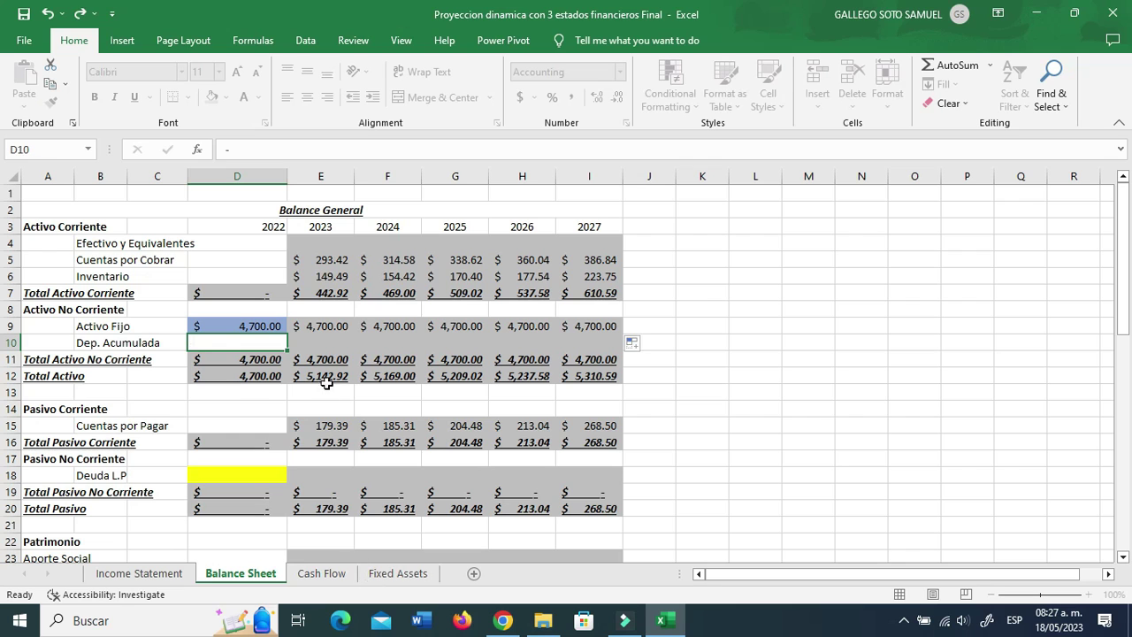
- Set the 2023 Dep. Acumulada in E10 to the negative of Fixed Assets F13 and fill it across through 2027 (I10)
{"action": "left_click", "coordinate": [324, 343]}
{"action": "type", "text": "-"}
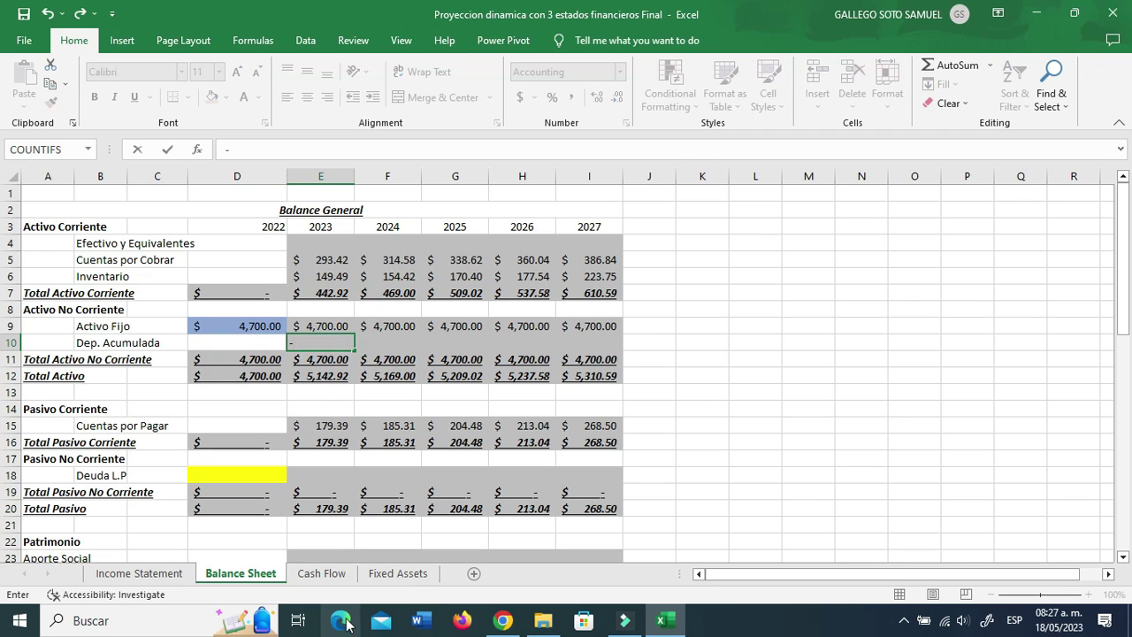
{"action": "left_click", "coordinate": [396, 575]}
{"action": "left_click", "coordinate": [349, 398]}
{"action": "key", "text": "Return"}
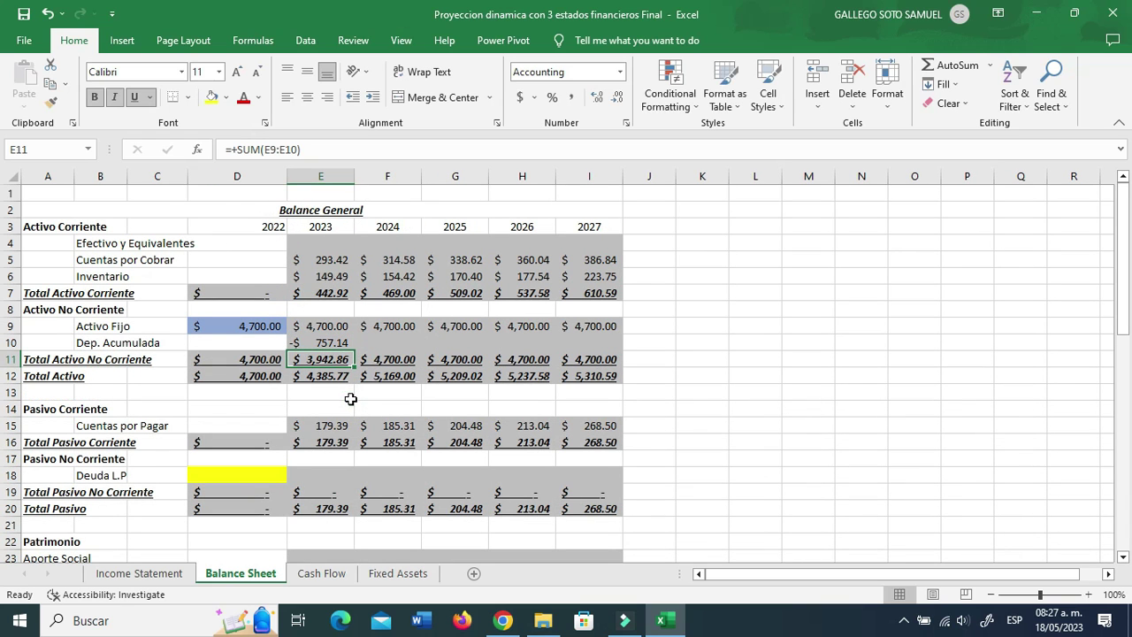
{"action": "left_click", "coordinate": [331, 345]}
{"action": "left_click_drag", "start_coordinate": [354, 351], "coordinate": [607, 352]}
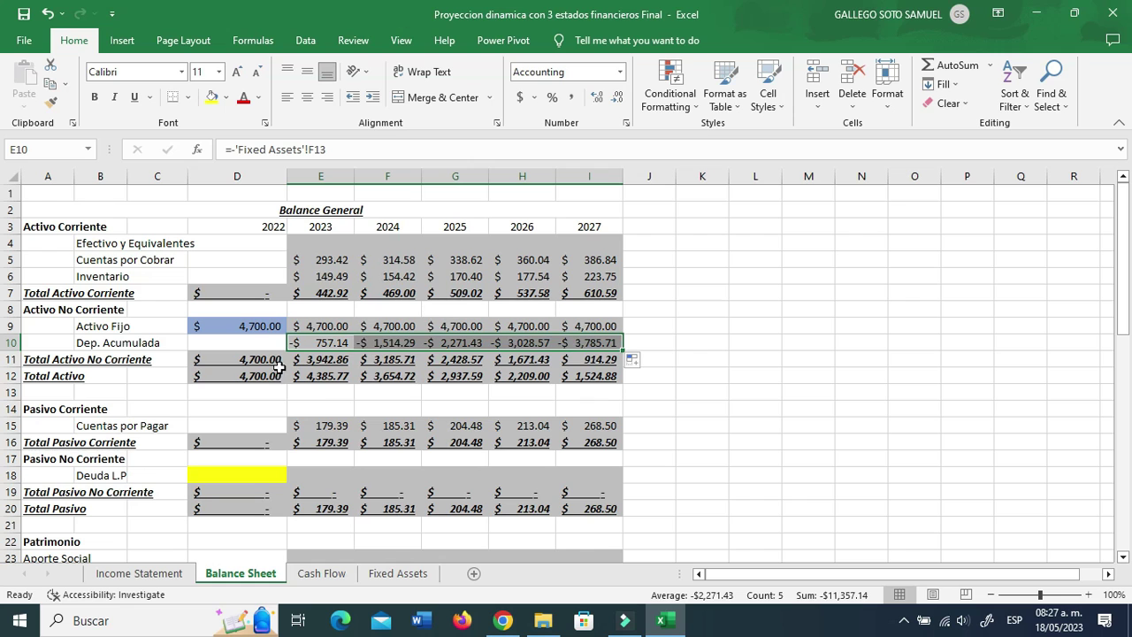
{"action": "left_click", "coordinate": [297, 388]}
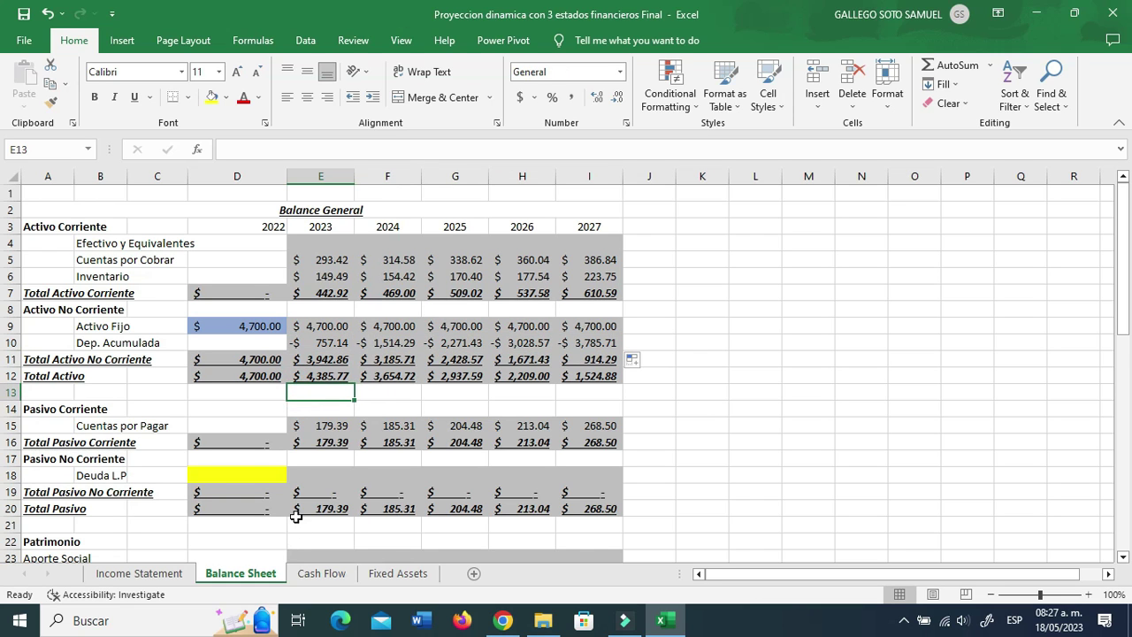
- Review the Deuda L.P row against the Income Statement and locate the Inversion and Deuda section below the Balance Sheet assumptions
{"action": "scroll", "coordinate": [296, 518], "scroll_direction": "down", "scroll_amount": 1}
{"action": "left_click", "coordinate": [304, 425]}
{"action": "left_click", "coordinate": [253, 425]}
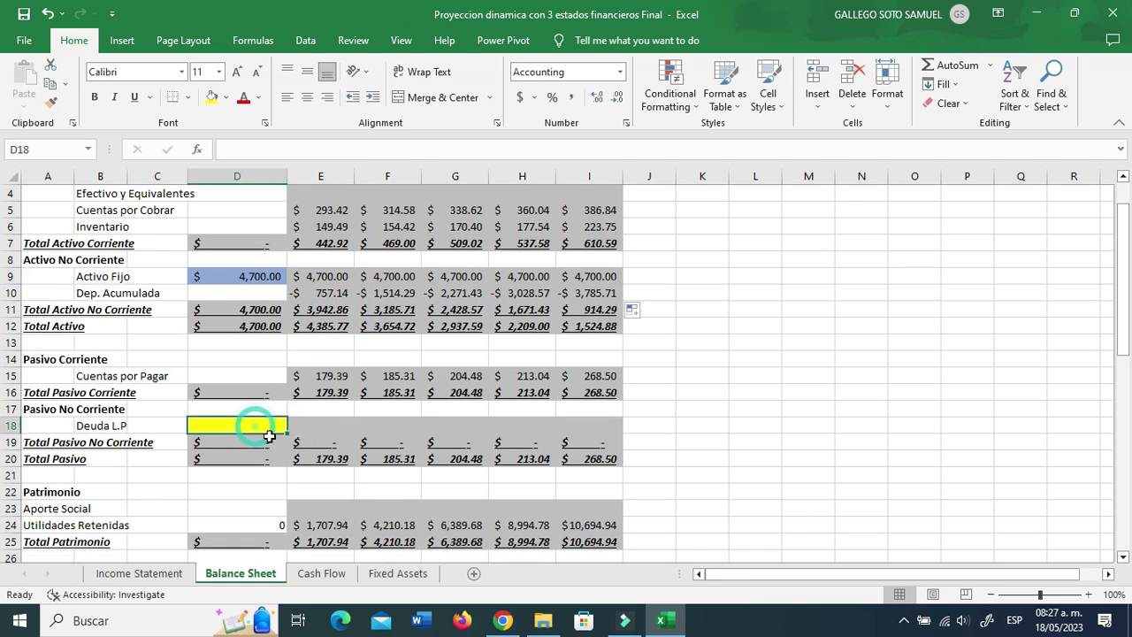
{"action": "left_click", "coordinate": [176, 580]}
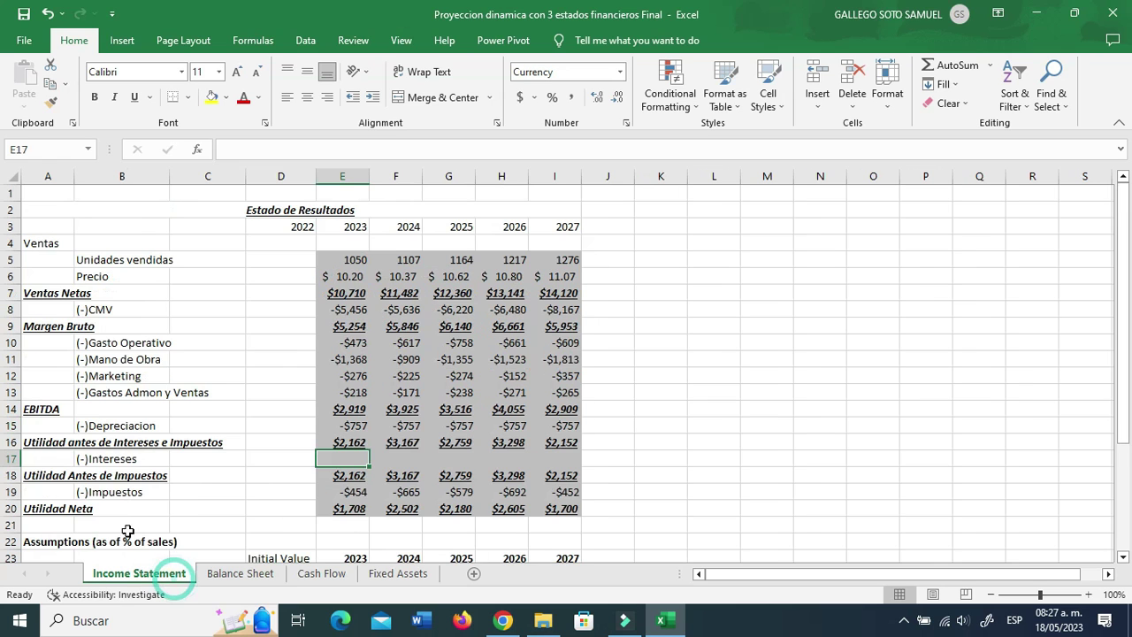
{"action": "scroll", "coordinate": [194, 477], "scroll_direction": "down", "scroll_amount": 2}
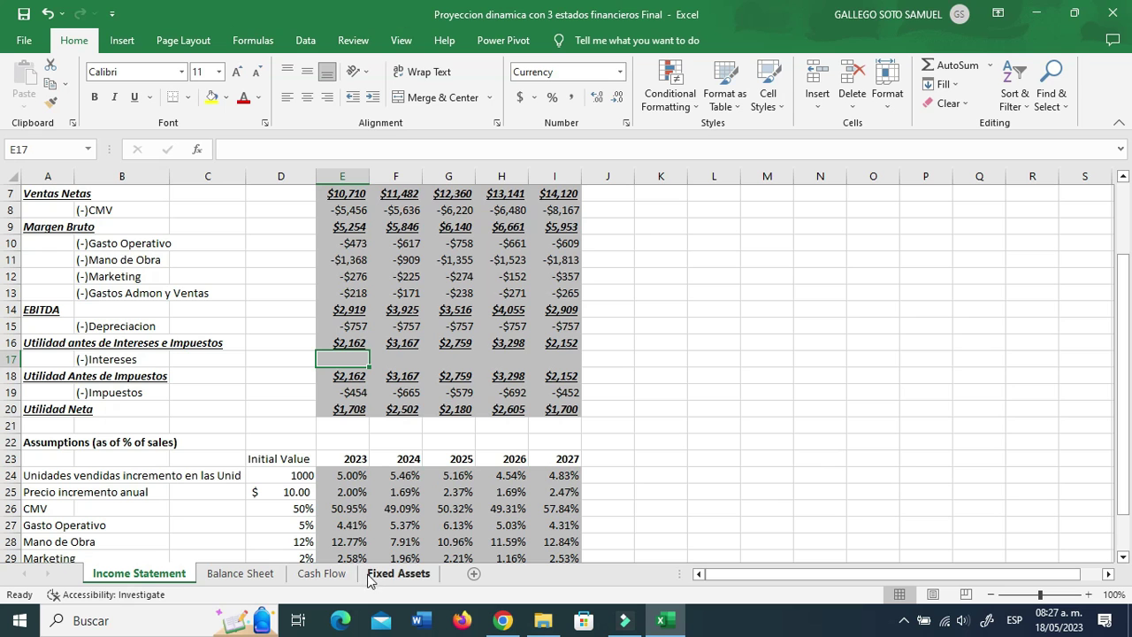
{"action": "left_click", "coordinate": [304, 442]}
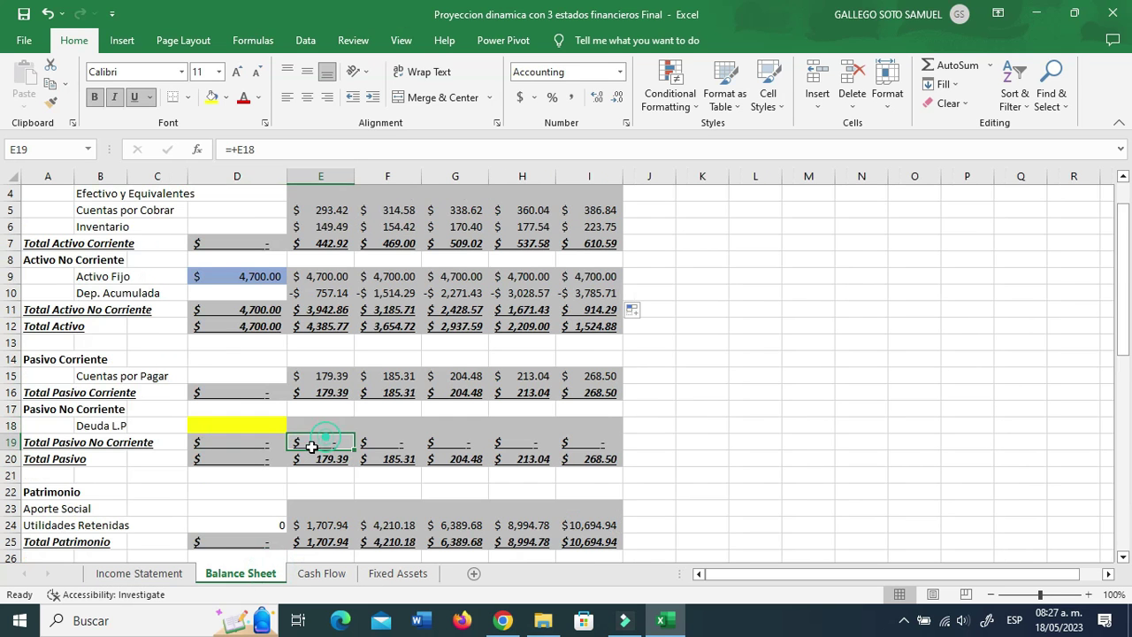
{"action": "scroll", "coordinate": [301, 447], "scroll_direction": "down", "scroll_amount": 5}
{"action": "scroll", "coordinate": [300, 456], "scroll_direction": "up", "scroll_amount": 1}
{"action": "scroll", "coordinate": [300, 456], "scroll_direction": "down", "scroll_amount": 4}
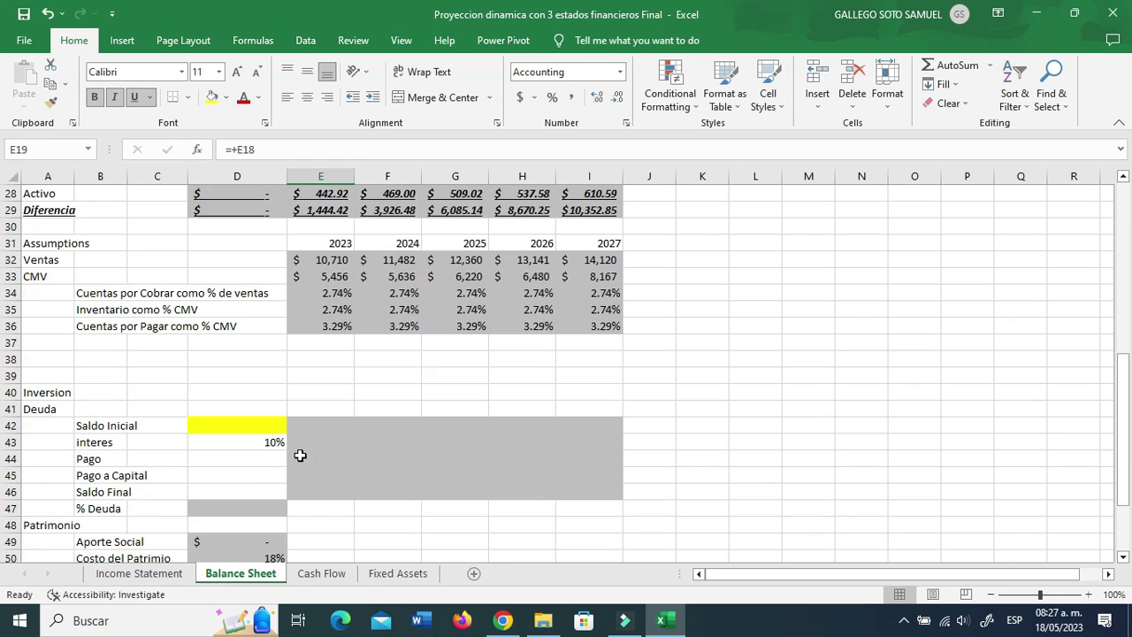
- Link the Balance Sheet's Inversion cell (D40) to the 2022 Total Inversion in Fixed Assets E7
{"action": "left_click", "coordinate": [223, 399]}
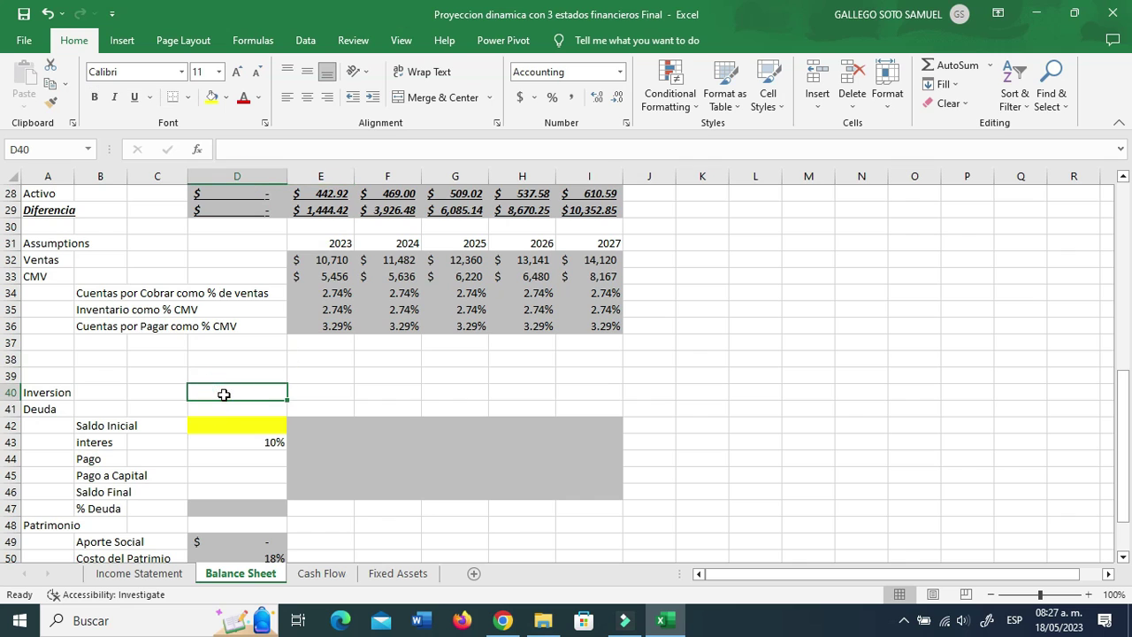
{"action": "type", "text": "+"}
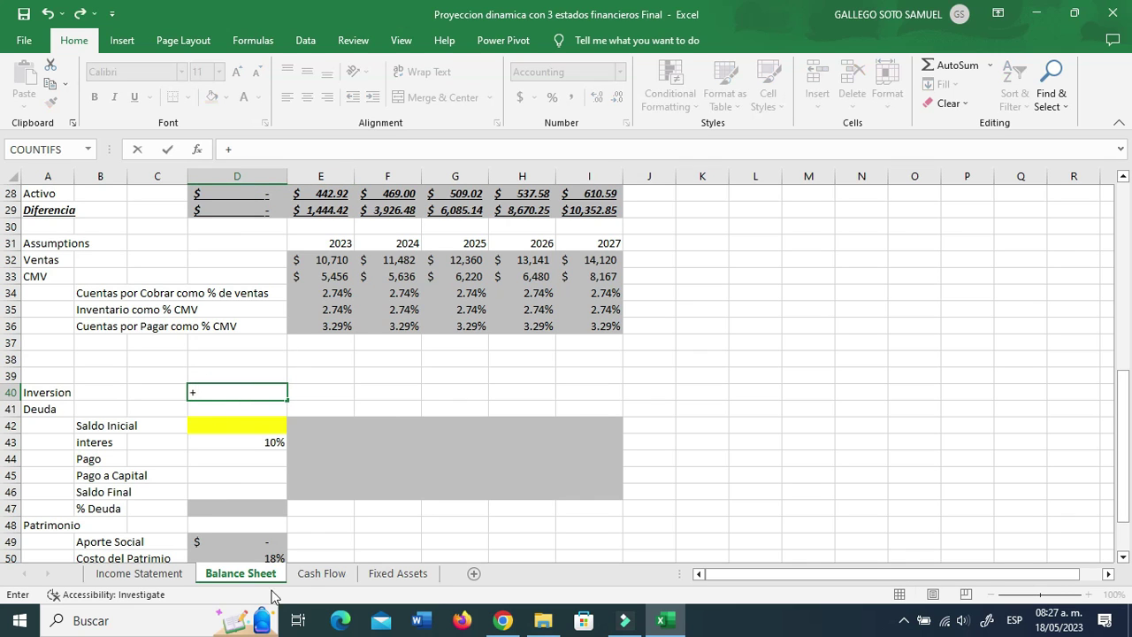
{"action": "left_click", "coordinate": [392, 573]}
{"action": "left_click", "coordinate": [279, 297]}
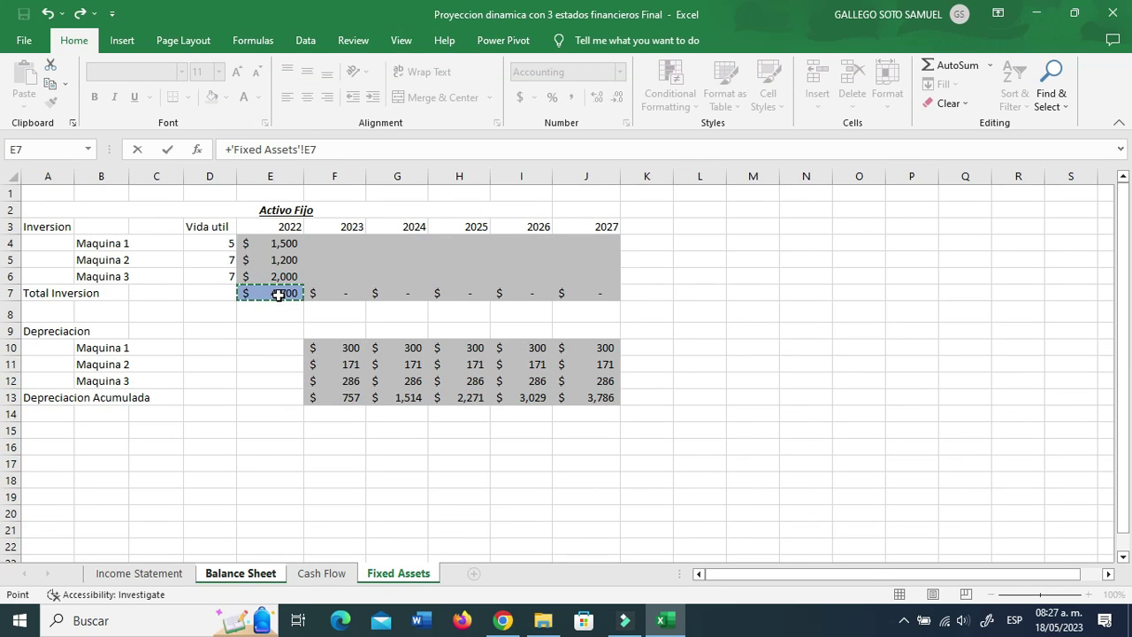
{"action": "key", "text": "Return"}
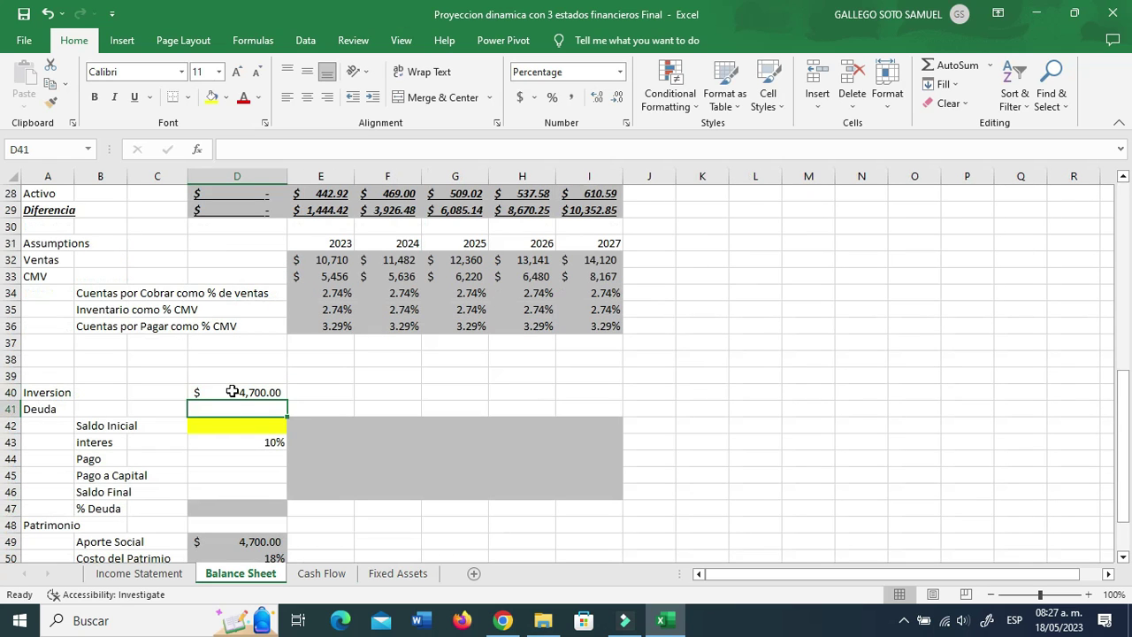
- Extend the Inversion formula in D40 with the 2023 accounts receivable requirement, adding E32*E34
{"action": "left_click", "coordinate": [233, 392]}
{"action": "left_click", "coordinate": [352, 147]}
{"action": "type", "text": "+'Fixed Assets'!E7+"}
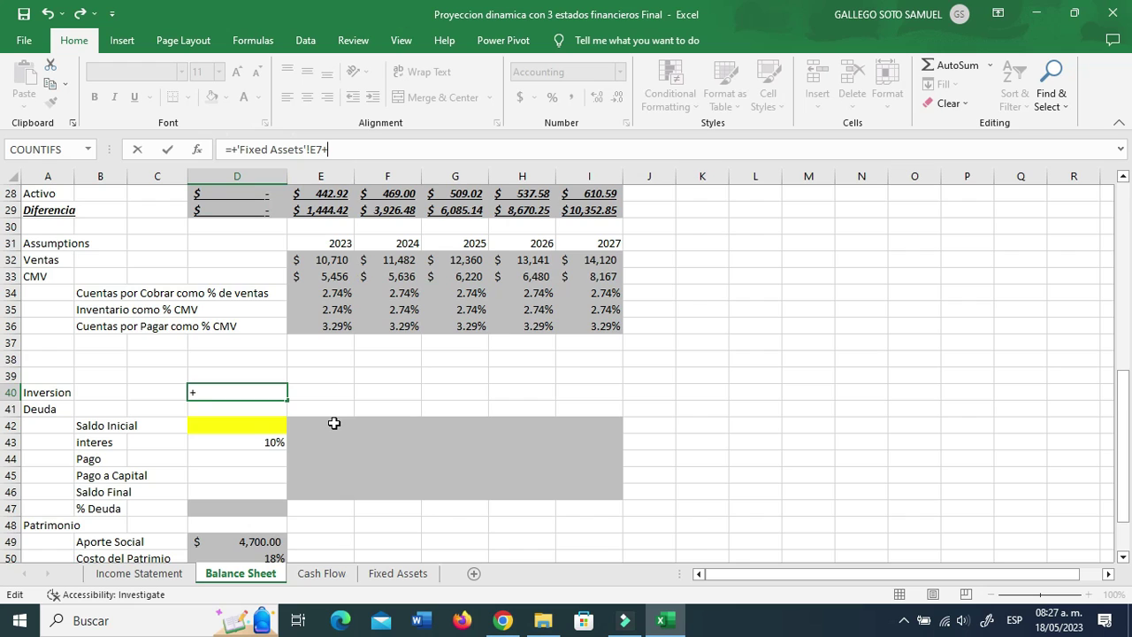
{"action": "scroll", "coordinate": [335, 423], "scroll_direction": "up", "scroll_amount": 1}
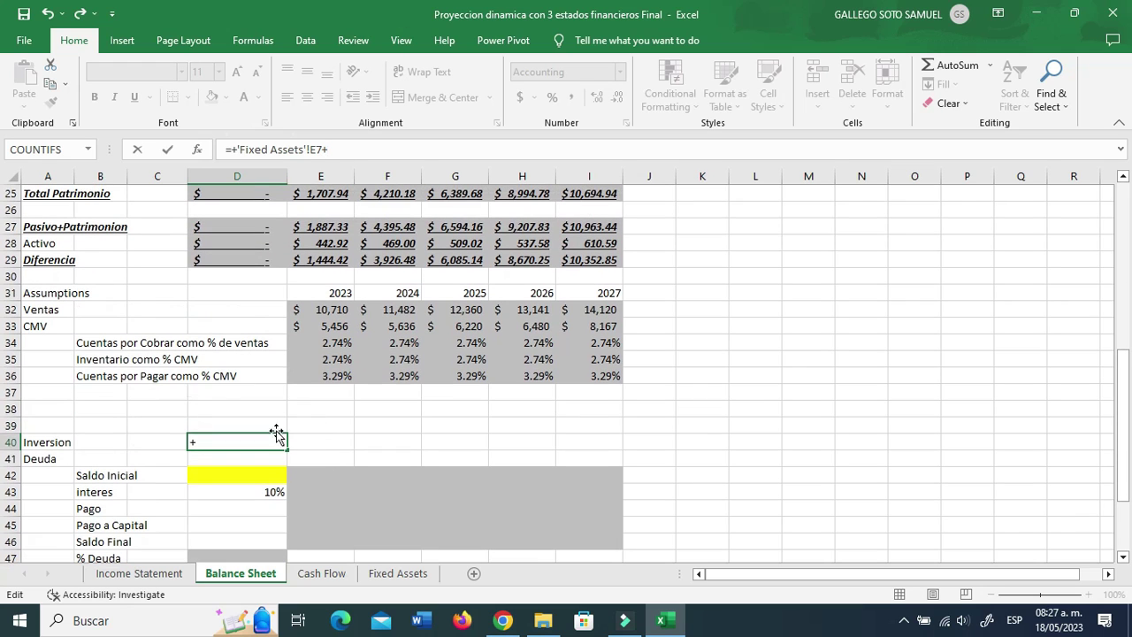
{"action": "left_click", "coordinate": [329, 309]}
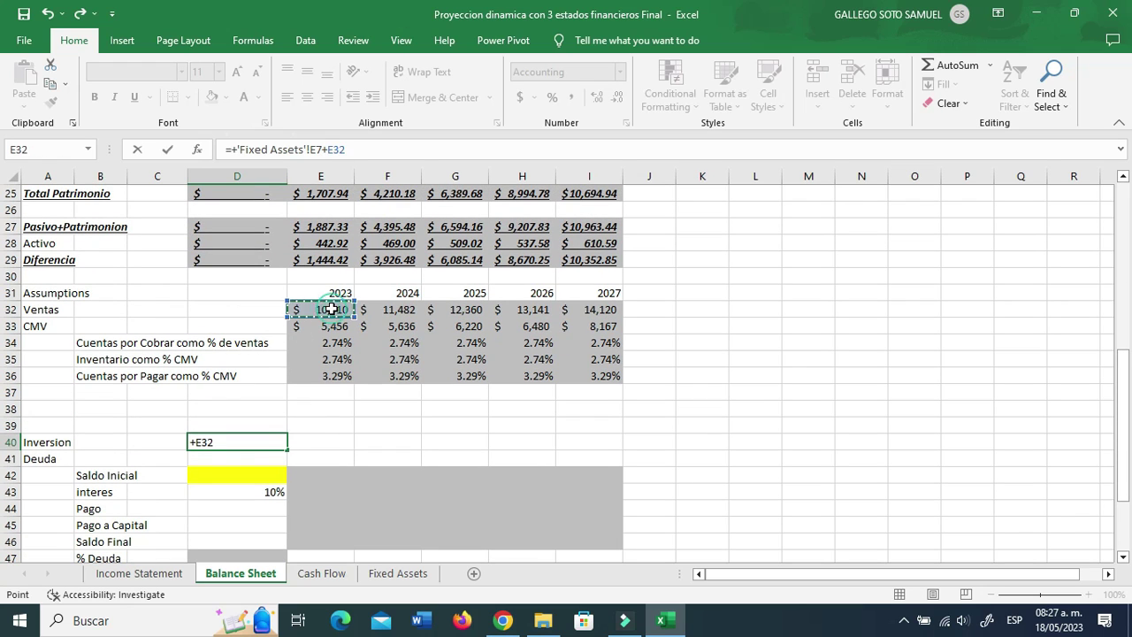
{"action": "type", "text": "*"}
{"action": "left_click", "coordinate": [331, 341]}
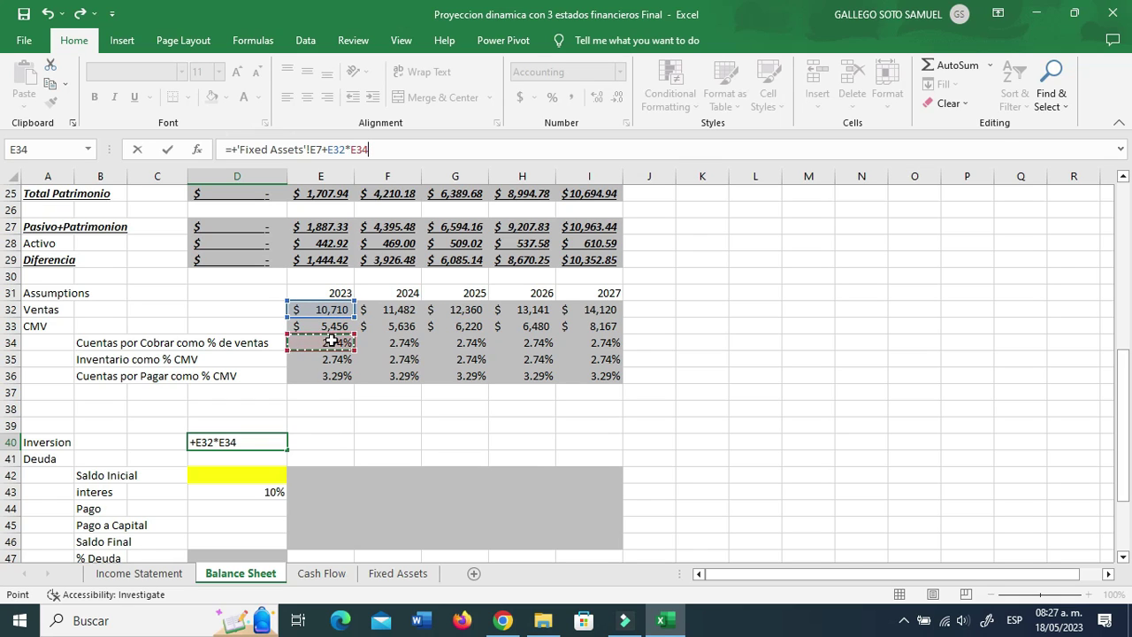
- Add the 2023 inventory requirement to the Inversion formula in D40 as +E33*E35
{"action": "type", "text": "+"}
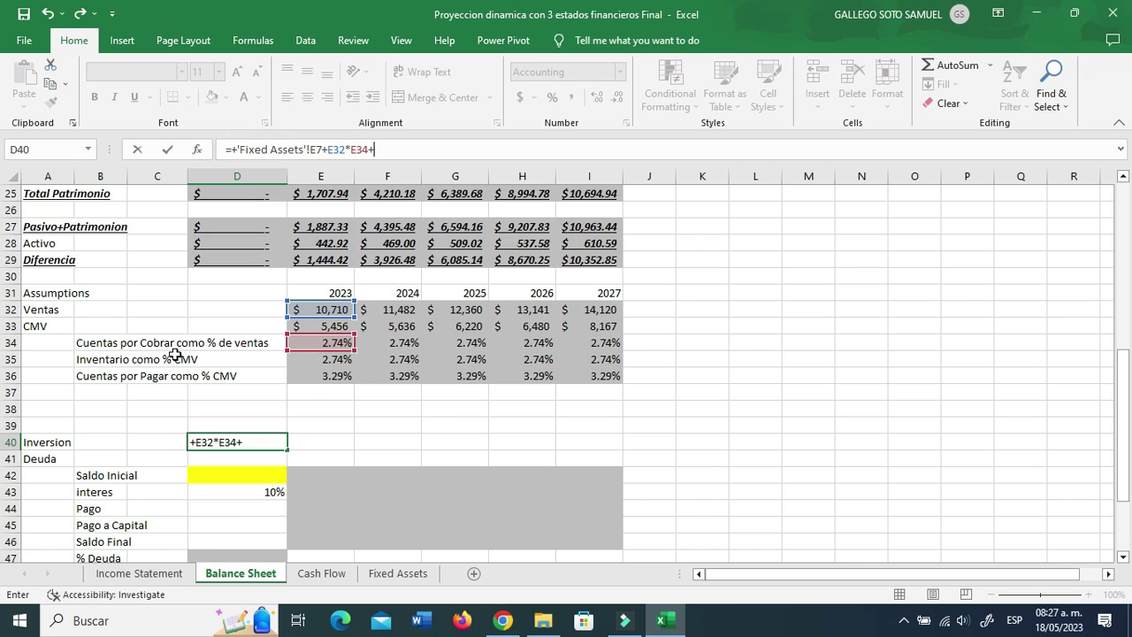
{"action": "left_click", "coordinate": [315, 326]}
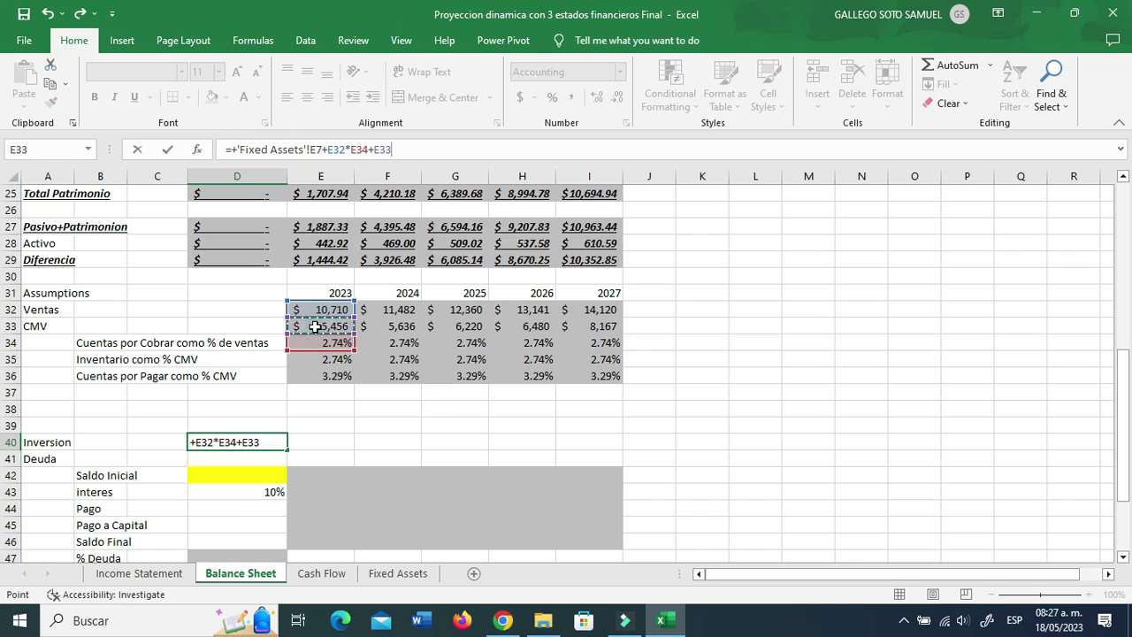
{"action": "type", "text": "*"}
{"action": "left_click", "coordinate": [330, 361]}
- Subtract the 2023 accounts payable, E33*E36, in the D40 Inversion formula and complete the entry
{"action": "type", "text": "-"}
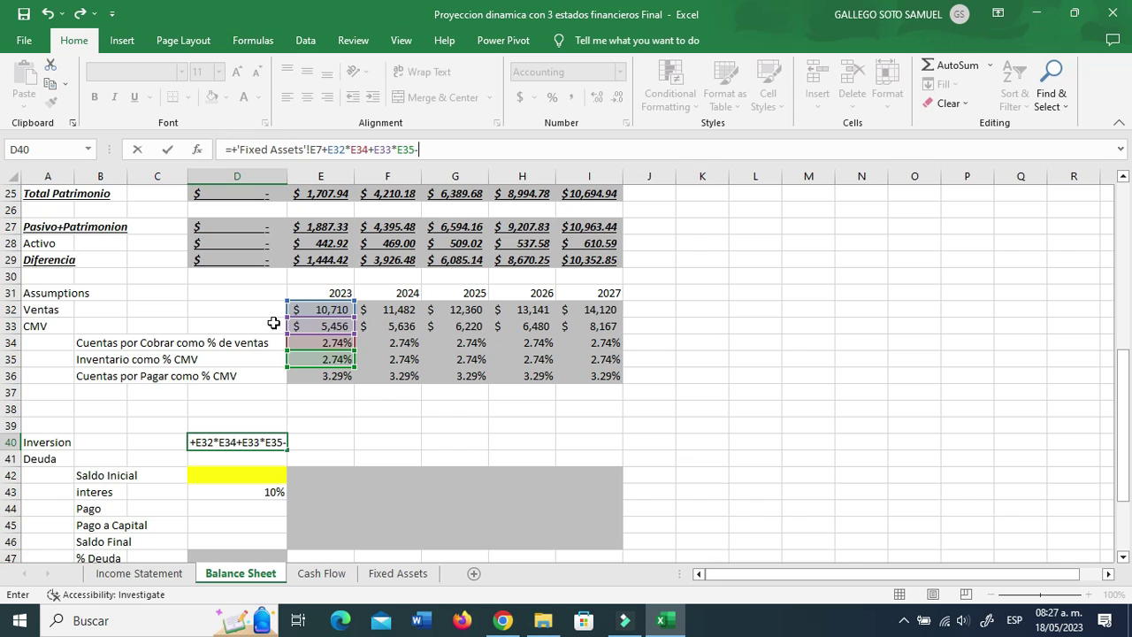
{"action": "left_click", "coordinate": [308, 326]}
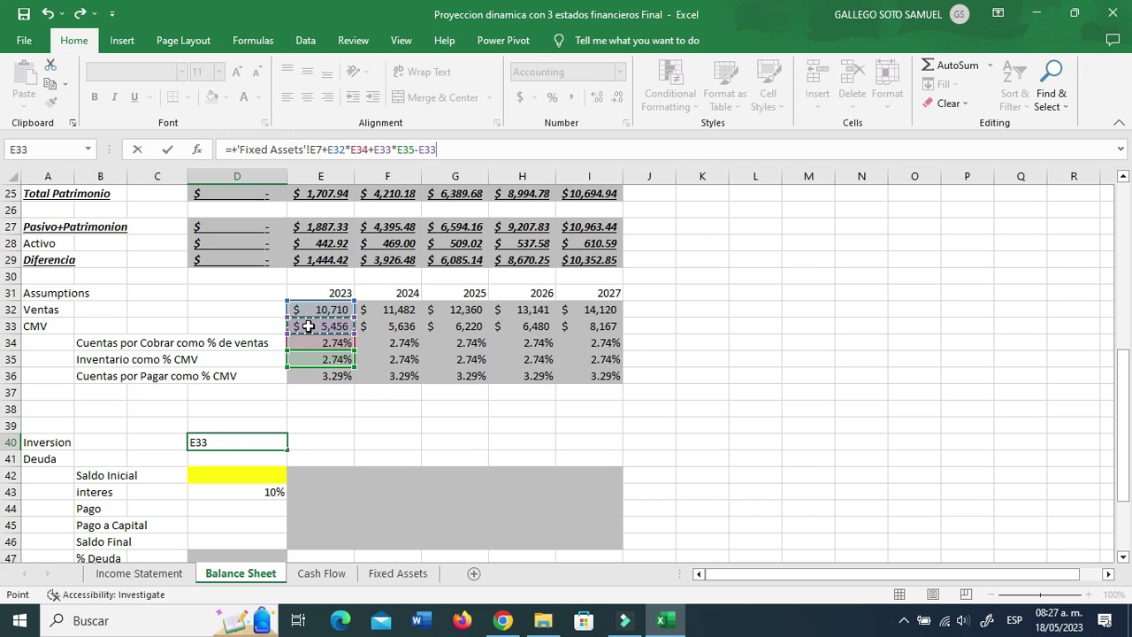
{"action": "type", "text": "*"}
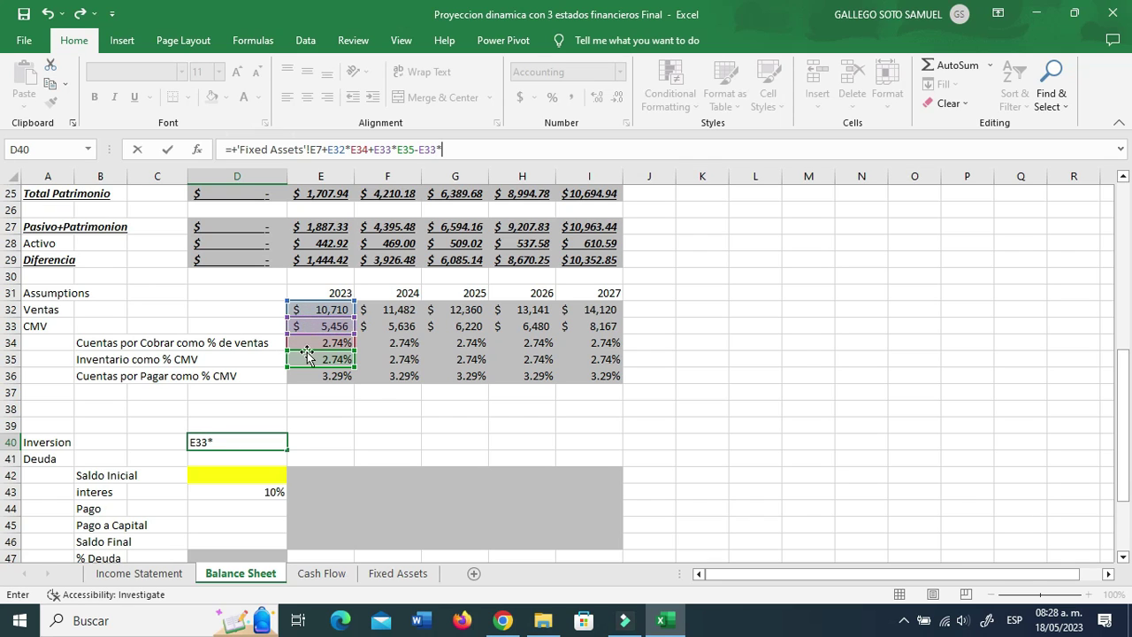
{"action": "left_click", "coordinate": [326, 376]}
{"action": "key", "text": "Return"}
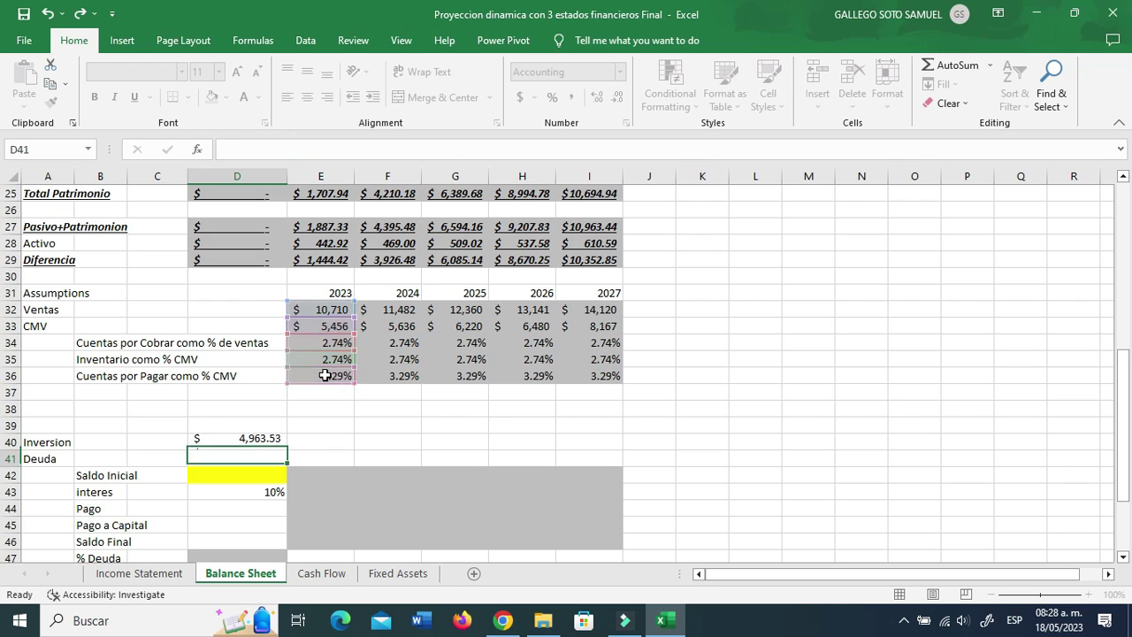
{"action": "key", "text": "Return"}
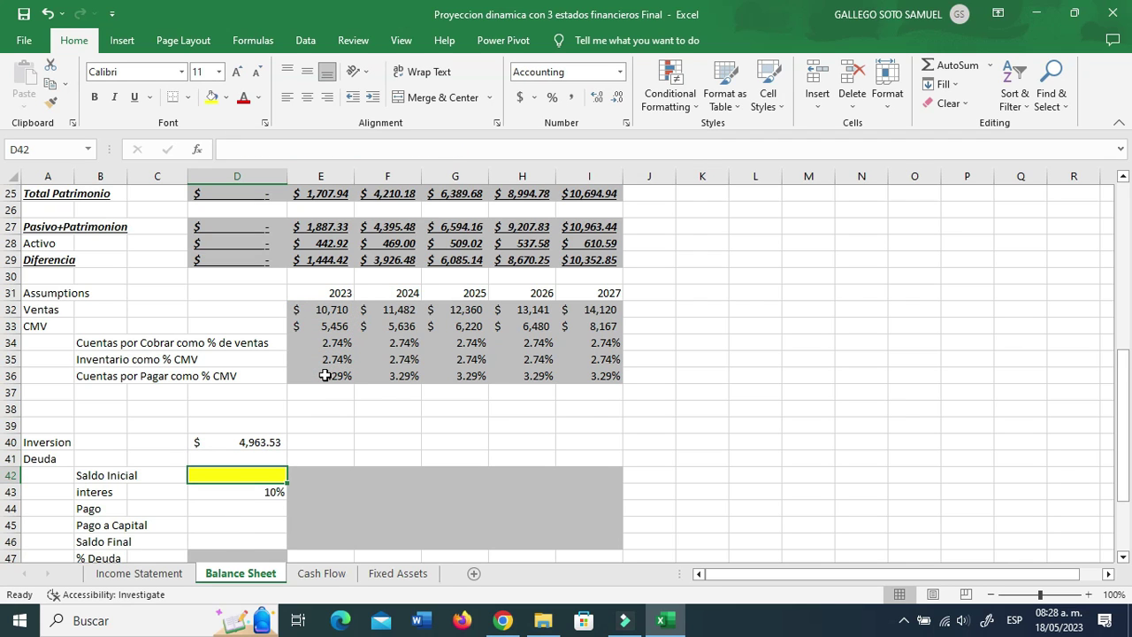
- Enter 60% as the % Deuda value in D47
{"action": "key", "text": "Down"}
{"action": "key", "text": "Down"}
{"action": "key", "text": "Down"}
{"action": "key", "text": "Down"}
{"action": "key", "text": "Down"}
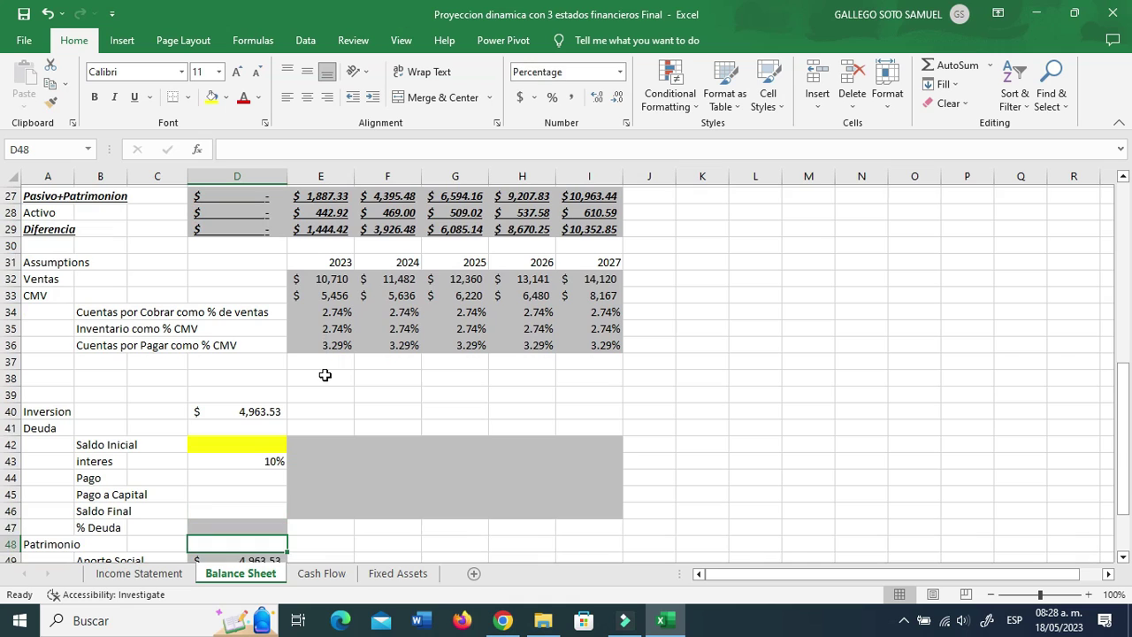
{"action": "type", "text": "60"}
{"action": "key", "text": "Return"}
- Calculate the debt's Saldo Inicial in D42 by multiplying the Inversion D40 by the % Deuda D47
{"action": "key", "text": "Up"}
{"action": "key", "text": "Up"}
{"action": "key", "text": "Up"}
{"action": "key", "text": "Up"}
{"action": "key", "text": "Up"}
{"action": "key", "text": "Up"}
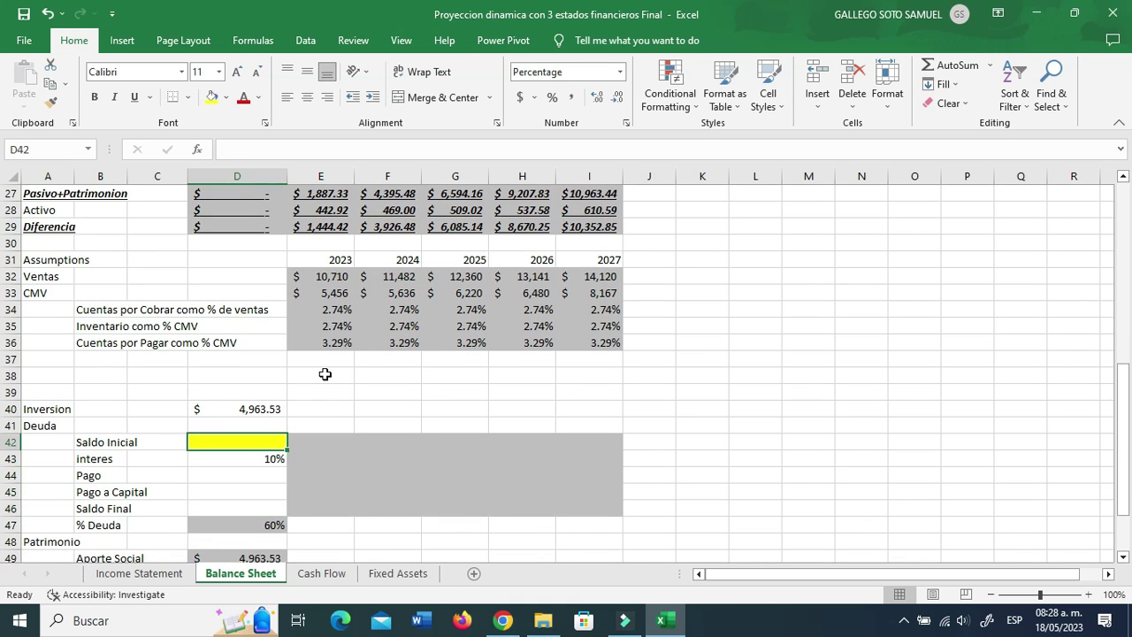
{"action": "type", "text": "+"}
{"action": "key", "text": "Up"}
{"action": "key", "text": "Up"}
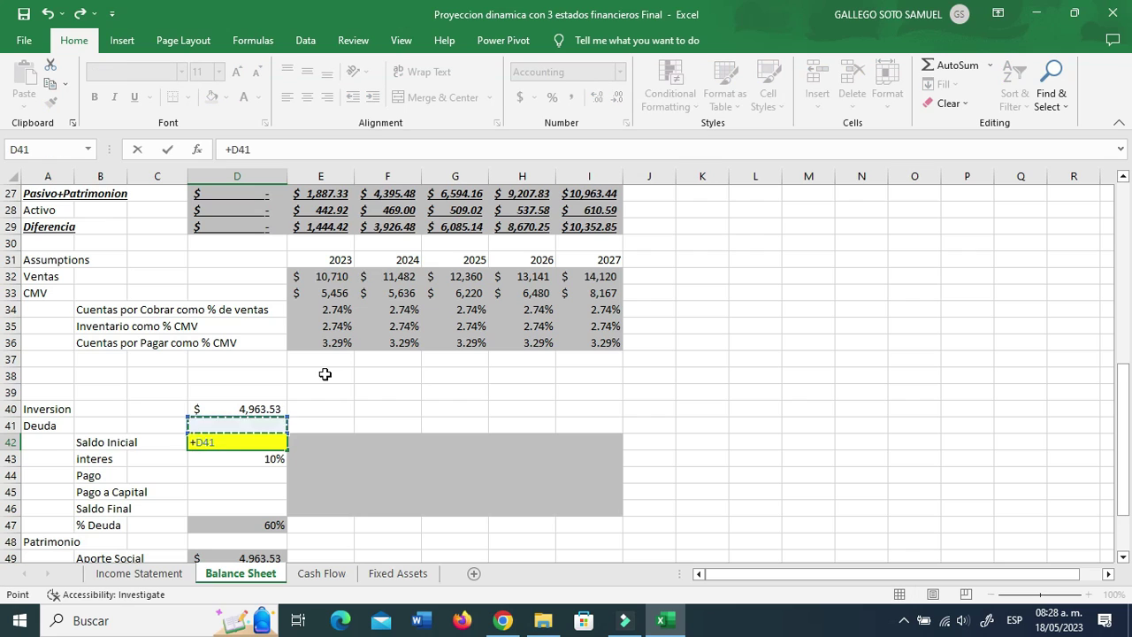
{"action": "type", "text": "*"}
{"action": "key", "text": "Up"}
{"action": "key", "text": "Down"}
{"action": "key", "text": "Down"}
{"action": "key", "text": "Down"}
{"action": "key", "text": "Down"}
{"action": "key", "text": "Down"}
{"action": "key", "text": "Down"}
{"action": "key", "text": "ctrl+Return"}
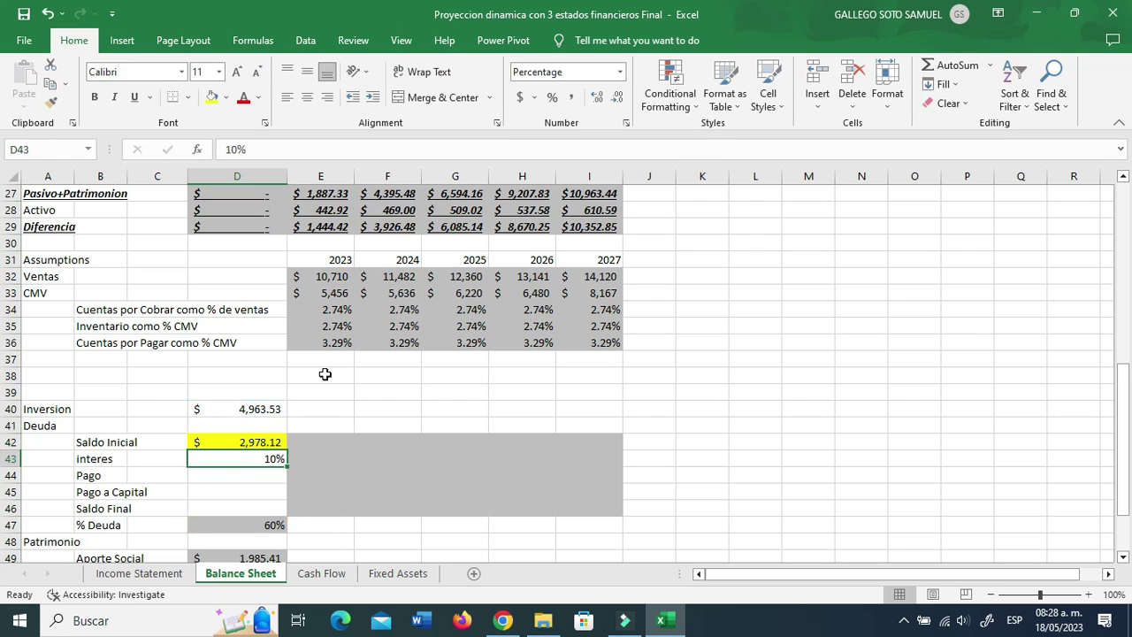
- Inspect the Aporte Social formula in D49 and its references to the Inversion and debt cells
{"action": "scroll", "coordinate": [332, 368], "scroll_direction": "down", "scroll_amount": 2}
{"action": "left_click", "coordinate": [262, 457]}
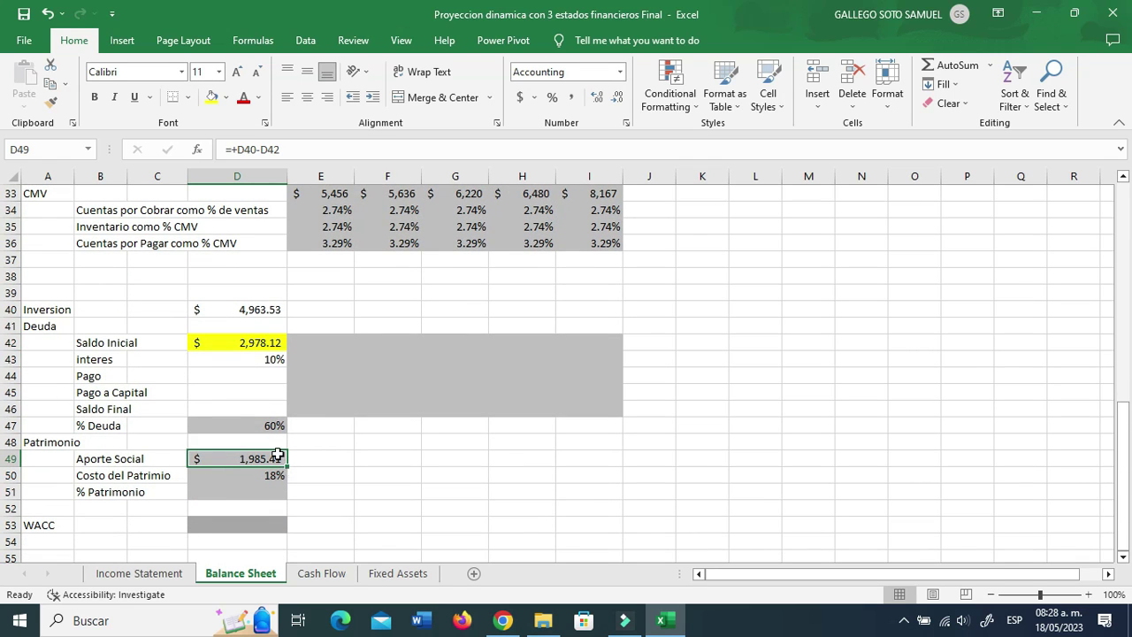
{"action": "double_click", "coordinate": [277, 454]}
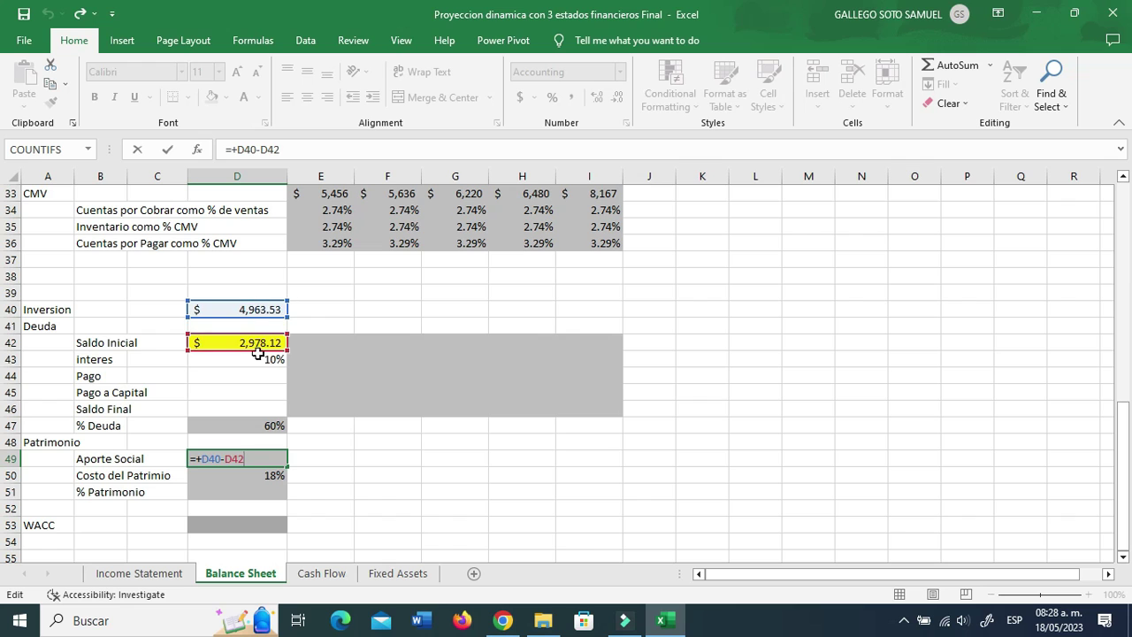
{"action": "key", "text": "ctrl+Return"}
{"action": "left_click", "coordinate": [255, 522]}
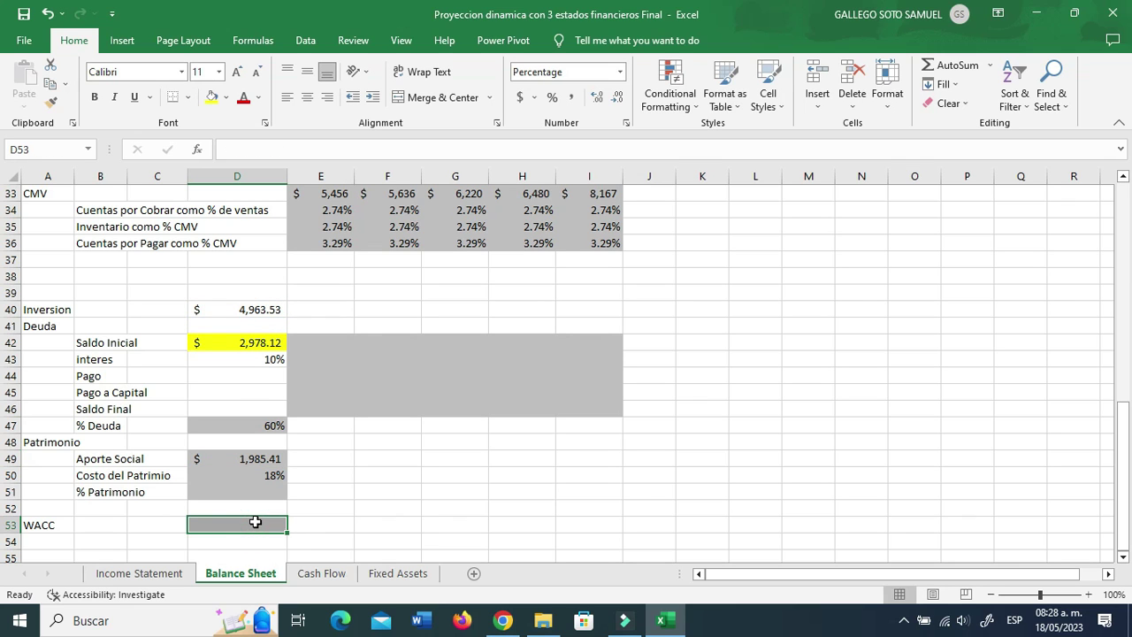
{"action": "type", "text": "="}
{"action": "key", "text": "Escape"}
- Calculate % Patrimonio in D51 as Aporte Social D49 divided by Inversion D40
{"action": "key", "text": "Up"}
{"action": "key", "text": "Up"}
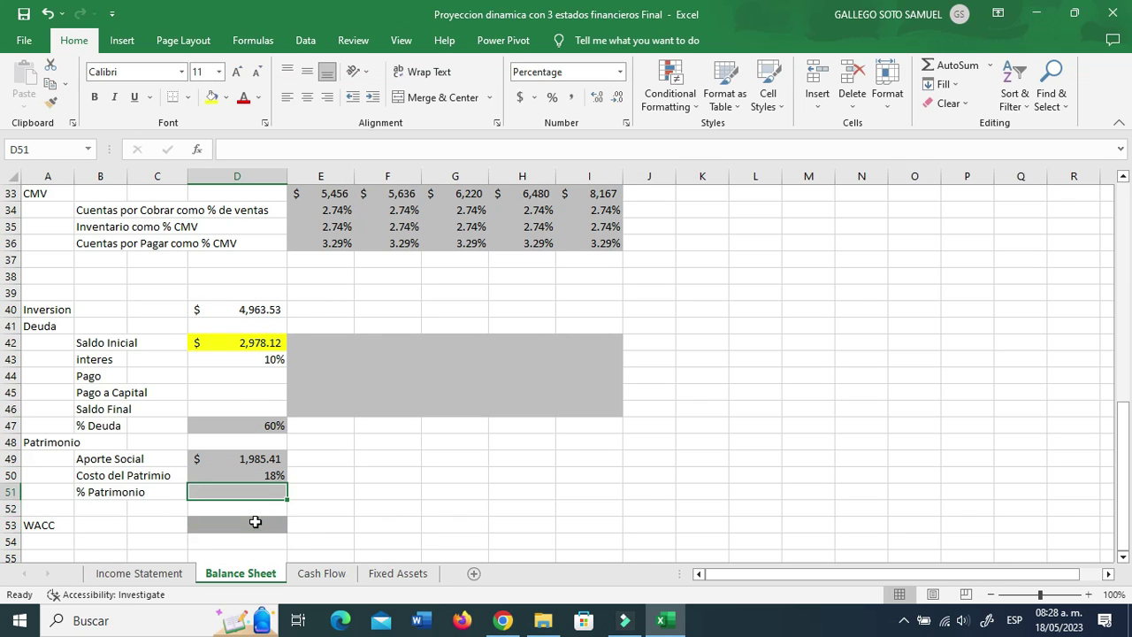
{"action": "type", "text": "+"}
{"action": "key", "text": "Up"}
{"action": "key", "text": "Up"}
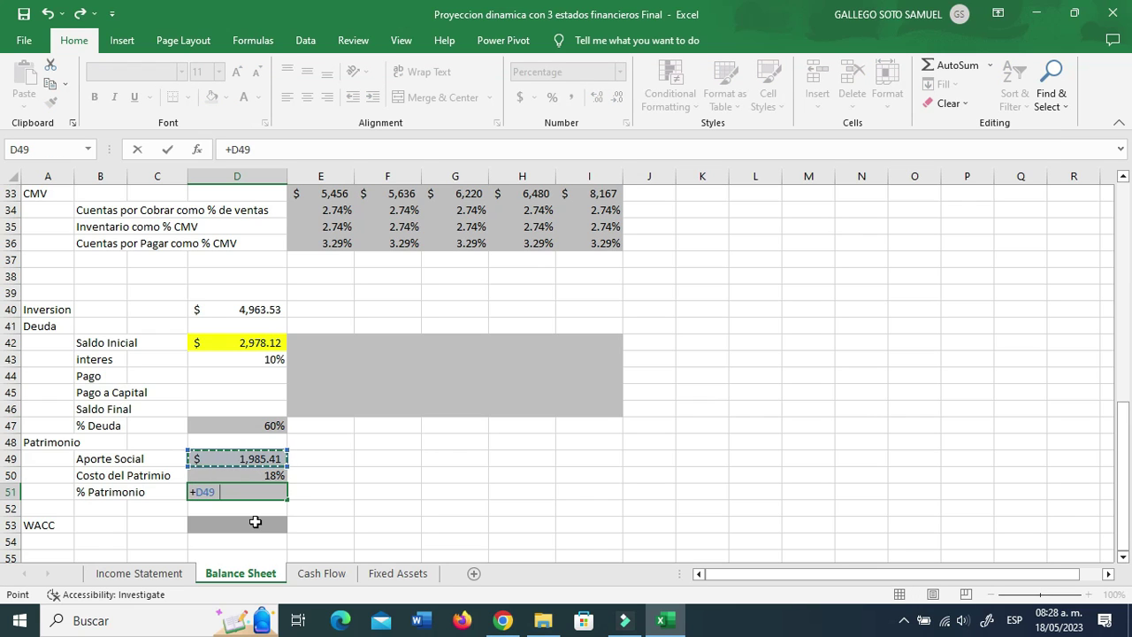
{"action": "type", "text": "/"}
{"action": "key", "text": "Up"}
{"action": "key", "text": "Up"}
{"action": "key", "text": "Up"}
{"action": "key", "text": "Up"}
{"action": "key", "text": "Up"}
{"action": "key", "text": "Up"}
{"action": "key", "text": "Up"}
{"action": "key", "text": "Up"}
{"action": "key", "text": "Up"}
{"action": "key", "text": "Up"}
{"action": "key", "text": "Up"}
{"action": "key", "text": "Up"}
{"action": "key", "text": "Down"}
{"action": "key", "text": "Return"}
{"action": "key", "text": "Up"}
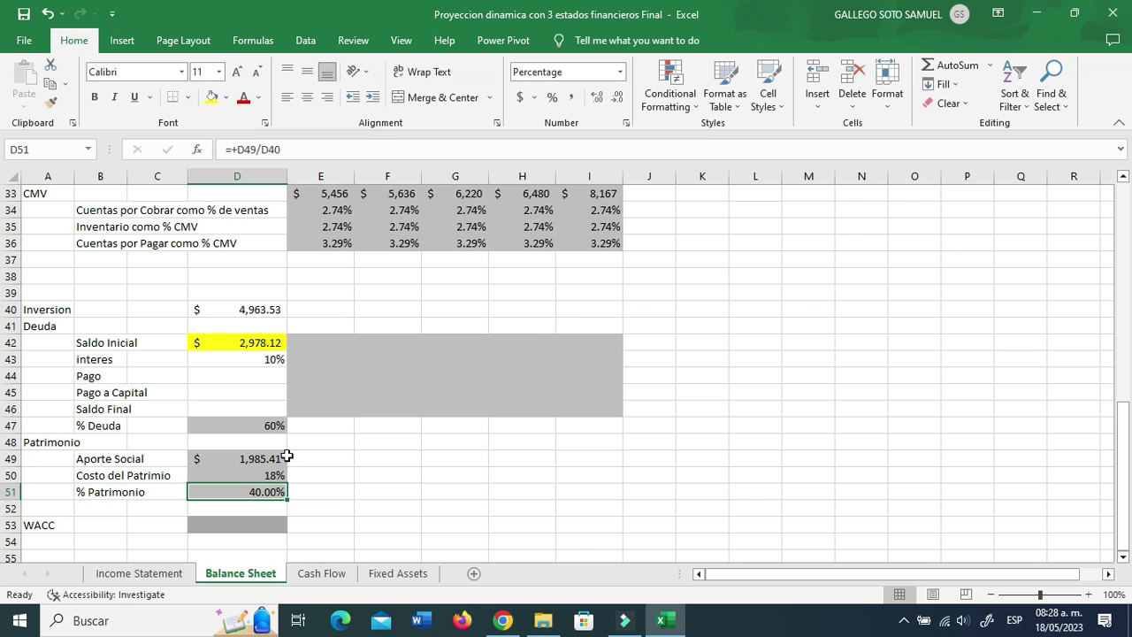
- Link the 2023 Saldo Inicial in E42 to the initial debt balance in D42
{"action": "left_click", "coordinate": [301, 326]}
{"action": "left_click", "coordinate": [305, 338]}
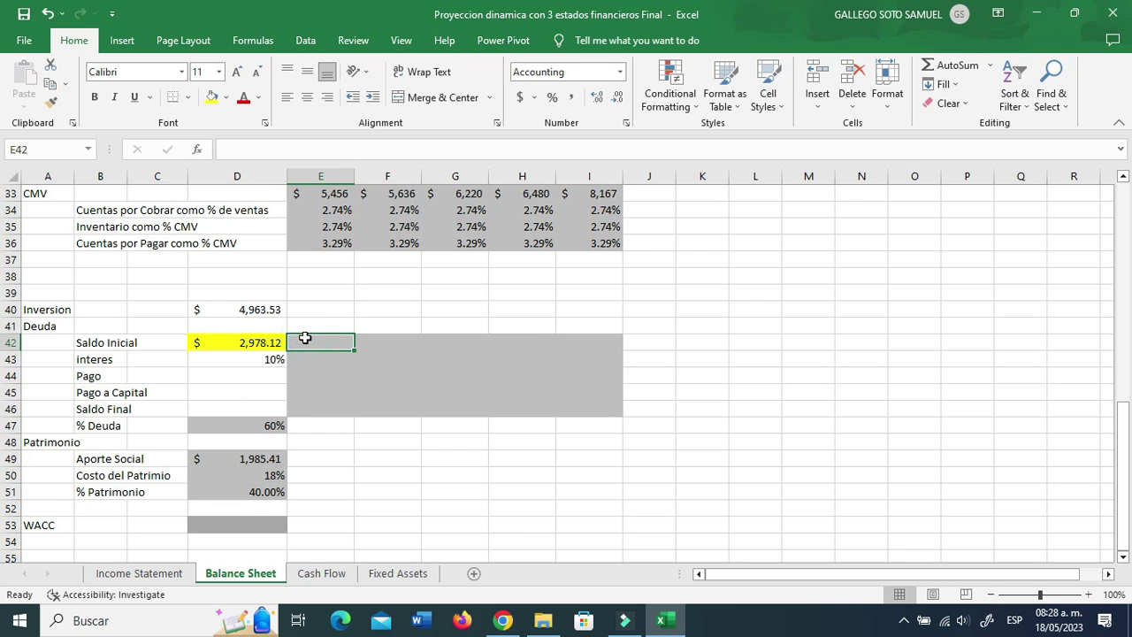
{"action": "type", "text": "+"}
{"action": "key", "text": "Left"}
{"action": "key", "text": "Return"}
- Calculate the 2023 interest in E43 as $D$43*E42 and fill the formula across to I43
{"action": "type", "text": "+"}
{"action": "key", "text": "Left"}
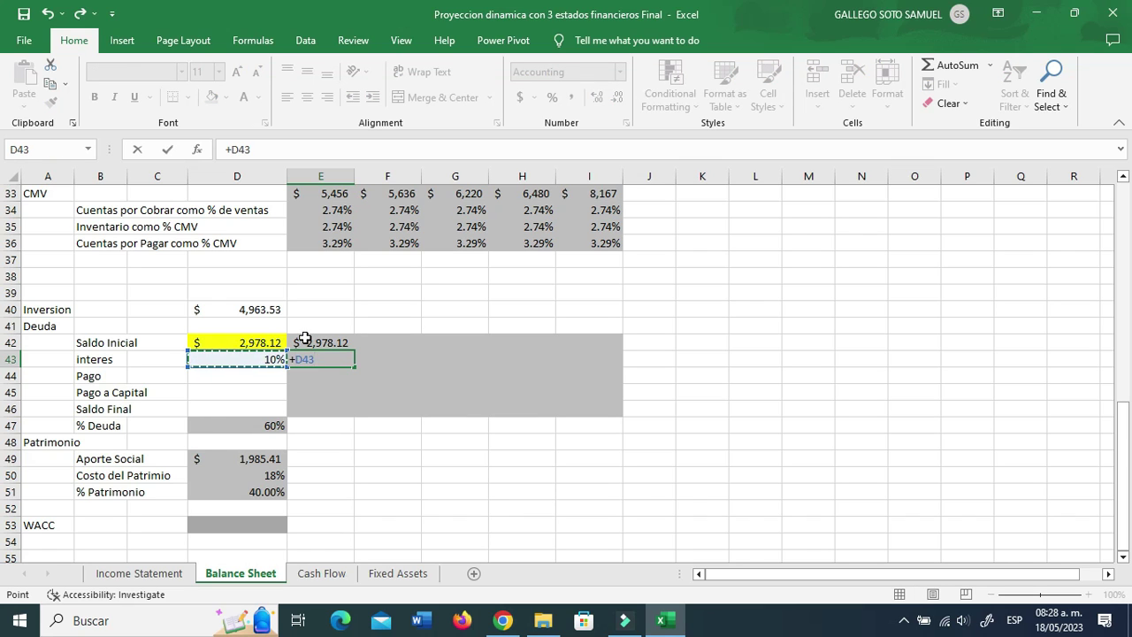
{"action": "type", "text": "*"}
{"action": "left_click", "coordinate": [304, 341]}
{"action": "left_click", "coordinate": [305, 359]}
{"action": "key", "text": "F4"}
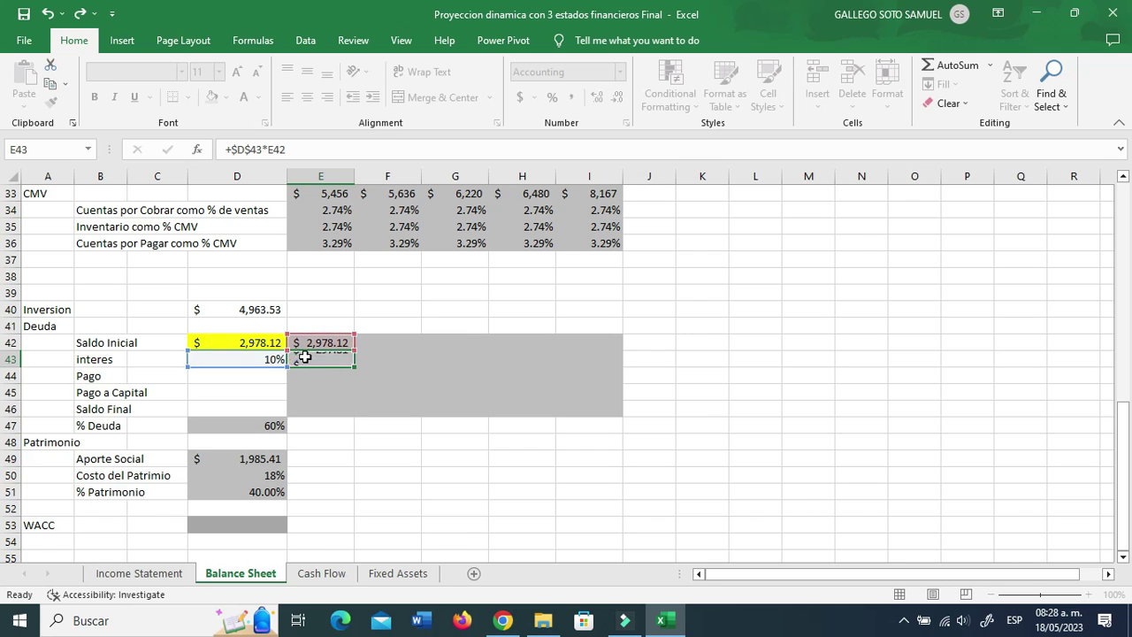
{"action": "key", "text": "Return"}
{"action": "left_click", "coordinate": [304, 359]}
{"action": "left_click_drag", "start_coordinate": [353, 366], "coordinate": [606, 366]}
- Calculate the 2023 Pago in E44 with PMT, using rate D43, 5 periods and present value -D42
{"action": "left_click", "coordinate": [336, 375]}
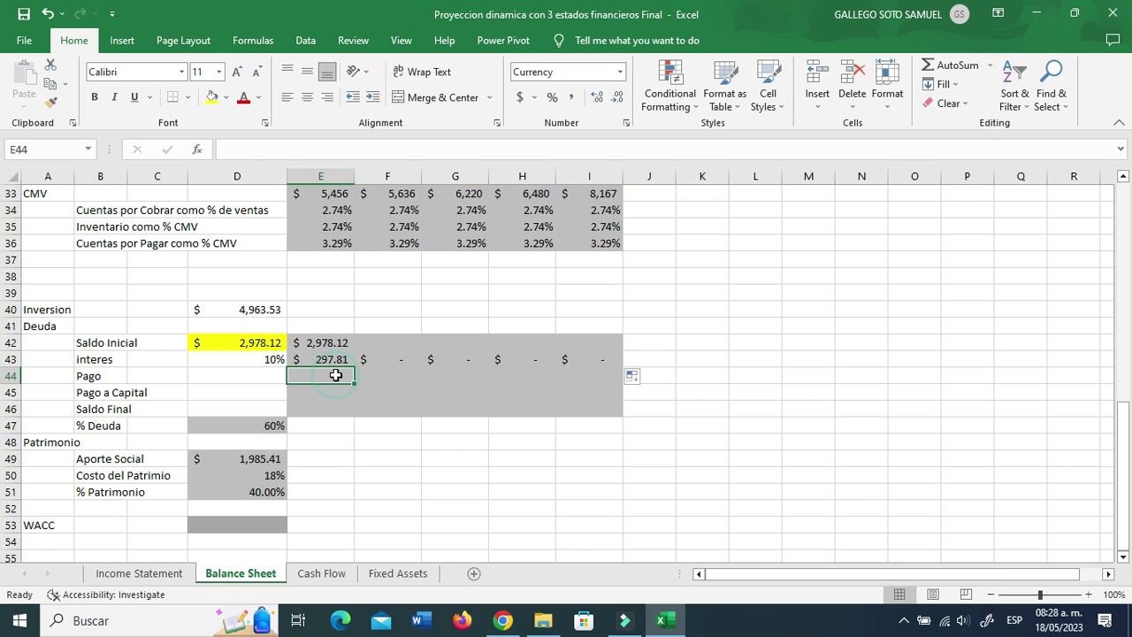
{"action": "type", "text": "=pmt"}
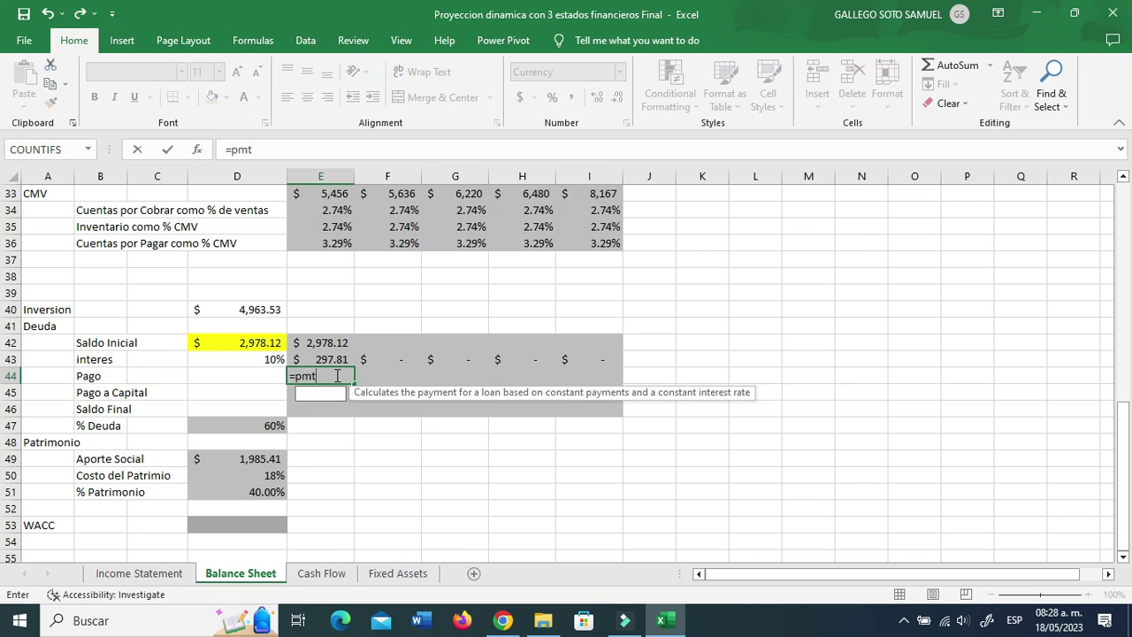
{"action": "type", "text": "("}
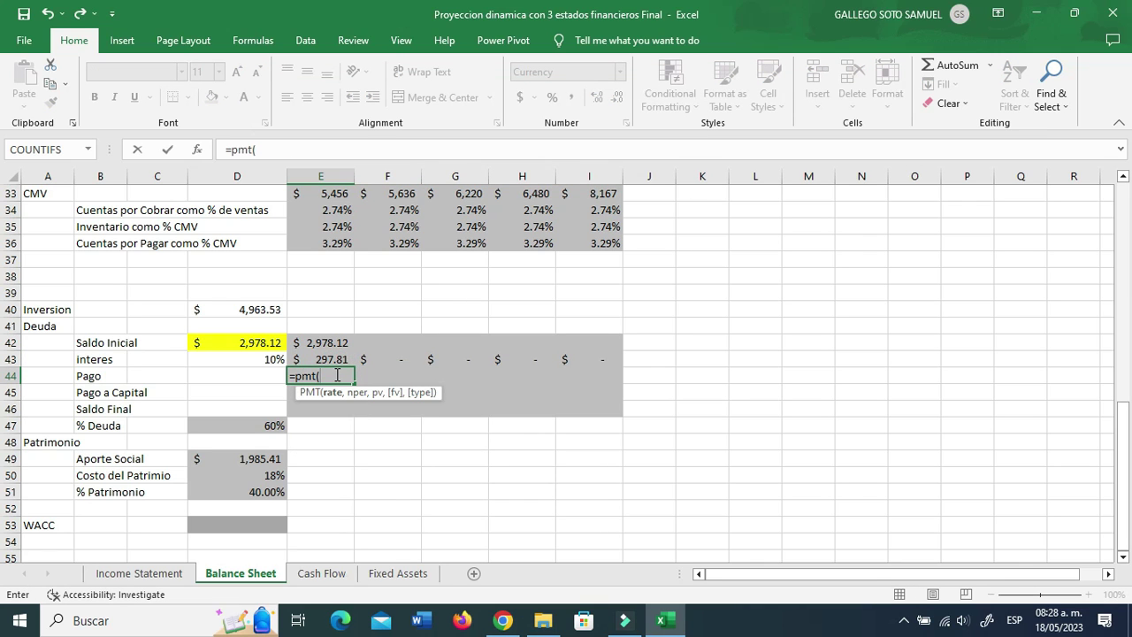
{"action": "left_click", "coordinate": [271, 364]}
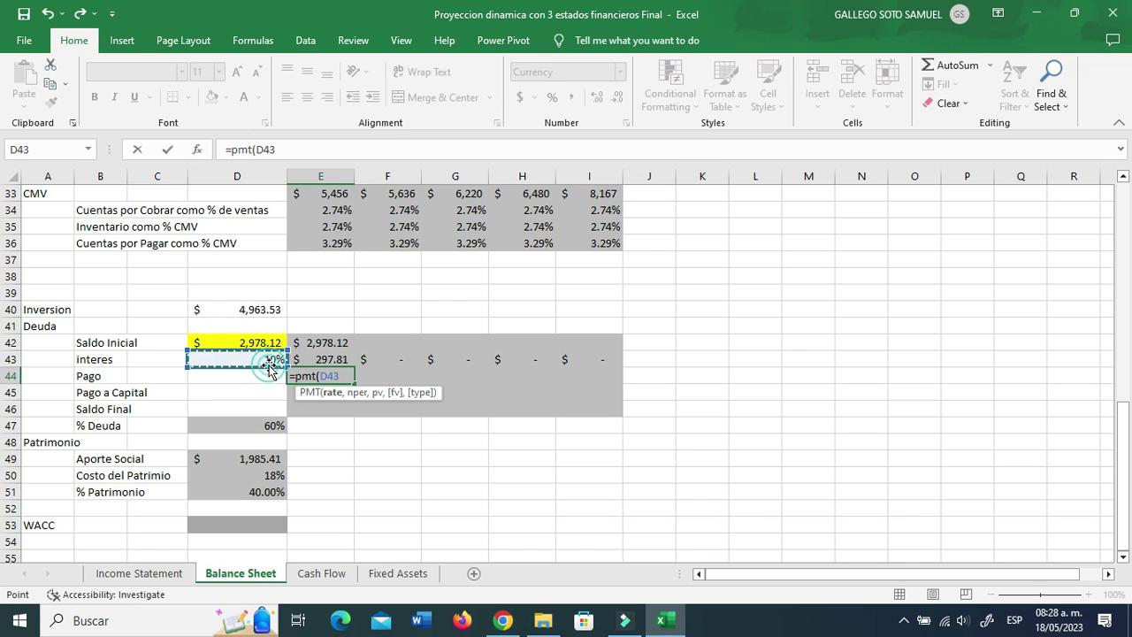
{"action": "type", "text": ",5,-"}
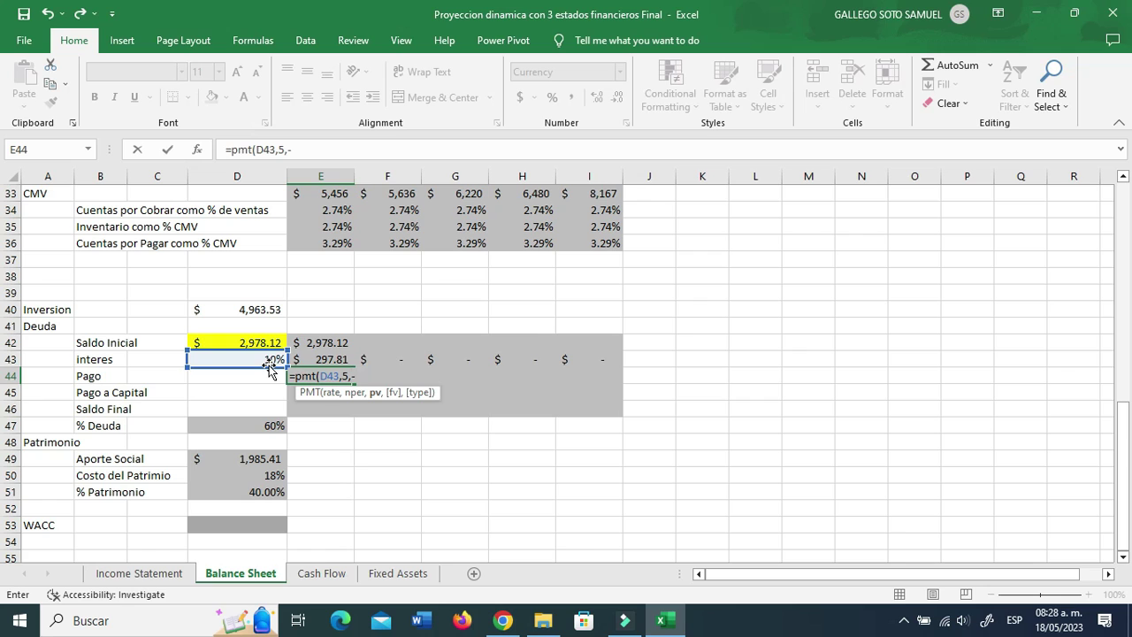
{"action": "left_click", "coordinate": [270, 342]}
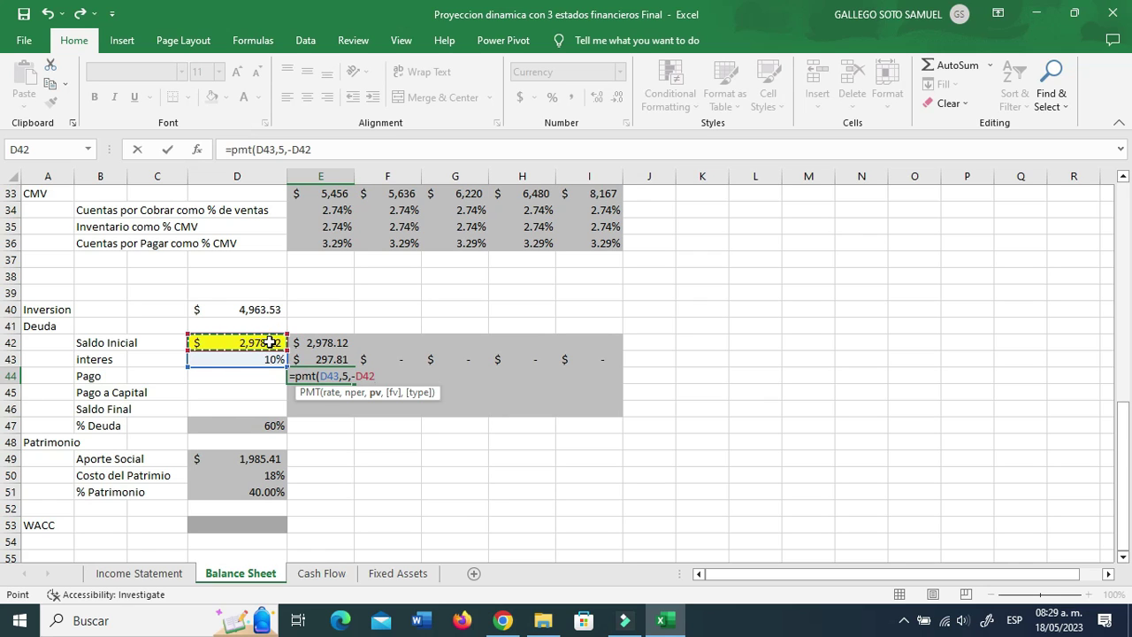
{"action": "key", "text": "Return"}
{"action": "key", "text": "Up"}
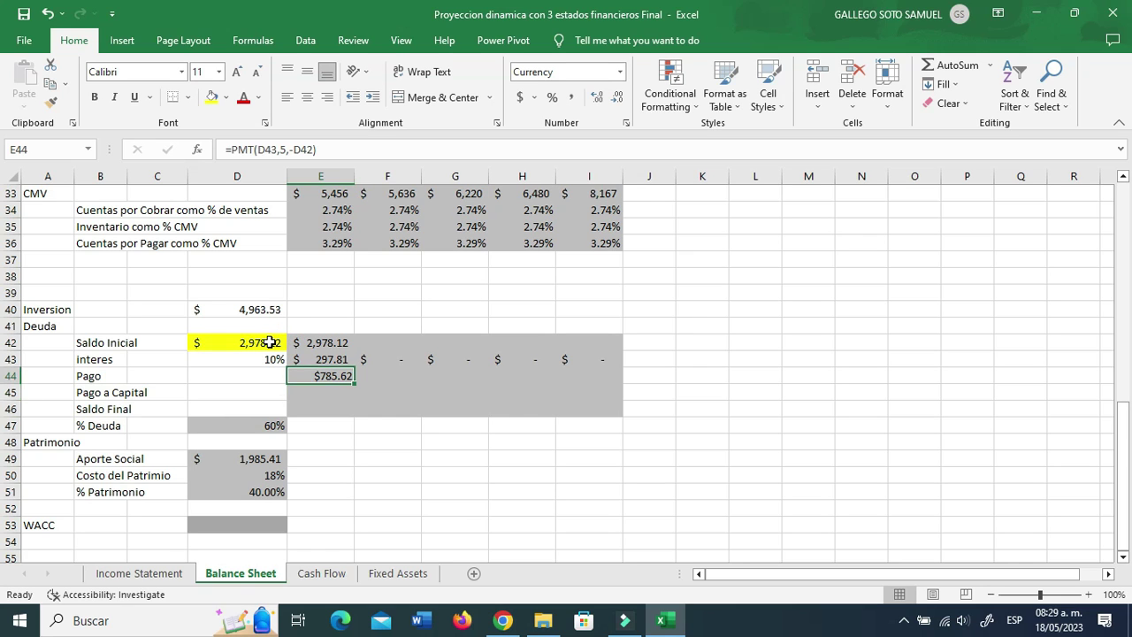
- Link the 2024 Pago in F44 to E44 and fill the formula across to I44
{"action": "key", "text": "Right"}
{"action": "type", "text": "+"}
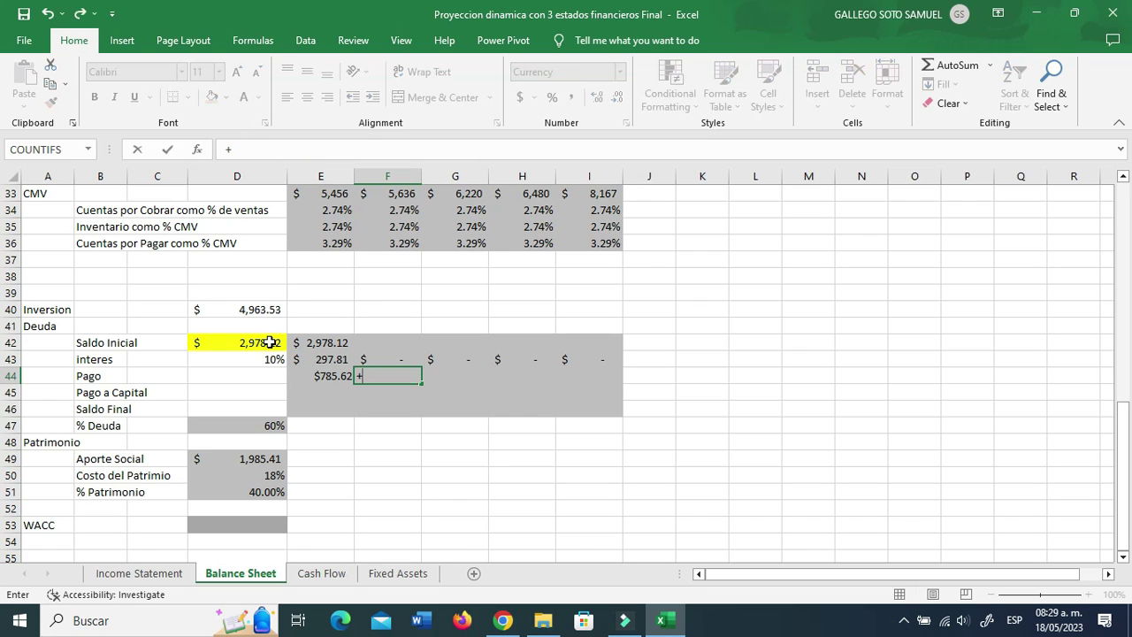
{"action": "key", "text": "Left"}
{"action": "key", "text": "Return"}
{"action": "key", "text": "Up"}
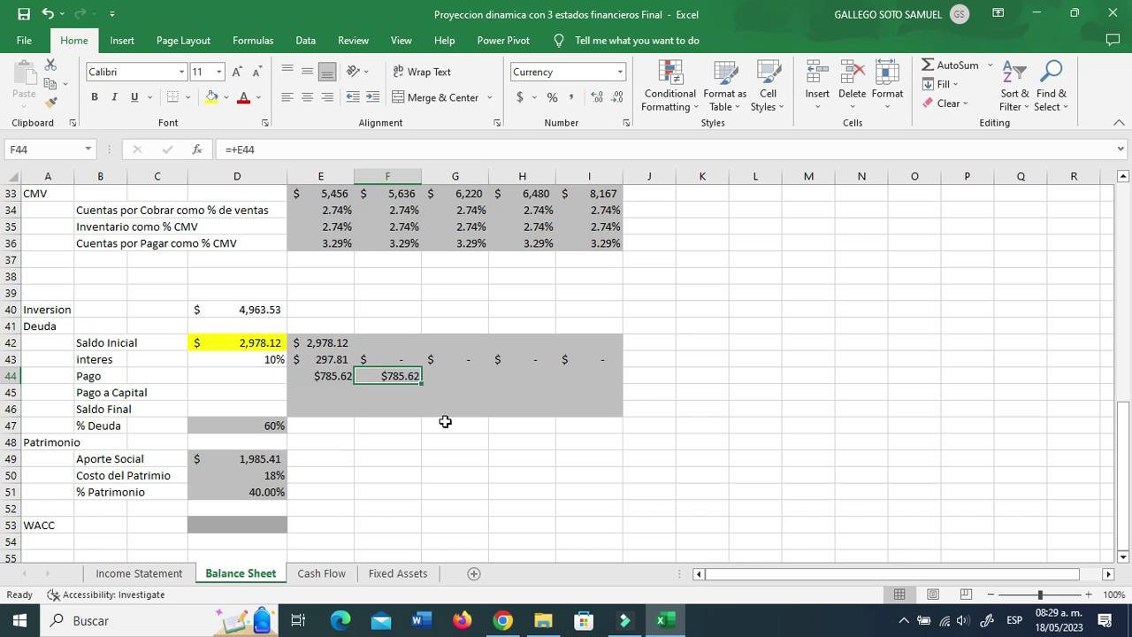
{"action": "left_click_drag", "start_coordinate": [421, 382], "coordinate": [619, 382]}
- Calculate the 2023 Pago a Capital in E45 as the payment E44 minus the interest E43
{"action": "left_click", "coordinate": [306, 392]}
{"action": "type", "text": "+"}
{"action": "key", "text": "Up"}
{"action": "type", "text": "-"}
{"action": "key", "text": "Up"}
{"action": "key", "text": "Up"}
{"action": "key", "text": "Return"}
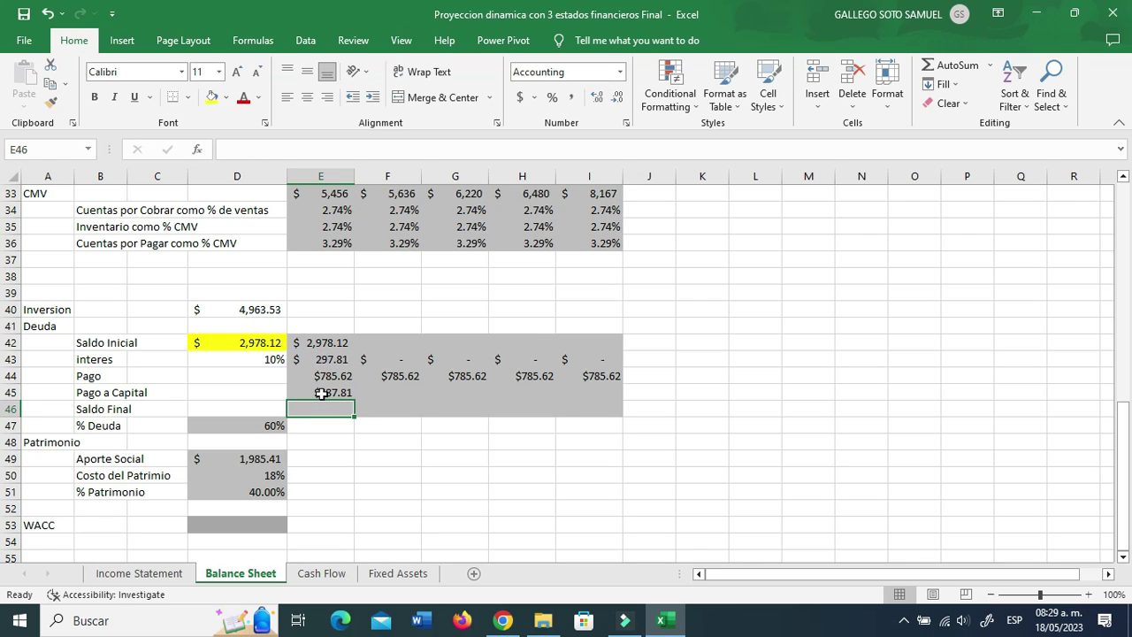
- Calculate the 2023 Saldo Final in E46 as E42+E43-E44 and fill E45:E46 across through column I
{"action": "type", "text": "+"}
{"action": "key", "text": "Up"}
{"action": "key", "text": "Up"}
{"action": "key", "text": "Up"}
{"action": "key", "text": "Up"}
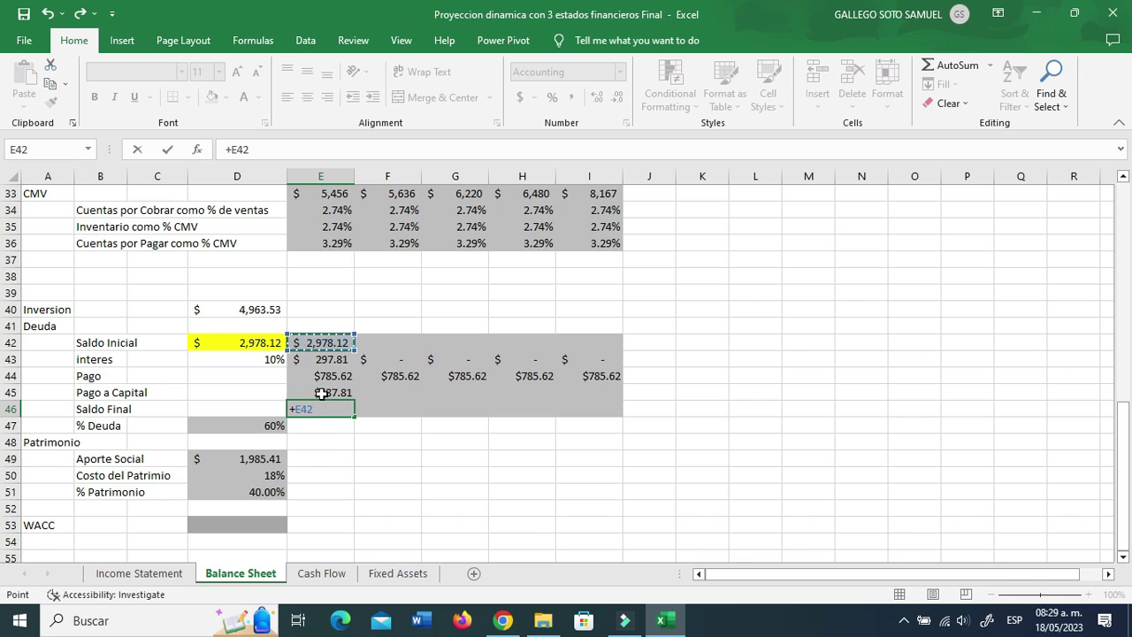
{"action": "type", "text": "+"}
{"action": "key", "text": "Up"}
{"action": "key", "text": "Up"}
{"action": "key", "text": "Up"}
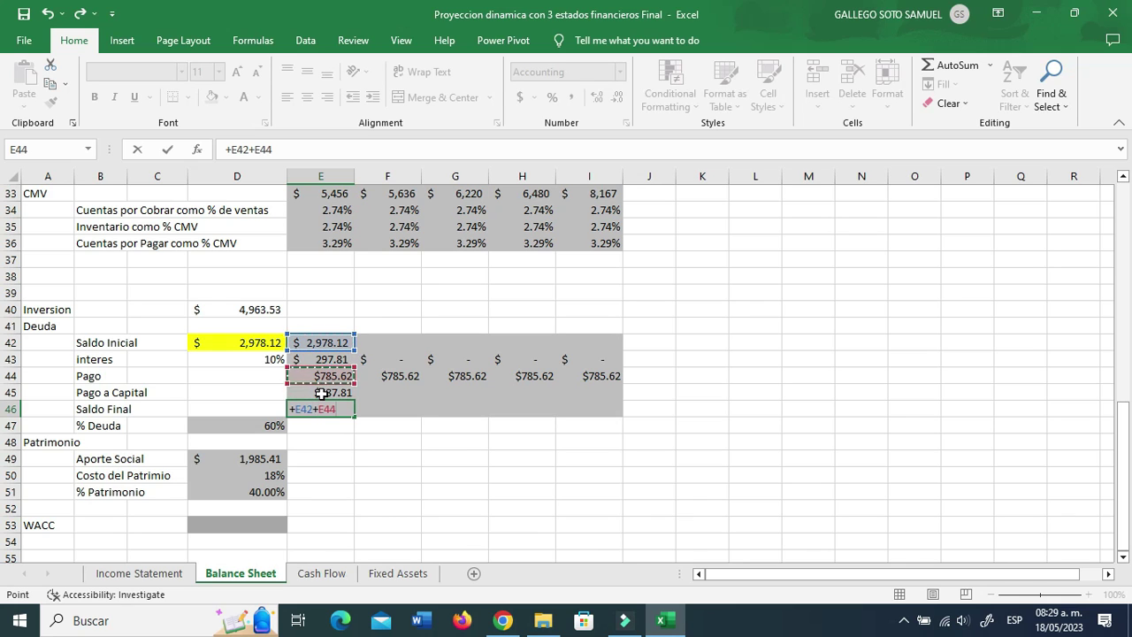
{"action": "type", "text": "-"}
{"action": "key", "text": "Up"}
{"action": "key", "text": "Up"}
{"action": "key", "text": "Return"}
{"action": "key", "text": "Up"}
{"action": "left_click_drag", "start_coordinate": [333, 393], "coordinate": [591, 403]}
- Link the 2024 Saldo Inicial in F42 to the prior Saldo Final E46 and fill it across to I42
{"action": "left_click", "coordinate": [377, 343]}
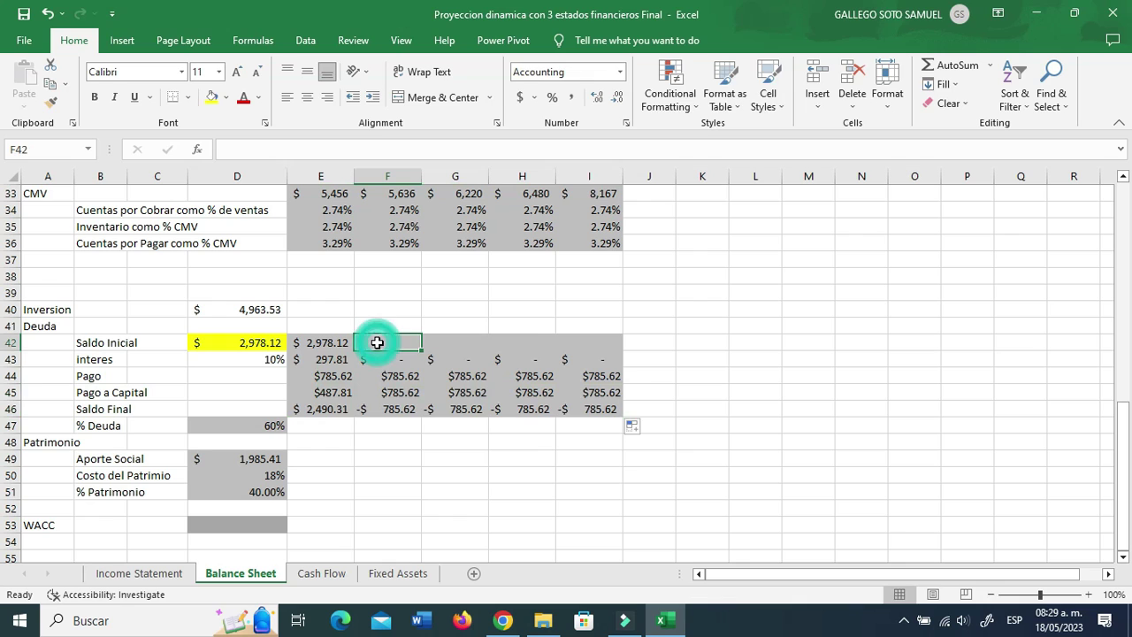
{"action": "type", "text": "+"}
{"action": "left_click", "coordinate": [336, 410]}
{"action": "key", "text": "Return"}
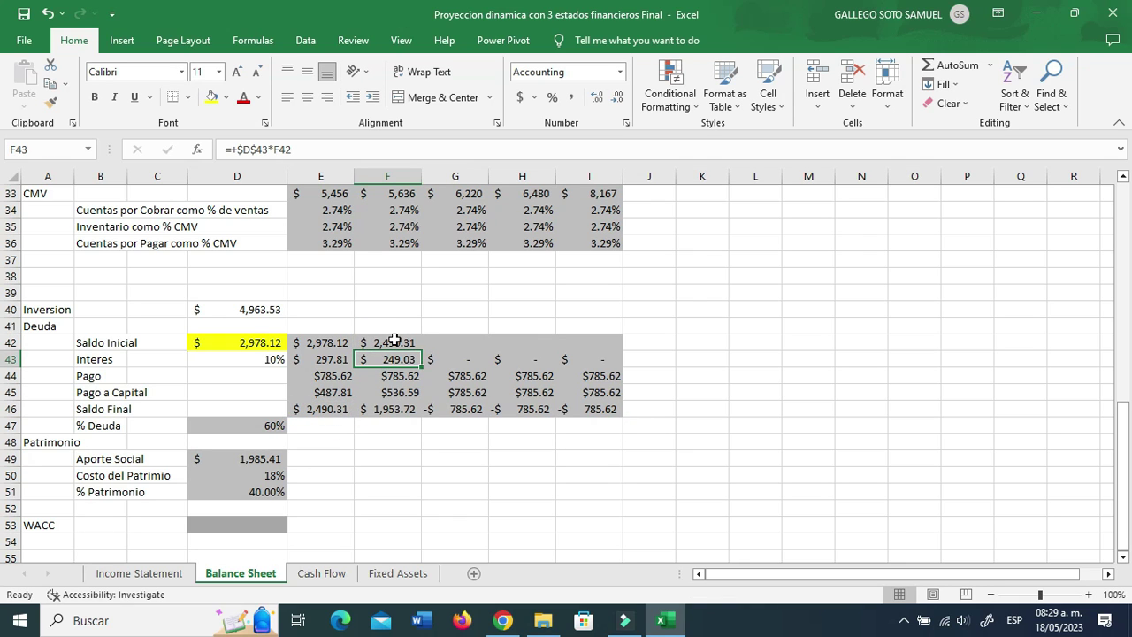
{"action": "left_click", "coordinate": [394, 342]}
{"action": "left_click_drag", "start_coordinate": [423, 350], "coordinate": [623, 354]}
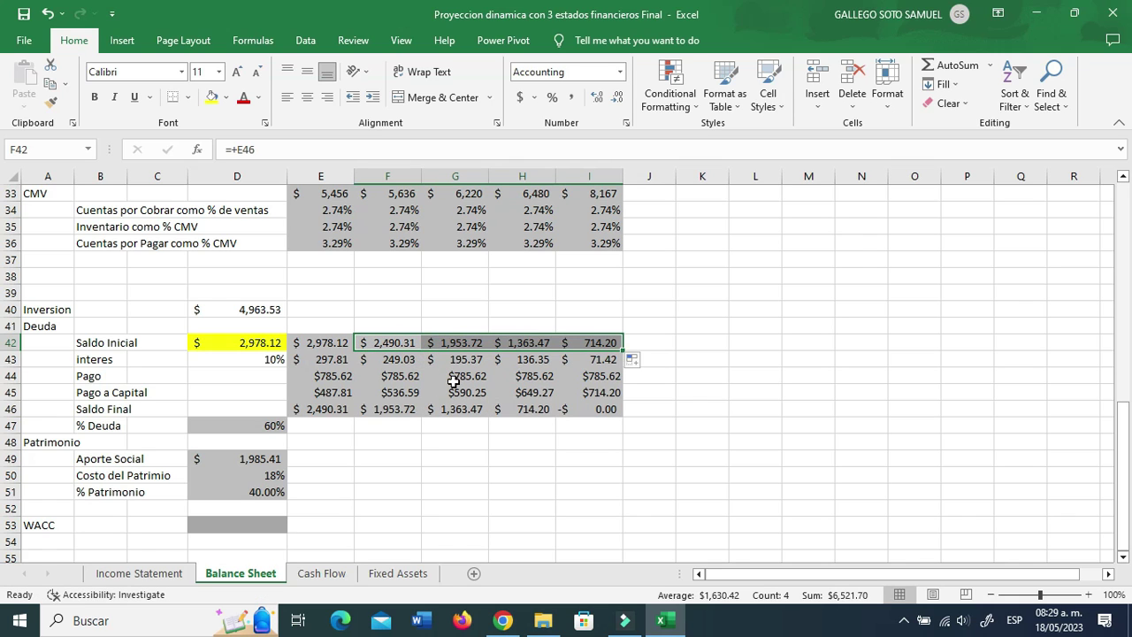
{"action": "left_click", "coordinate": [595, 409]}
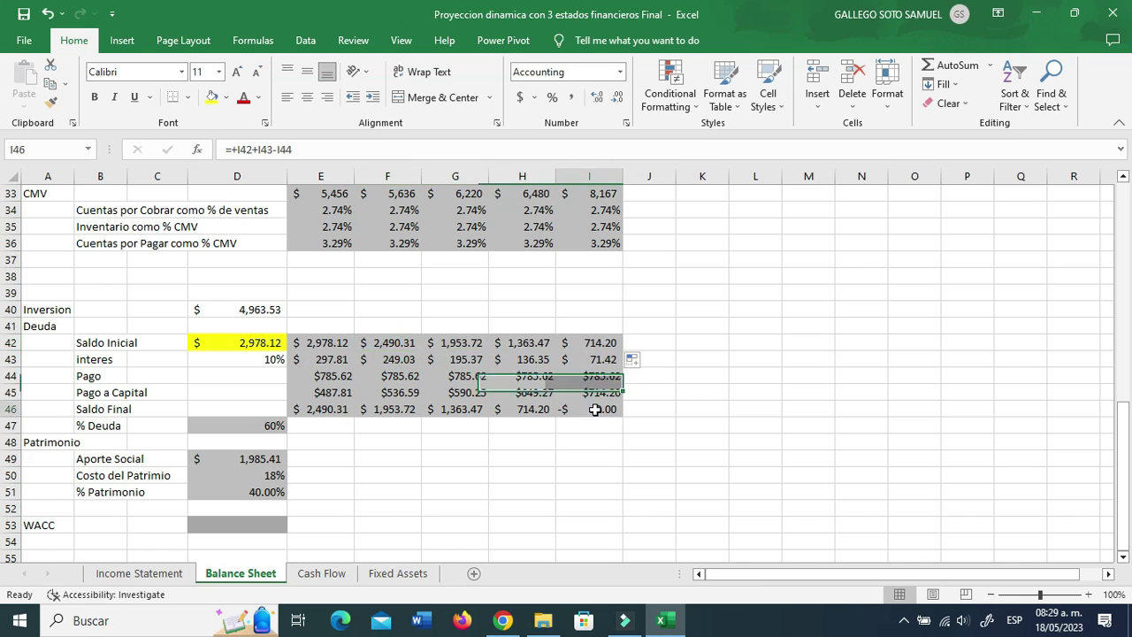
{"action": "left_click", "coordinate": [380, 460]}
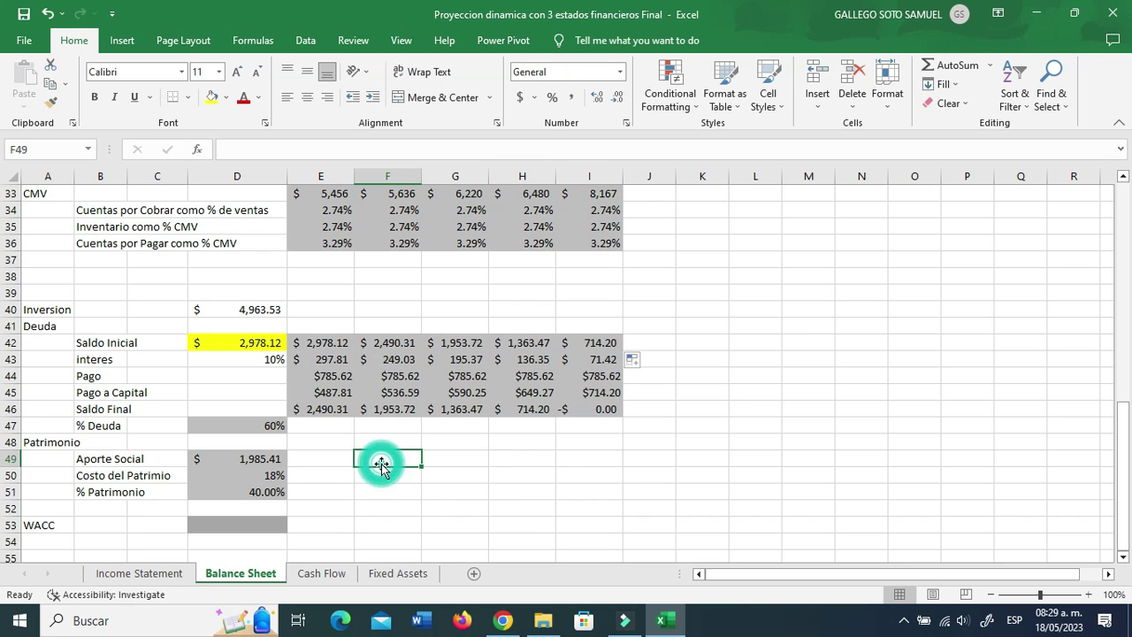
- Link the 2023 Intereses cell E17 on the Income Statement to the negative of the Balance Sheet's interest in E43
{"action": "left_click", "coordinate": [338, 361]}
{"action": "left_click", "coordinate": [159, 573]}
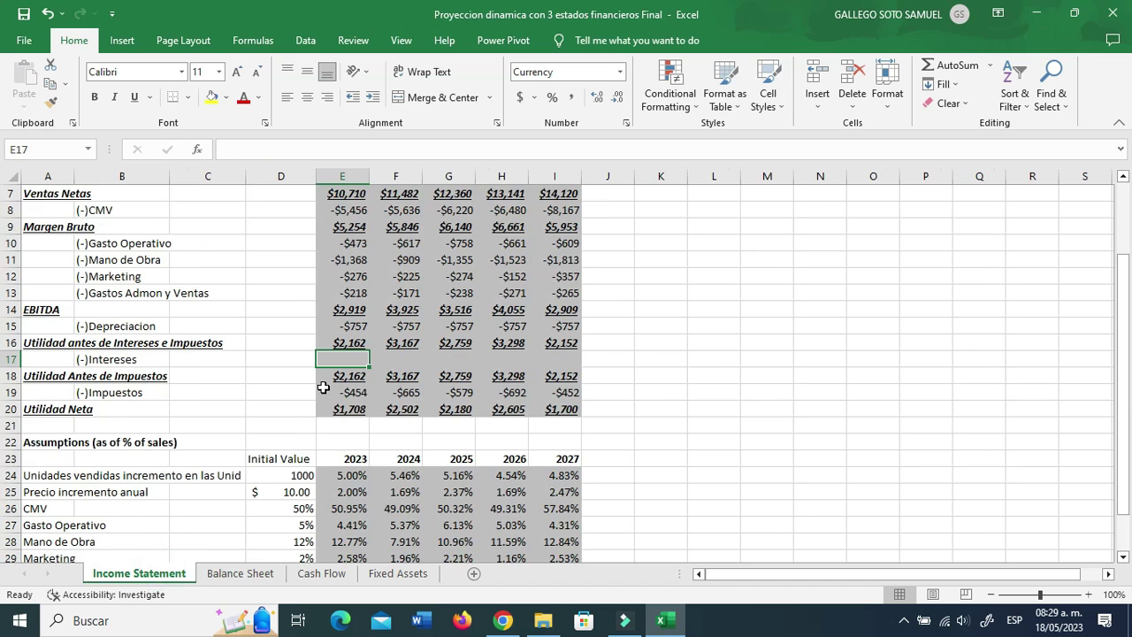
{"action": "type", "text": "-"}
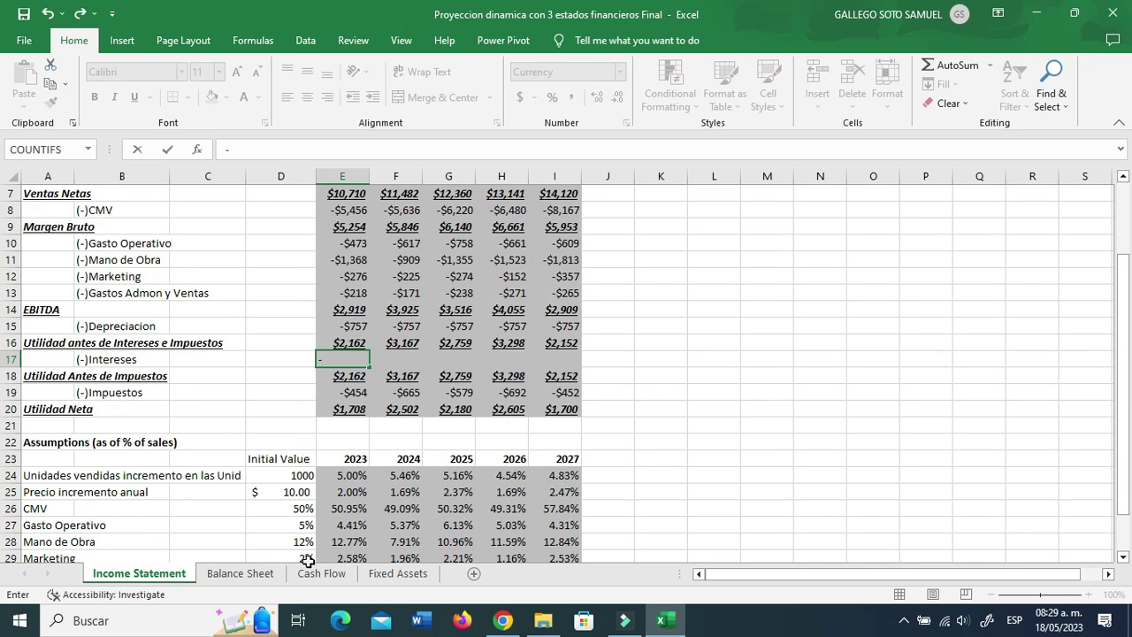
{"action": "left_click", "coordinate": [331, 575]}
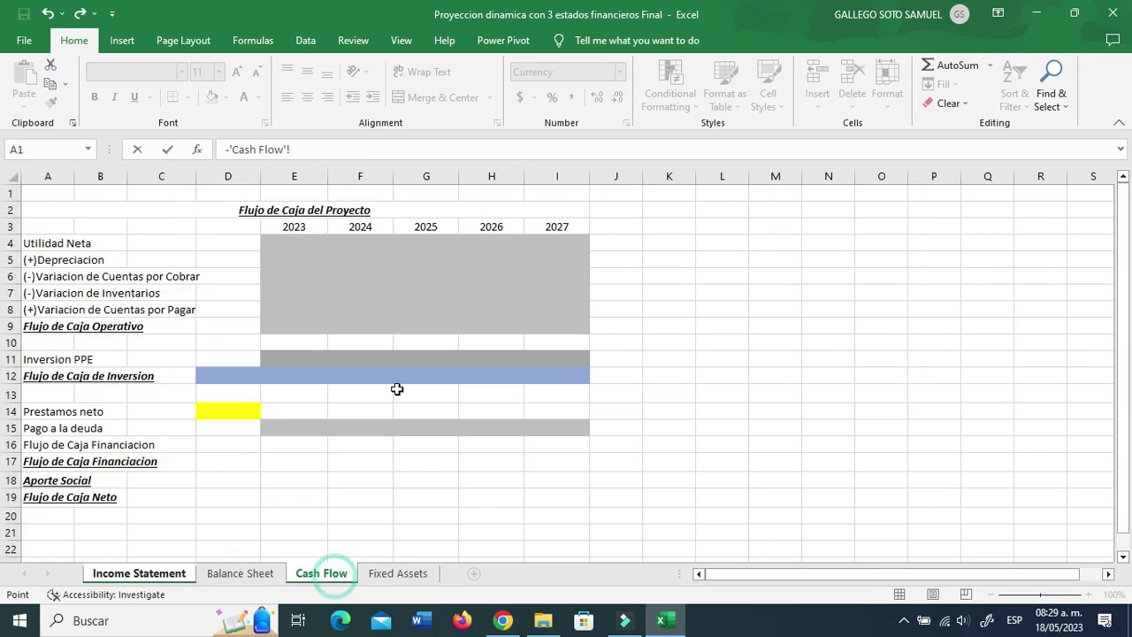
{"action": "left_click", "coordinate": [259, 573]}
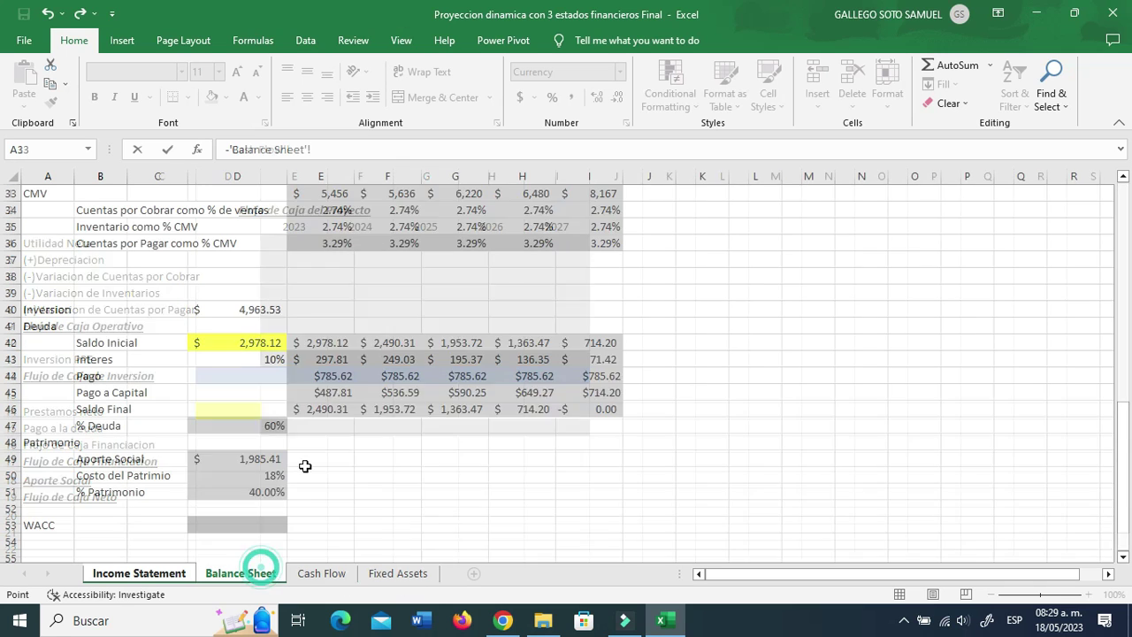
{"action": "left_click", "coordinate": [335, 359]}
{"action": "key", "text": "Return"}
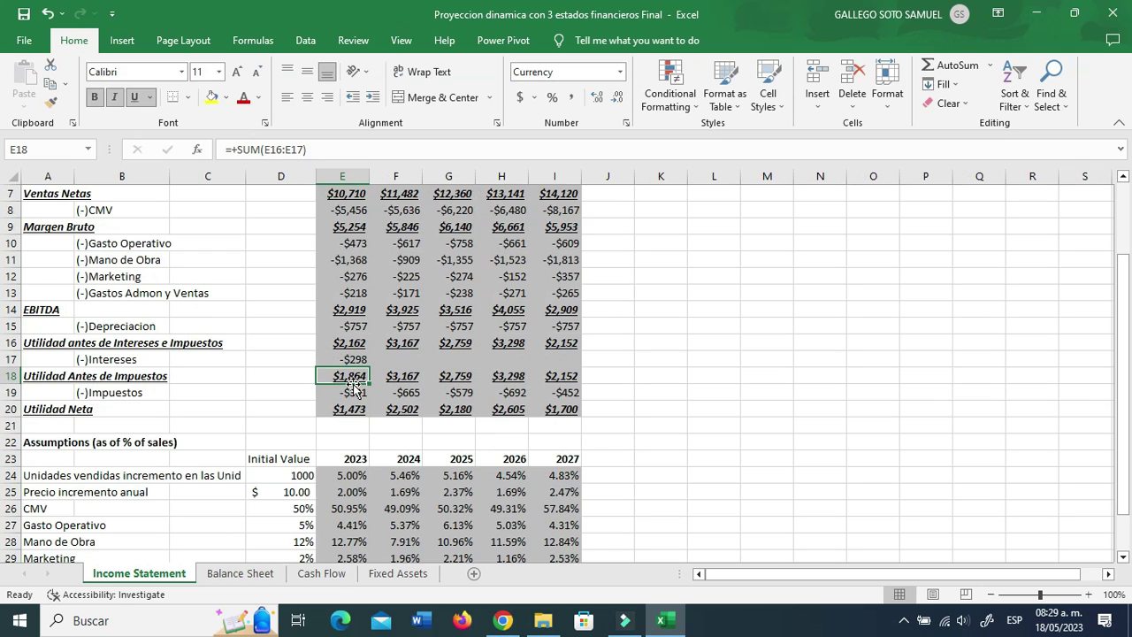
- Fill the 2023 Intereses formula in E17 of the Income Statement across to I17
{"action": "left_click", "coordinate": [364, 361]}
{"action": "left_click_drag", "start_coordinate": [431, 366], "coordinate": [576, 364]}
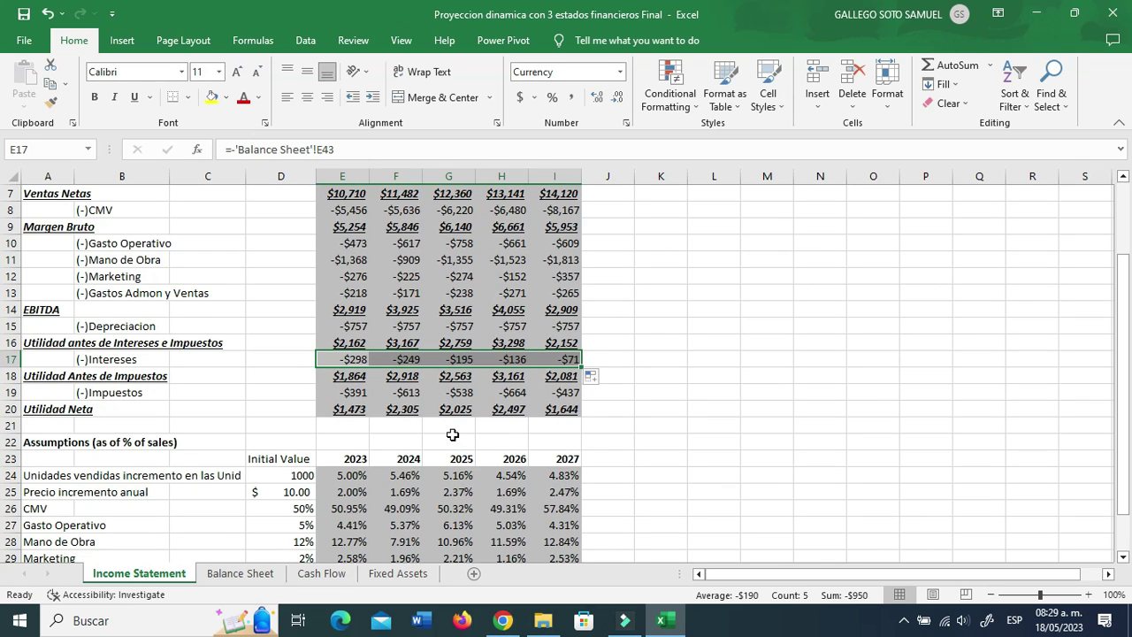
{"action": "left_click", "coordinate": [436, 437]}
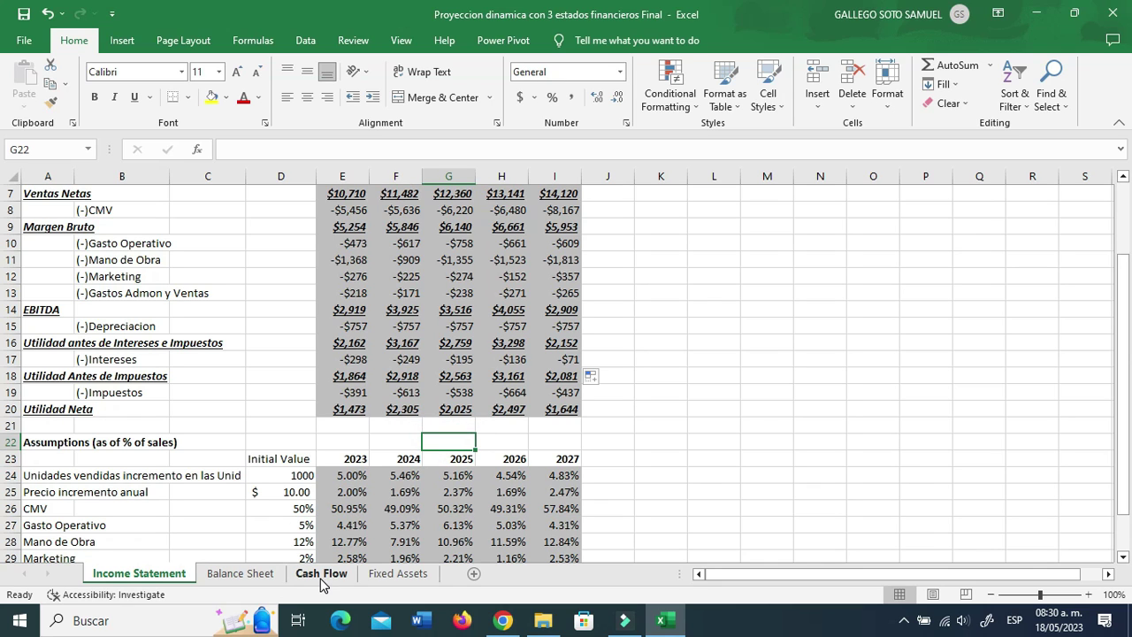
{"action": "left_click", "coordinate": [321, 575]}
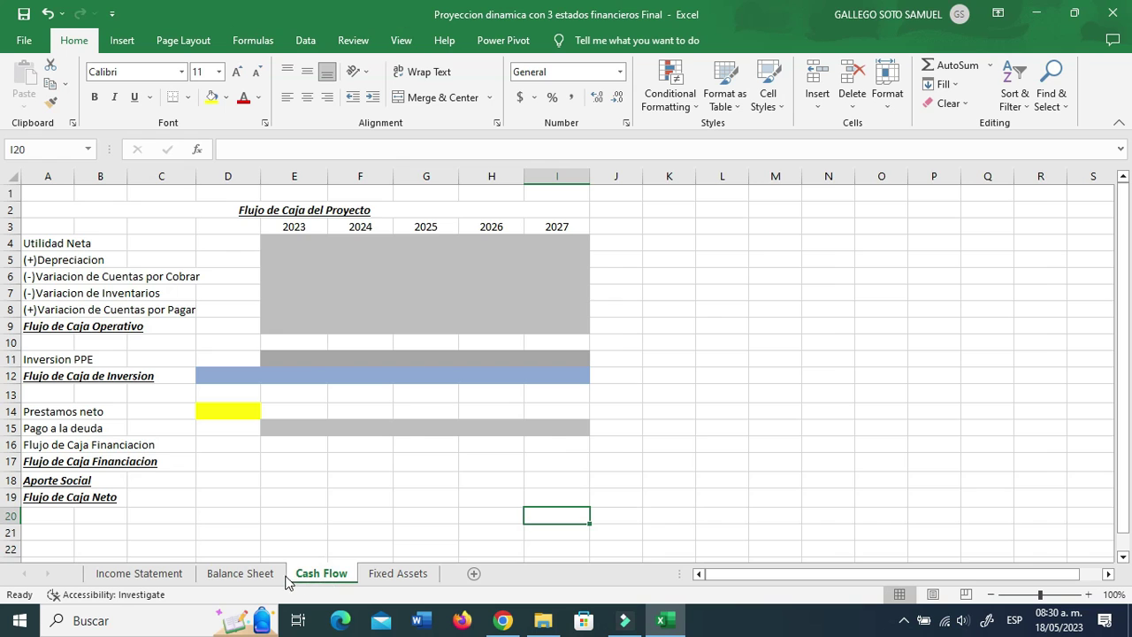
{"action": "left_click", "coordinate": [240, 575]}
{"action": "scroll", "coordinate": [359, 510], "scroll_direction": "up", "scroll_amount": 3}
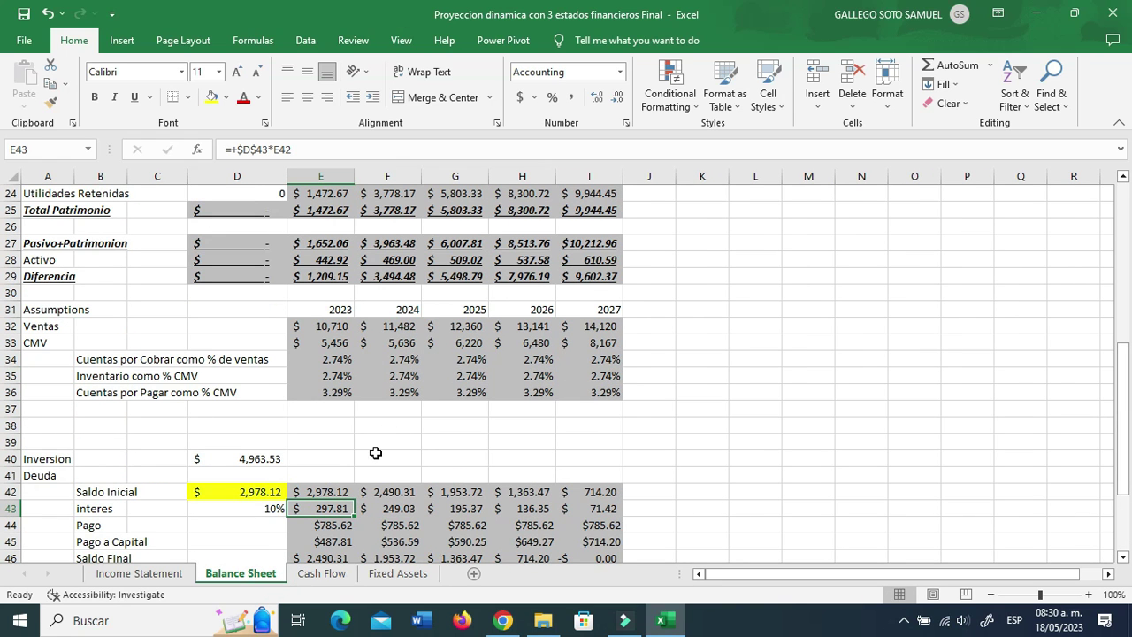
{"action": "scroll", "coordinate": [375, 453], "scroll_direction": "down", "scroll_amount": 3}
- Link the 2023 Utilidad Neta in Cash Flow E4 to Income Statement cell E20 and fill it across to I4
{"action": "left_click", "coordinate": [341, 574]}
{"action": "left_click", "coordinate": [328, 410]}
{"action": "left_click", "coordinate": [291, 247]}
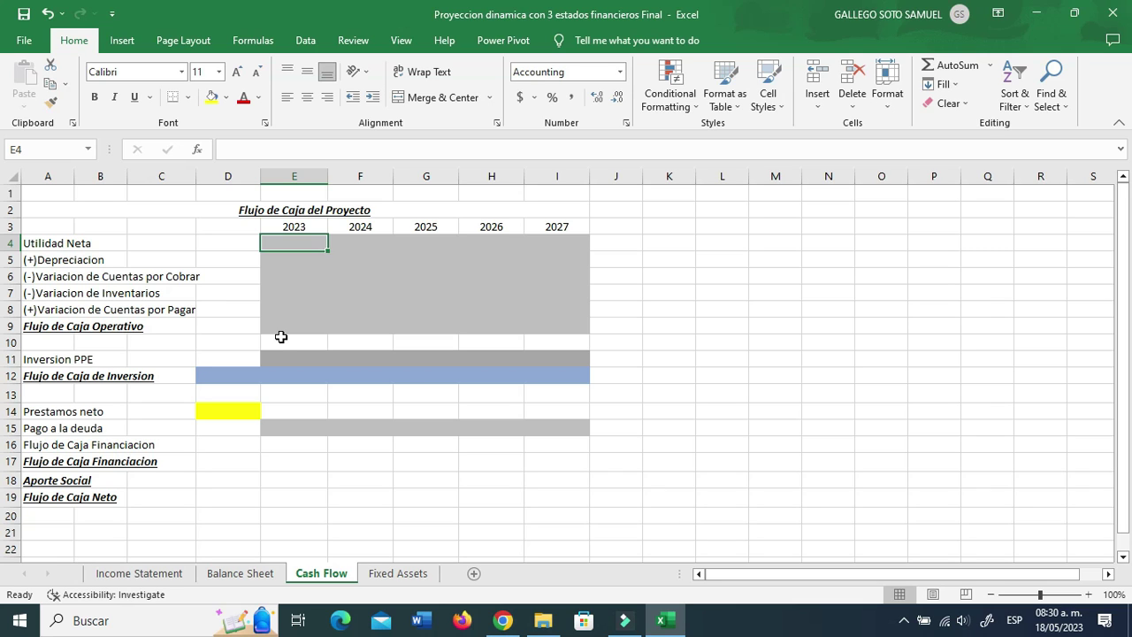
{"action": "type", "text": "+"}
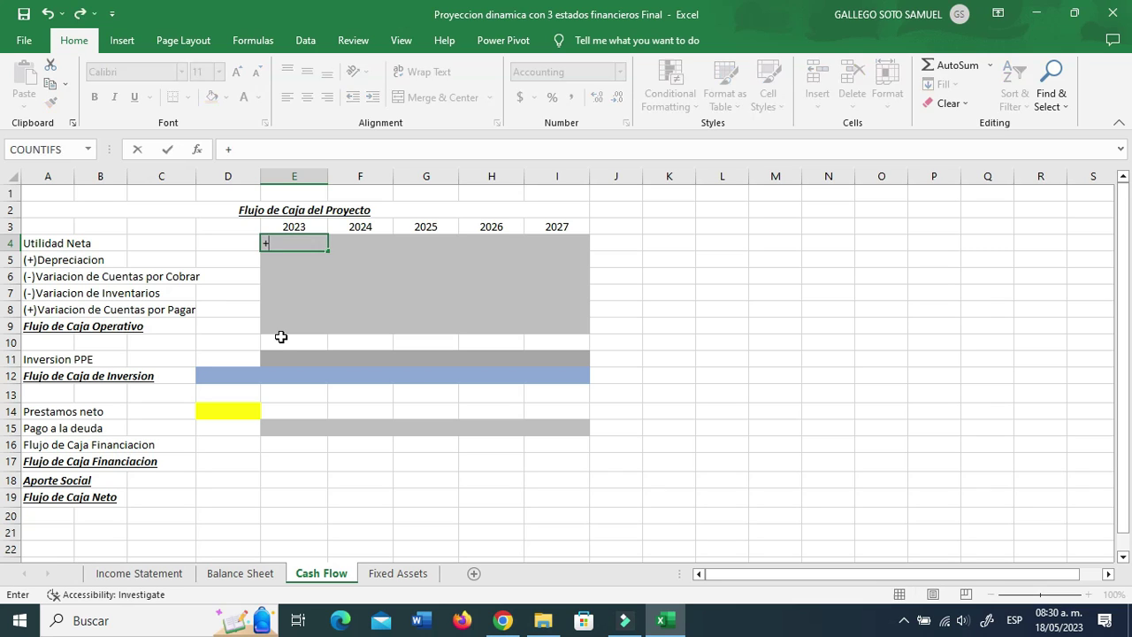
{"action": "left_click", "coordinate": [182, 575]}
{"action": "left_click", "coordinate": [354, 411]}
{"action": "key", "text": "Return"}
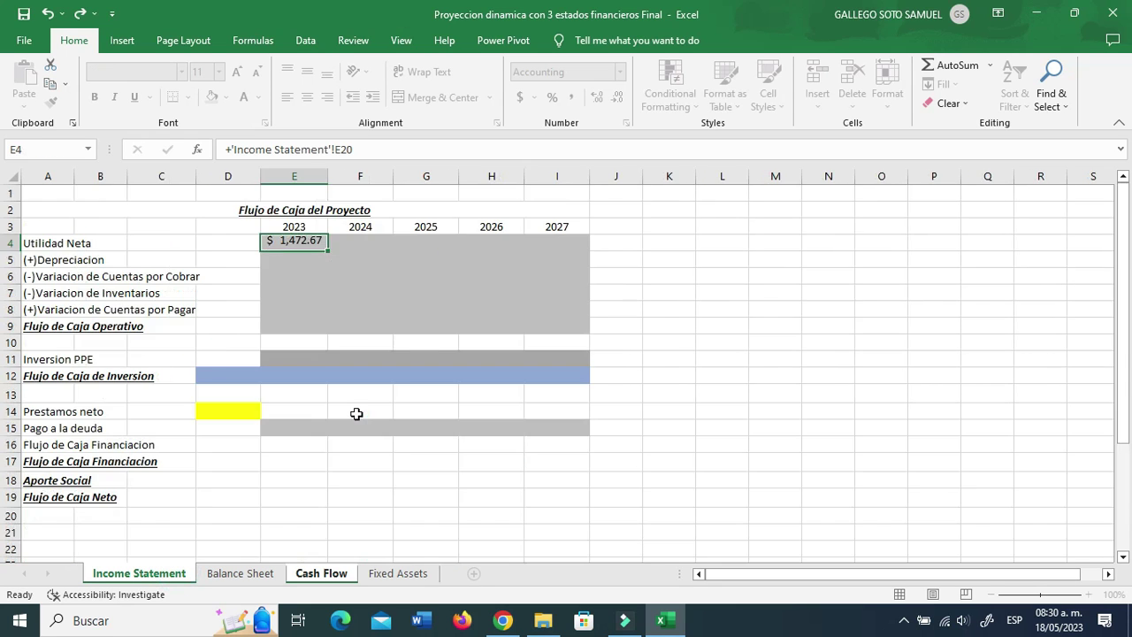
{"action": "left_click", "coordinate": [294, 243]}
{"action": "left_click_drag", "start_coordinate": [327, 251], "coordinate": [566, 250]}
- Link the 2023 Depreciacion in Cash Flow E5 to the negative of Income Statement E15 and fill it across to I5
{"action": "left_click", "coordinate": [298, 256]}
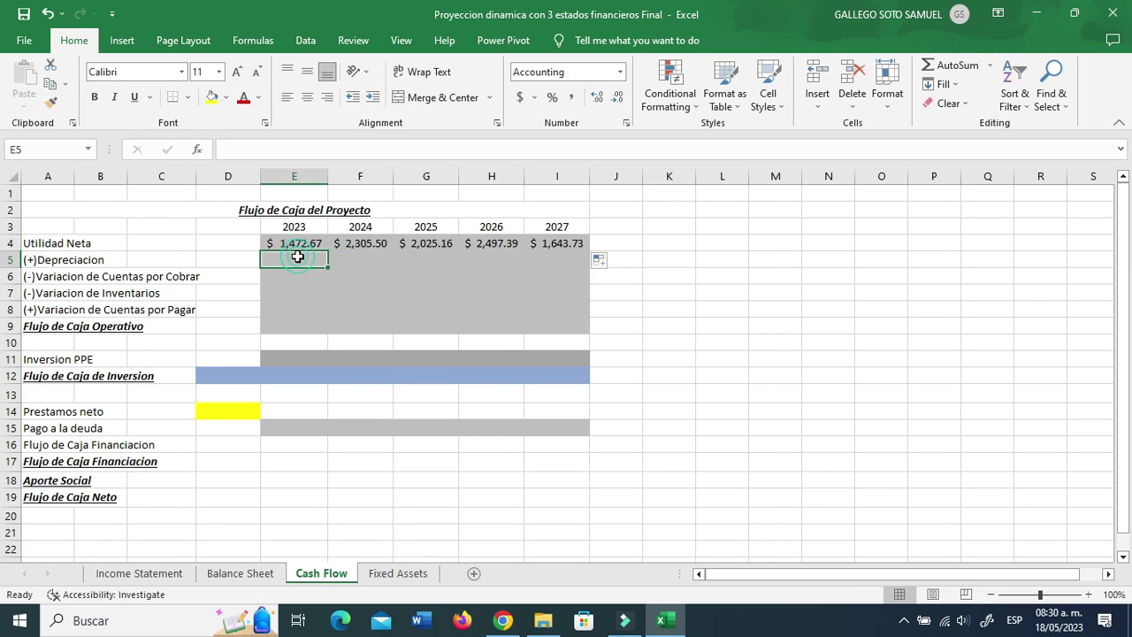
{"action": "type", "text": "-"}
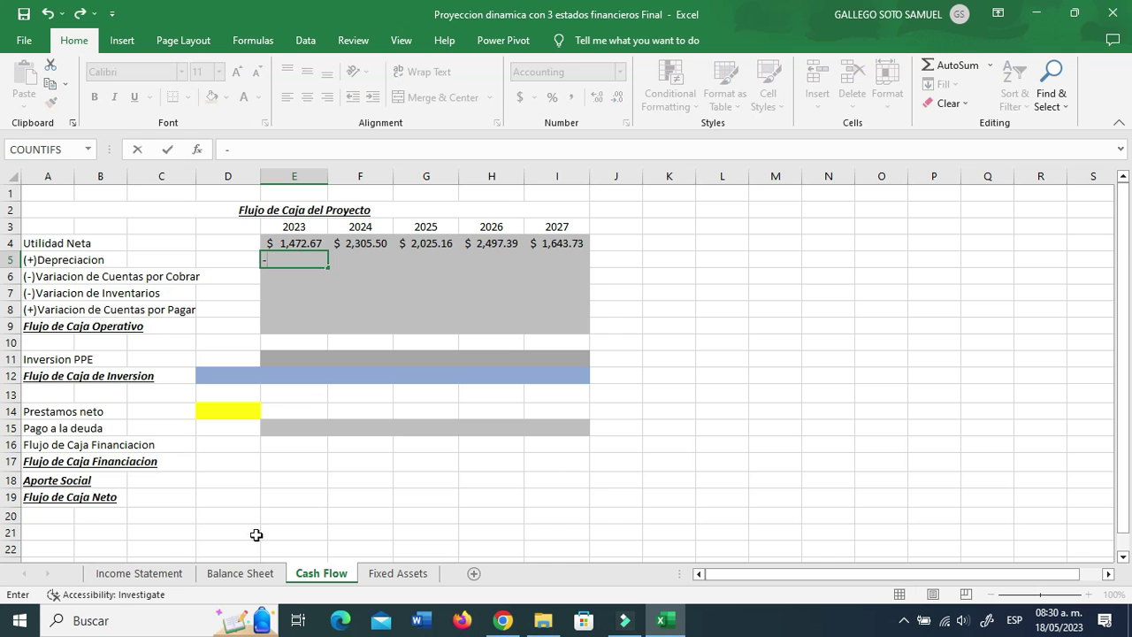
{"action": "left_click", "coordinate": [141, 574]}
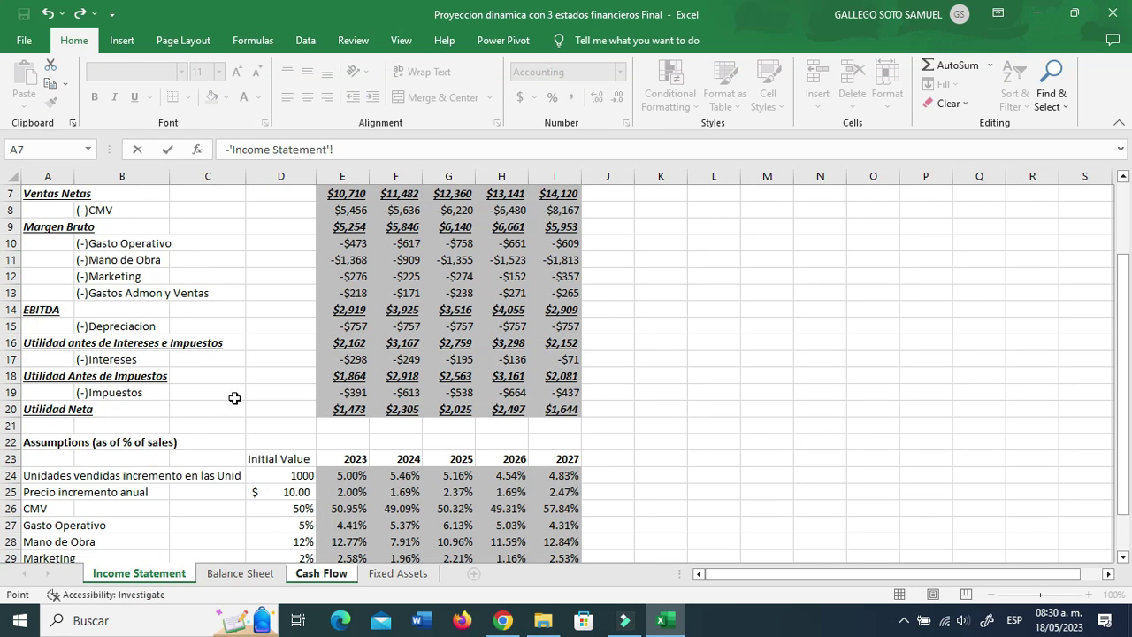
{"action": "left_click", "coordinate": [346, 325]}
{"action": "key", "text": "Return"}
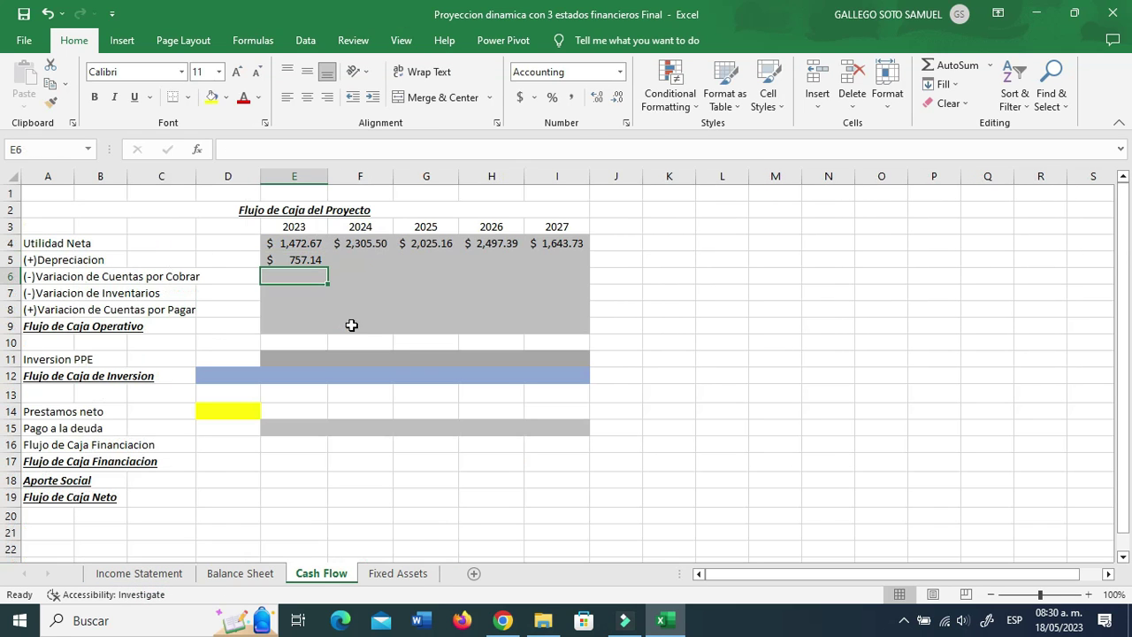
{"action": "left_click", "coordinate": [321, 262]}
{"action": "left_click_drag", "start_coordinate": [329, 266], "coordinate": [563, 264]}
- Calculate the 2023 Variacion de Cuentas por Cobrar in Cash Flow E6 as the negative of Balance Sheet E5 minus D5
{"action": "left_click", "coordinate": [284, 280]}
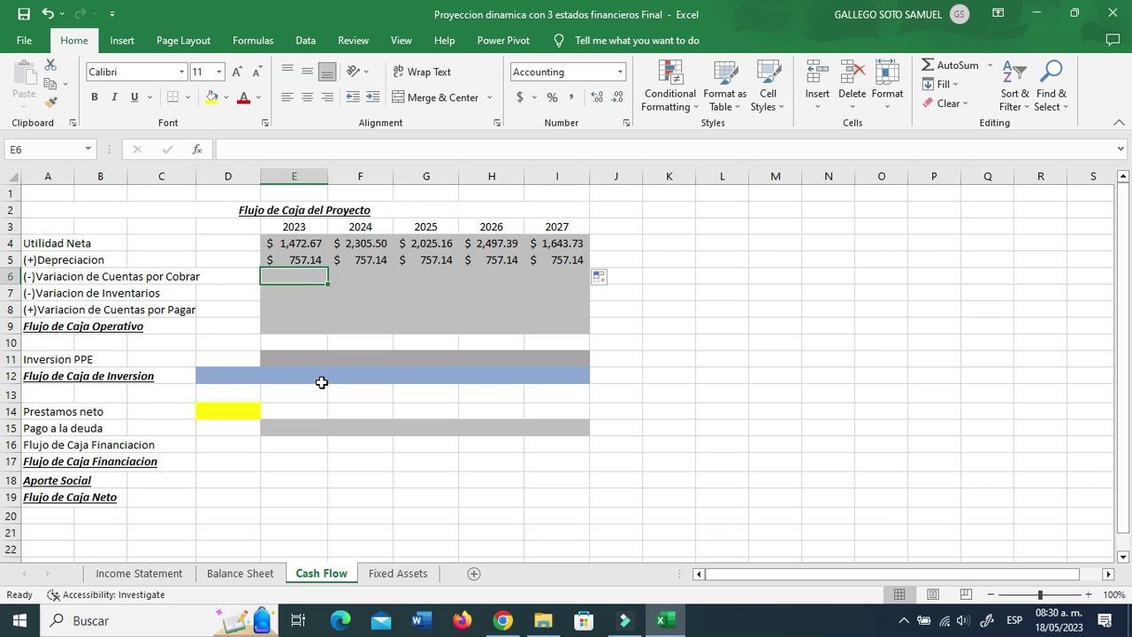
{"action": "type", "text": "-"}
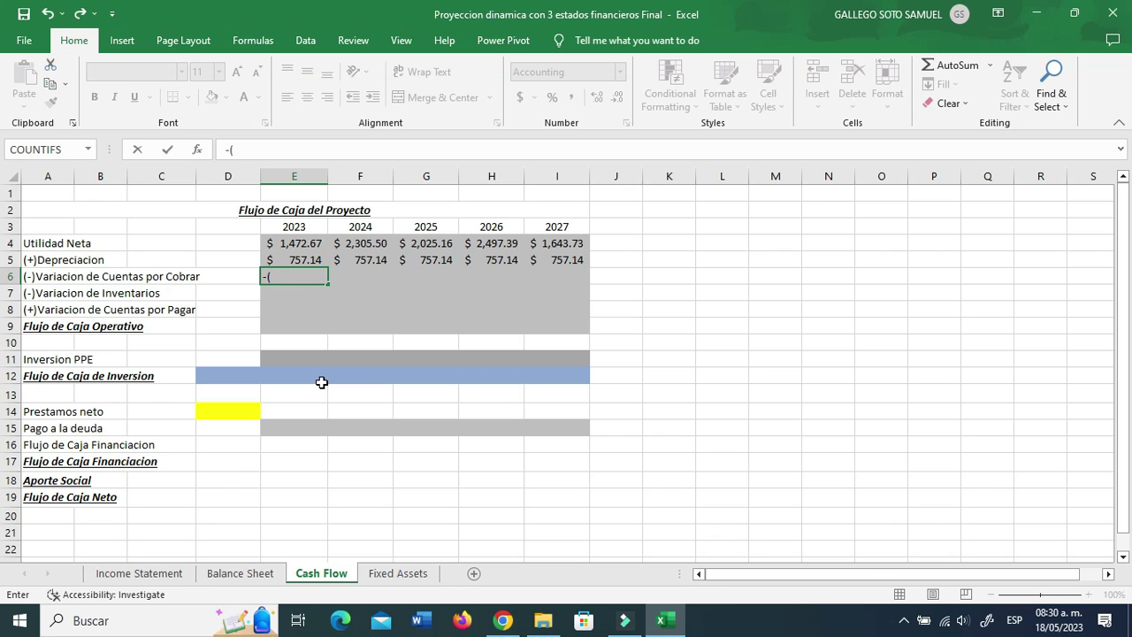
{"action": "type", "text": "("}
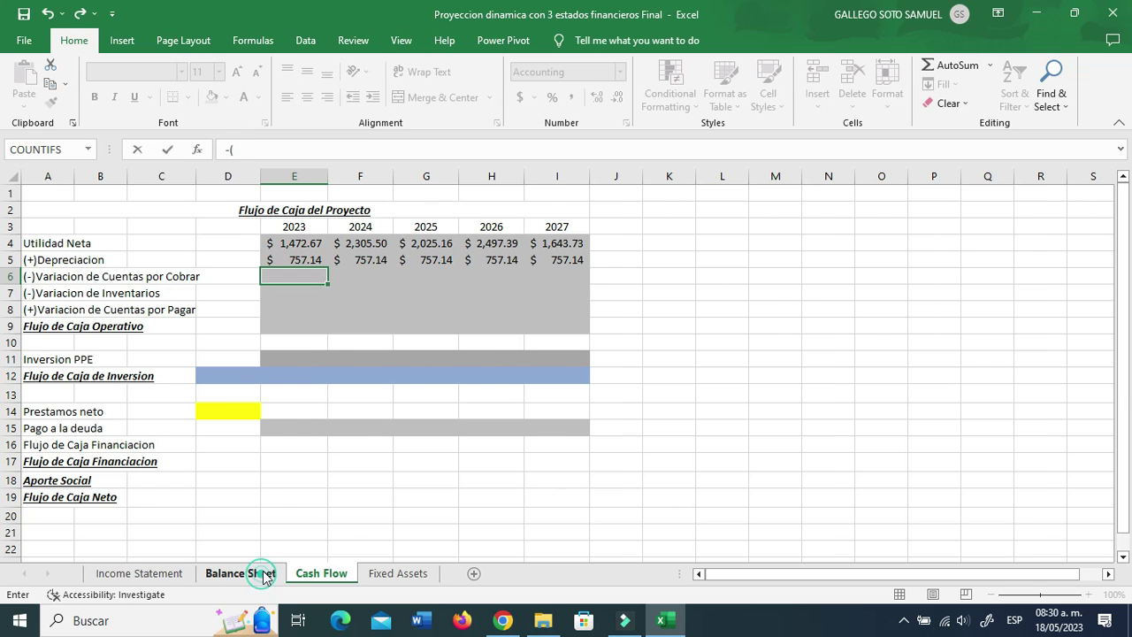
{"action": "left_click", "coordinate": [240, 573]}
{"action": "scroll", "coordinate": [246, 553], "scroll_direction": "up", "scroll_amount": 10}
{"action": "scroll", "coordinate": [248, 557], "scroll_direction": "up", "scroll_amount": 1}
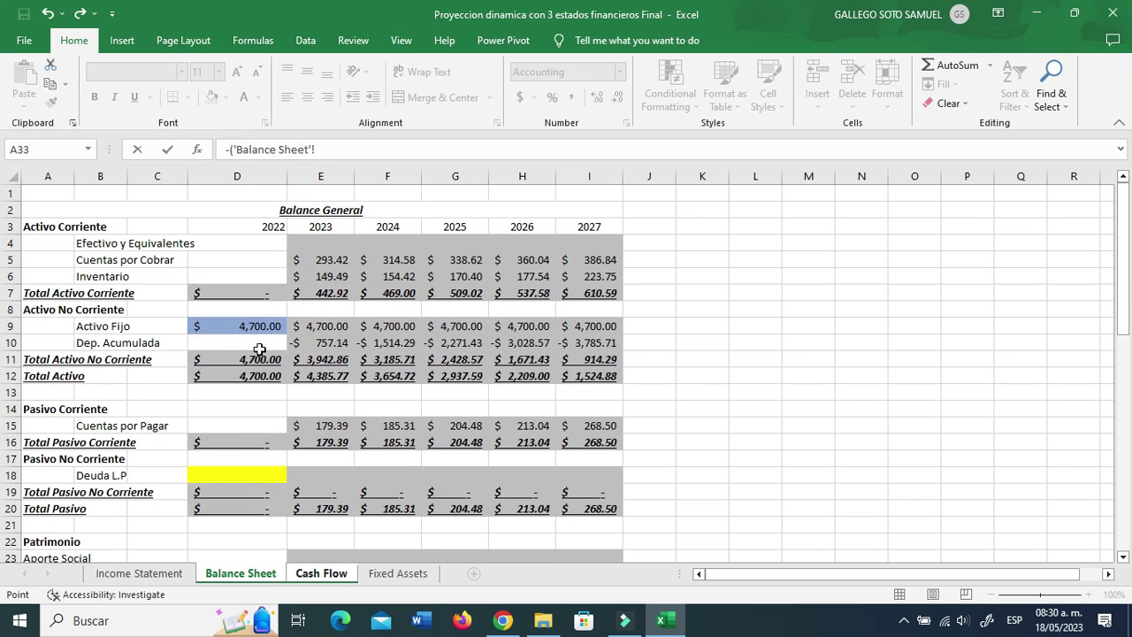
{"action": "left_click", "coordinate": [328, 263]}
{"action": "type", "text": "-"}
{"action": "left_click", "coordinate": [273, 257]}
{"action": "type", "text": ")"}
{"action": "key", "text": "Return"}
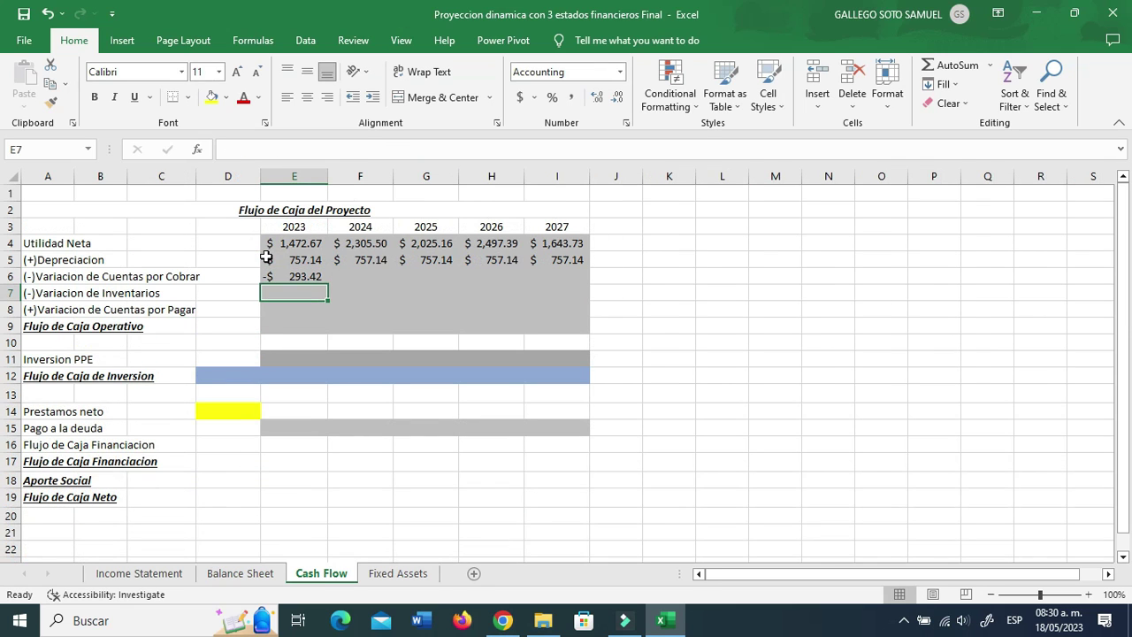
- Calculate the 2023 Variacion de Inventarios in Cash Flow E7 as the negative of Balance Sheet E6 minus D6
{"action": "type", "text": "-("}
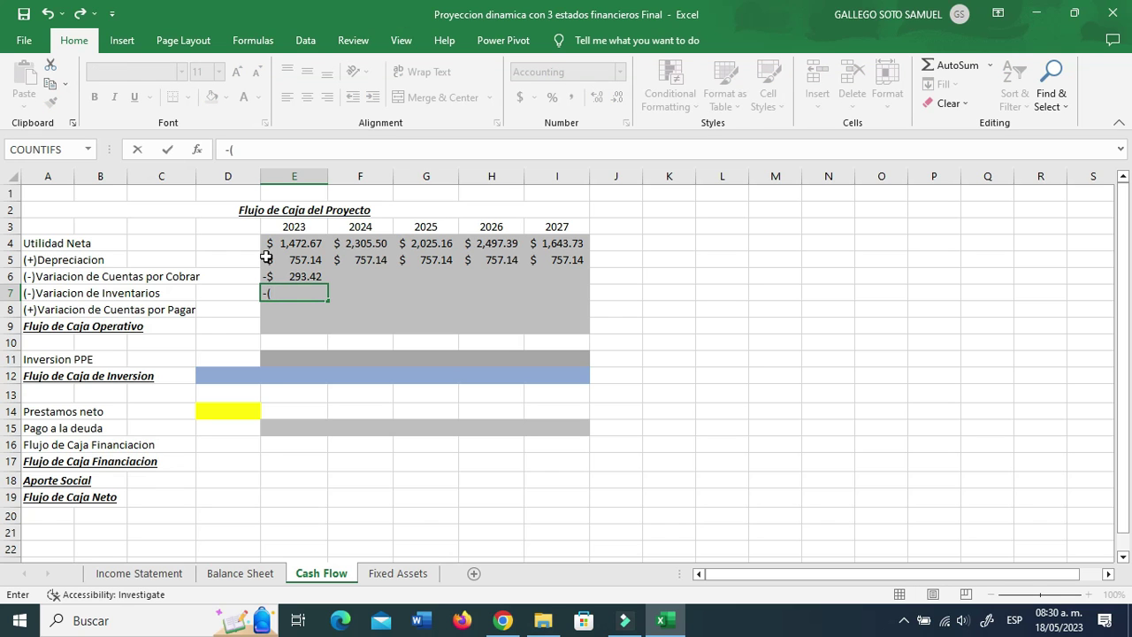
{"action": "left_click", "coordinate": [241, 573]}
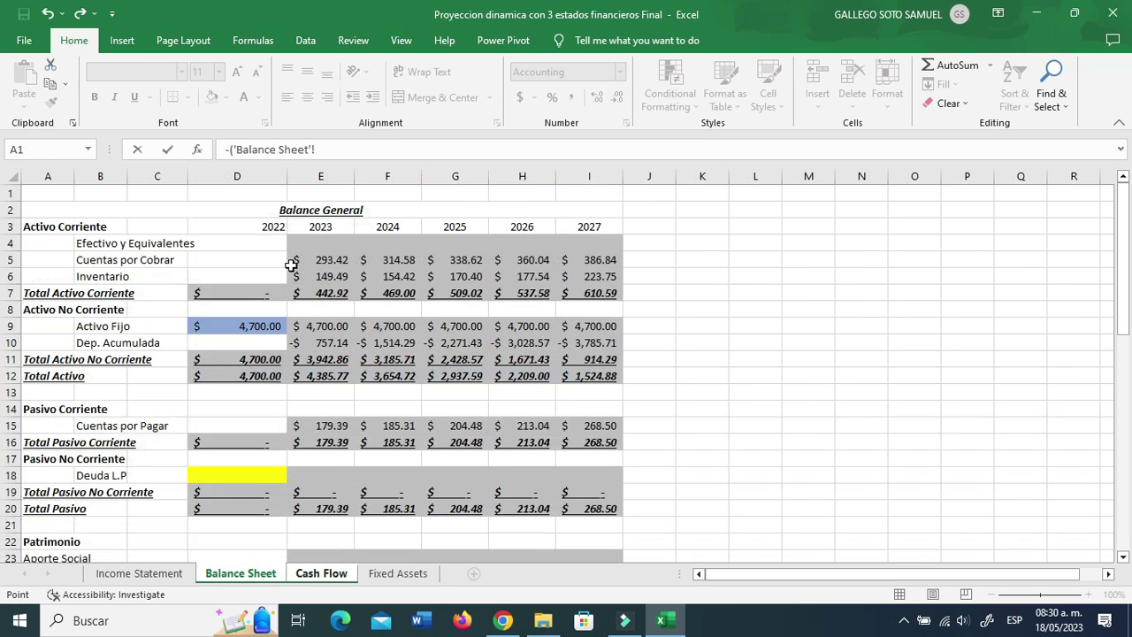
{"action": "left_click", "coordinate": [311, 274]}
{"action": "type", "text": "-"}
{"action": "left_click", "coordinate": [269, 272]}
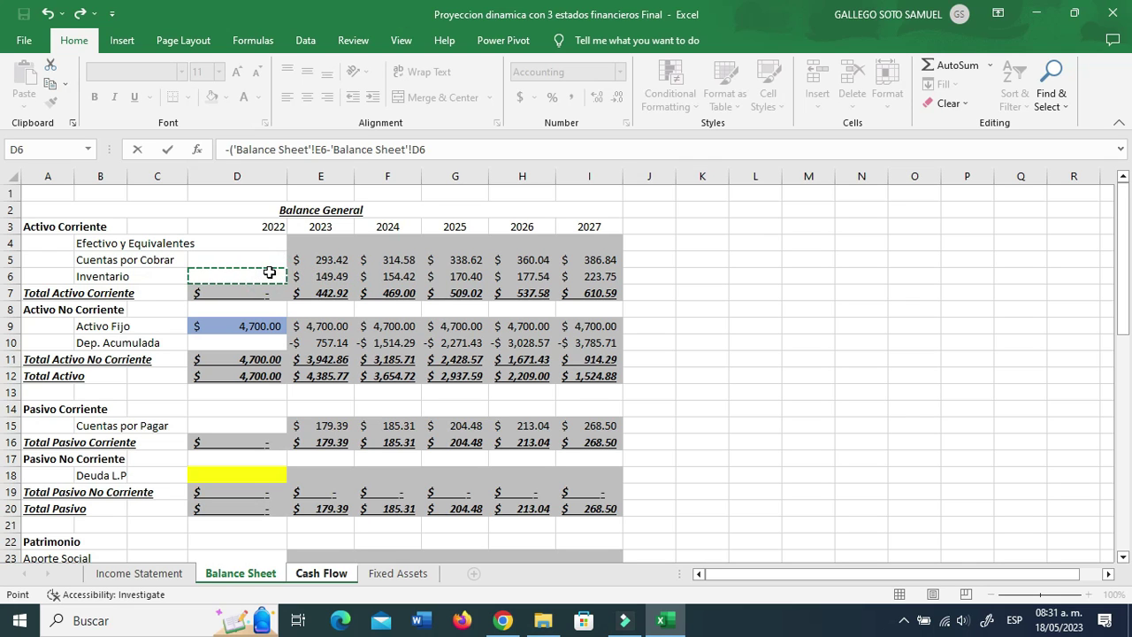
{"action": "type", "text": ")"}
{"action": "key", "text": "Return"}
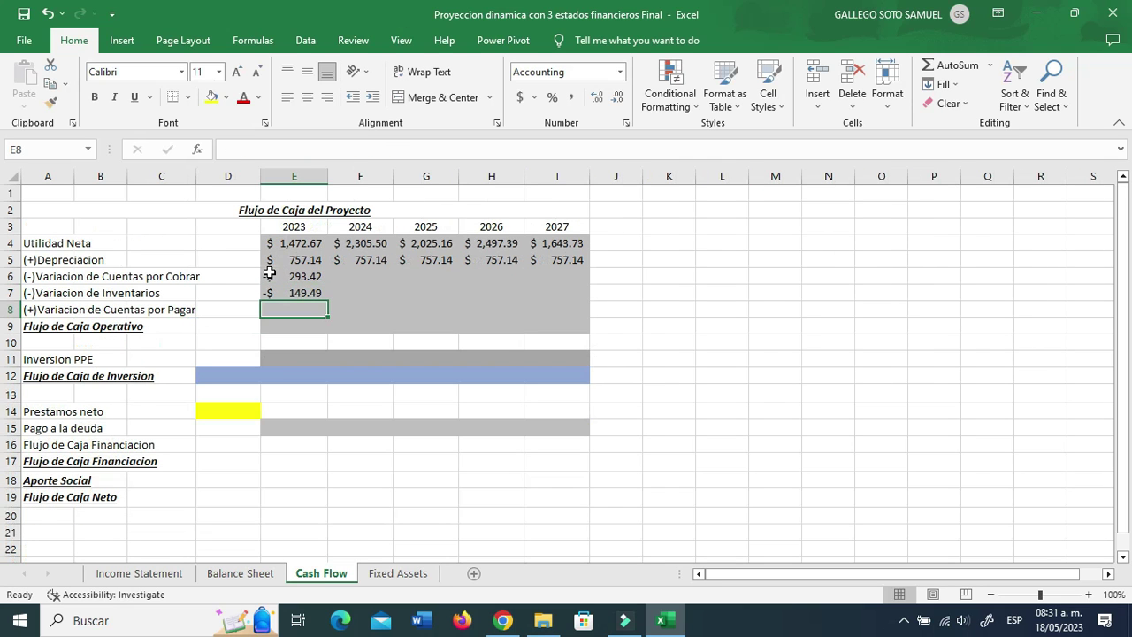
- Calculate the 2023 Variacion de Cuentas por Pagar in Cash Flow E8 as Balance Sheet E15 minus D15, and fill E6:E8 across through column I
{"action": "type", "text": "+("}
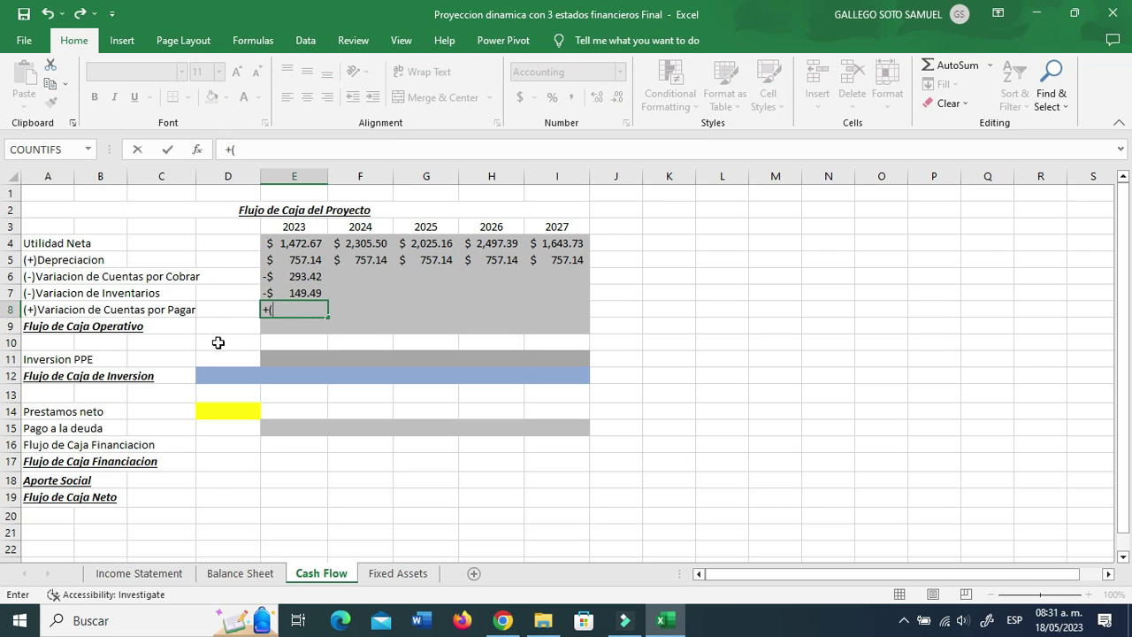
{"action": "left_click", "coordinate": [258, 573]}
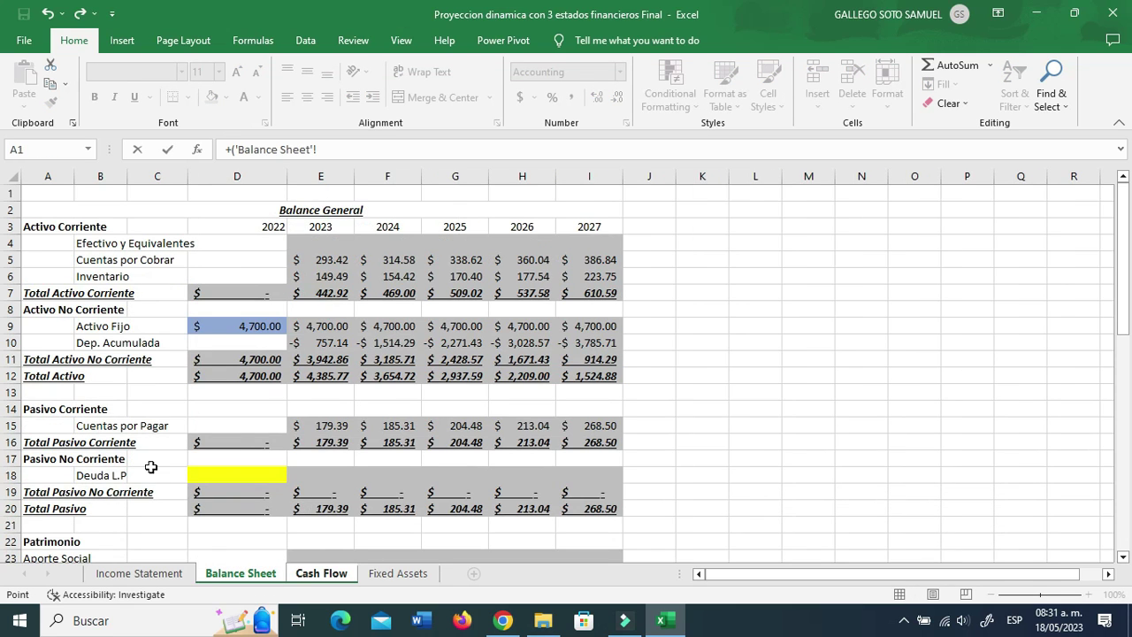
{"action": "left_click", "coordinate": [303, 428]}
{"action": "type", "text": "-"}
{"action": "left_click", "coordinate": [265, 421]}
{"action": "type", "text": ")"}
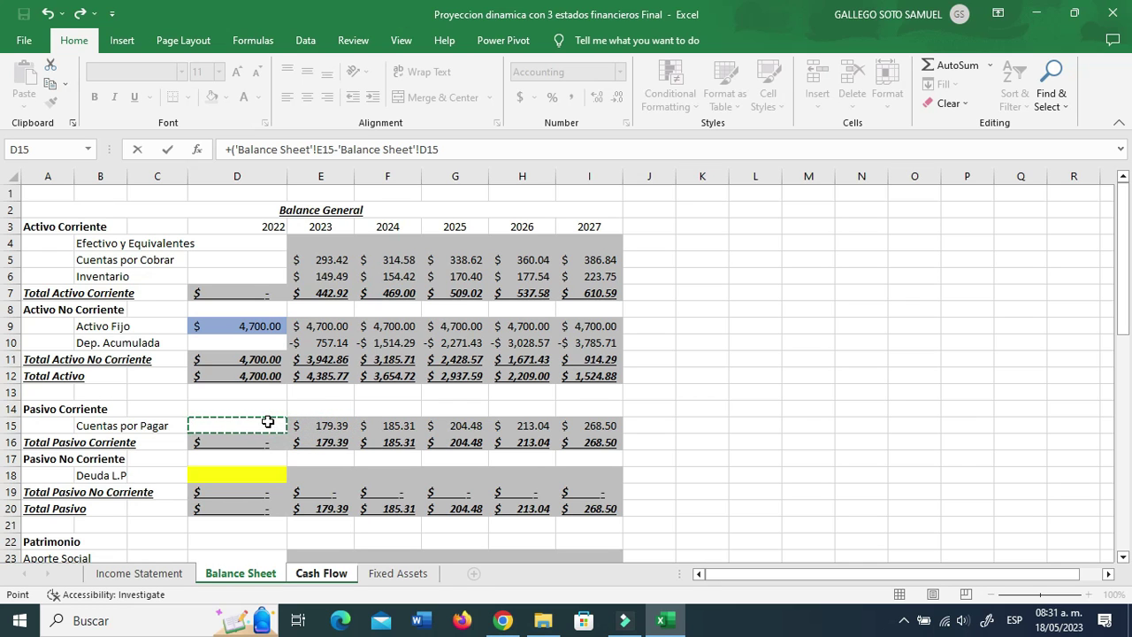
{"action": "key", "text": "Return"}
{"action": "left_click_drag", "start_coordinate": [315, 277], "coordinate": [582, 314]}
- Calculate the 2023 Flujo de Caja Operativo in E9 as the SUM of E4:E8 and copy it across to I9
{"action": "left_click", "coordinate": [278, 328]}
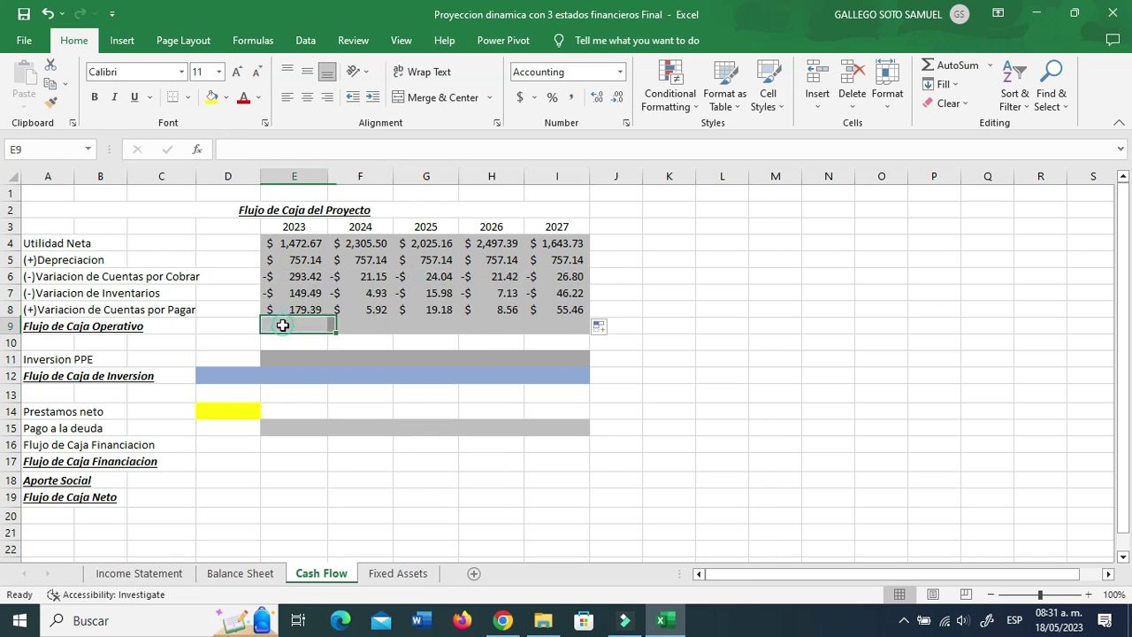
{"action": "type", "text": "+su"}
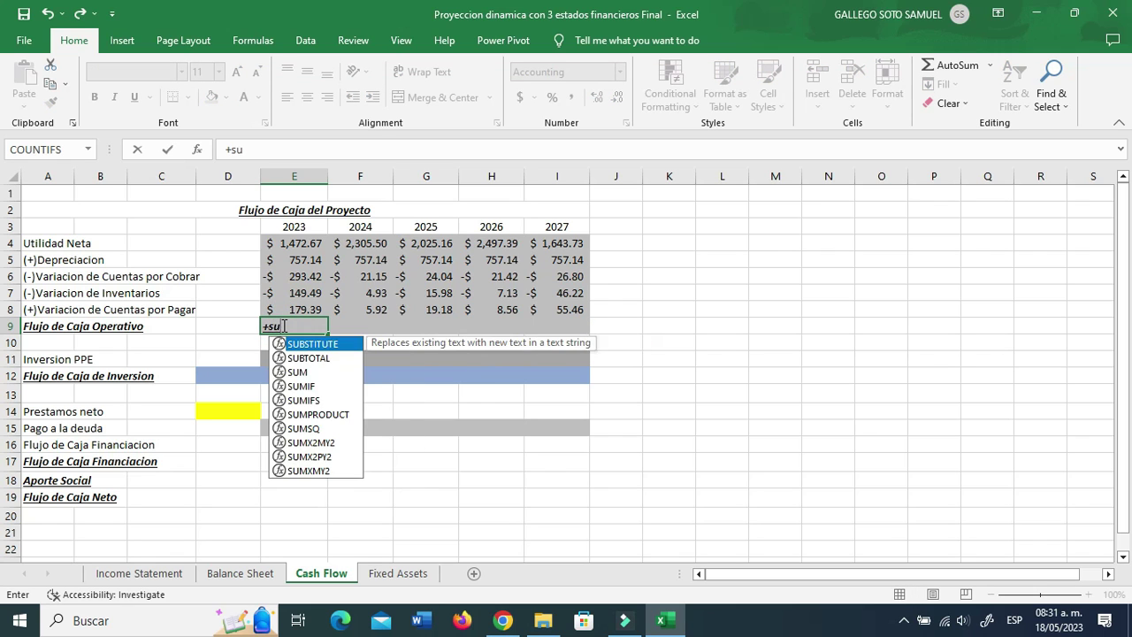
{"action": "type", "text": "m("}
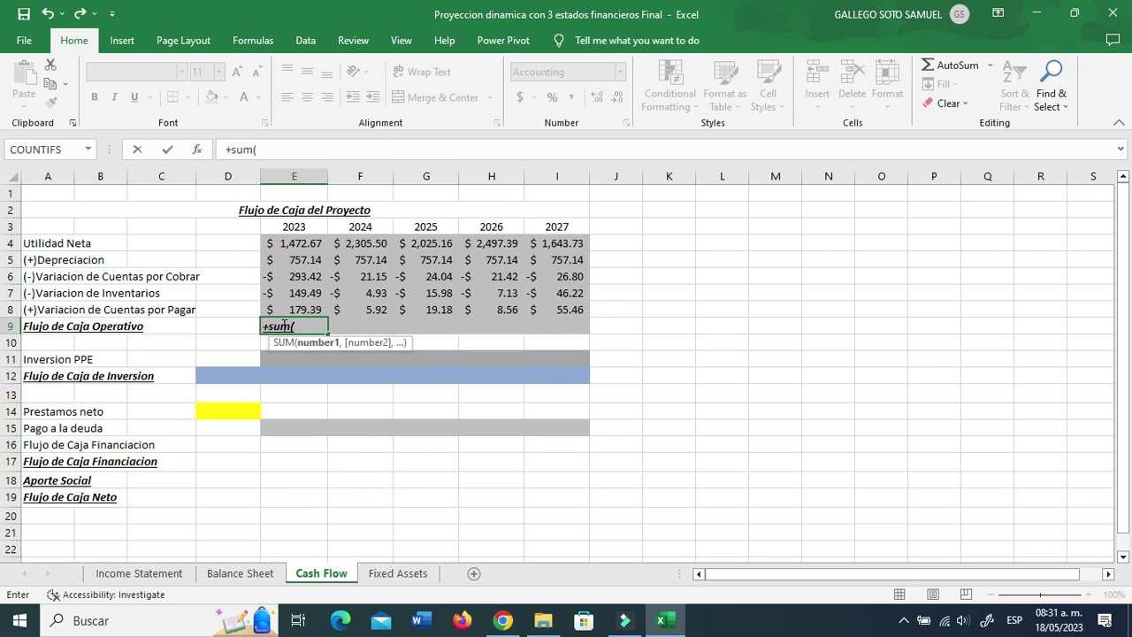
{"action": "left_click_drag", "start_coordinate": [293, 243], "coordinate": [294, 310]}
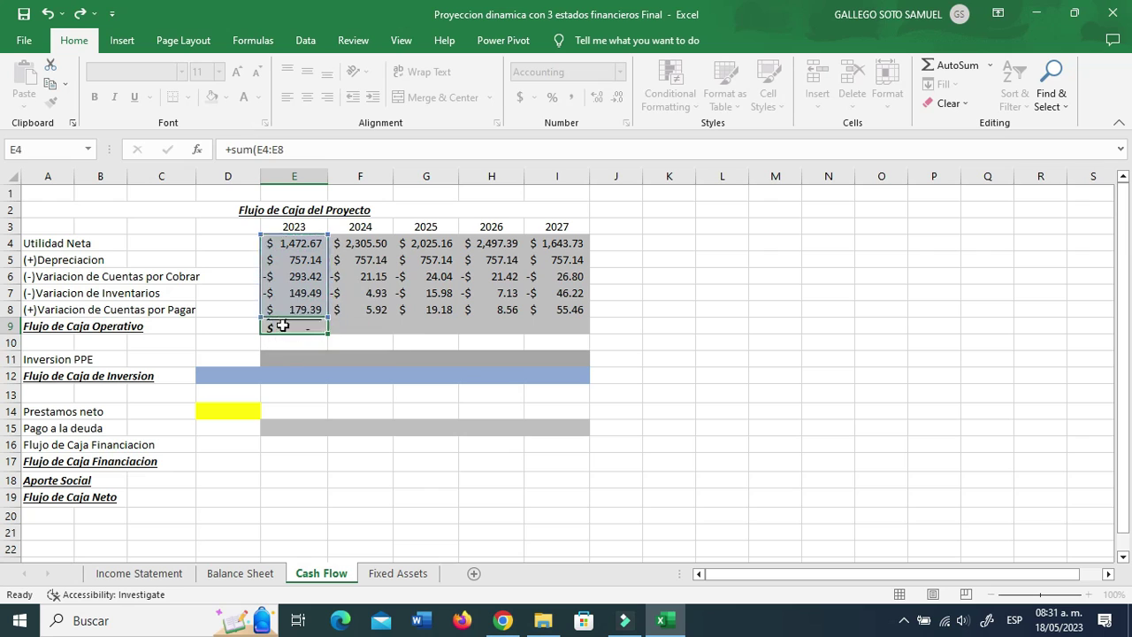
{"action": "key", "text": "Return"}
{"action": "key", "text": "ctrl+c"}
{"action": "key", "text": "shift+Right"}
{"action": "key", "text": "shift+Right"}
{"action": "key", "text": "shift+Right"}
{"action": "key", "text": "shift+Right"}
{"action": "key", "text": "ctrl+v"}
{"action": "key", "text": "Escape"}
- Link the initial Flujo de Caja de Inversion in D12 to the negative of the 2022 Total Inversion in Fixed Assets E7
{"action": "key", "text": "Down"}
{"action": "key", "text": "Down"}
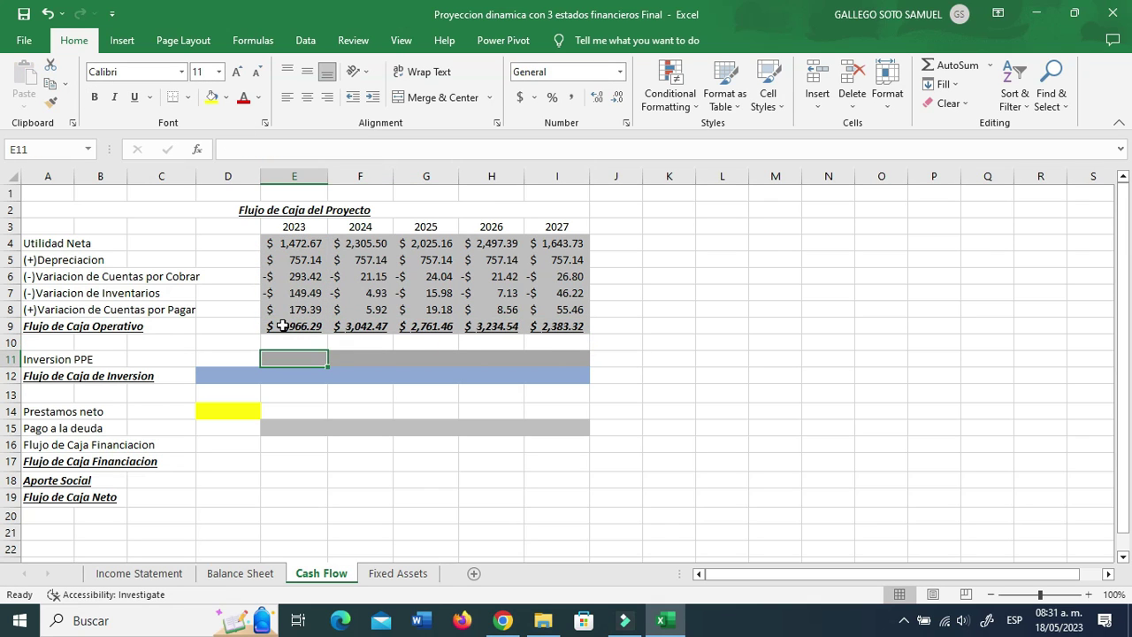
{"action": "key", "text": "Left"}
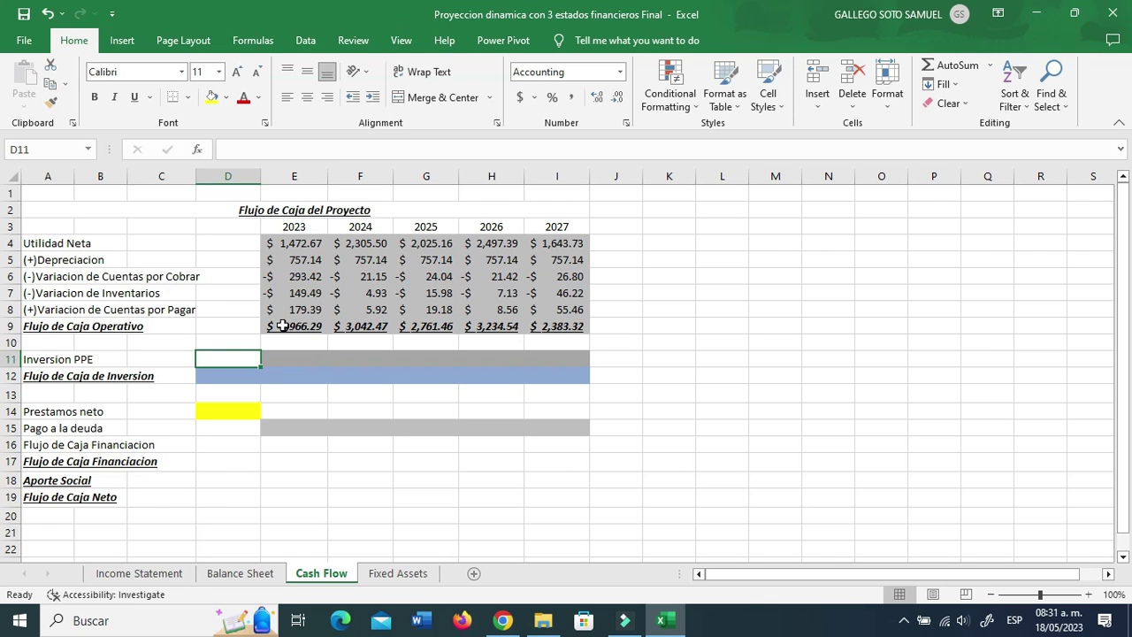
{"action": "key", "text": "Down"}
{"action": "type", "text": "-"}
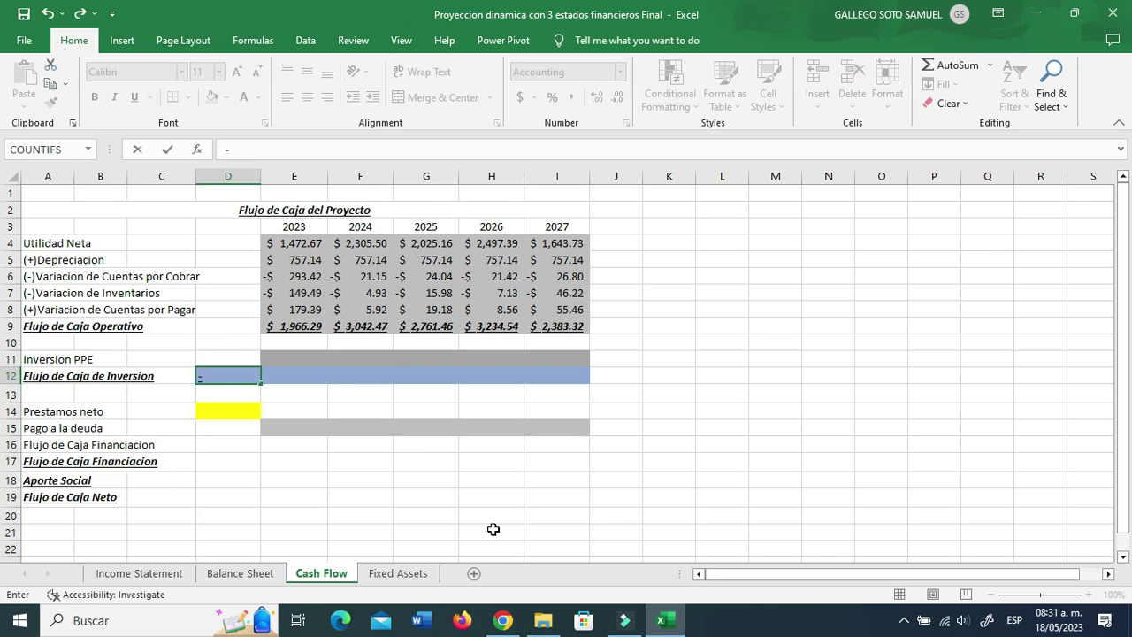
{"action": "left_click", "coordinate": [398, 574]}
{"action": "left_click", "coordinate": [297, 293]}
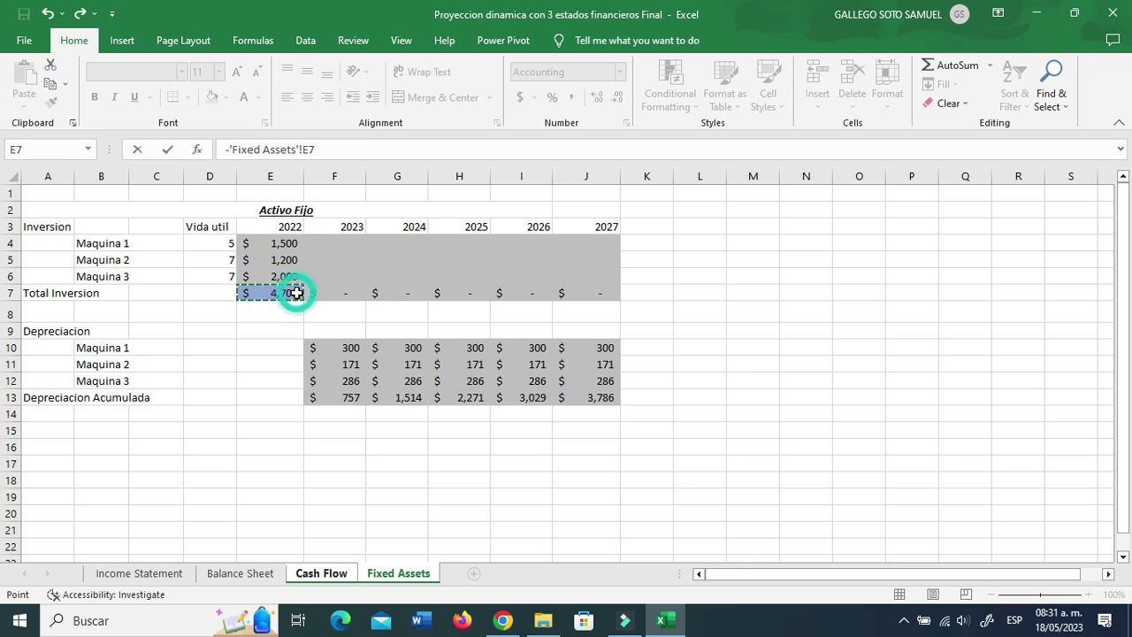
{"action": "key", "text": "Return"}
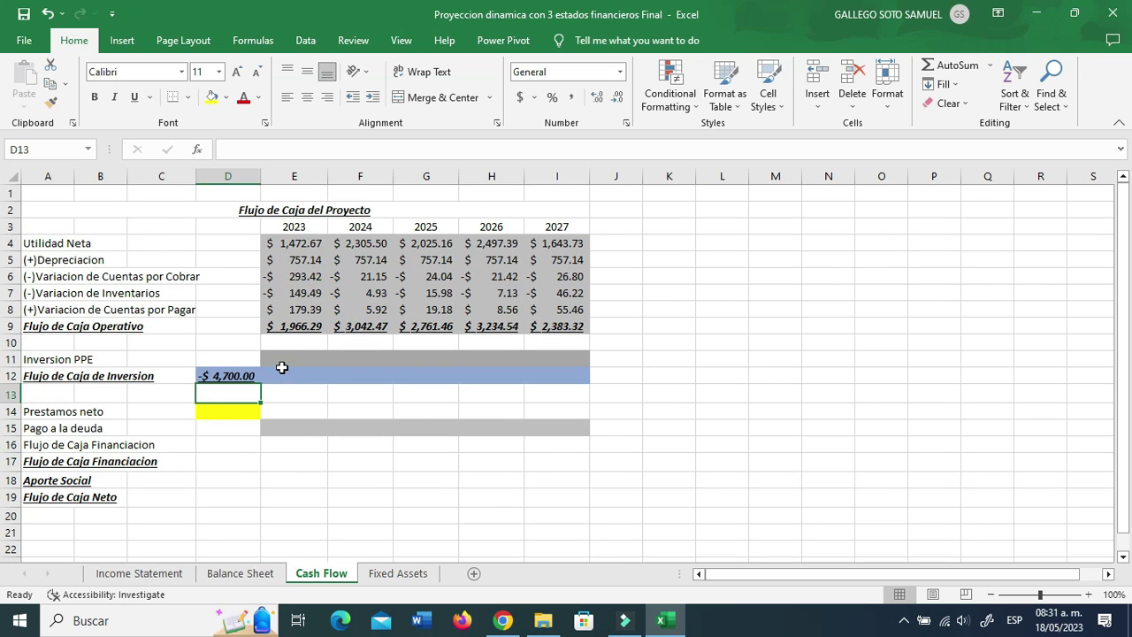
- Link the 2023 Inversion PPE in E11 to the Total Inversion in Fixed Assets F7 and fill it across to I11
{"action": "left_click", "coordinate": [283, 362]}
{"action": "type", "text": "+"}
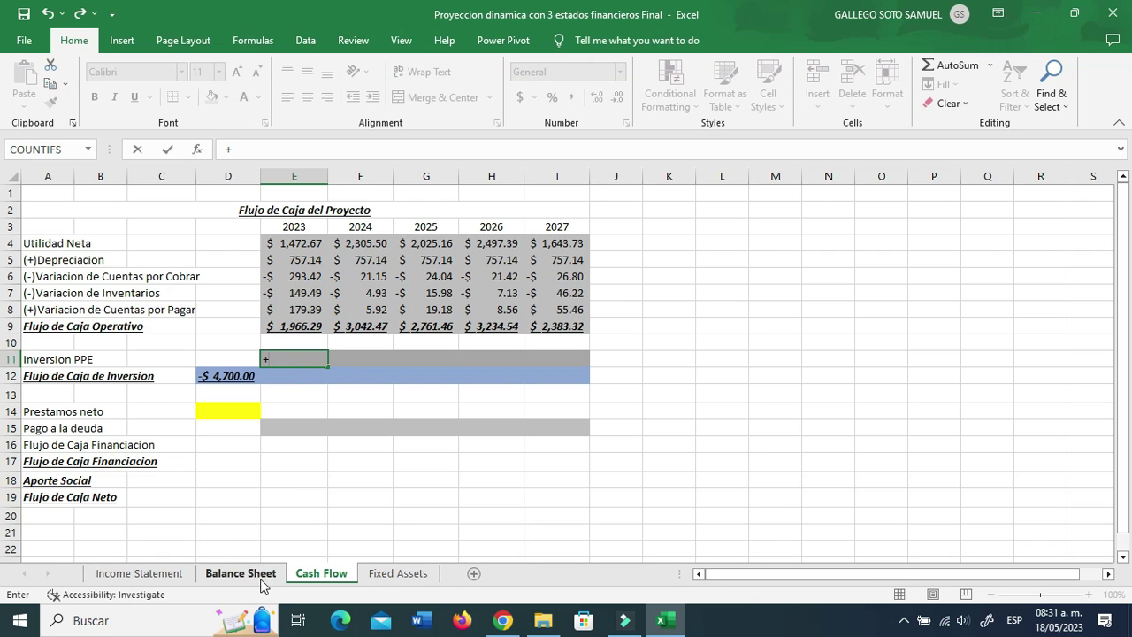
{"action": "left_click", "coordinate": [398, 573]}
{"action": "left_click", "coordinate": [344, 297]}
{"action": "key", "text": "Return"}
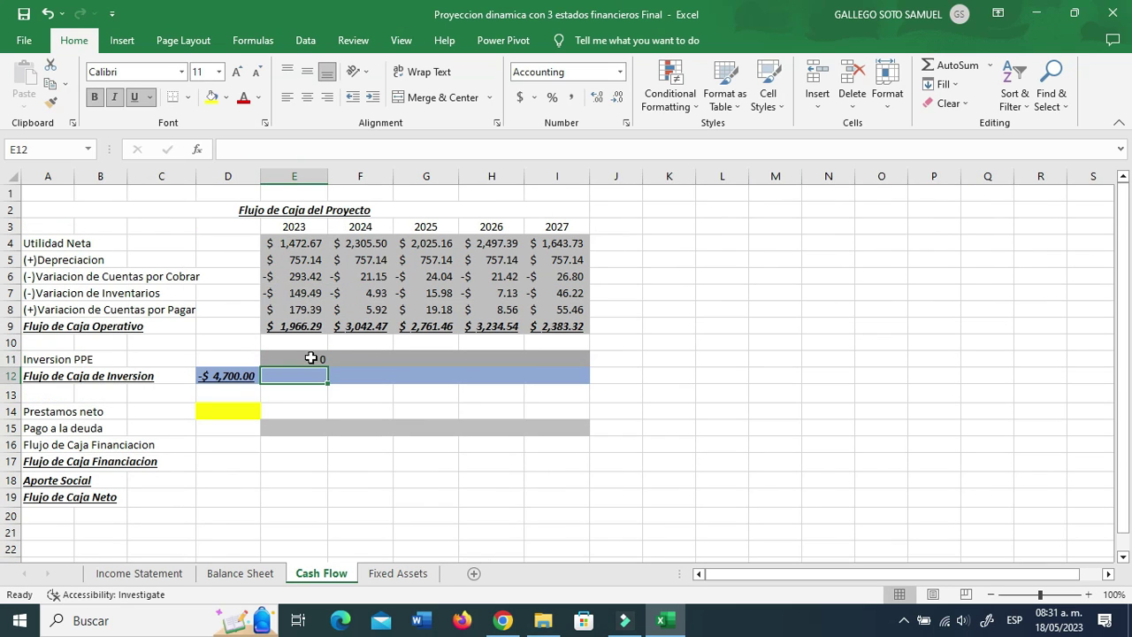
{"action": "left_click", "coordinate": [311, 359]}
{"action": "left_click_drag", "start_coordinate": [327, 365], "coordinate": [580, 363]}
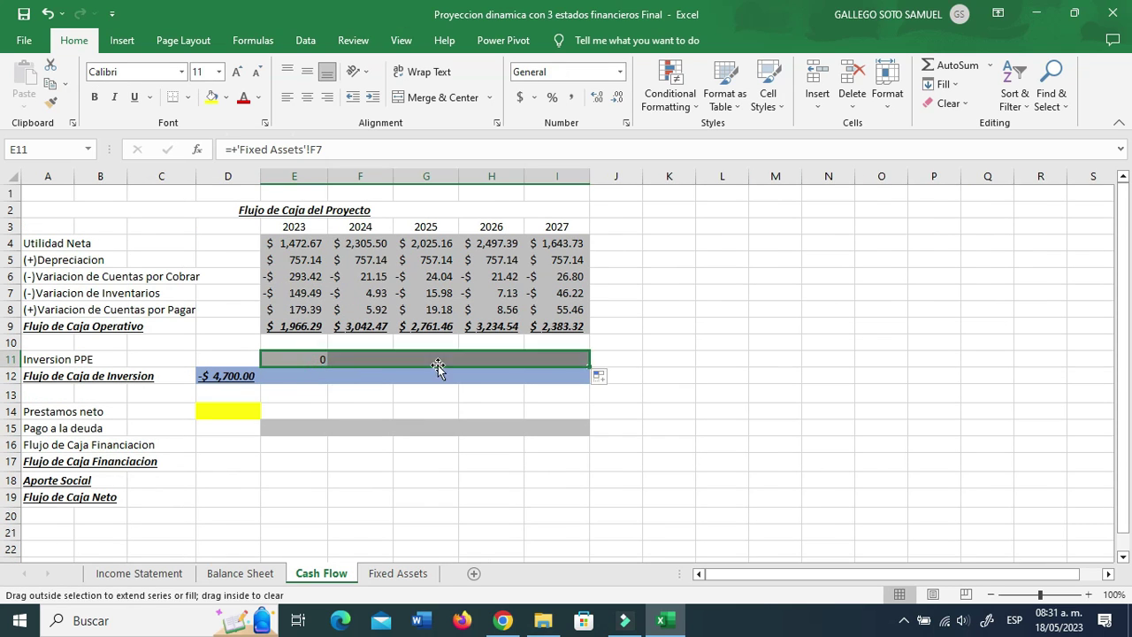
- Link the 2023 Flujo de Caja de Inversion in Cash Flow E12 to Inversion PPE in E11 and fill it across to I12
{"action": "left_click", "coordinate": [299, 375]}
{"action": "type", "text": "=+E11"}
{"action": "key", "text": "ctrl+Return"}
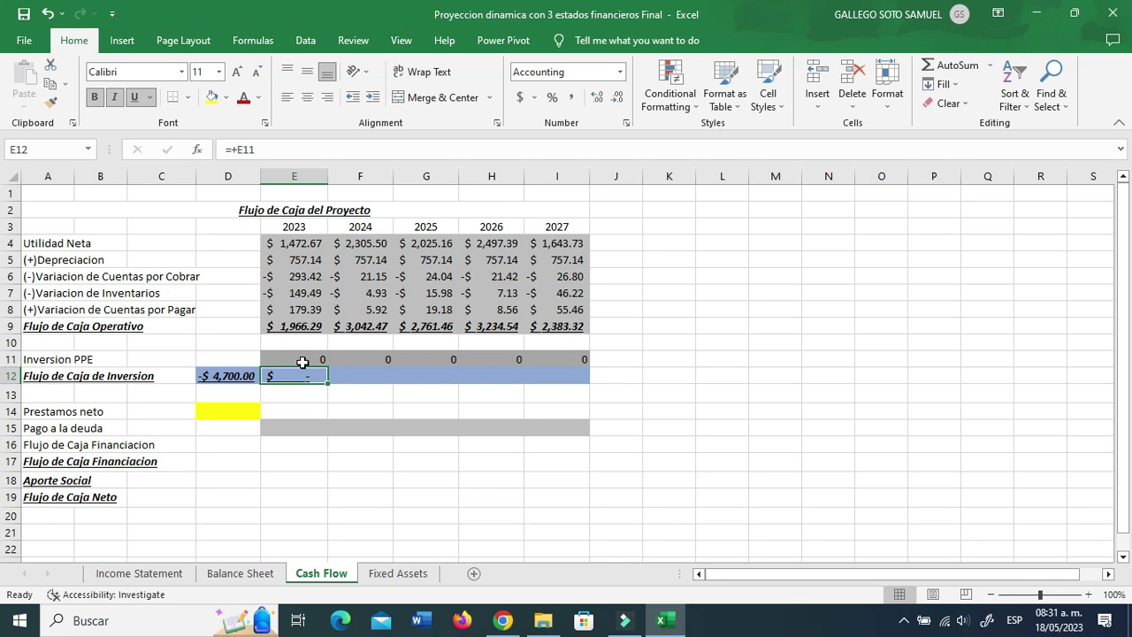
{"action": "left_click", "coordinate": [302, 361]}
{"action": "left_click", "coordinate": [237, 150]}
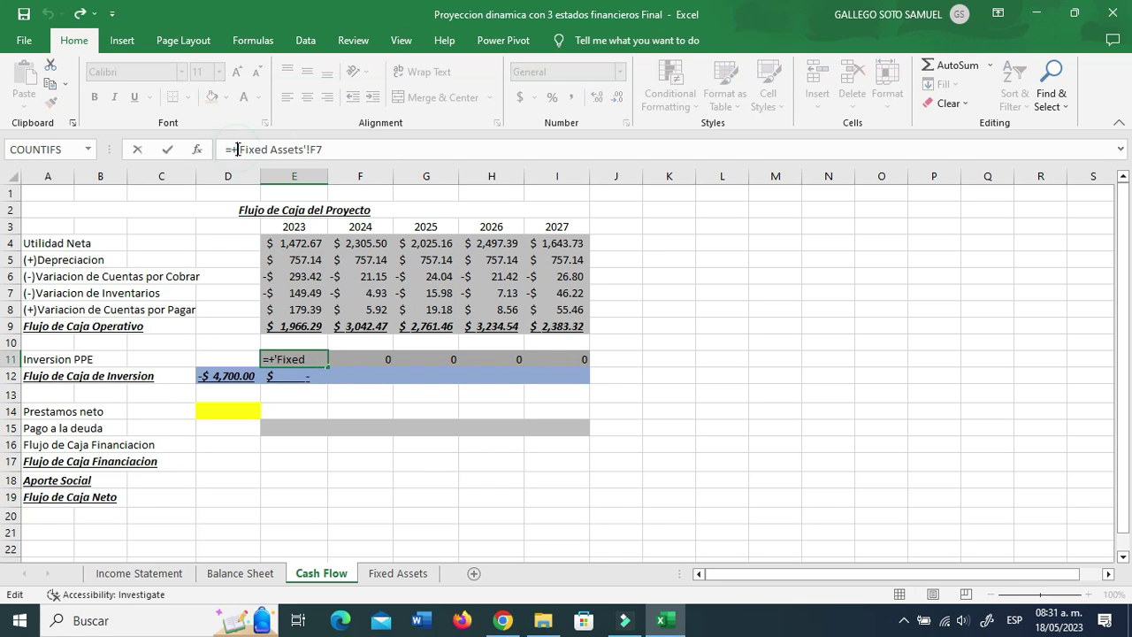
{"action": "key", "text": "Return"}
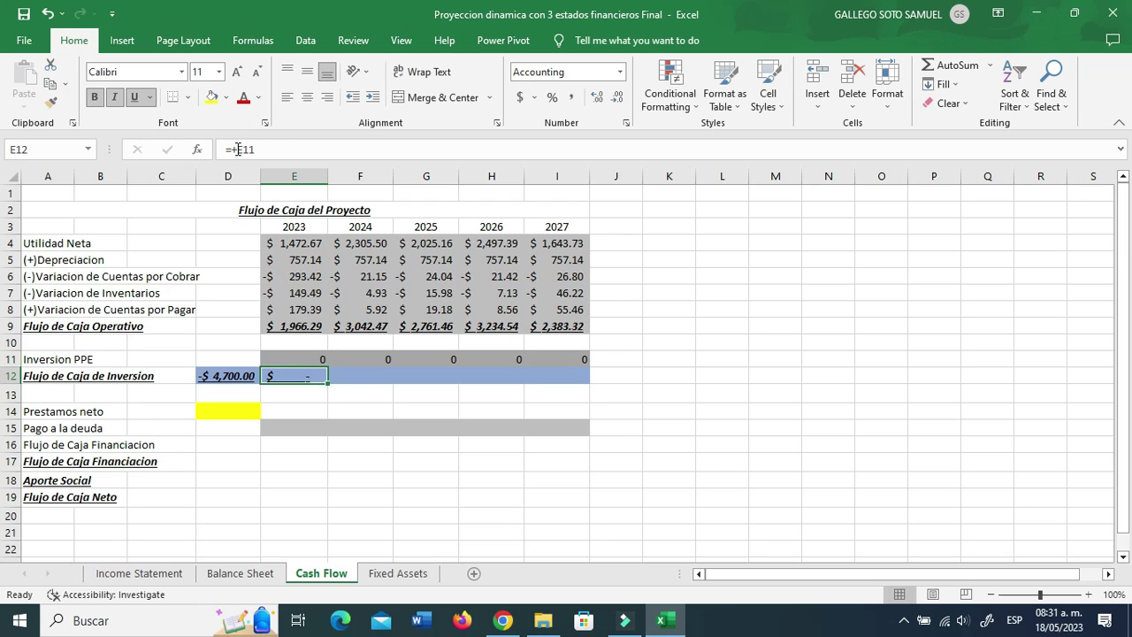
{"action": "left_click_drag", "start_coordinate": [327, 384], "coordinate": [558, 379]}
{"action": "left_click", "coordinate": [311, 392]}
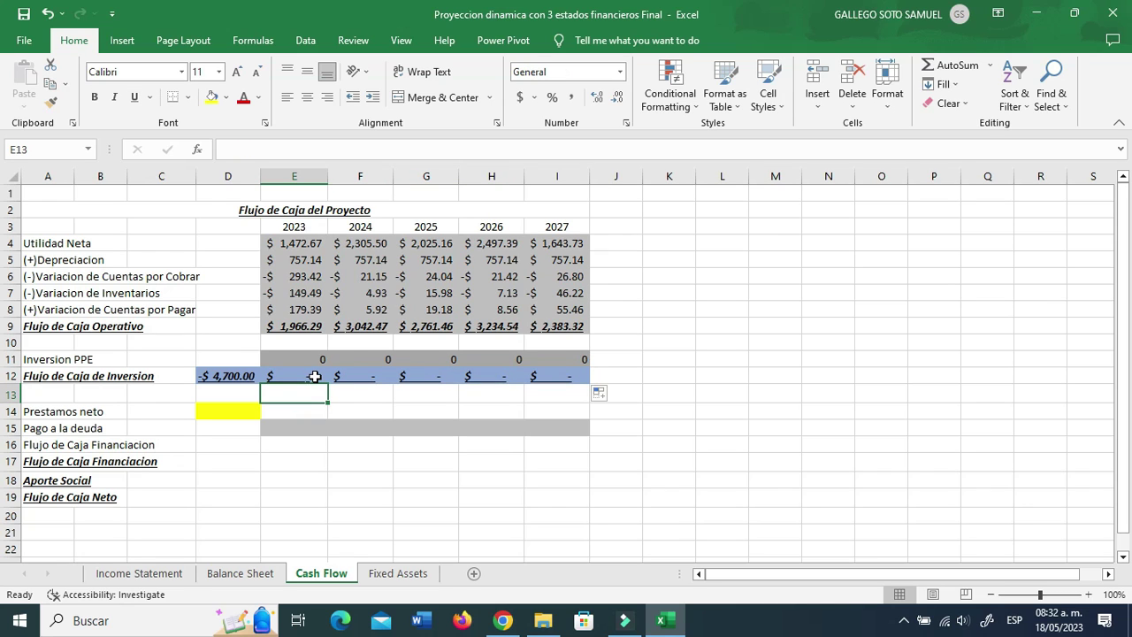
- Check the formulas for Inversion PPE in row 11 and Flujo de Caja de Inversion in row 12 across the projected years
{"action": "left_click", "coordinate": [321, 354]}
{"action": "left_click", "coordinate": [361, 358]}
{"action": "left_click", "coordinate": [305, 378]}
{"action": "left_click", "coordinate": [366, 378]}
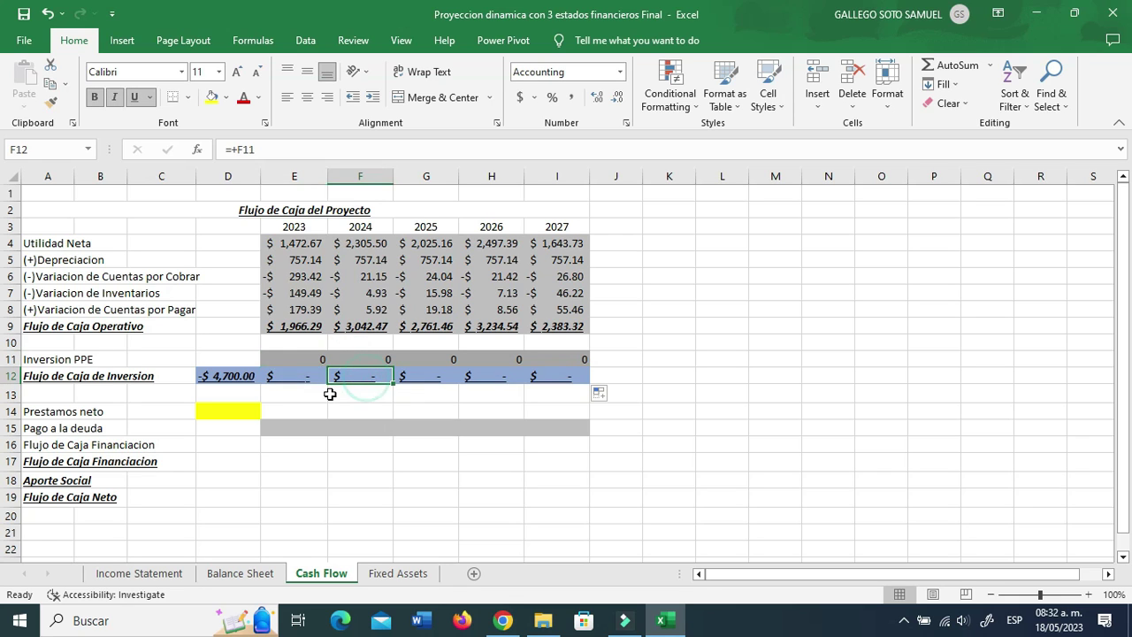
{"action": "left_click", "coordinate": [306, 376]}
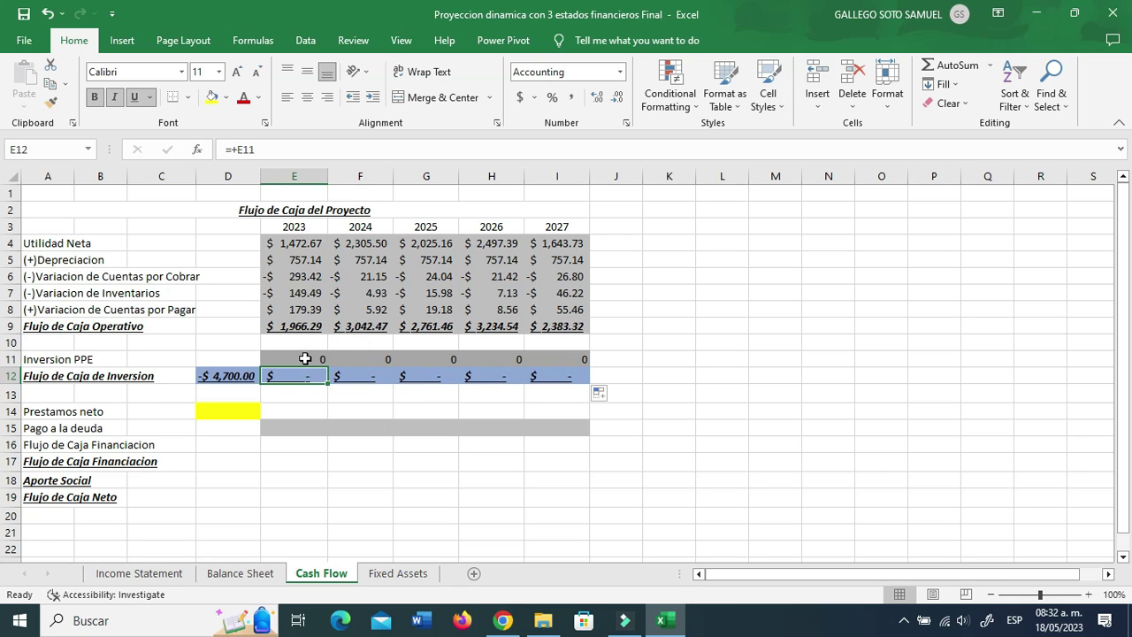
{"action": "left_click", "coordinate": [306, 359]}
{"action": "left_click", "coordinate": [371, 360]}
{"action": "left_click", "coordinate": [438, 359]}
{"action": "left_click", "coordinate": [500, 357]}
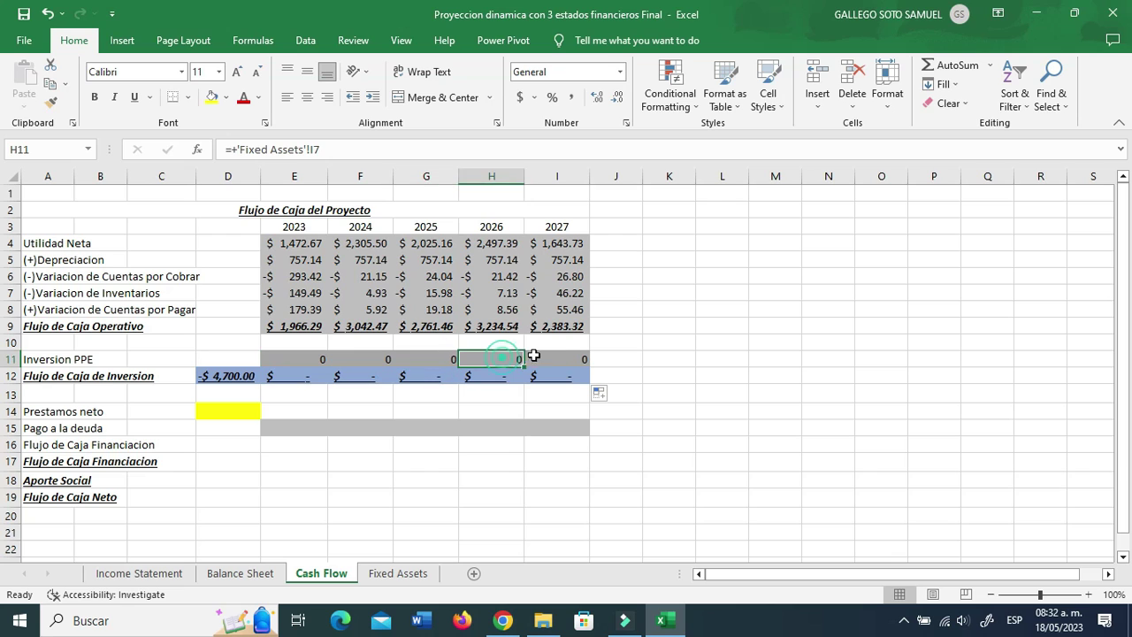
{"action": "left_click", "coordinate": [562, 356]}
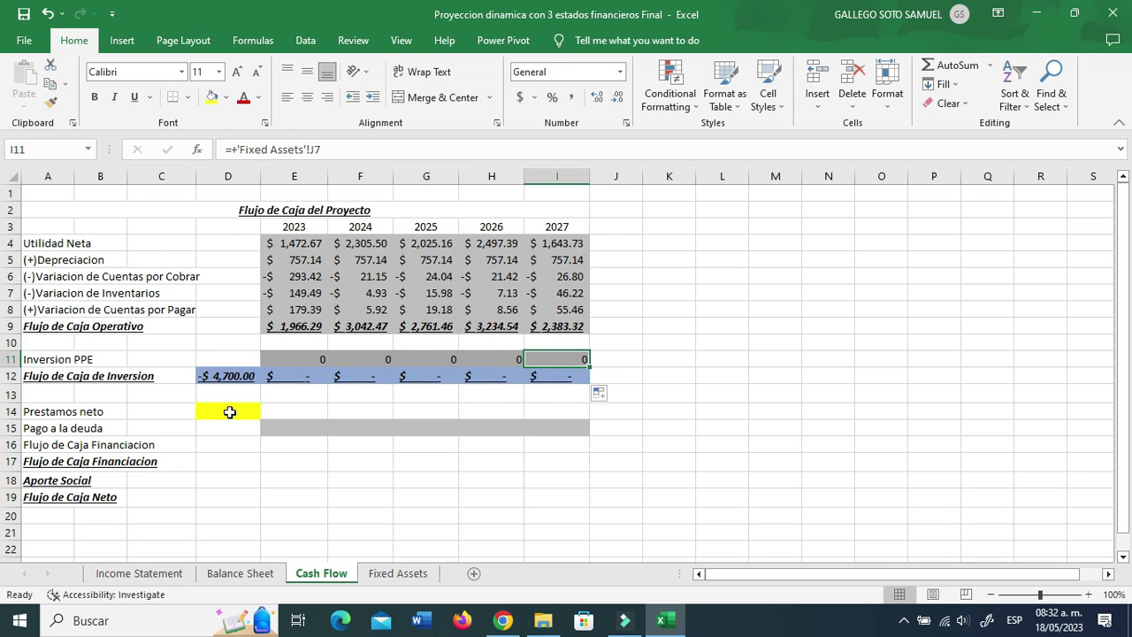
- Link Prestamos neto in Cash Flow D14 to the debt's Saldo Inicial in Balance Sheet D42
{"action": "left_click", "coordinate": [229, 413]}
{"action": "type", "text": "+"}
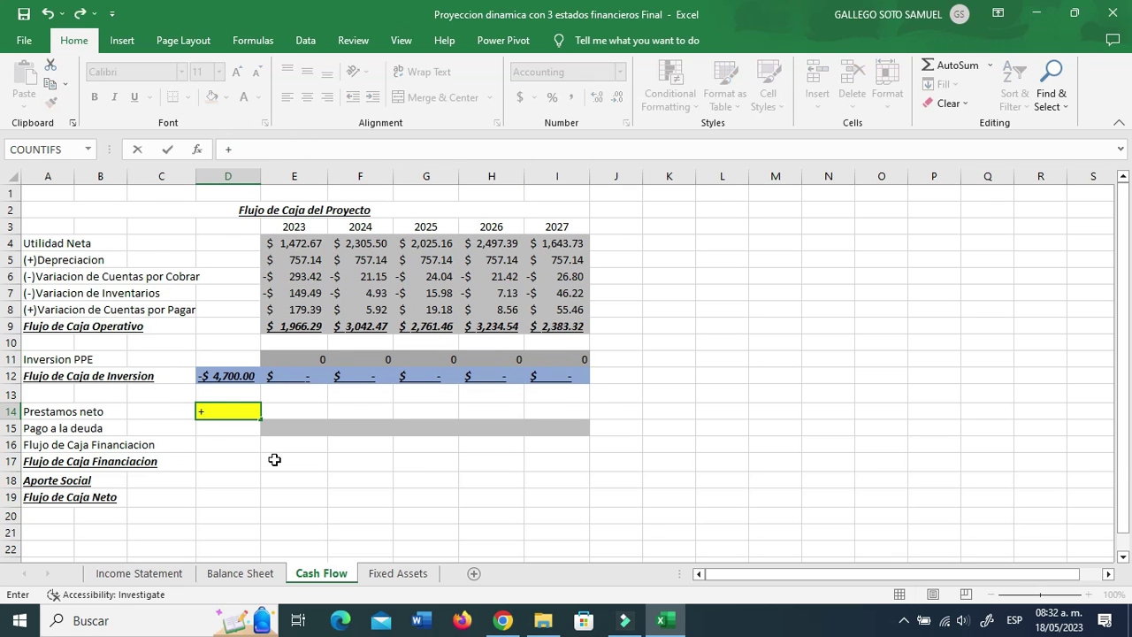
{"action": "left_click", "coordinate": [241, 573]}
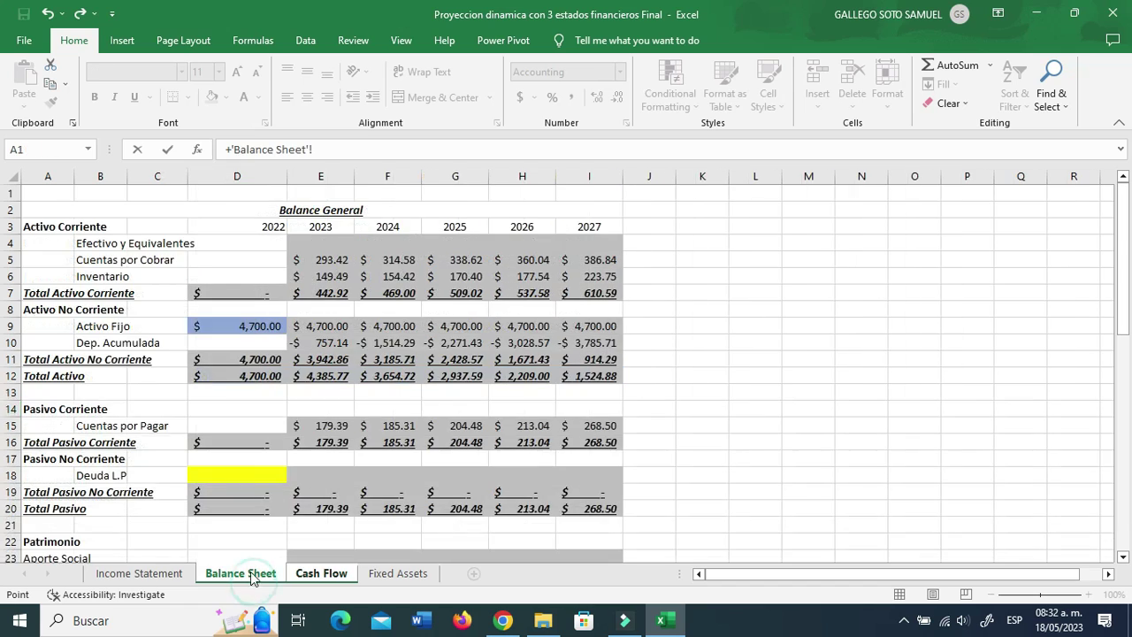
{"action": "scroll", "coordinate": [249, 485], "scroll_direction": "down", "scroll_amount": 5}
{"action": "scroll", "coordinate": [250, 485], "scroll_direction": "down", "scroll_amount": 3}
{"action": "left_click", "coordinate": [243, 475]}
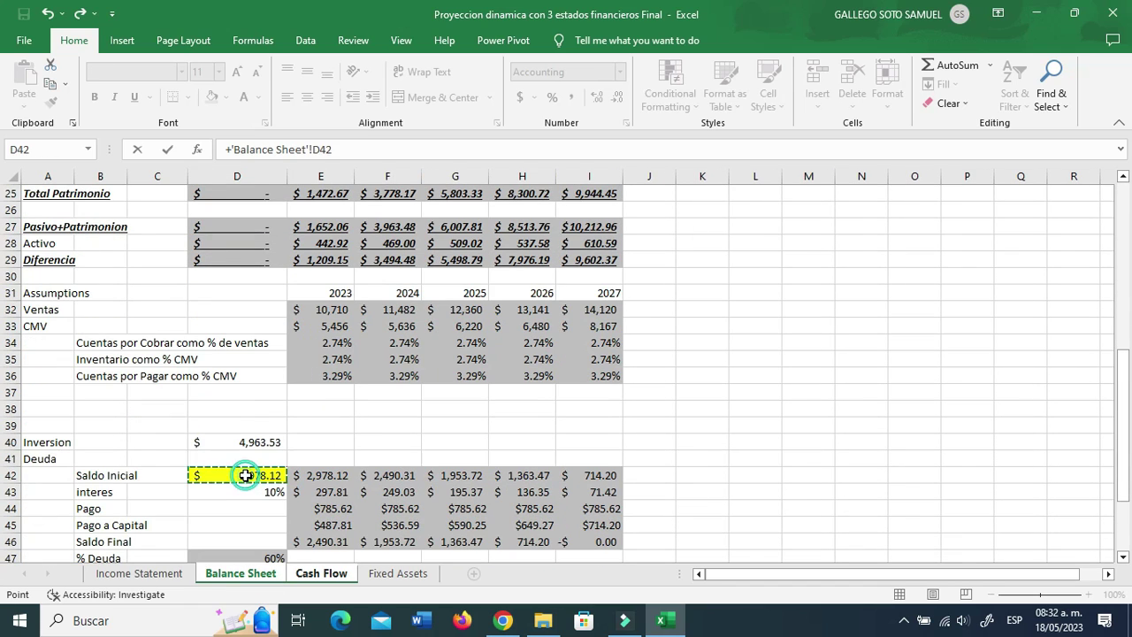
{"action": "key", "text": "Return"}
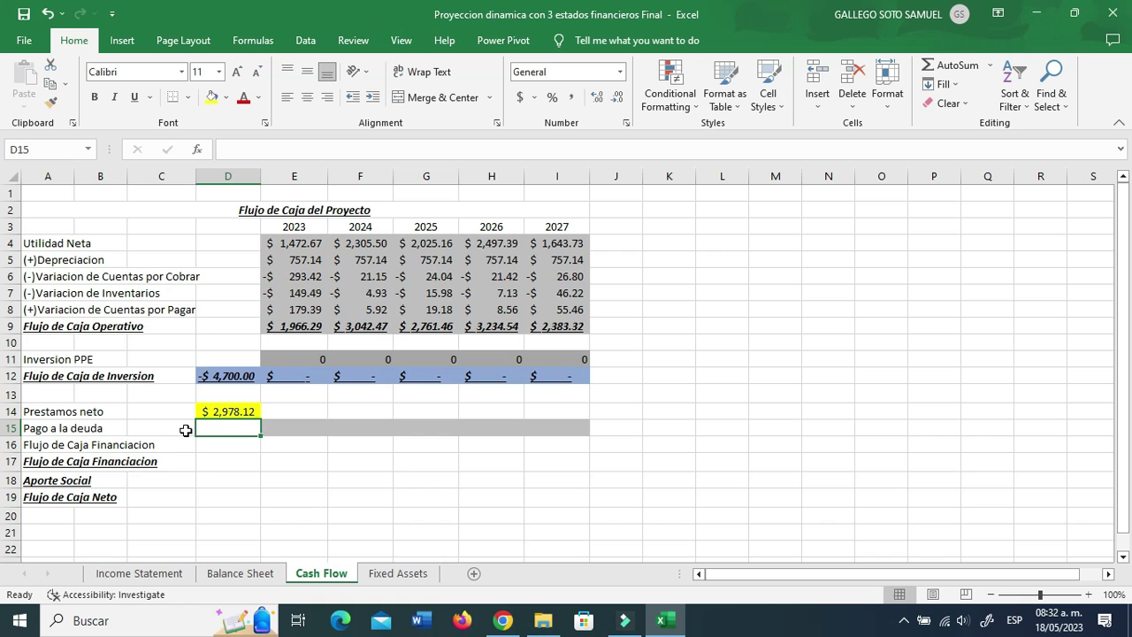
- Link the 2023 Pago a la deuda in Cash Flow E15 to the negative of Pago a Capital in Balance Sheet E45 and fill it across to I15
{"action": "left_click", "coordinate": [277, 433]}
{"action": "type", "text": "+"}
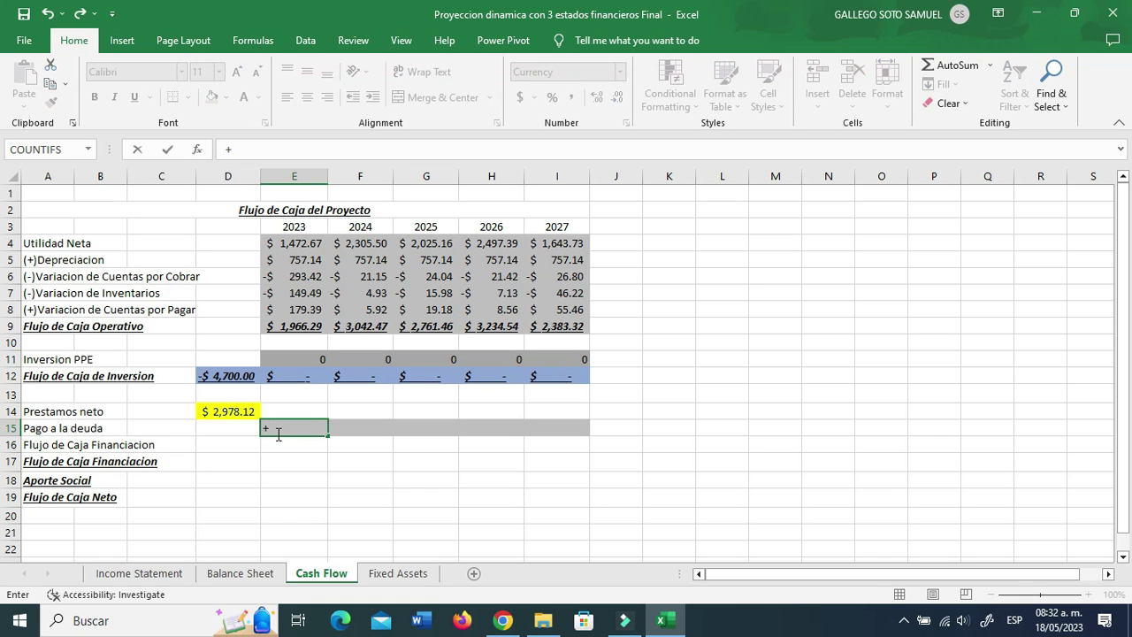
{"action": "left_click", "coordinate": [256, 573]}
{"action": "scroll", "coordinate": [262, 535], "scroll_direction": "down", "scroll_amount": 1}
{"action": "left_click", "coordinate": [308, 475]}
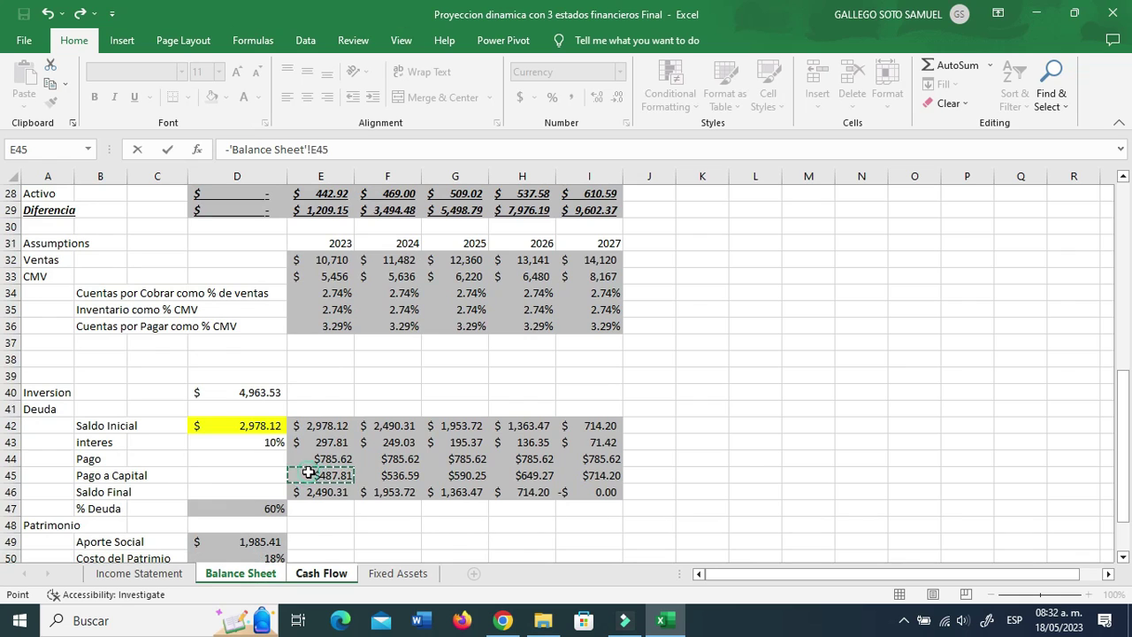
{"action": "key", "text": "Return"}
{"action": "left_click", "coordinate": [303, 429]}
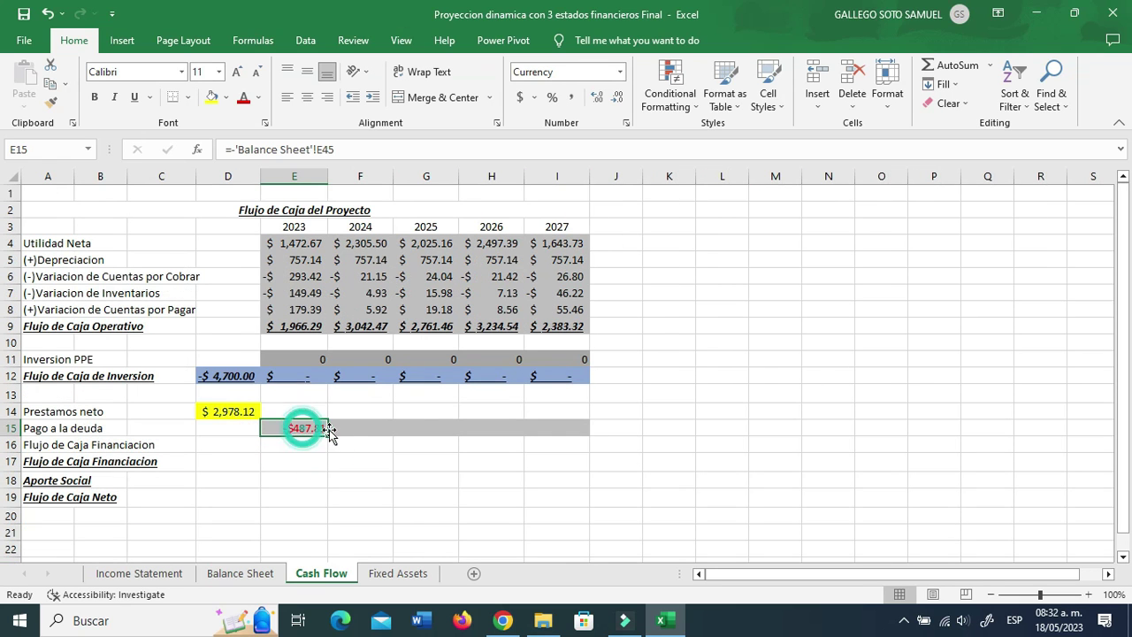
{"action": "left_click_drag", "start_coordinate": [329, 432], "coordinate": [575, 432]}
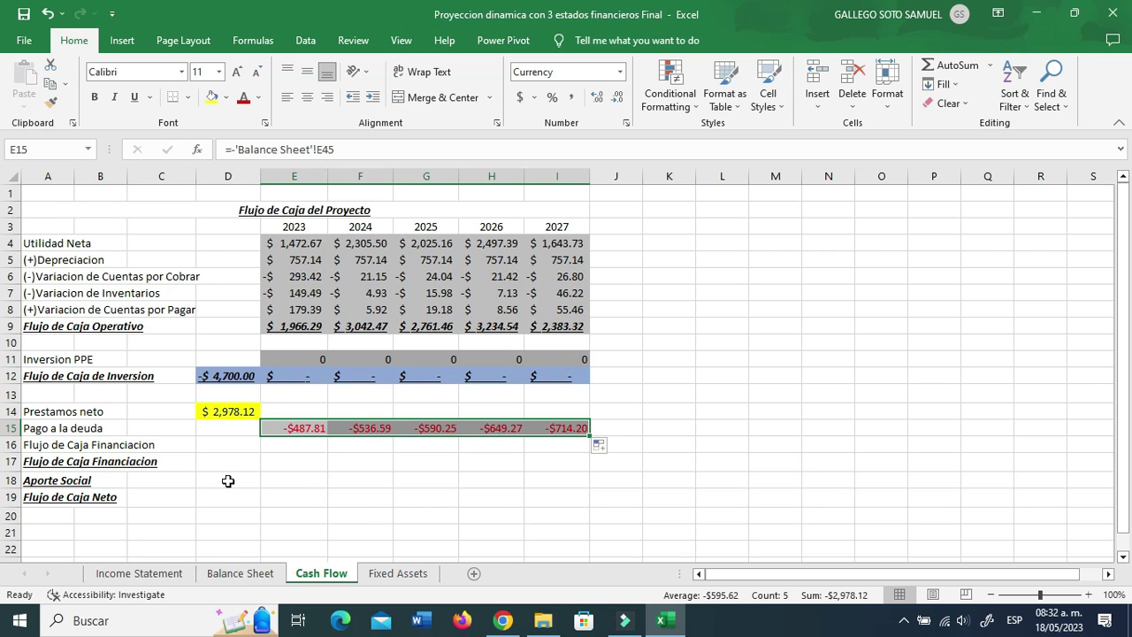
- Link the 2022 Deuda L.P in Balance Sheet D18 to the debt's Saldo Inicial in D42
{"action": "left_click", "coordinate": [252, 573]}
{"action": "scroll", "coordinate": [248, 449], "scroll_direction": "up", "scroll_amount": 6}
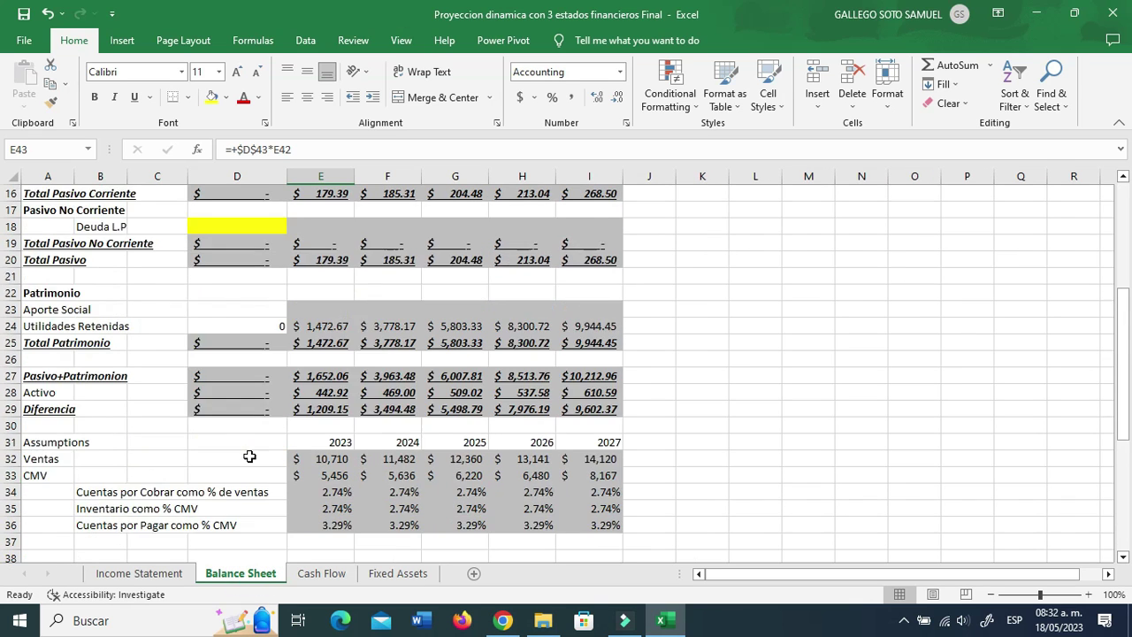
{"action": "left_click", "coordinate": [271, 326]}
{"action": "type", "text": "+"}
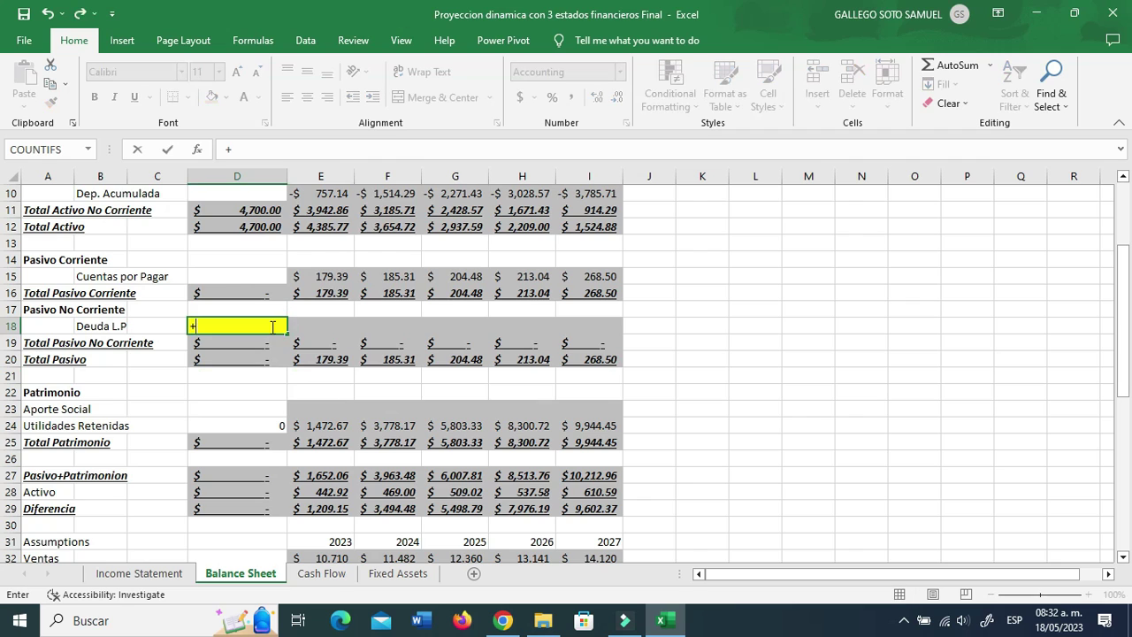
{"action": "scroll", "coordinate": [265, 362], "scroll_direction": "down", "scroll_amount": 3}
{"action": "scroll", "coordinate": [253, 463], "scroll_direction": "down", "scroll_amount": 2}
{"action": "left_click", "coordinate": [253, 473]}
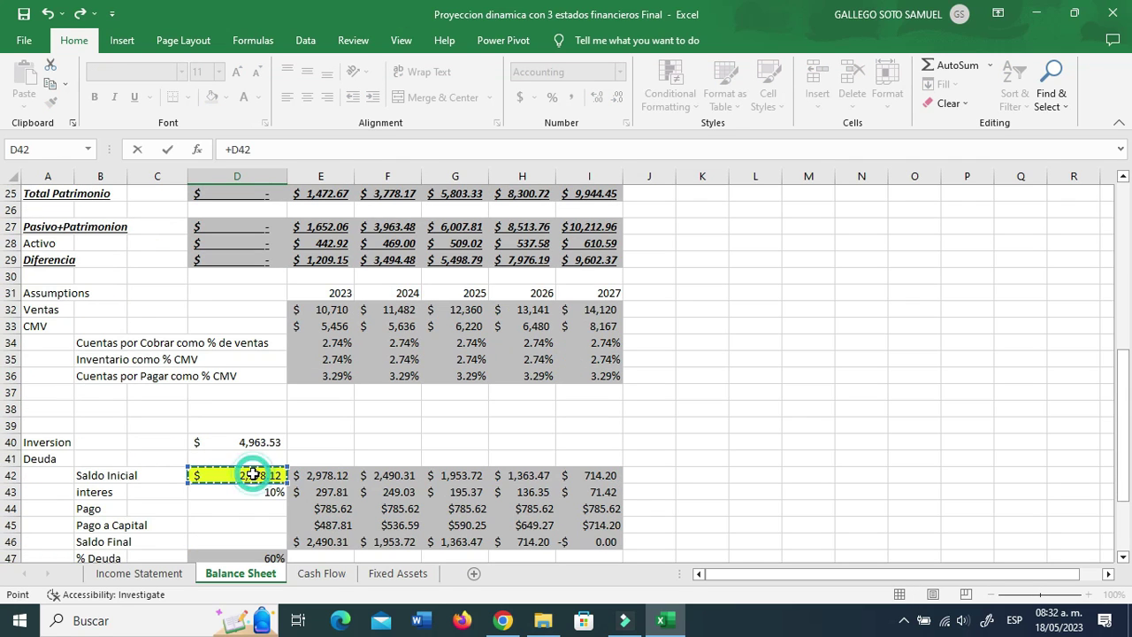
{"action": "key", "text": "Return"}
- Link the 2023 Deuda L.P in Balance Sheet E18 to the debt's Saldo Final in E46 and fill it across to I18
{"action": "scroll", "coordinate": [253, 474], "scroll_direction": "up", "scroll_amount": 2}
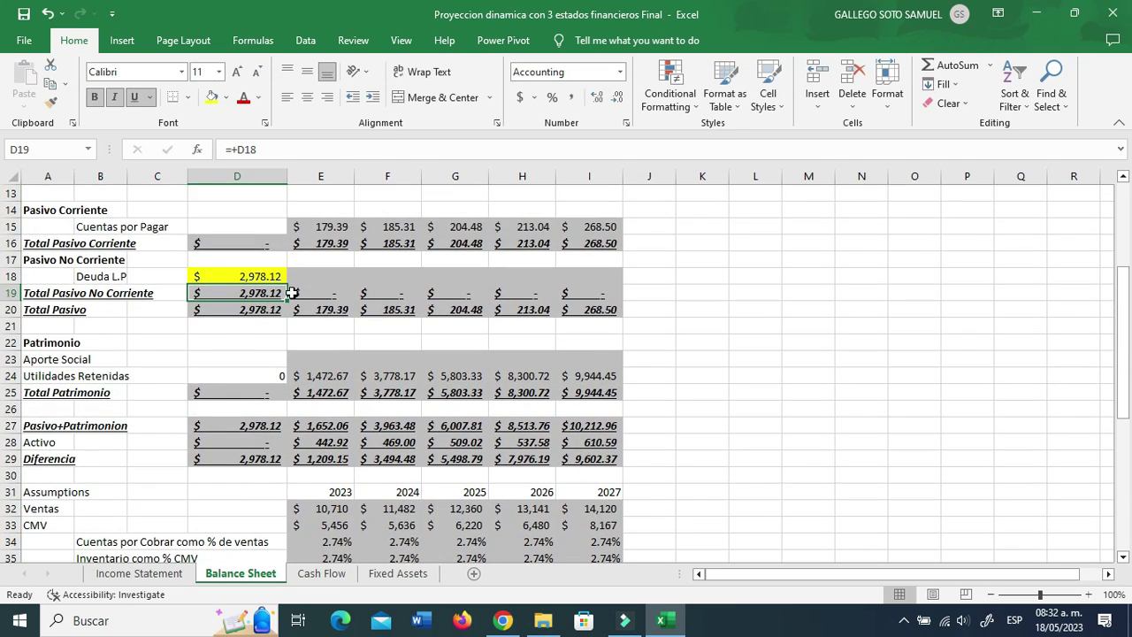
{"action": "left_click", "coordinate": [320, 276]}
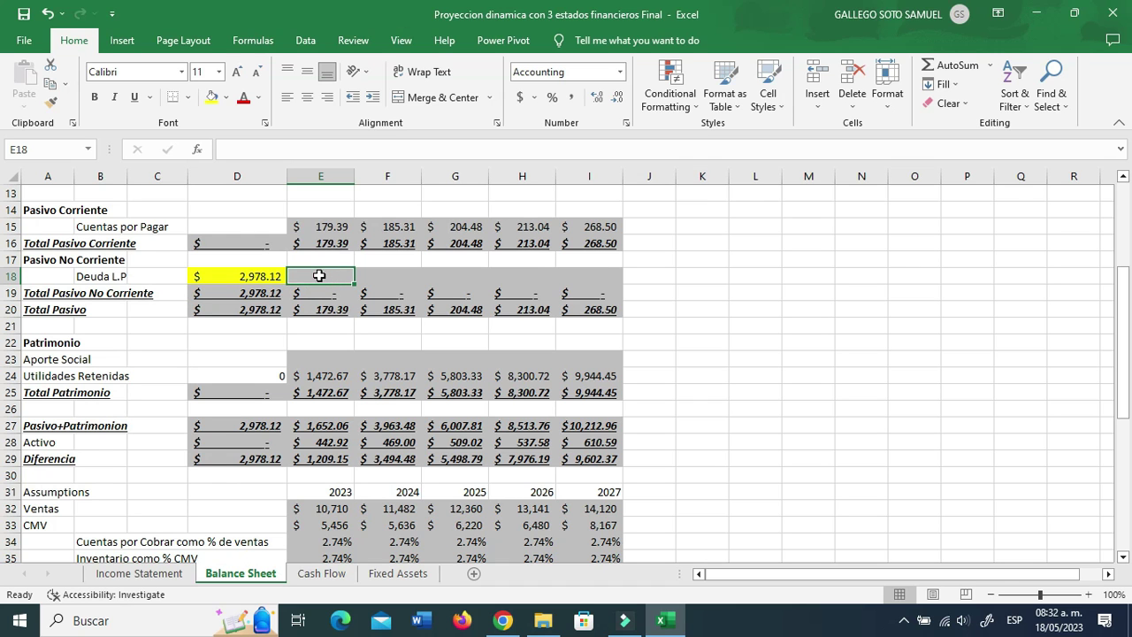
{"action": "type", "text": "+"}
{"action": "scroll", "coordinate": [321, 276], "scroll_direction": "down", "scroll_amount": 3}
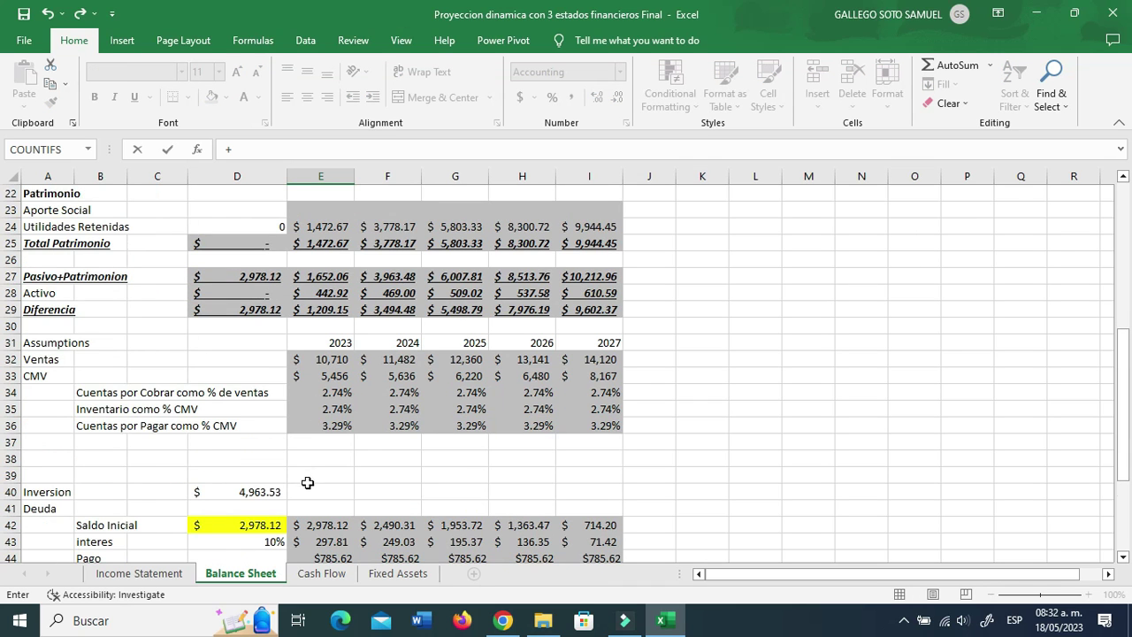
{"action": "scroll", "coordinate": [310, 486], "scroll_direction": "down", "scroll_amount": 2}
{"action": "left_click", "coordinate": [321, 492]}
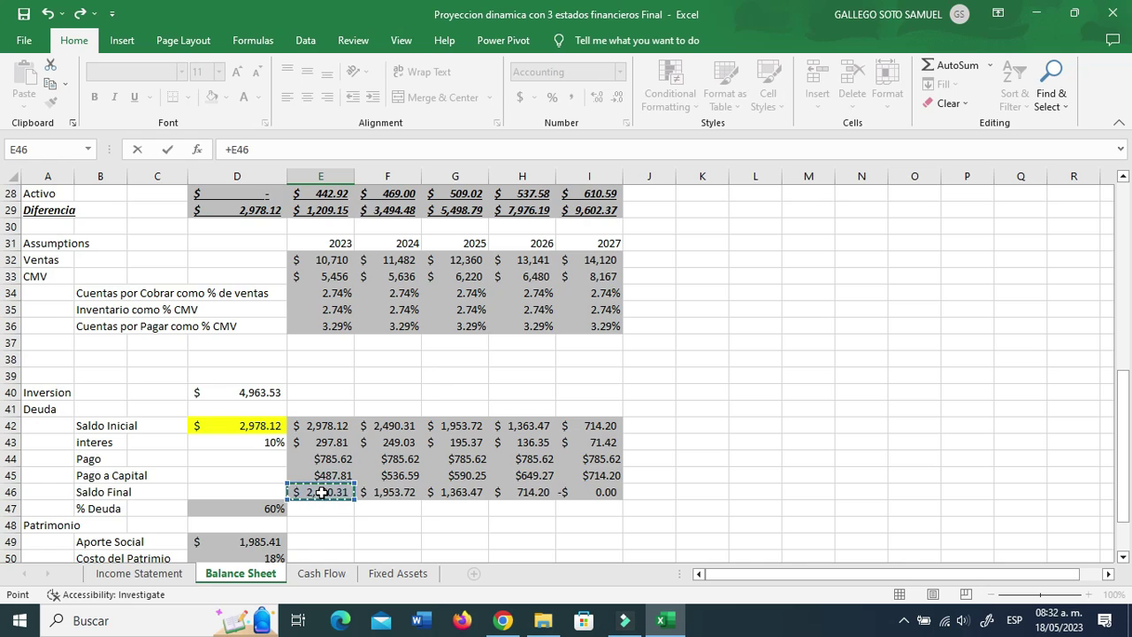
{"action": "key", "text": "Return"}
{"action": "scroll", "coordinate": [283, 407], "scroll_direction": "up", "scroll_amount": 1}
{"action": "left_click", "coordinate": [254, 390]}
{"action": "left_click", "coordinate": [310, 376]}
{"action": "left_click_drag", "start_coordinate": [354, 383], "coordinate": [593, 381]}
{"action": "scroll", "coordinate": [464, 494], "scroll_direction": "down", "scroll_amount": 2}
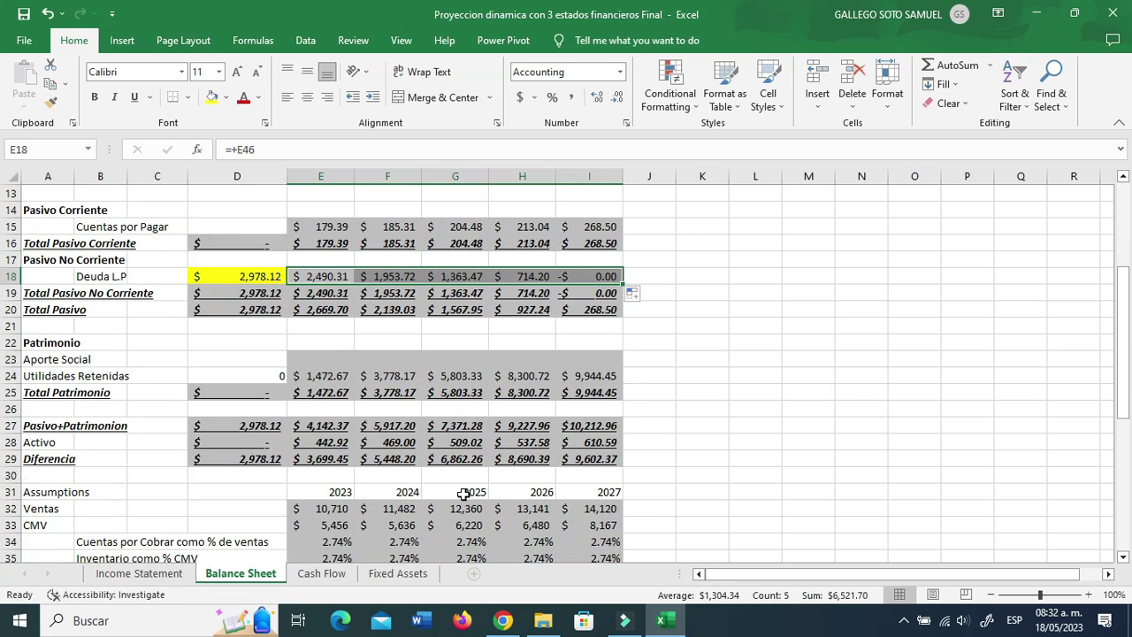
{"action": "scroll", "coordinate": [407, 469], "scroll_direction": "up", "scroll_amount": 4}
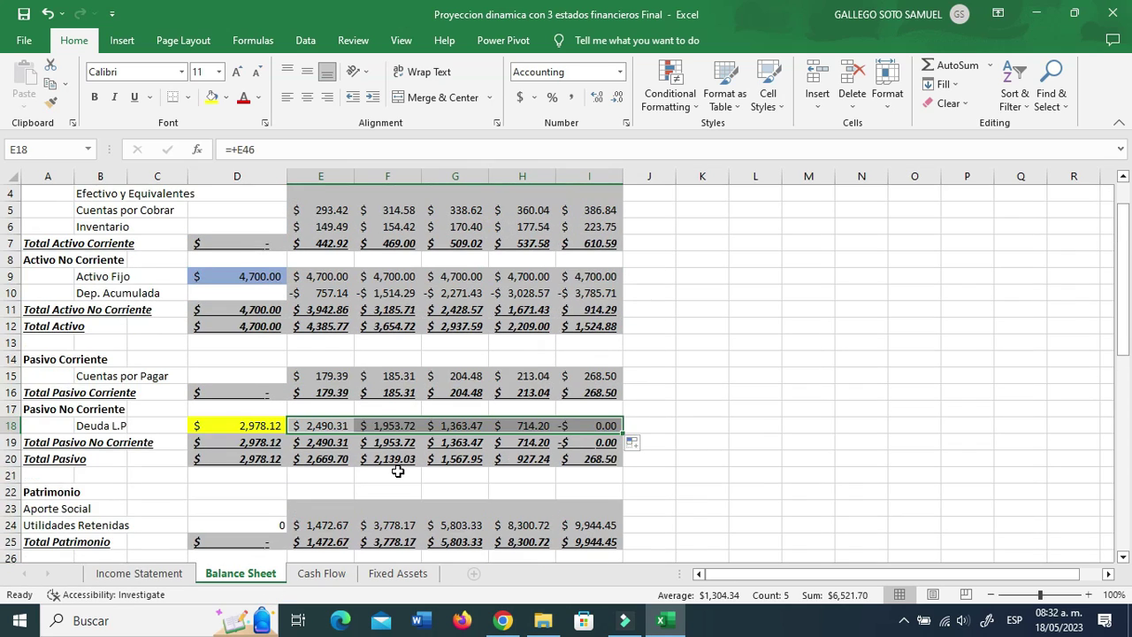
{"action": "scroll", "coordinate": [398, 473], "scroll_direction": "down", "scroll_amount": 4}
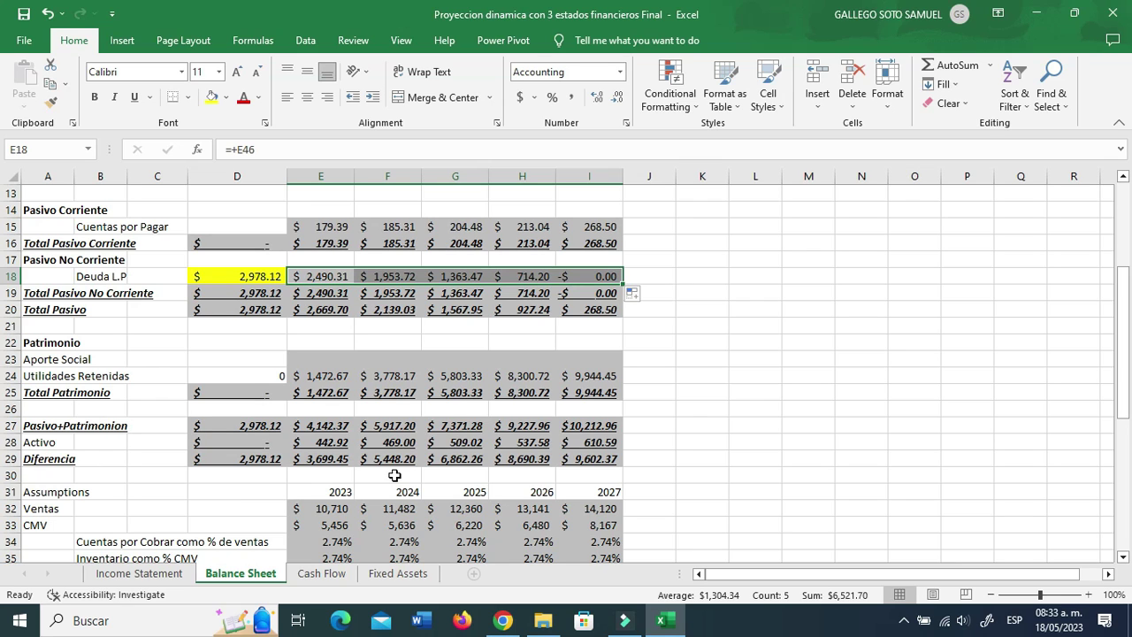
- Link the 2022 Aporte Social in Balance Sheet D23 to the Aporte Social assumption in D49
{"action": "left_click", "coordinate": [216, 361]}
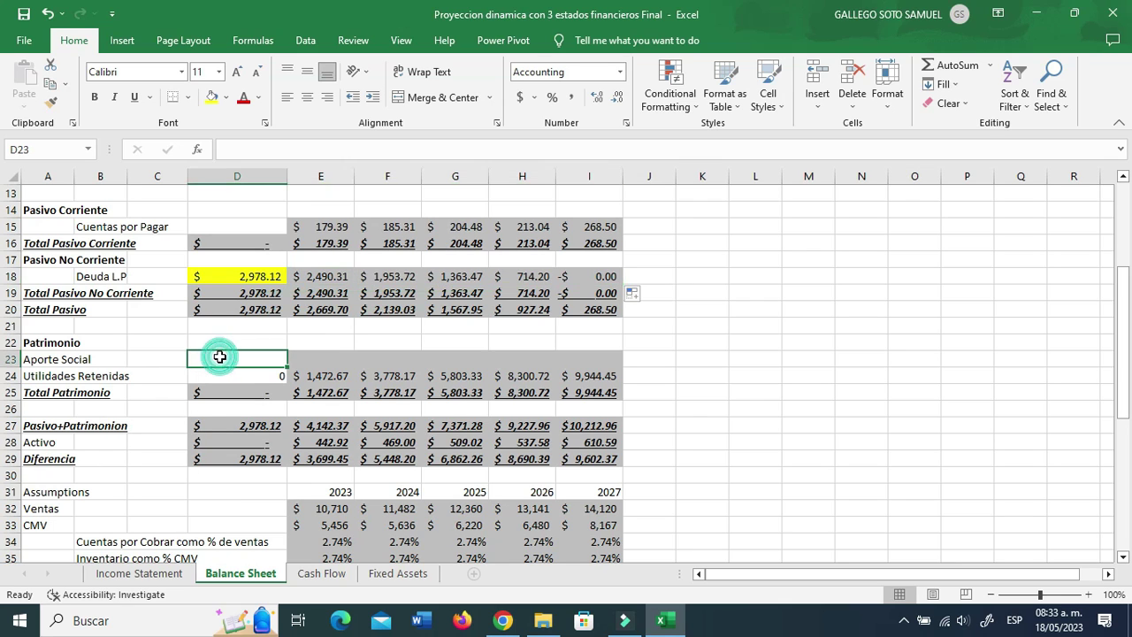
{"action": "type", "text": "+"}
{"action": "scroll", "coordinate": [226, 467], "scroll_direction": "down", "scroll_amount": 2}
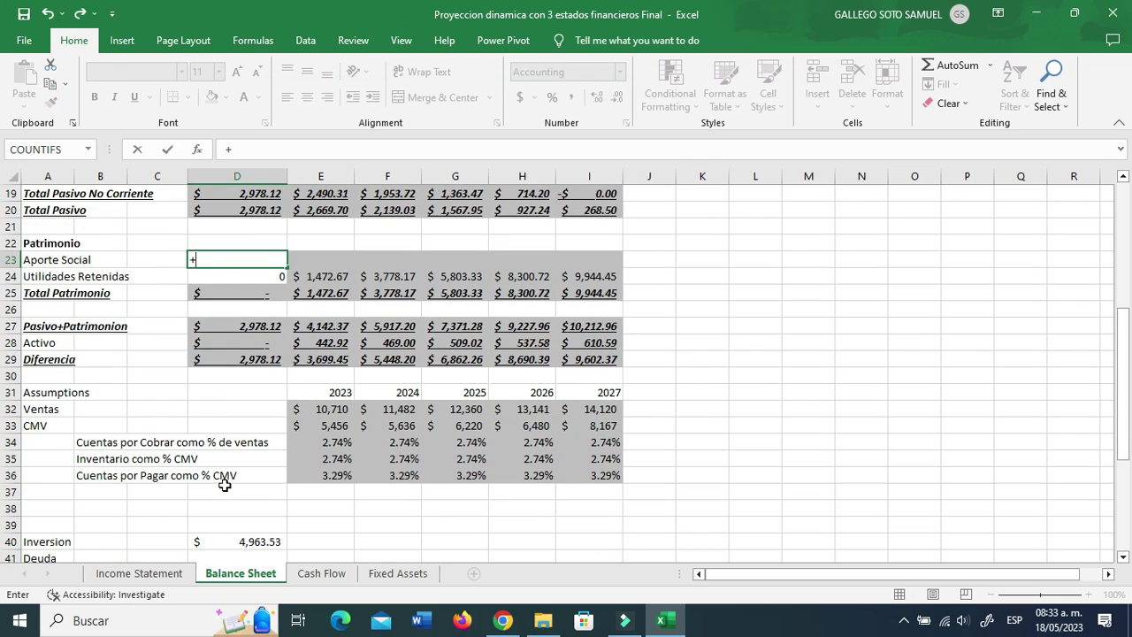
{"action": "scroll", "coordinate": [226, 467], "scroll_direction": "down", "scroll_amount": 5}
{"action": "left_click", "coordinate": [221, 448]}
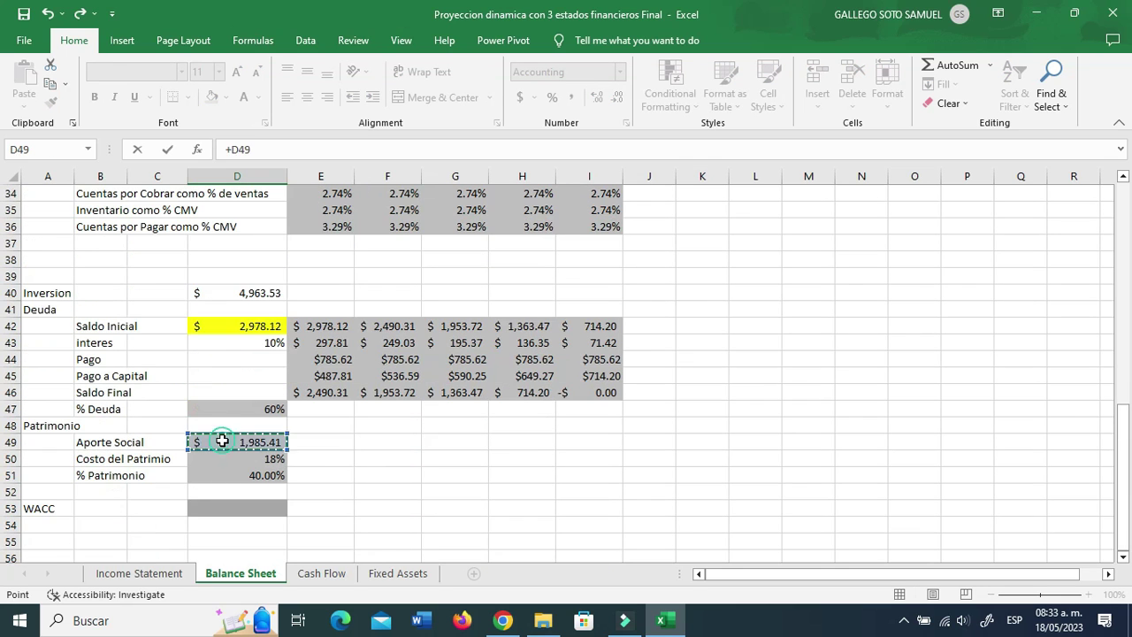
{"action": "key", "text": "Return"}
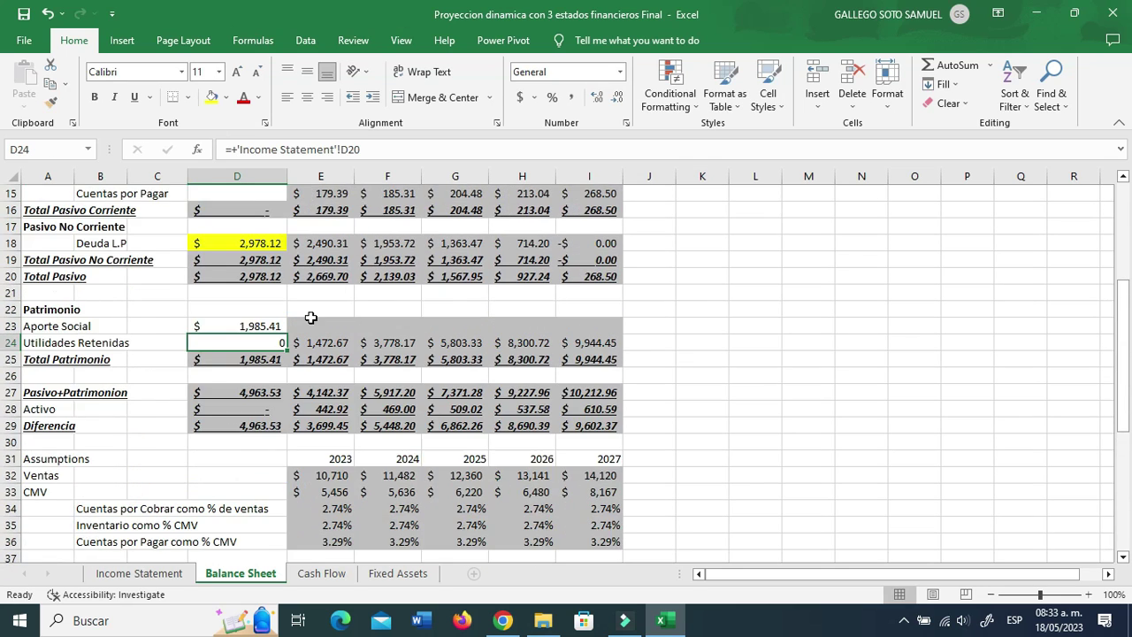
- Set the 2023 Aporte Social in Balance Sheet E23 equal to the prior year's D23 and fill it across to I23
{"action": "left_click", "coordinate": [317, 327]}
{"action": "type", "text": "+"}
{"action": "key", "text": "Left"}
{"action": "key", "text": "Return"}
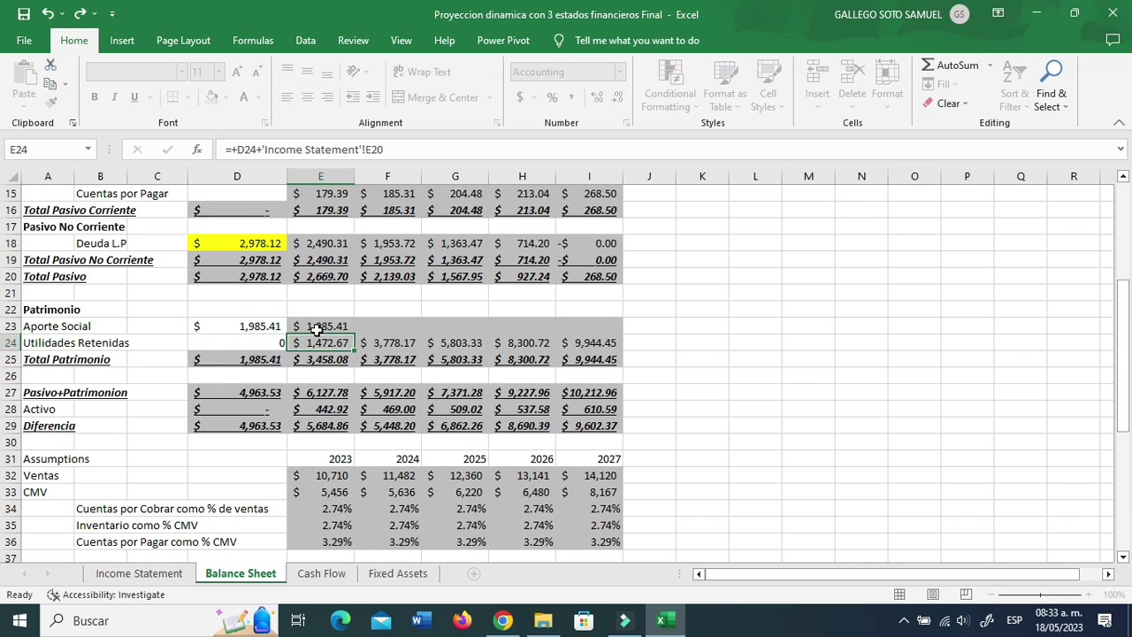
{"action": "left_click", "coordinate": [317, 328]}
{"action": "left_click_drag", "start_coordinate": [353, 332], "coordinate": [615, 334]}
{"action": "left_click", "coordinate": [264, 426]}
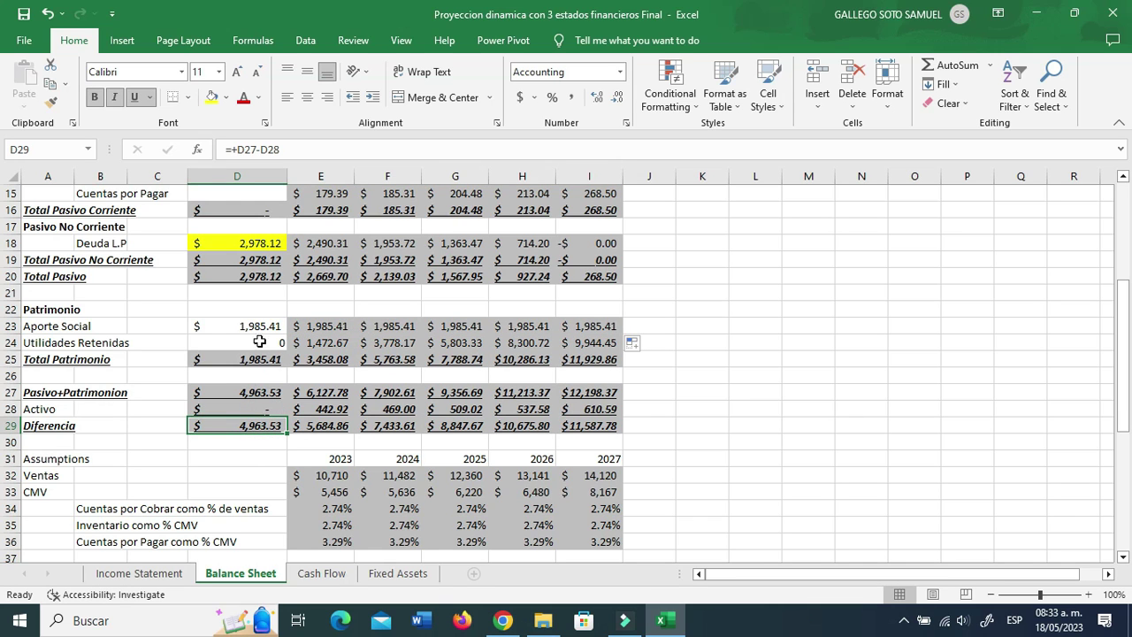
{"action": "scroll", "coordinate": [279, 422], "scroll_direction": "up", "scroll_amount": 5}
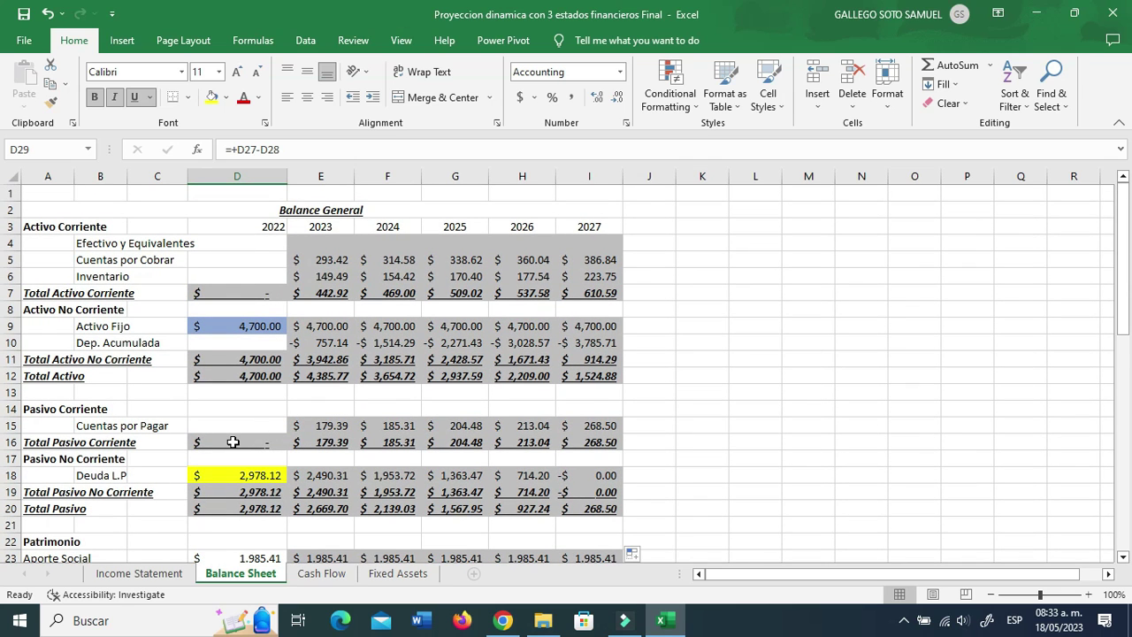
{"action": "scroll", "coordinate": [233, 442], "scroll_direction": "down", "scroll_amount": 4}
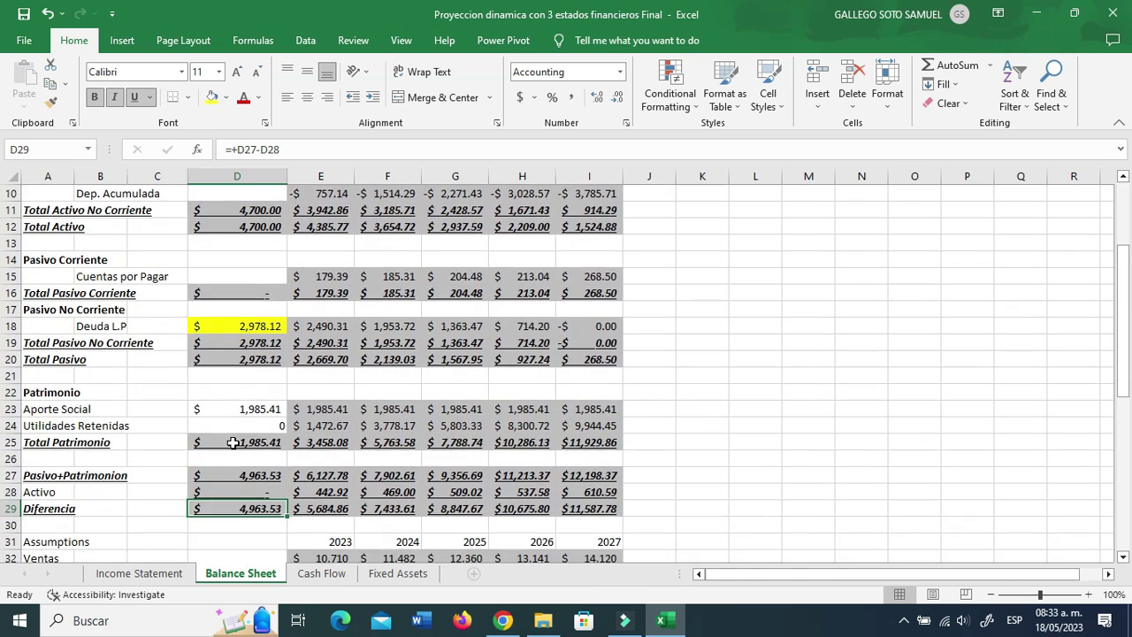
- In Cash Flow D16, sum Prestamos neto and Pago a la deuda (D14:D15) and fill the formula across to I16
{"action": "left_click", "coordinate": [321, 573]}
{"action": "left_click", "coordinate": [271, 461]}
{"action": "left_click", "coordinate": [237, 446]}
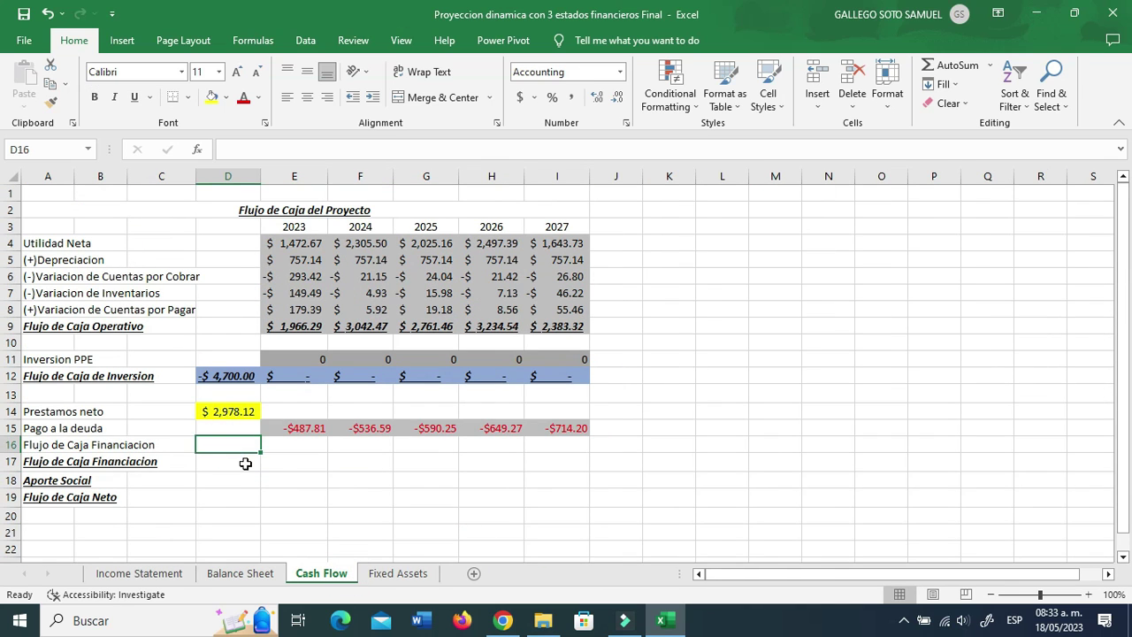
{"action": "type", "text": "+sum("}
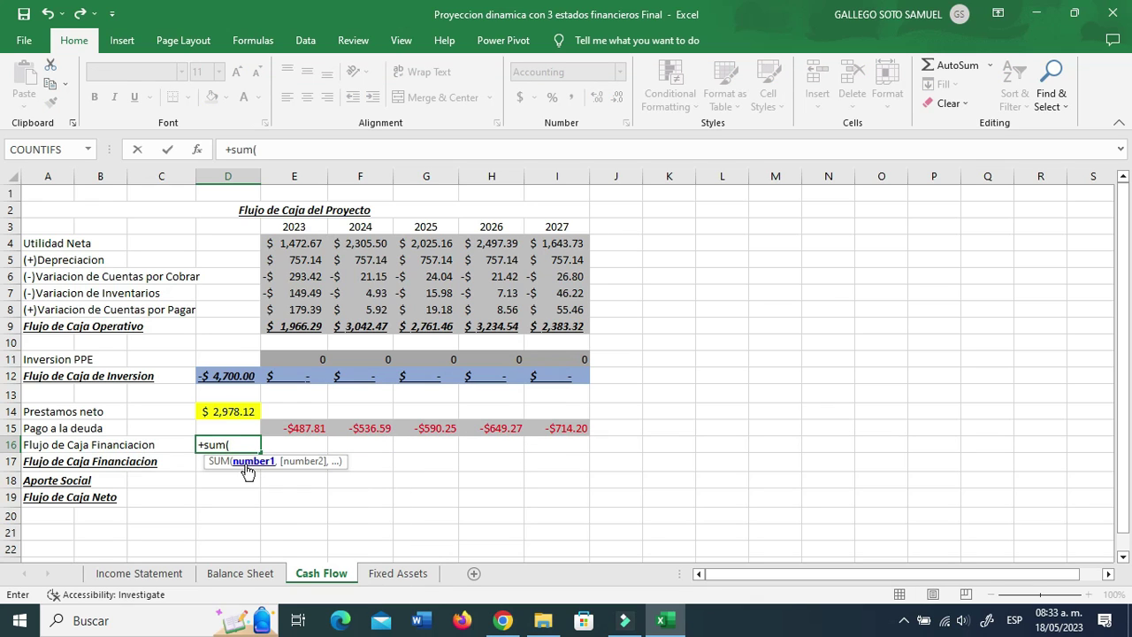
{"action": "key", "text": "Up"}
{"action": "key", "text": "Up"}
{"action": "key", "text": "shift+Down"}
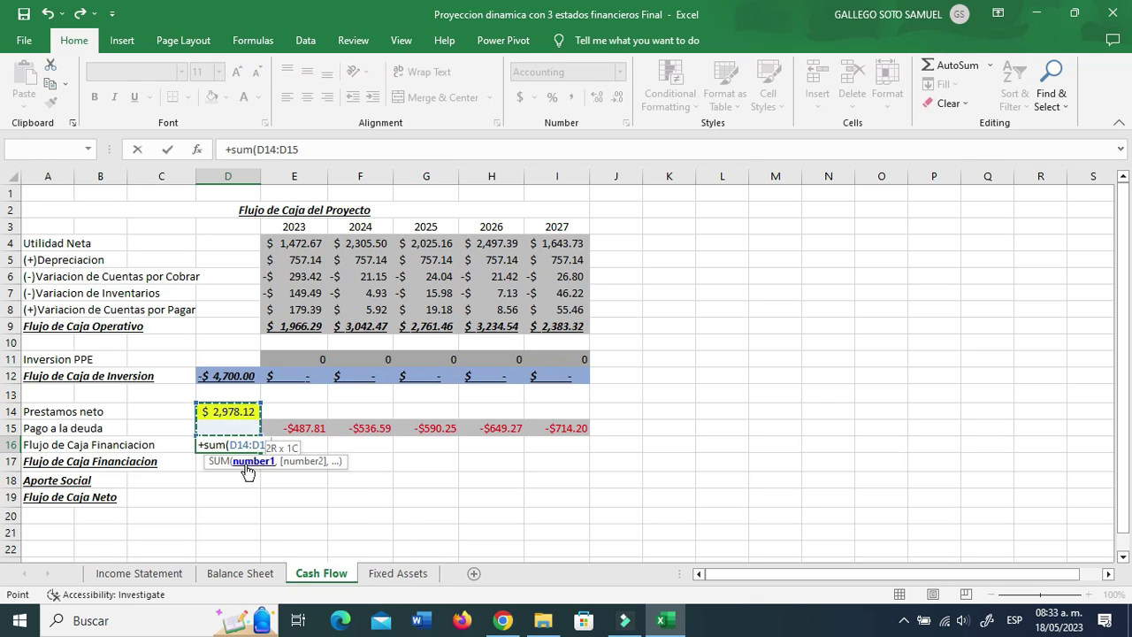
{"action": "key", "text": "ctrl+Return"}
{"action": "left_click_drag", "start_coordinate": [262, 451], "coordinate": [588, 448]}
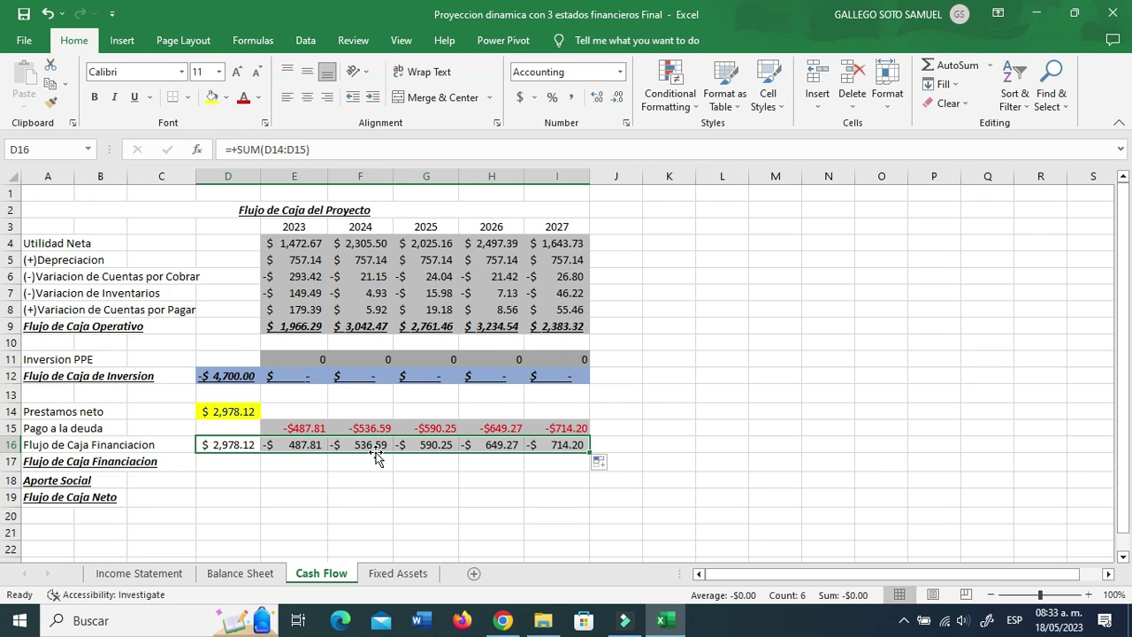
{"action": "left_click", "coordinate": [296, 445]}
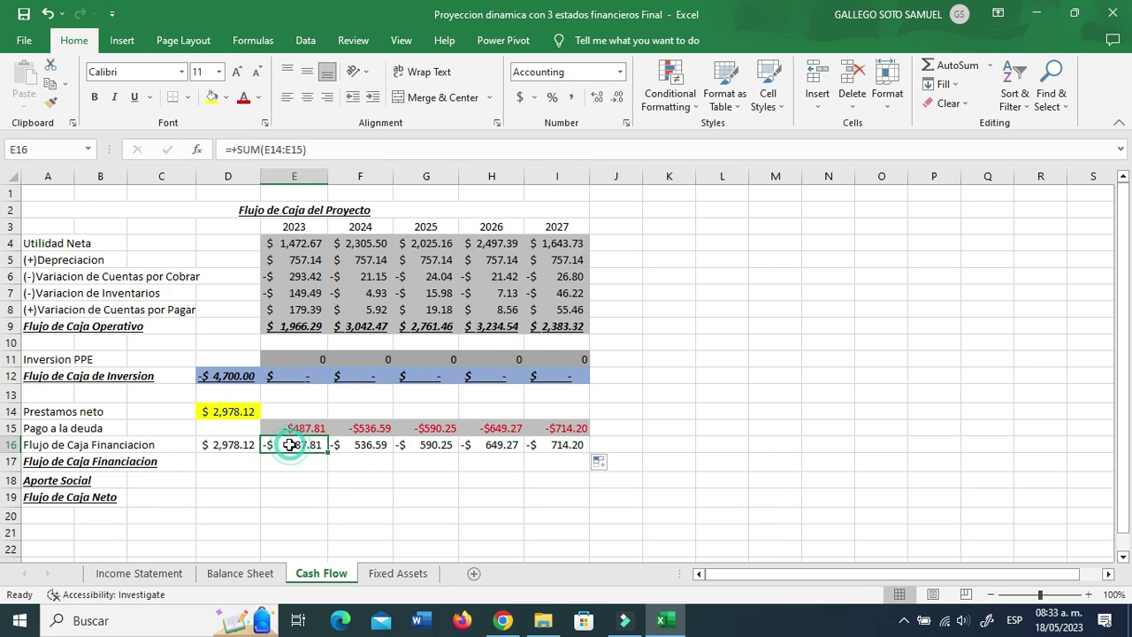
- Set the Flujo de Caja Financiacion total in Cash Flow D17 equal to D16 and fill it across to I17
{"action": "left_click", "coordinate": [232, 464]}
{"action": "type", "text": "+"}
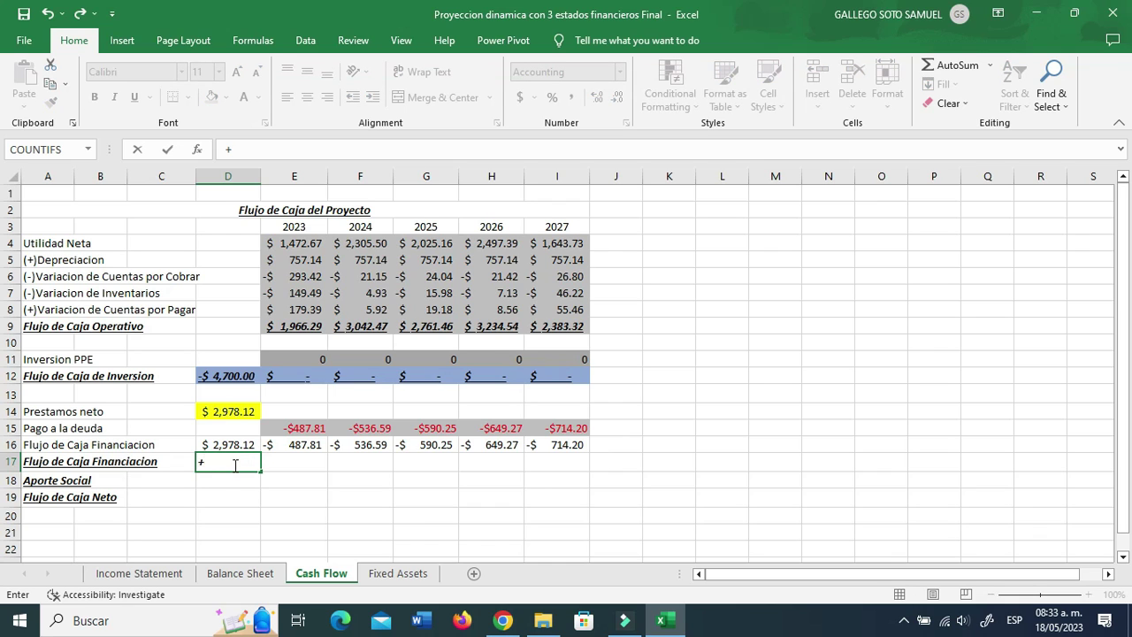
{"action": "left_click", "coordinate": [228, 446]}
{"action": "key", "text": "Return"}
{"action": "left_click", "coordinate": [233, 464]}
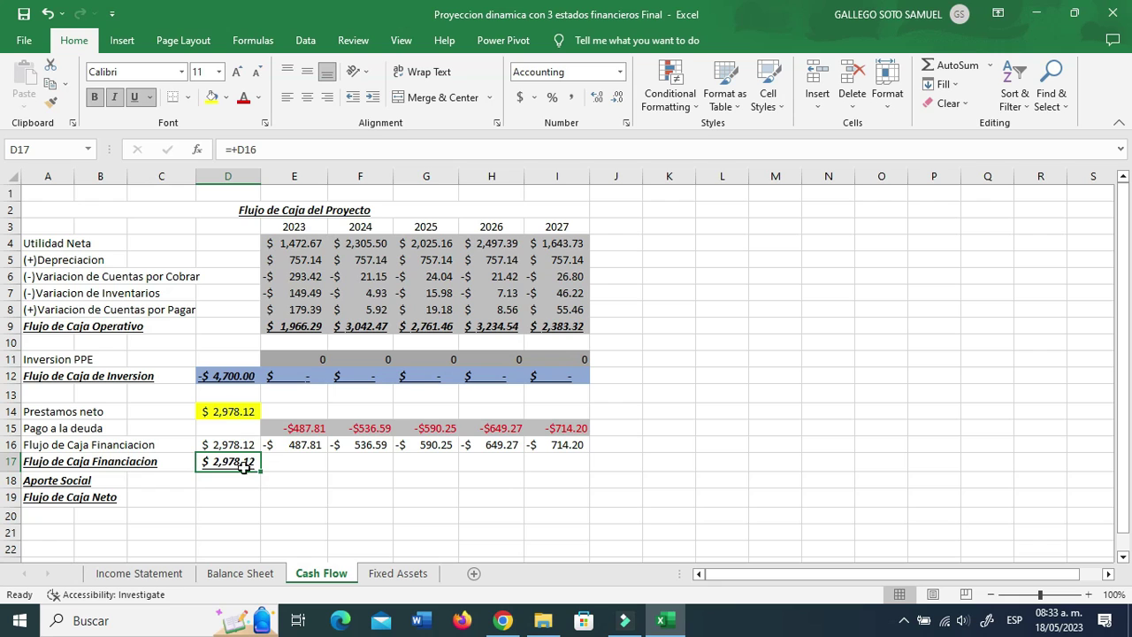
{"action": "left_click_drag", "start_coordinate": [260, 470], "coordinate": [566, 467]}
- Link Aporte Social in Cash Flow D18 to the Aporte Social assumption in Balance Sheet D49
{"action": "left_click", "coordinate": [214, 482]}
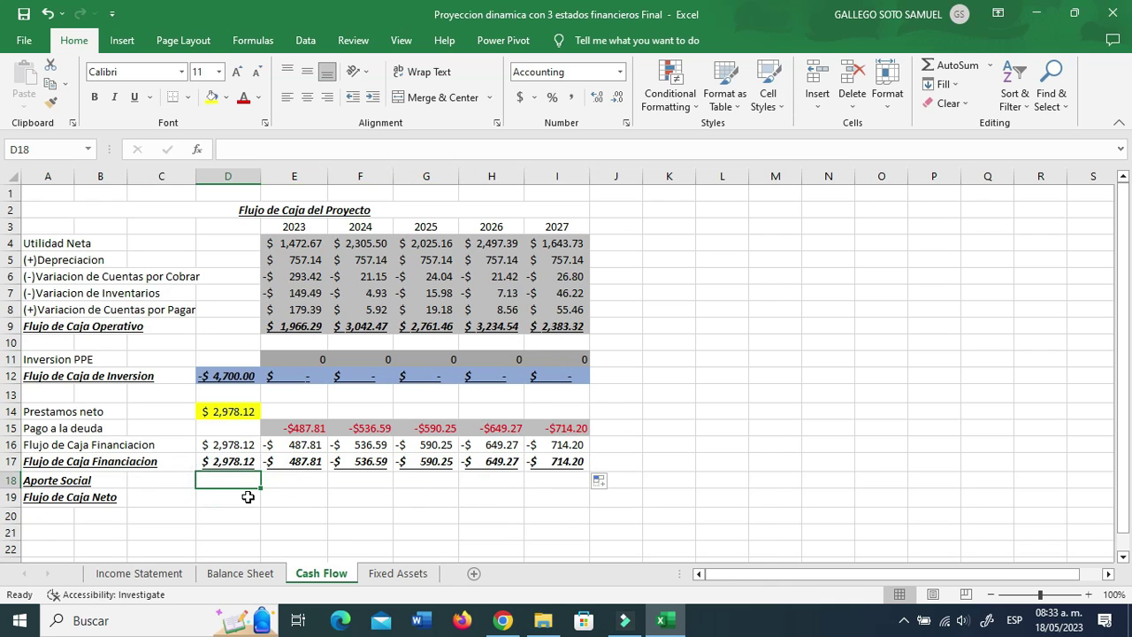
{"action": "type", "text": "+"}
{"action": "left_click", "coordinate": [235, 573]}
{"action": "scroll", "coordinate": [247, 540], "scroll_direction": "down", "scroll_amount": 5}
{"action": "left_click", "coordinate": [248, 496]}
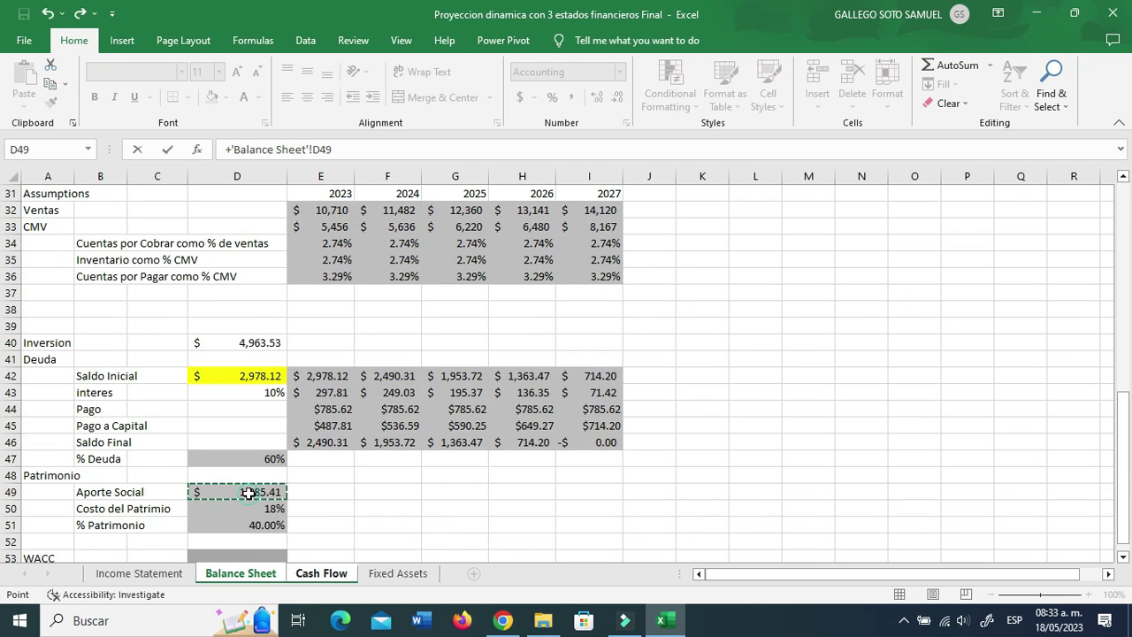
{"action": "key", "text": "Return"}
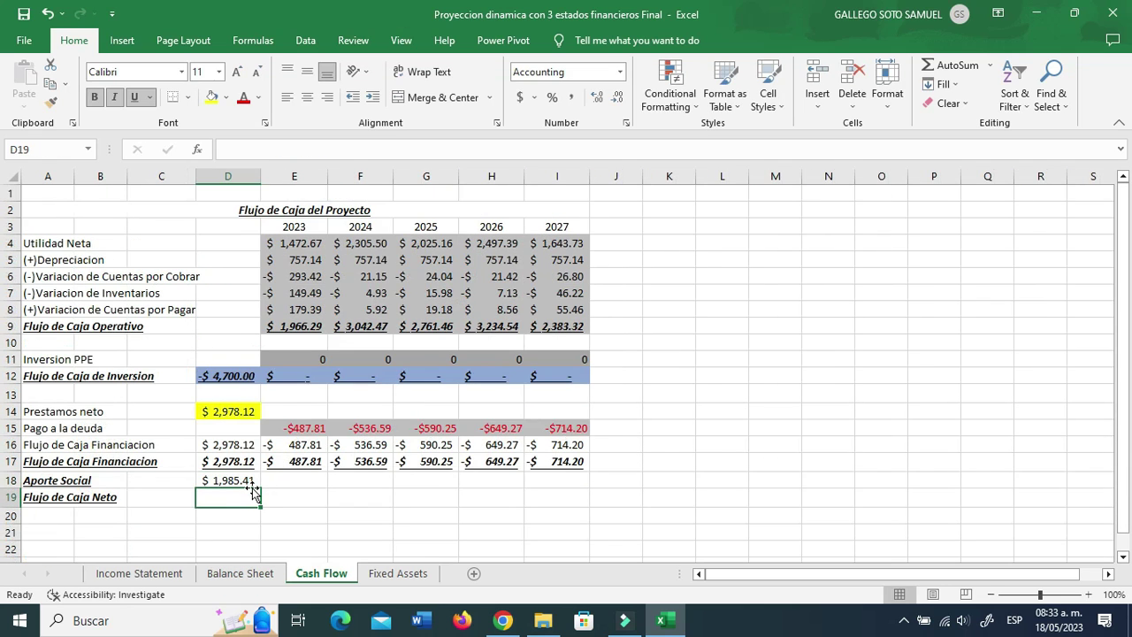
- Calculate Flujo de Caja Neto in Cash Flow D19 as D9+D12+D17+D18 and fill it across to I19
{"action": "type", "text": "+"}
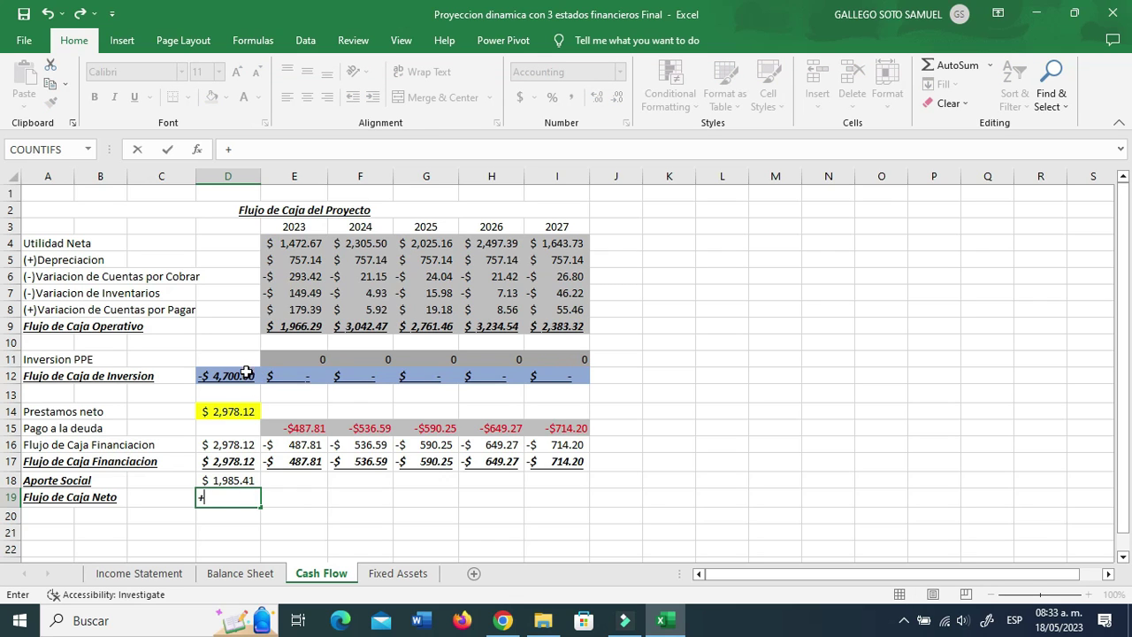
{"action": "left_click", "coordinate": [224, 324]}
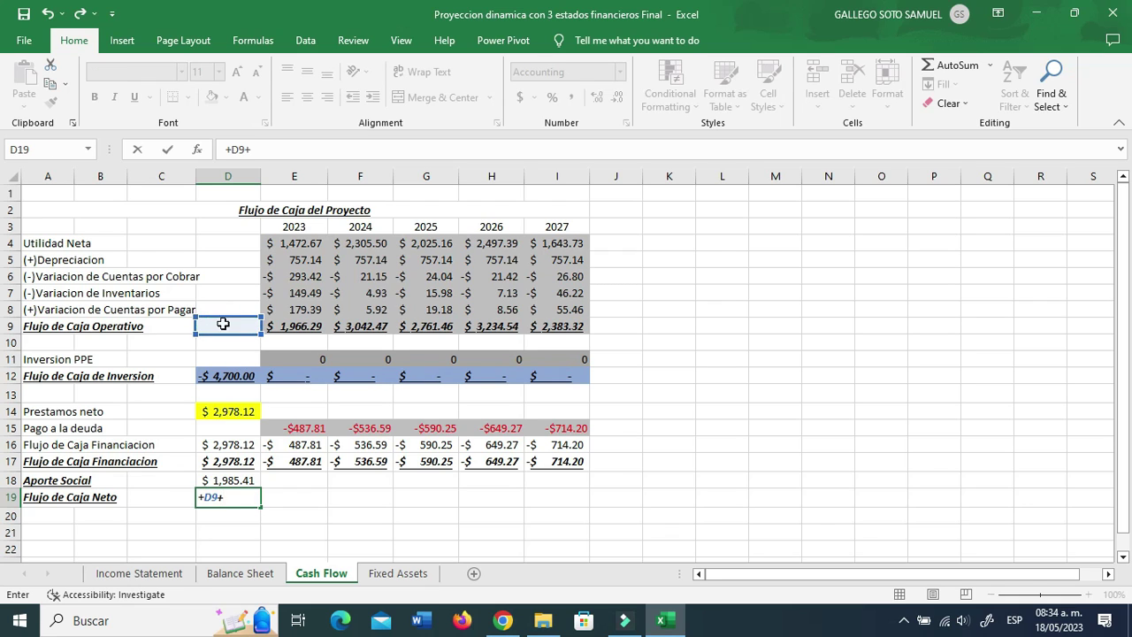
{"action": "left_click", "coordinate": [230, 376]}
{"action": "type", "text": "+"}
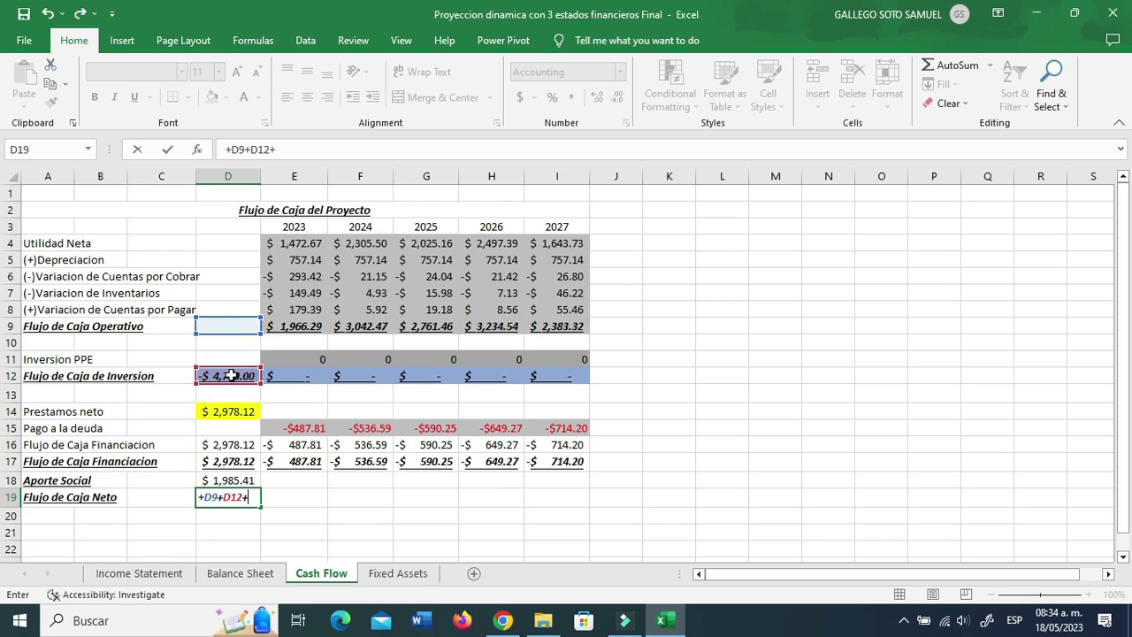
{"action": "left_click", "coordinate": [229, 413]}
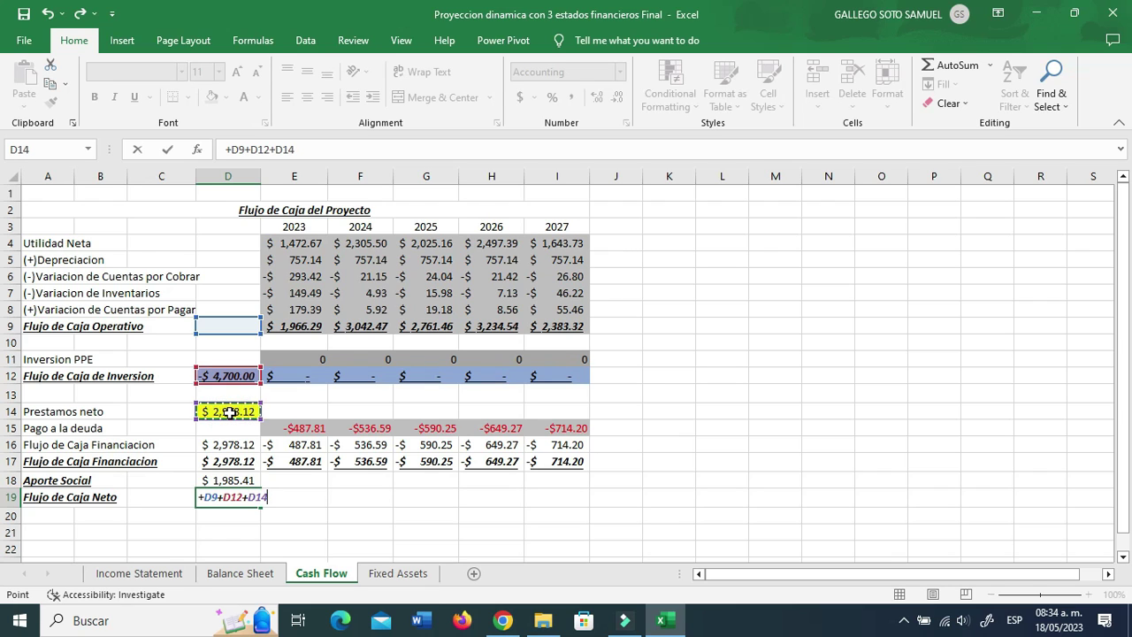
{"action": "left_click", "coordinate": [234, 462]}
{"action": "type", "text": "+"}
{"action": "left_click", "coordinate": [235, 482]}
{"action": "key", "text": "Return"}
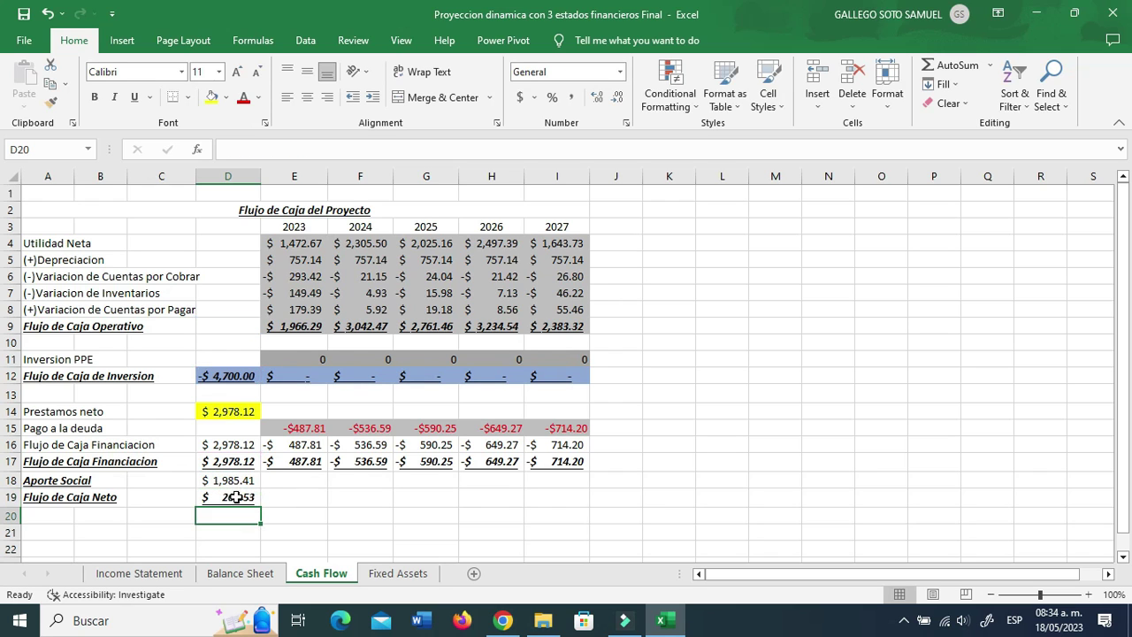
{"action": "left_click", "coordinate": [237, 497]}
{"action": "left_click_drag", "start_coordinate": [260, 505], "coordinate": [579, 502]}
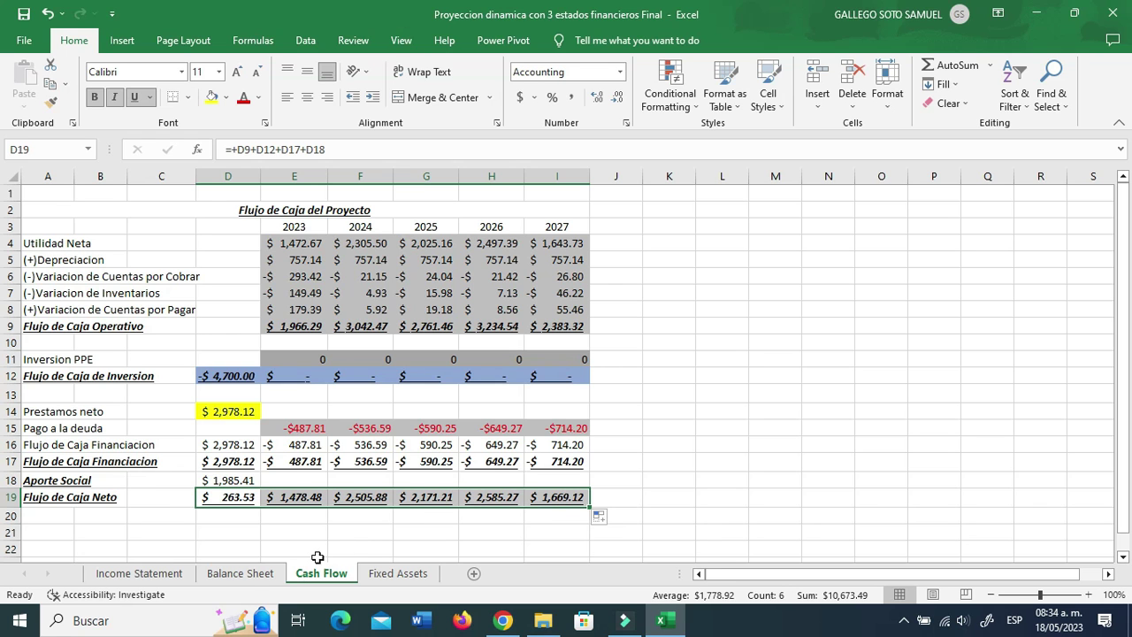
- Link the 2022 Efectivo y Equivalentes in Balance Sheet D4 to Flujo de Caja Neto in Cash Flow D19
{"action": "left_click", "coordinate": [251, 575]}
{"action": "scroll", "coordinate": [213, 381], "scroll_direction": "up", "scroll_amount": 10}
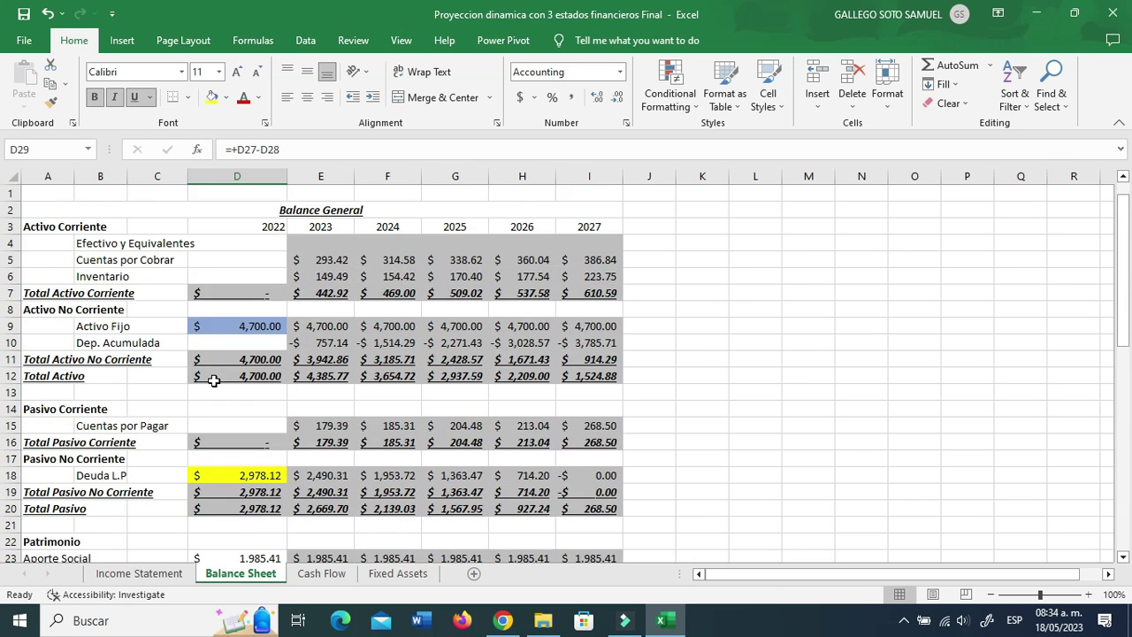
{"action": "scroll", "coordinate": [234, 442], "scroll_direction": "down", "scroll_amount": 5}
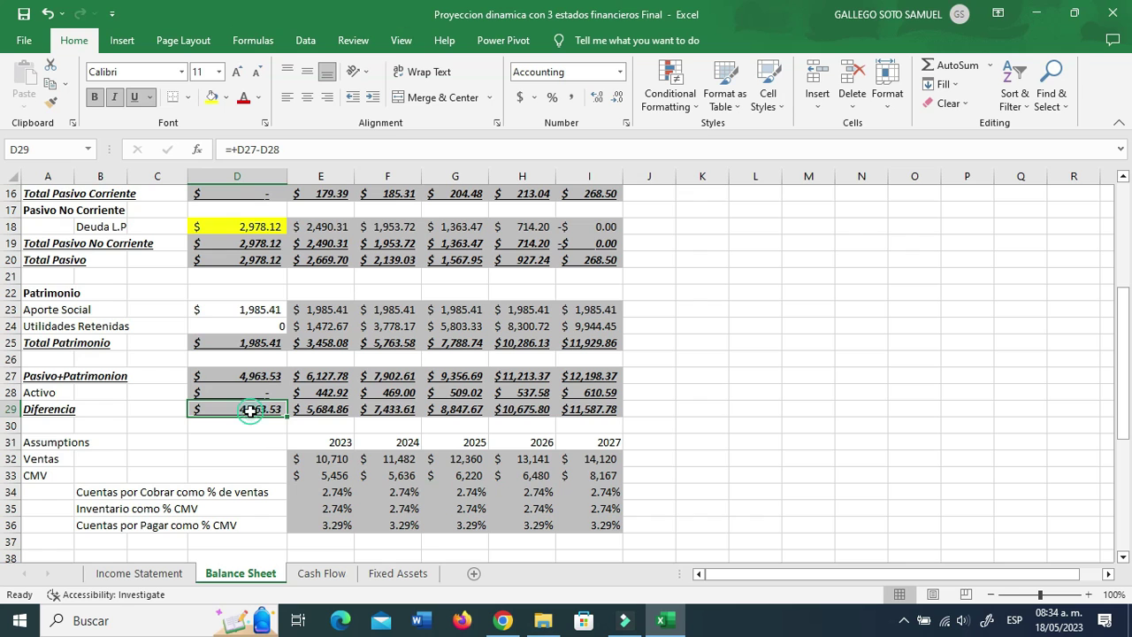
{"action": "left_click", "coordinate": [247, 376]}
{"action": "left_click", "coordinate": [260, 392]}
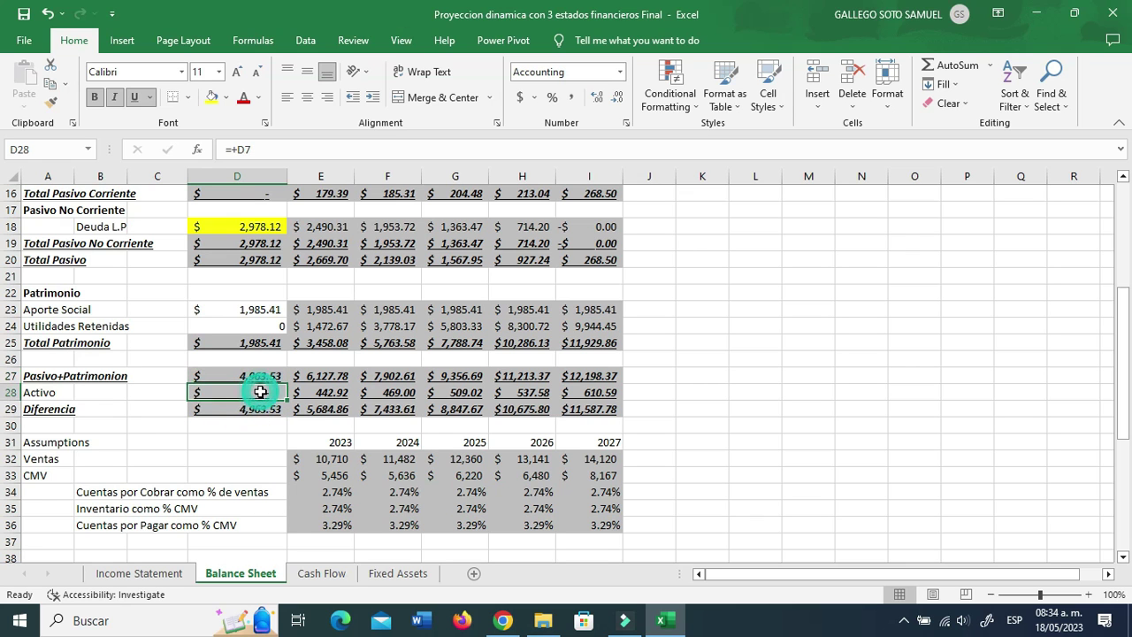
{"action": "scroll", "coordinate": [260, 392], "scroll_direction": "up", "scroll_amount": 5}
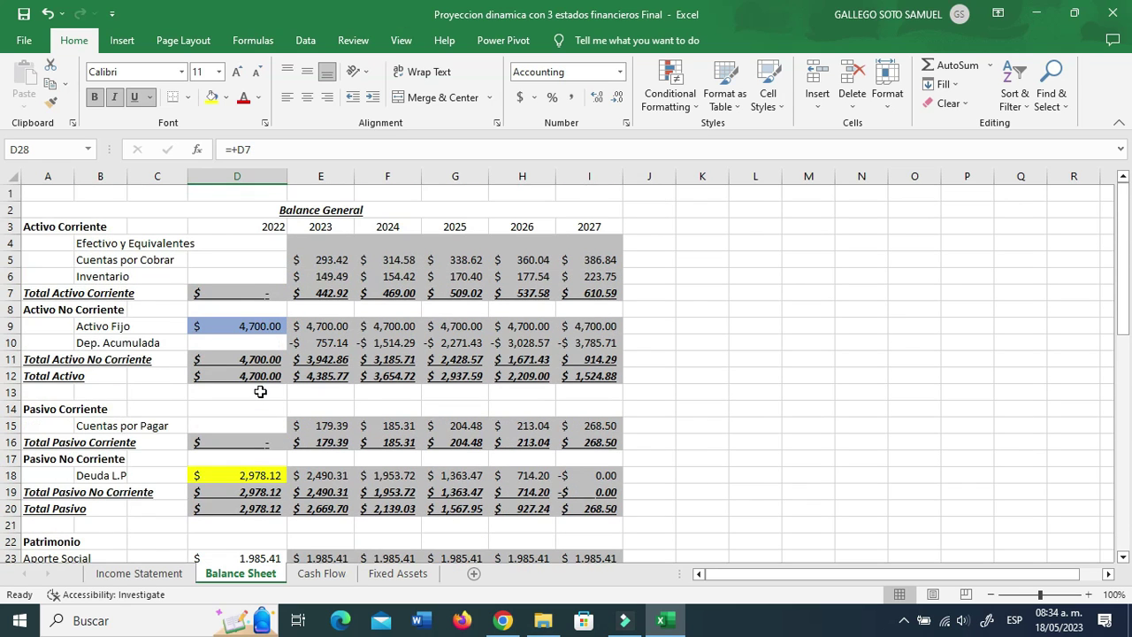
{"action": "left_click", "coordinate": [265, 244]}
{"action": "type", "text": "+"}
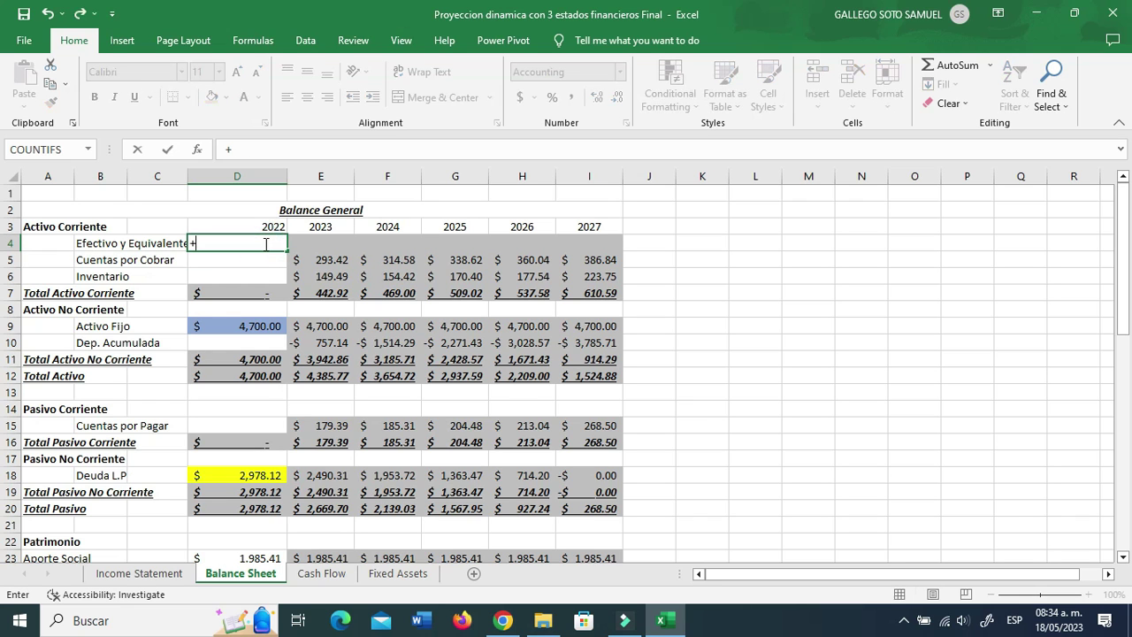
{"action": "left_click", "coordinate": [327, 574]}
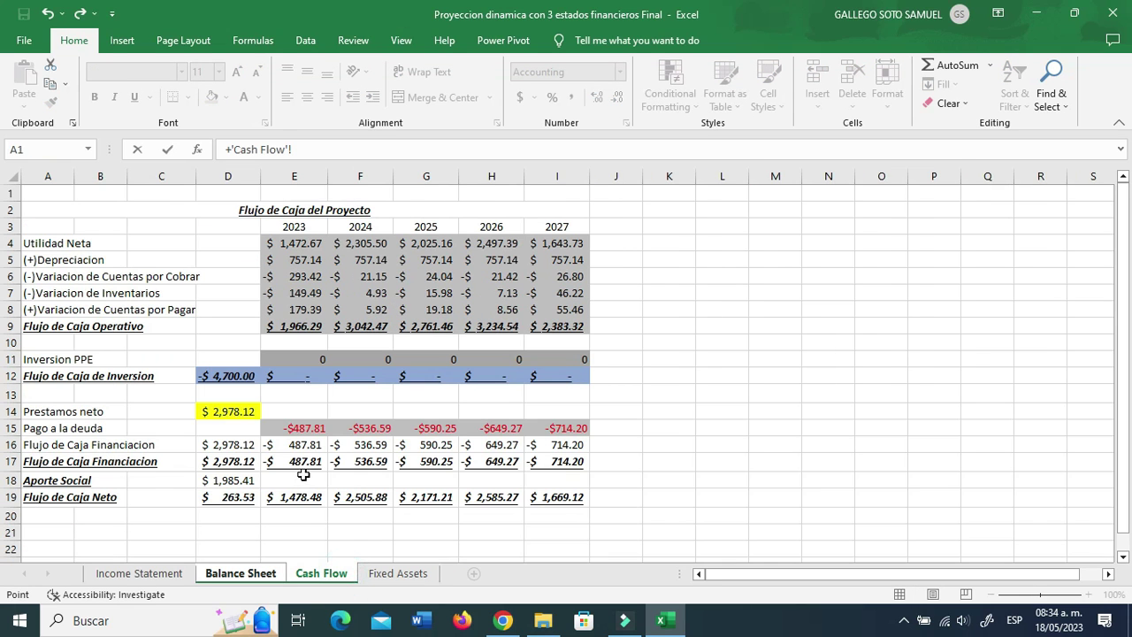
{"action": "left_click", "coordinate": [252, 498]}
{"action": "key", "text": "Return"}
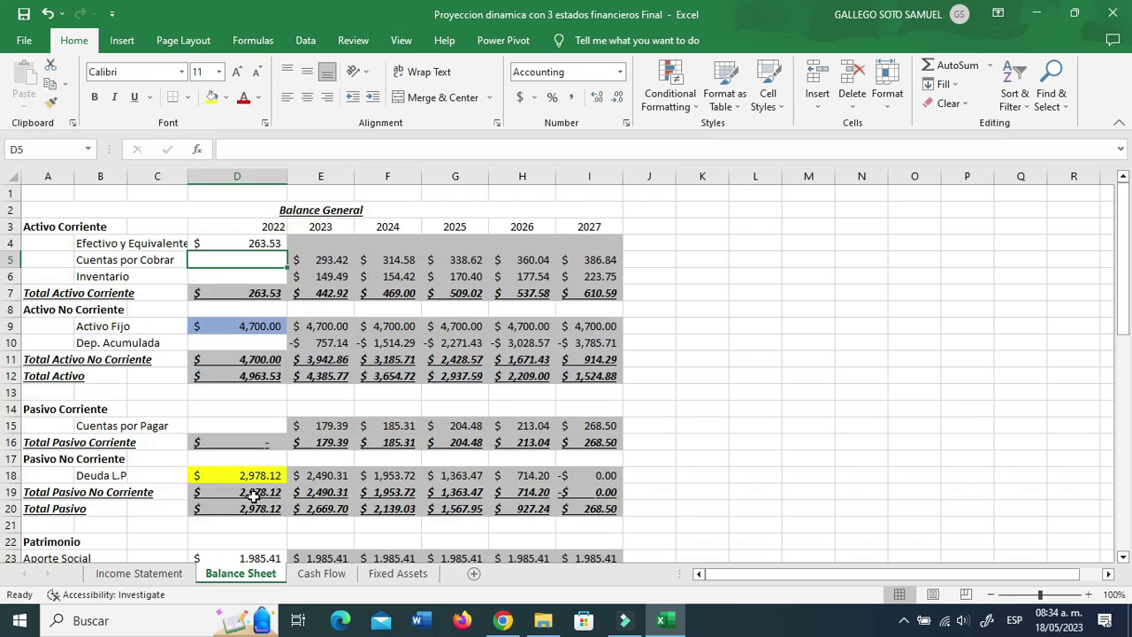
- Examine the 2022 balance check formulas in D27 and D28 against the asset, liability and equity totals they should reference
{"action": "scroll", "coordinate": [254, 497], "scroll_direction": "down", "scroll_amount": 5}
{"action": "left_click", "coordinate": [243, 390]}
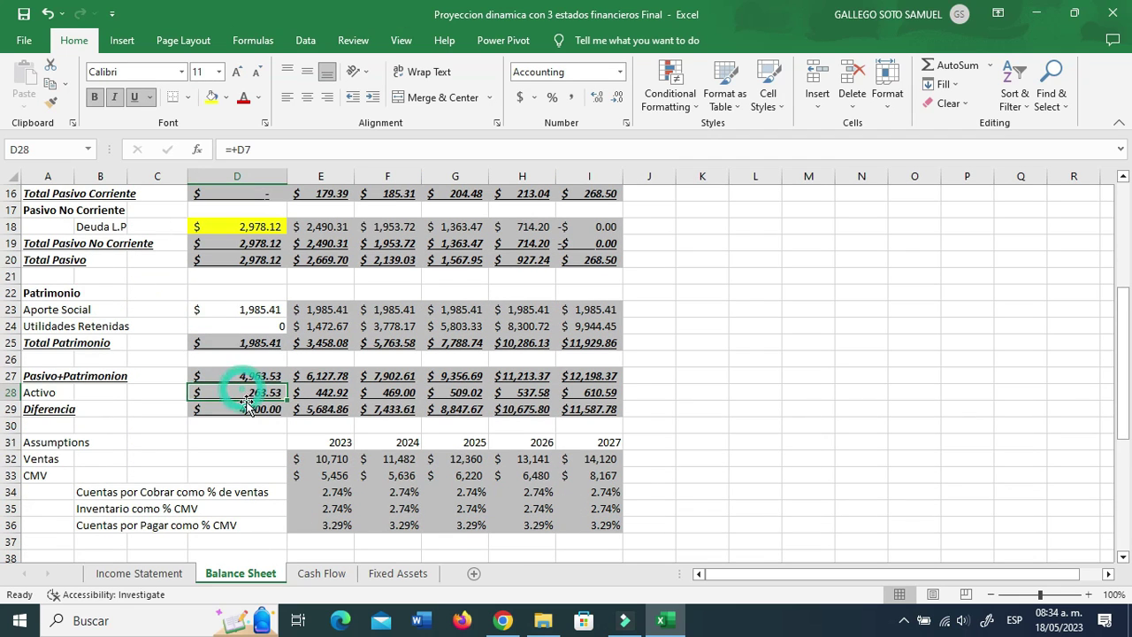
{"action": "left_click", "coordinate": [242, 377]}
{"action": "scroll", "coordinate": [241, 378], "scroll_direction": "up", "scroll_amount": 3}
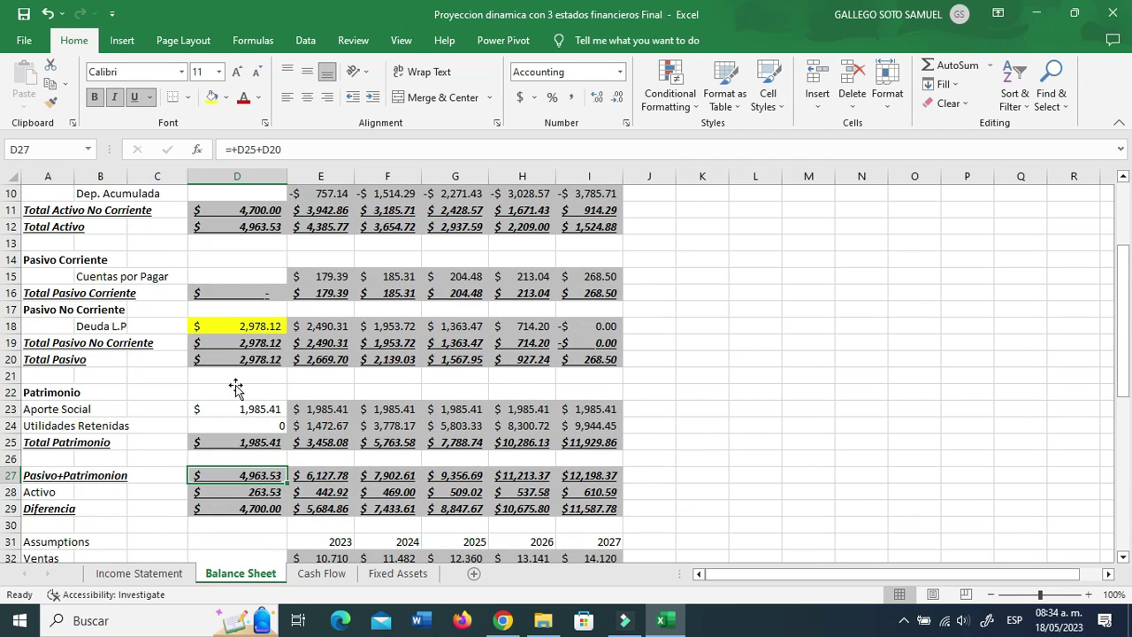
{"action": "left_click", "coordinate": [247, 262]}
{"action": "left_click", "coordinate": [245, 274]}
{"action": "scroll", "coordinate": [244, 324], "scroll_direction": "up", "scroll_amount": 1}
{"action": "scroll", "coordinate": [242, 326], "scroll_direction": "down", "scroll_amount": 1}
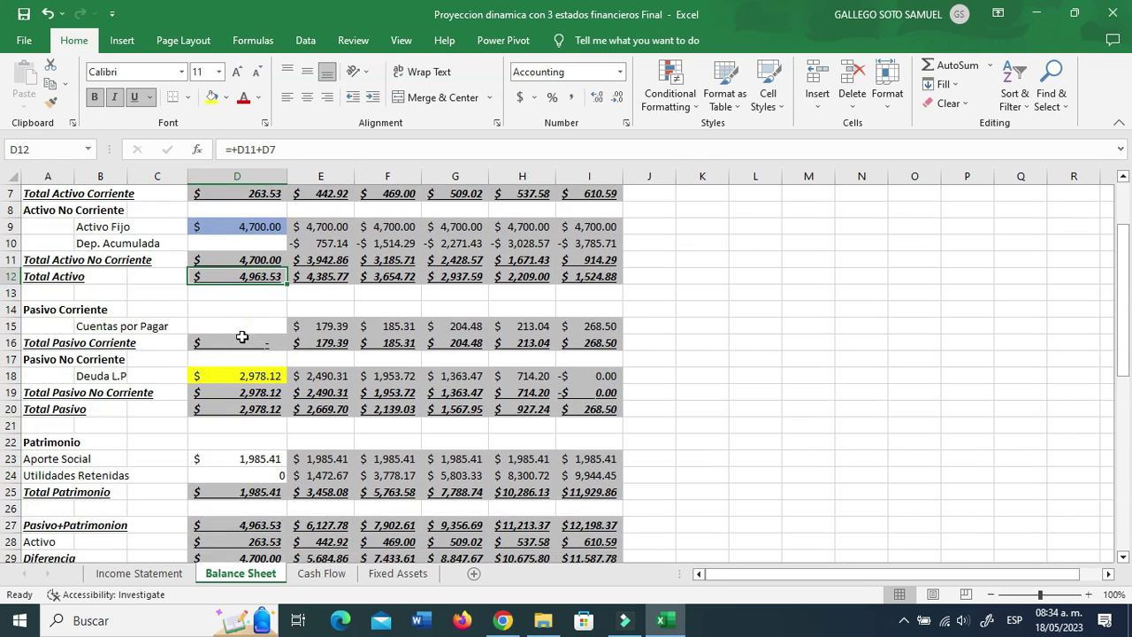
{"action": "scroll", "coordinate": [239, 319], "scroll_direction": "down", "scroll_amount": 1}
{"action": "left_click", "coordinate": [239, 294]}
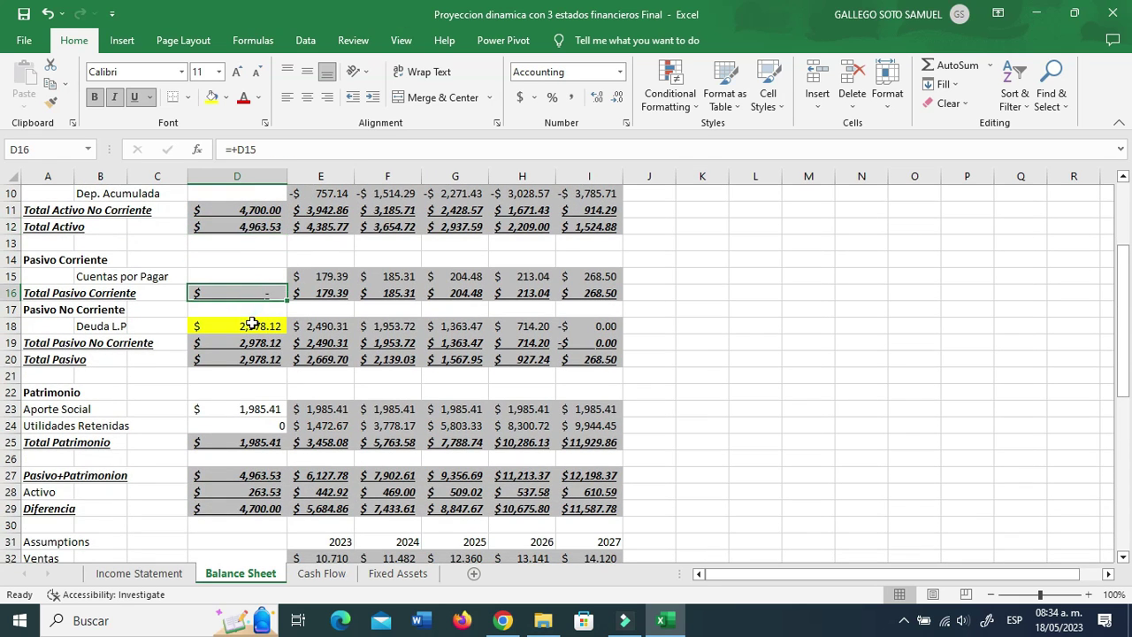
{"action": "left_click", "coordinate": [253, 329]}
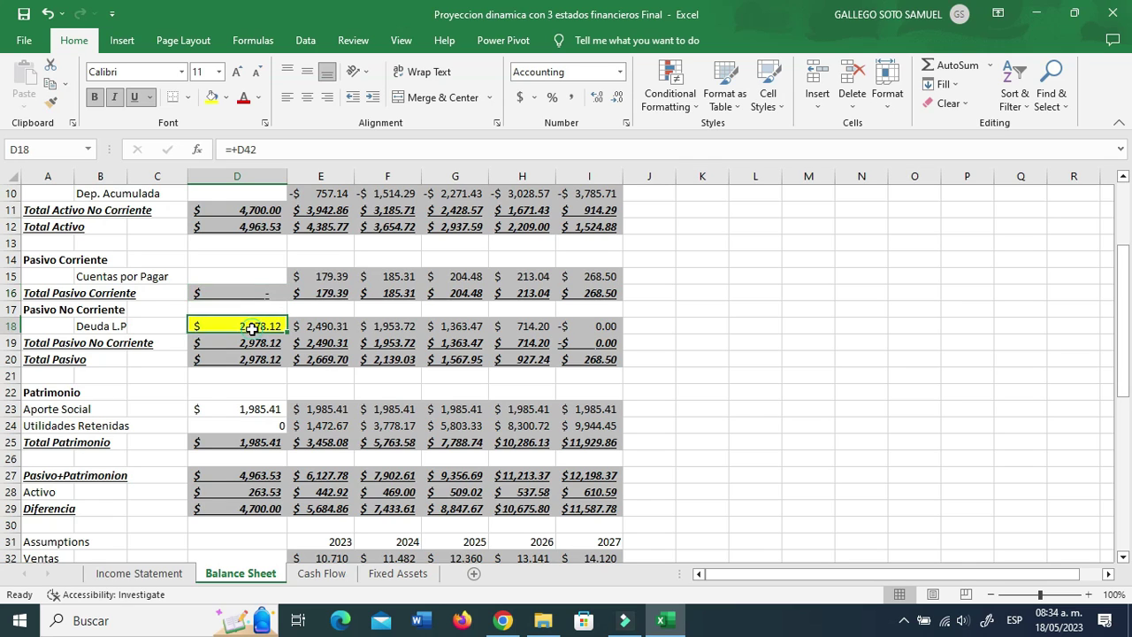
{"action": "left_click", "coordinate": [255, 409]}
{"action": "left_click", "coordinate": [263, 477]}
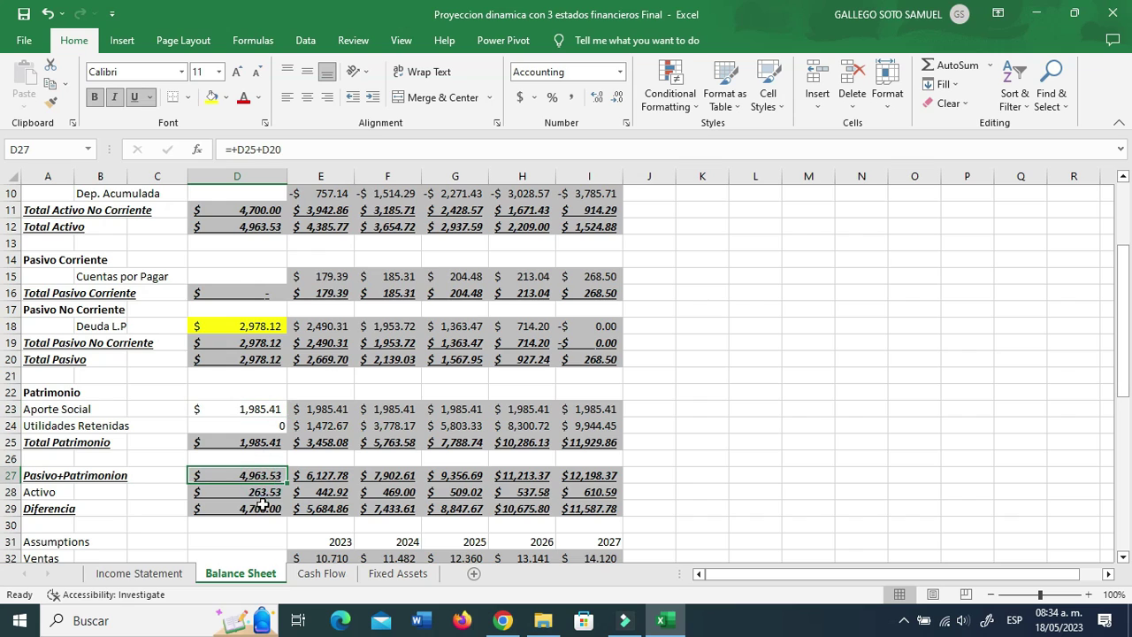
{"action": "double_click", "coordinate": [263, 476]}
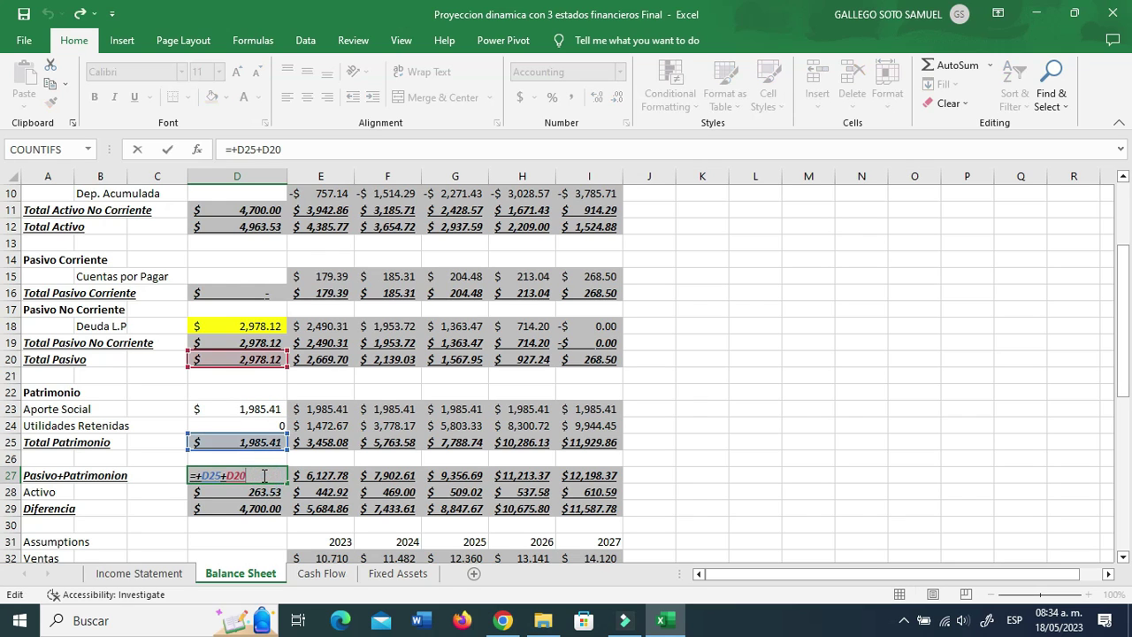
{"action": "key", "text": "Escape"}
{"action": "left_click", "coordinate": [256, 493]}
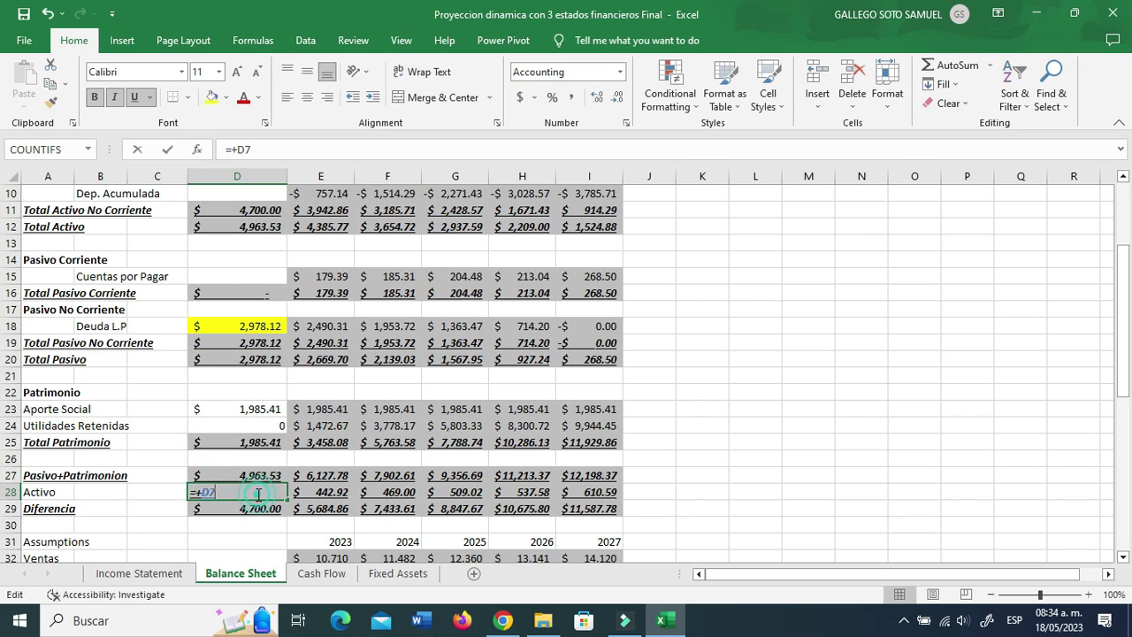
{"action": "scroll", "coordinate": [244, 462], "scroll_direction": "up", "scroll_amount": 2}
{"action": "left_click", "coordinate": [249, 244]}
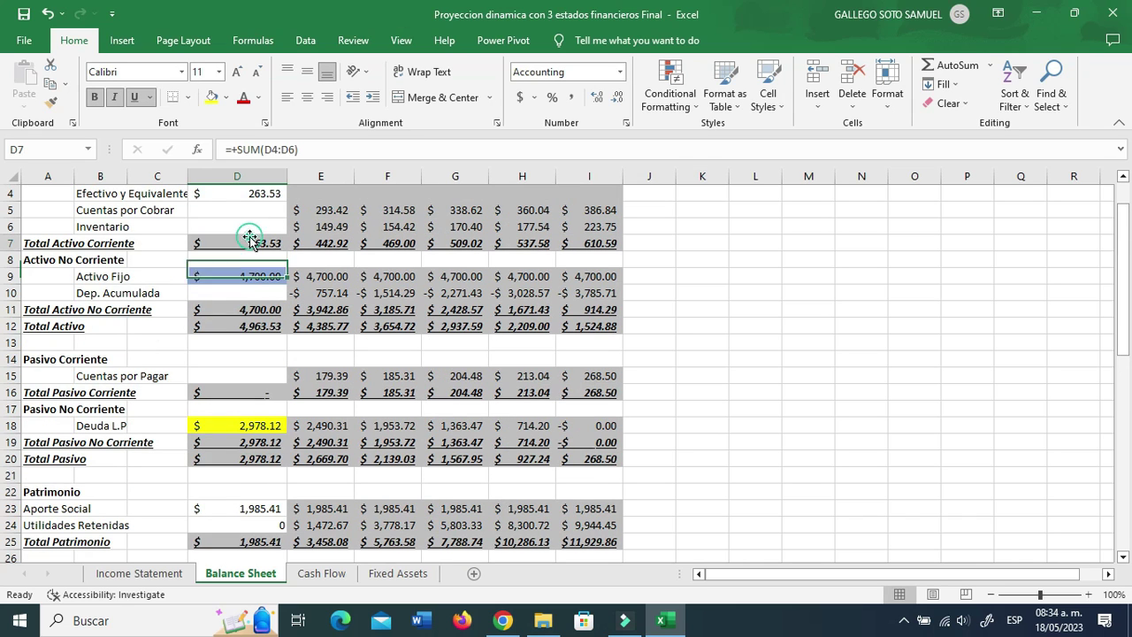
{"action": "left_click", "coordinate": [243, 326]}
- Repoint the 2022 Activo check formula in Balance Sheet D28 from D7 to Total Activo in D12
{"action": "scroll", "coordinate": [252, 495], "scroll_direction": "down", "scroll_amount": 4}
{"action": "left_click", "coordinate": [243, 387]}
{"action": "double_click", "coordinate": [243, 386]}
{"action": "scroll", "coordinate": [244, 389], "scroll_direction": "up", "scroll_amount": 4}
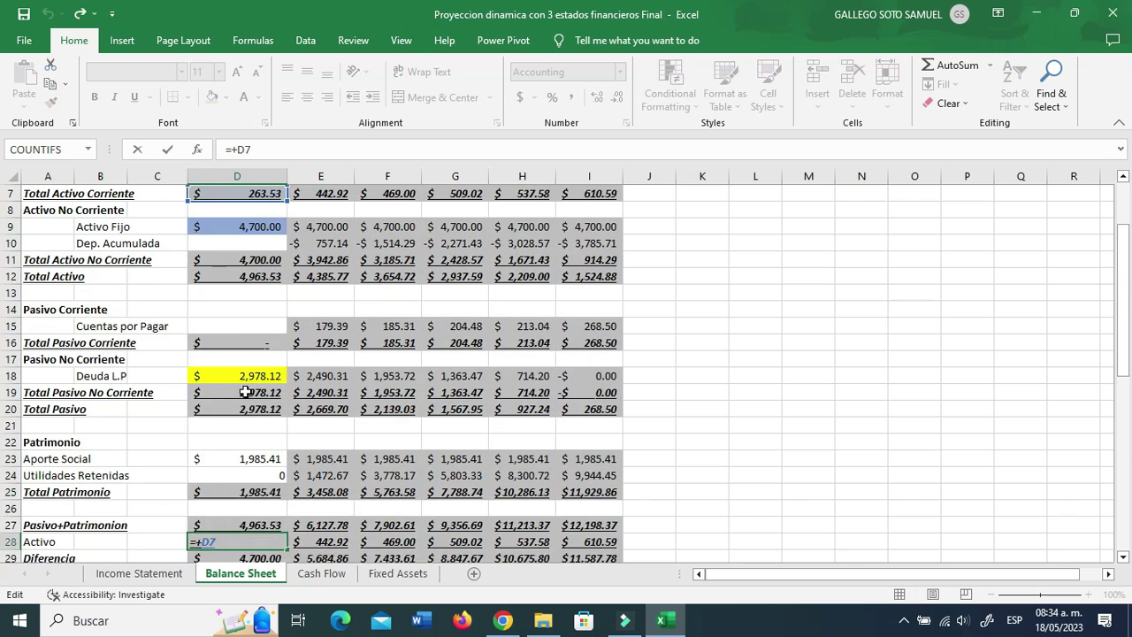
{"action": "left_click_drag", "start_coordinate": [219, 255], "coordinate": [221, 329]}
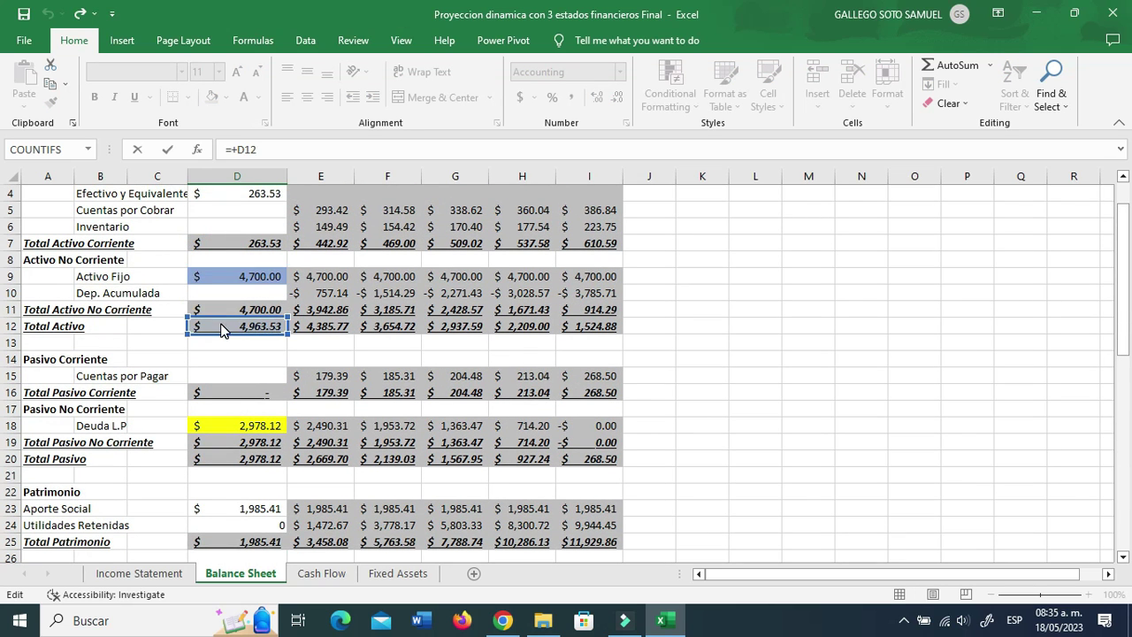
{"action": "key", "text": "Return"}
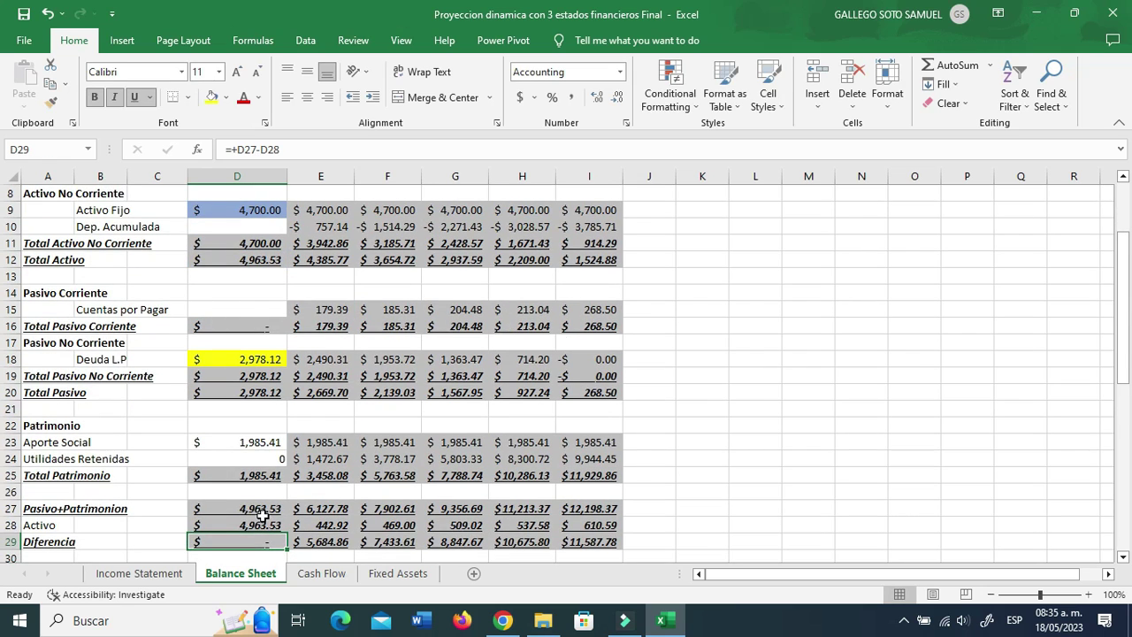
- Fill the Activo check formula in row 28 of the Balance Sheet from D28 across to I28
{"action": "scroll", "coordinate": [263, 516], "scroll_direction": "down", "scroll_amount": 2}
{"action": "left_click", "coordinate": [256, 425]}
{"action": "left_click_drag", "start_coordinate": [286, 429], "coordinate": [615, 431]}
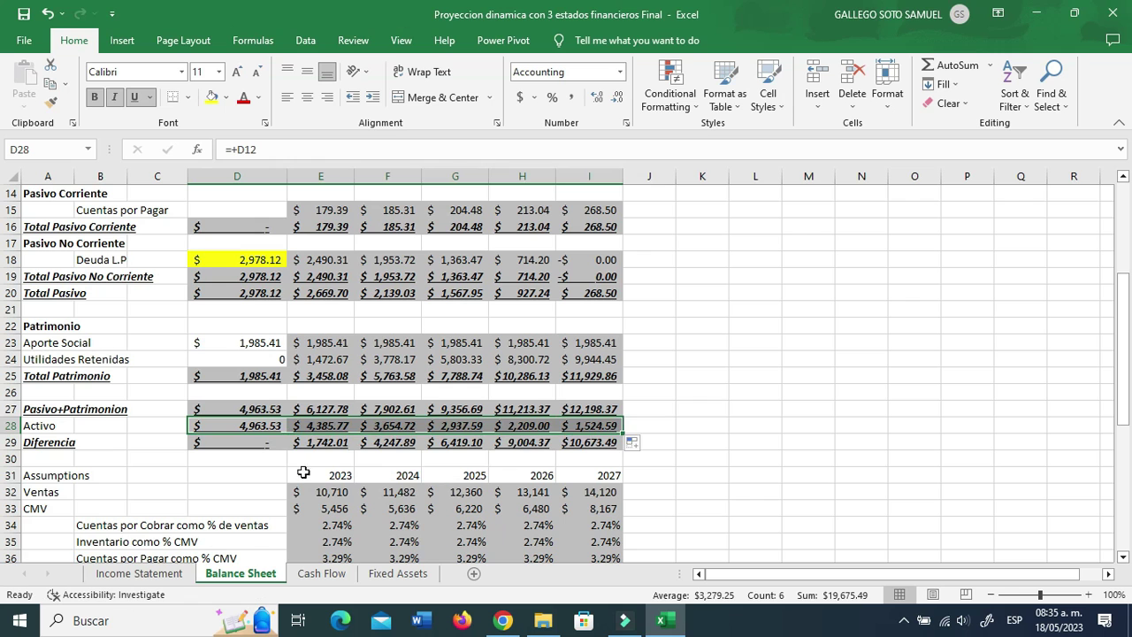
{"action": "left_click", "coordinate": [252, 469]}
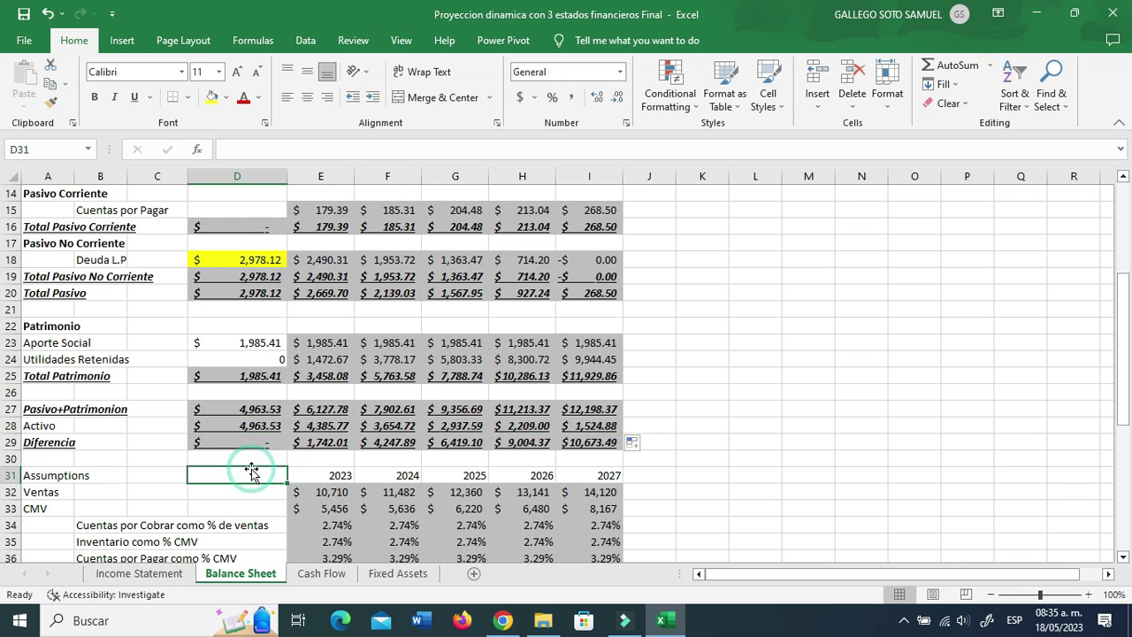
- Calculate the 2023 Efectivo y Equivalentes in Balance Sheet E4 as D4 plus Flujo de Caja Neto in Cash Flow E19
{"action": "scroll", "coordinate": [252, 468], "scroll_direction": "down", "scroll_amount": 2}
{"action": "scroll", "coordinate": [251, 469], "scroll_direction": "up", "scroll_amount": 3}
{"action": "scroll", "coordinate": [251, 469], "scroll_direction": "up", "scroll_amount": 4}
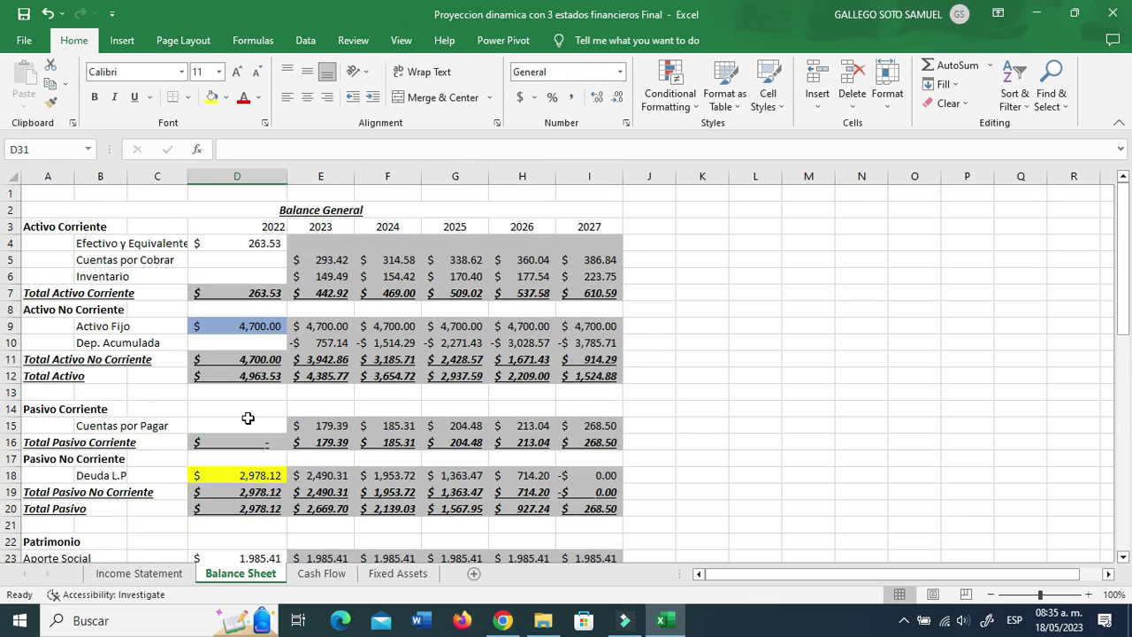
{"action": "left_click", "coordinate": [322, 246]}
{"action": "type", "text": "+"}
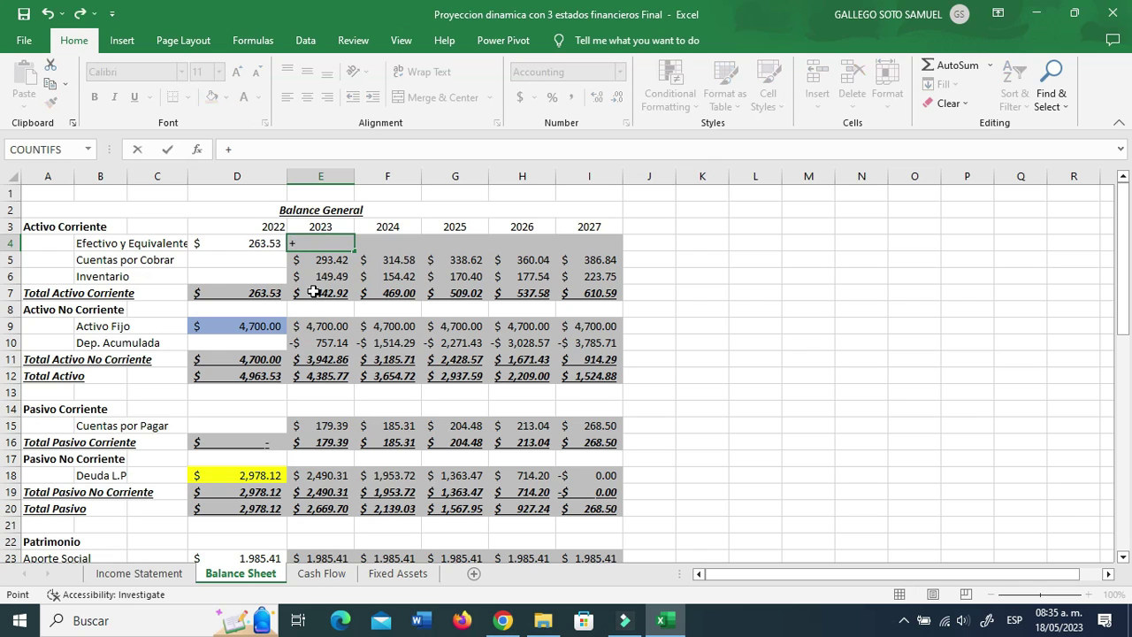
{"action": "key", "text": "Left"}
{"action": "type", "text": "+"}
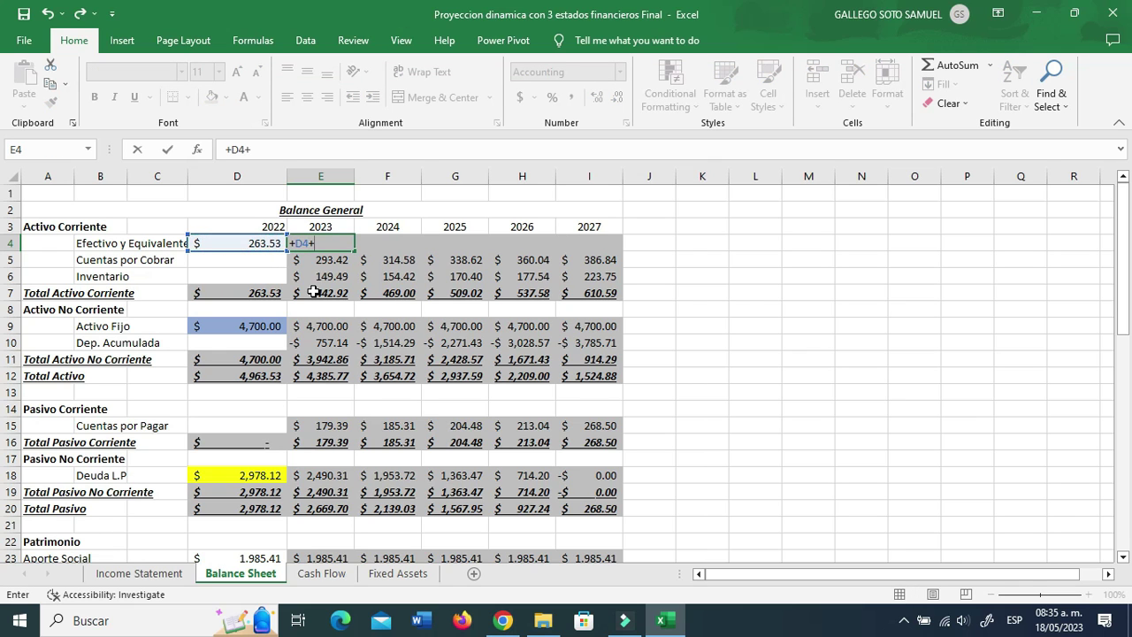
{"action": "left_click", "coordinate": [321, 573]}
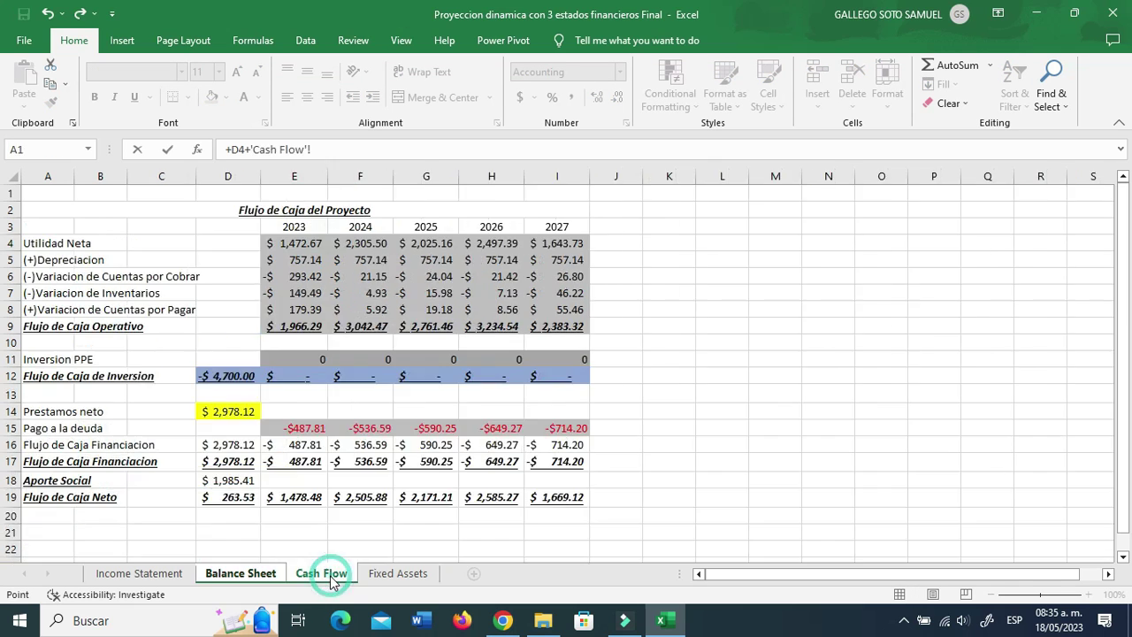
{"action": "left_click", "coordinate": [298, 493]}
{"action": "key", "text": "Return"}
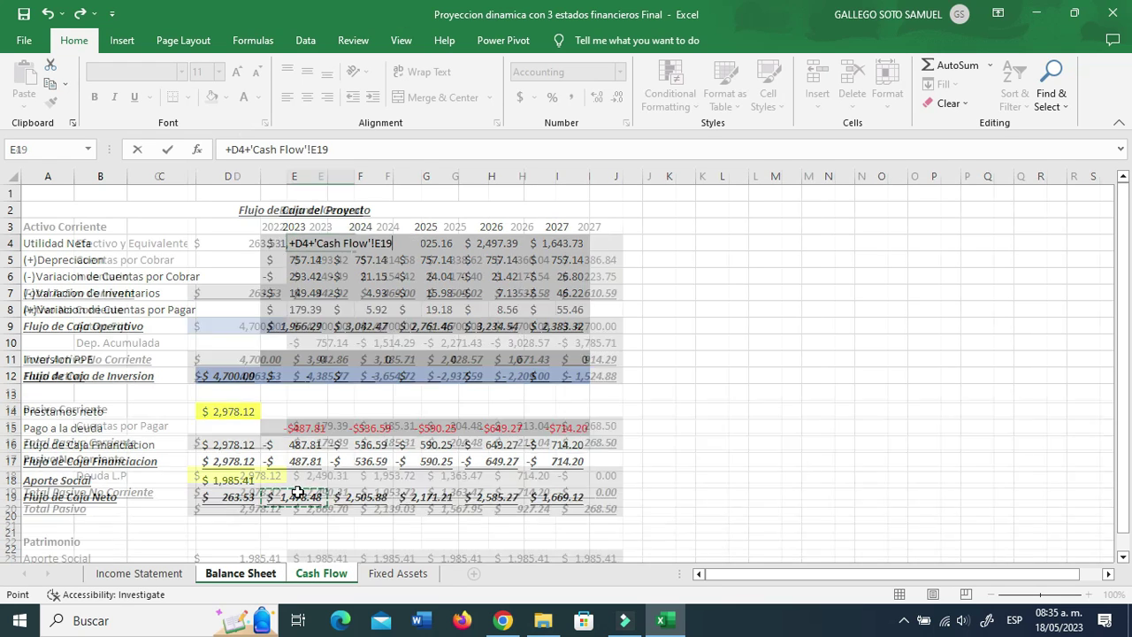
- Fill the Efectivo y Equivalentes formula from E4 across to I4 and check the Diferencia row for all years
{"action": "scroll", "coordinate": [298, 492], "scroll_direction": "down", "scroll_amount": 3}
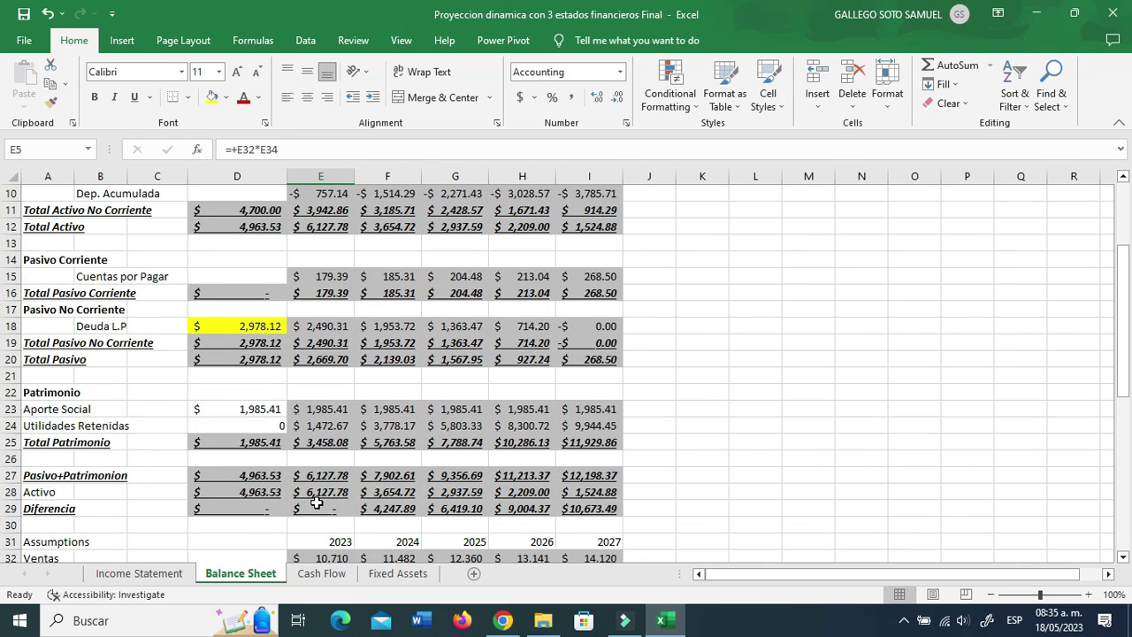
{"action": "left_click", "coordinate": [317, 505]}
{"action": "scroll", "coordinate": [317, 496], "scroll_direction": "up", "scroll_amount": 3}
{"action": "left_click", "coordinate": [320, 244]}
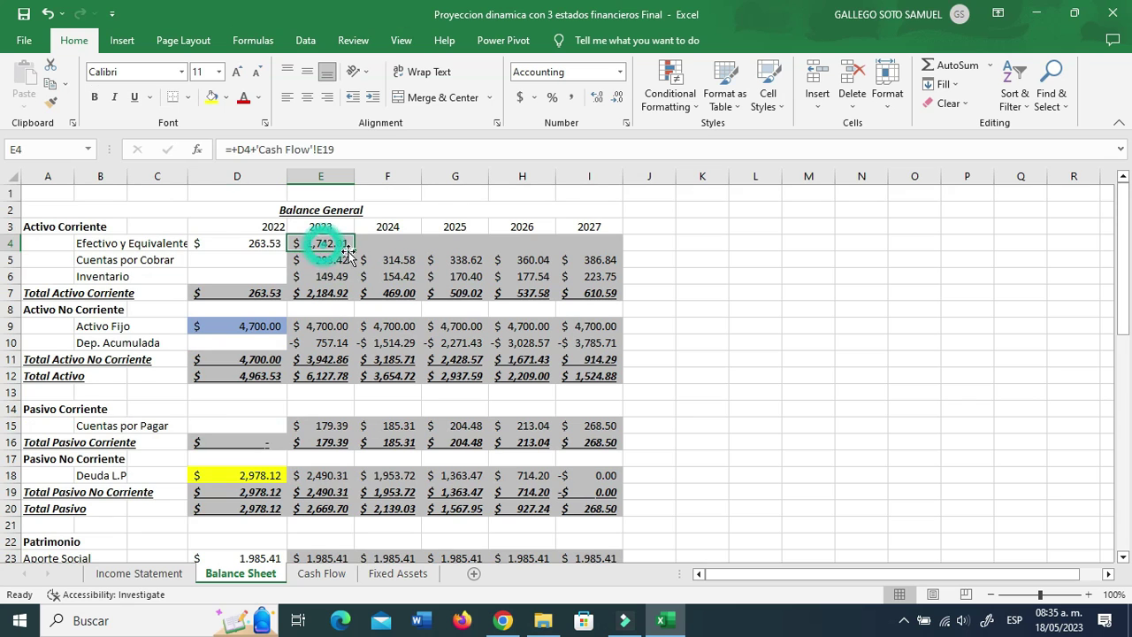
{"action": "left_click_drag", "start_coordinate": [354, 251], "coordinate": [610, 250]}
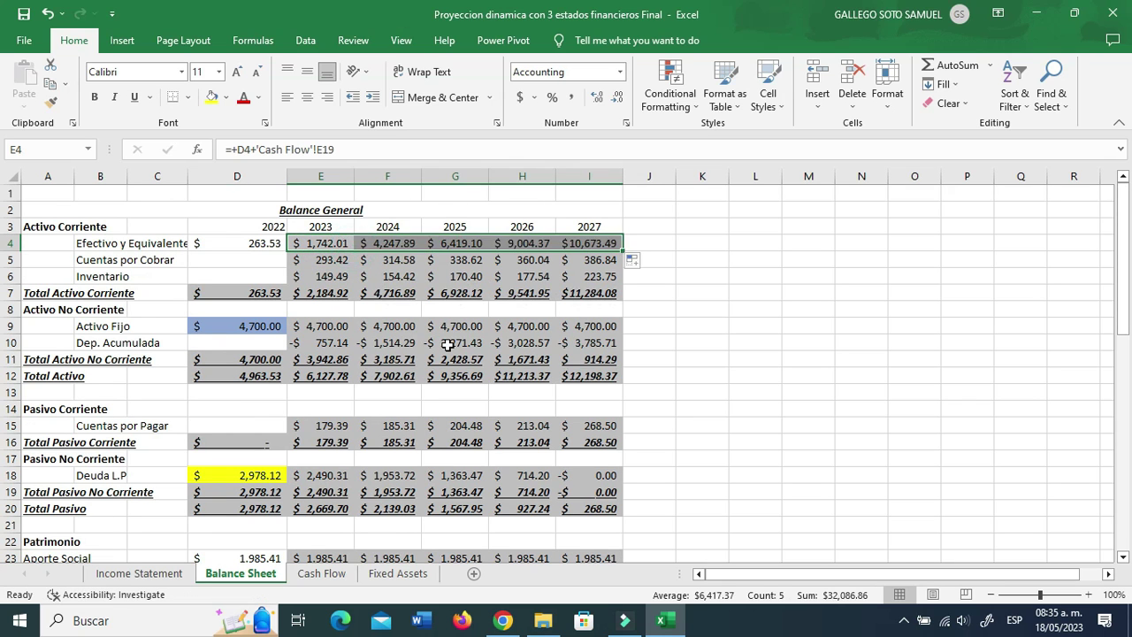
{"action": "scroll", "coordinate": [449, 399], "scroll_direction": "down", "scroll_amount": 5}
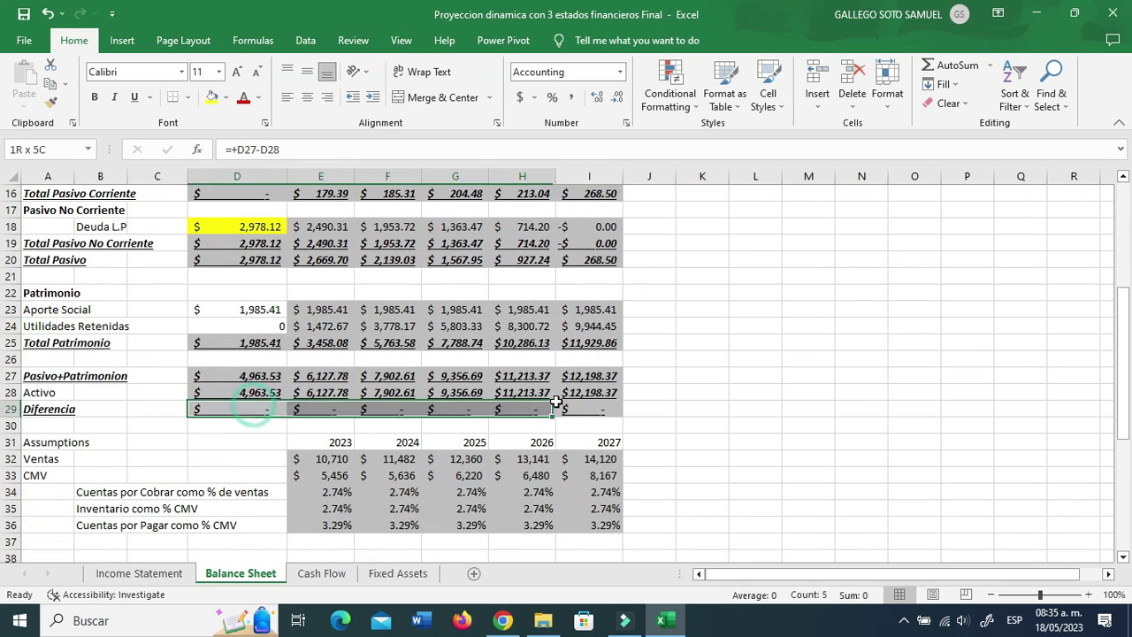
{"action": "left_click", "coordinate": [389, 425]}
- Calculate WACC in Balance Sheet D53 as D51*D50+D47*D43*(1-tax), taking the Impuestos rate from Income Statement D31
{"action": "scroll", "coordinate": [389, 422], "scroll_direction": "down", "scroll_amount": 3}
{"action": "left_click", "coordinate": [389, 426]}
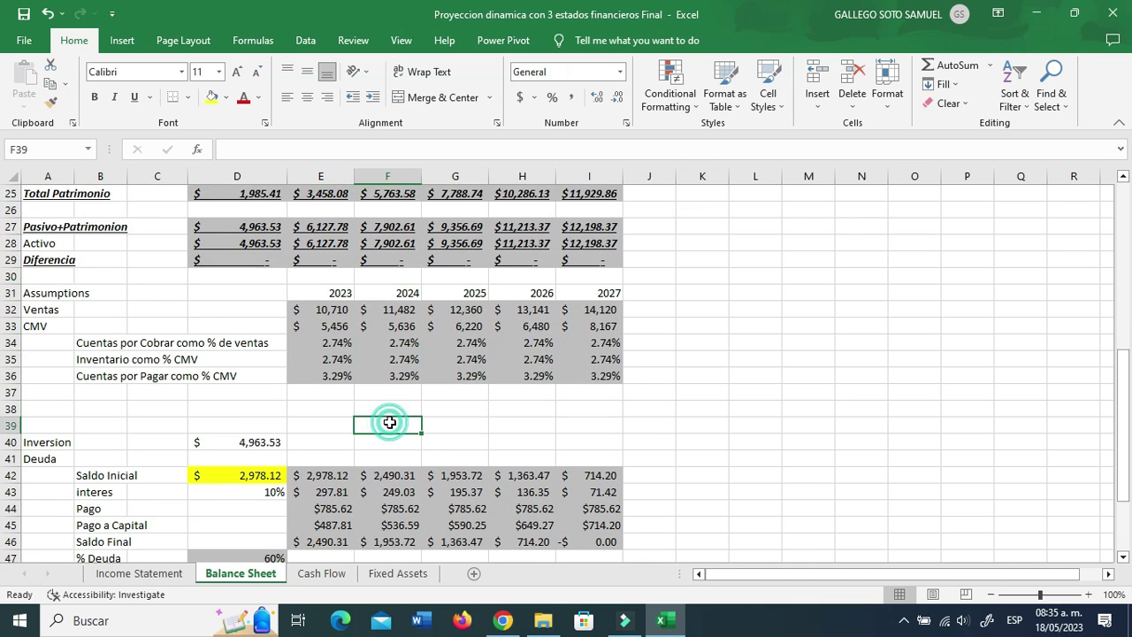
{"action": "scroll", "coordinate": [389, 422], "scroll_direction": "down", "scroll_amount": 4}
{"action": "left_click", "coordinate": [266, 459]}
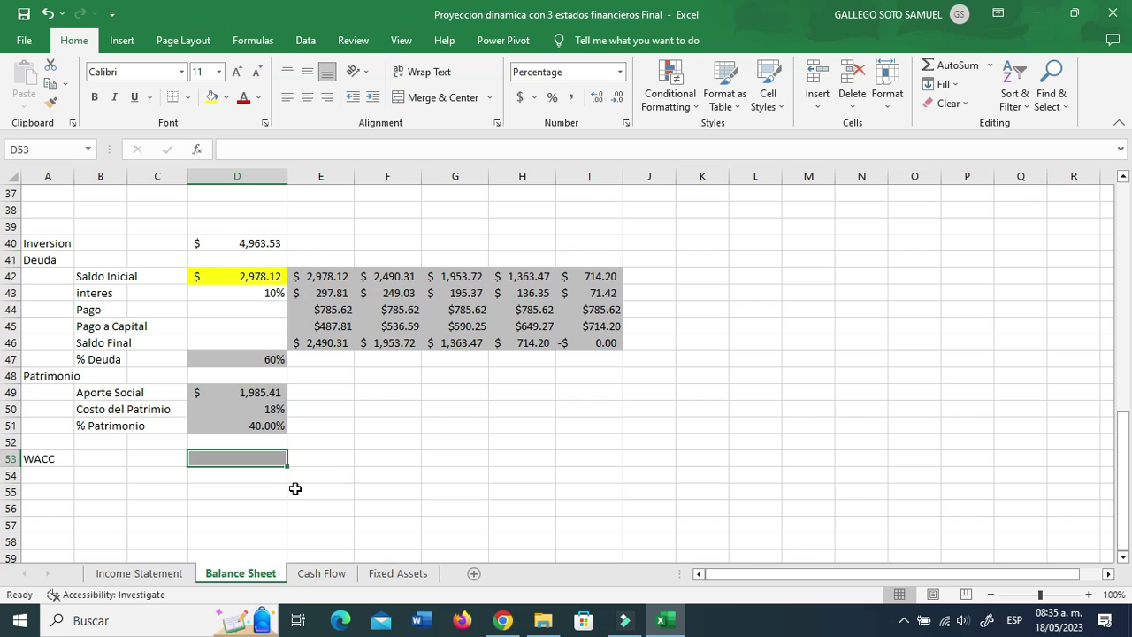
{"action": "type", "text": "="}
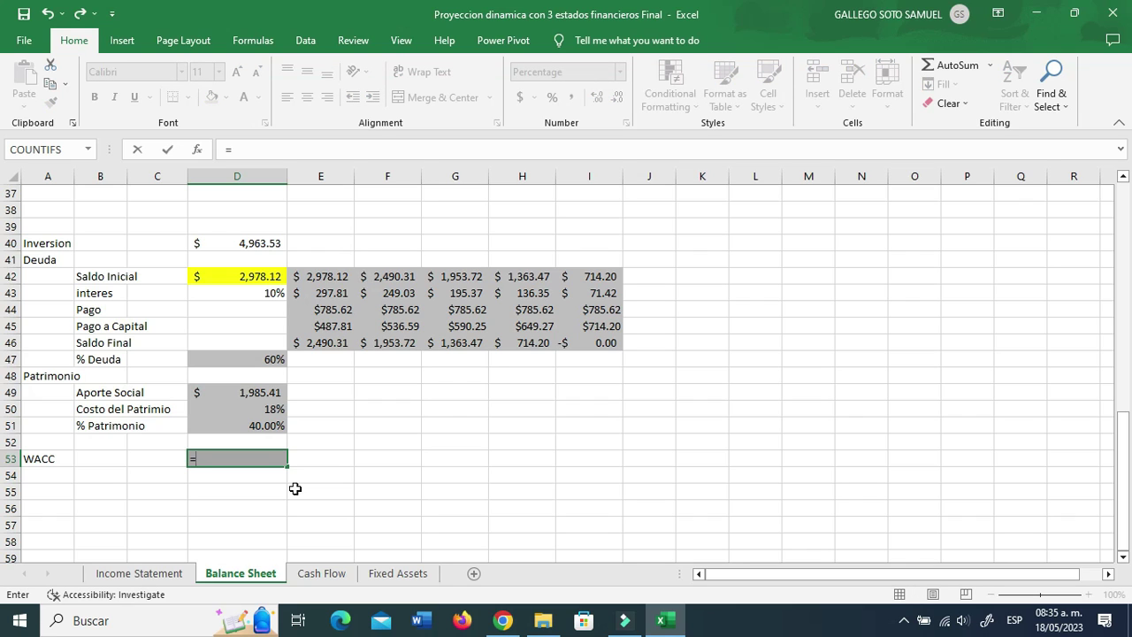
{"action": "left_click", "coordinate": [266, 425]}
{"action": "type", "text": "*"}
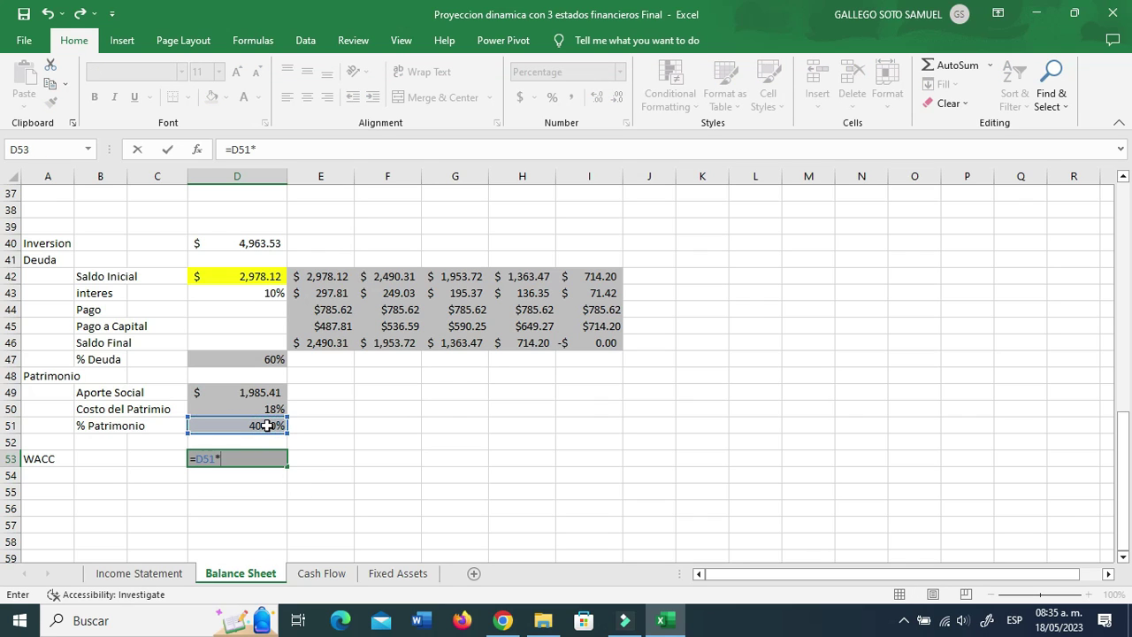
{"action": "left_click", "coordinate": [270, 408]}
{"action": "type", "text": "+"}
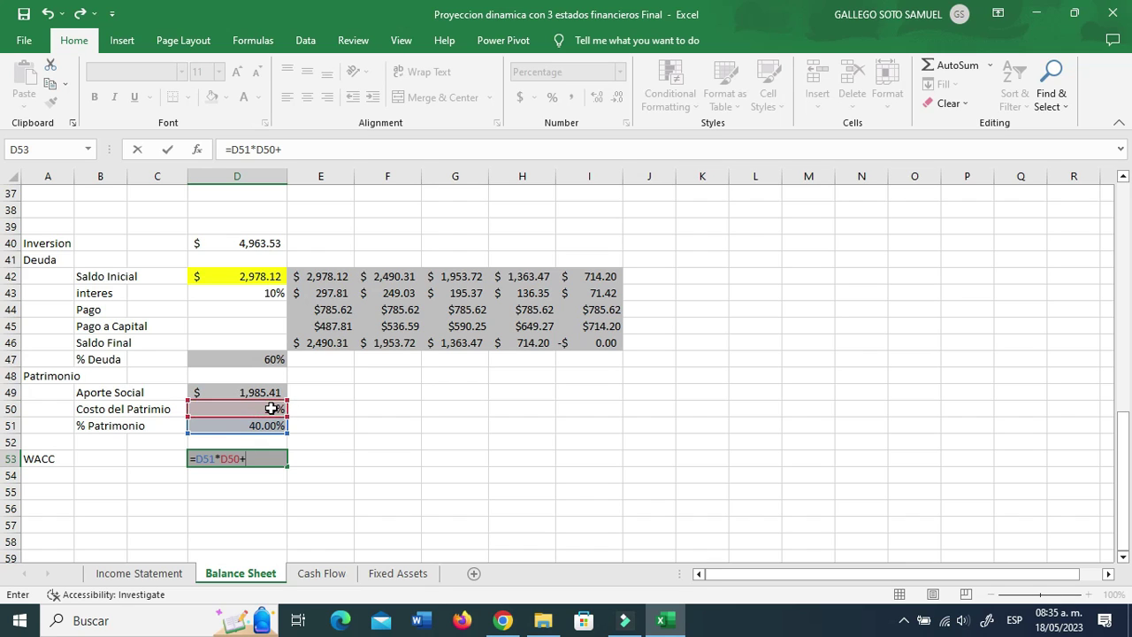
{"action": "left_click", "coordinate": [260, 361]}
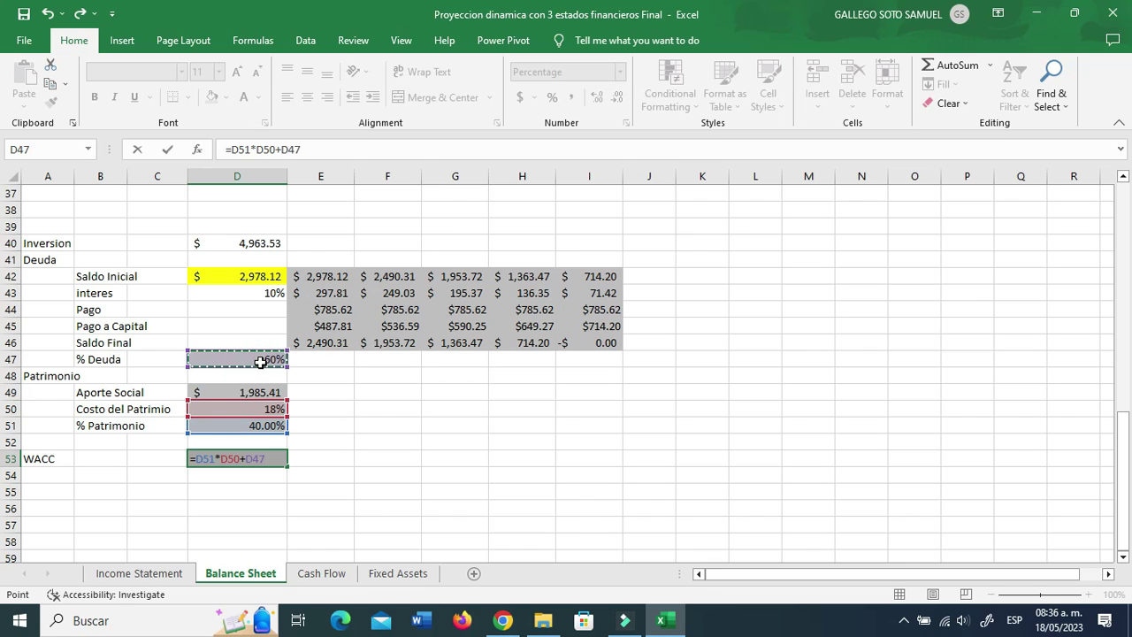
{"action": "type", "text": "*"}
{"action": "left_click", "coordinate": [261, 293]}
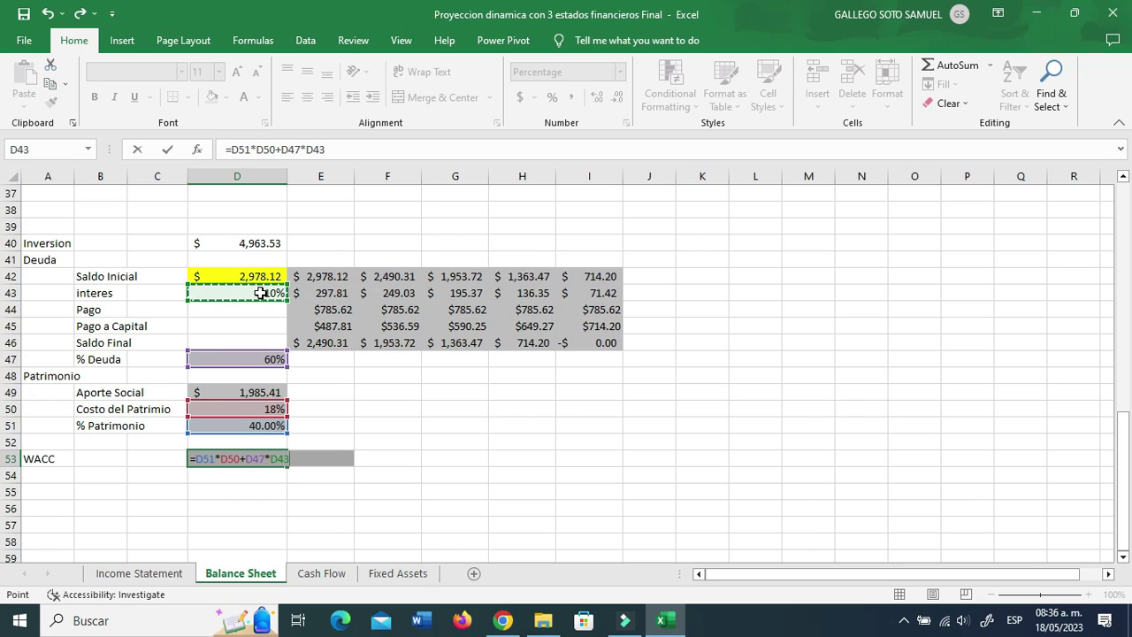
{"action": "type", "text": "*(1-"}
{"action": "left_click", "coordinate": [139, 573]}
{"action": "scroll", "coordinate": [169, 527], "scroll_direction": "down", "scroll_amount": 6}
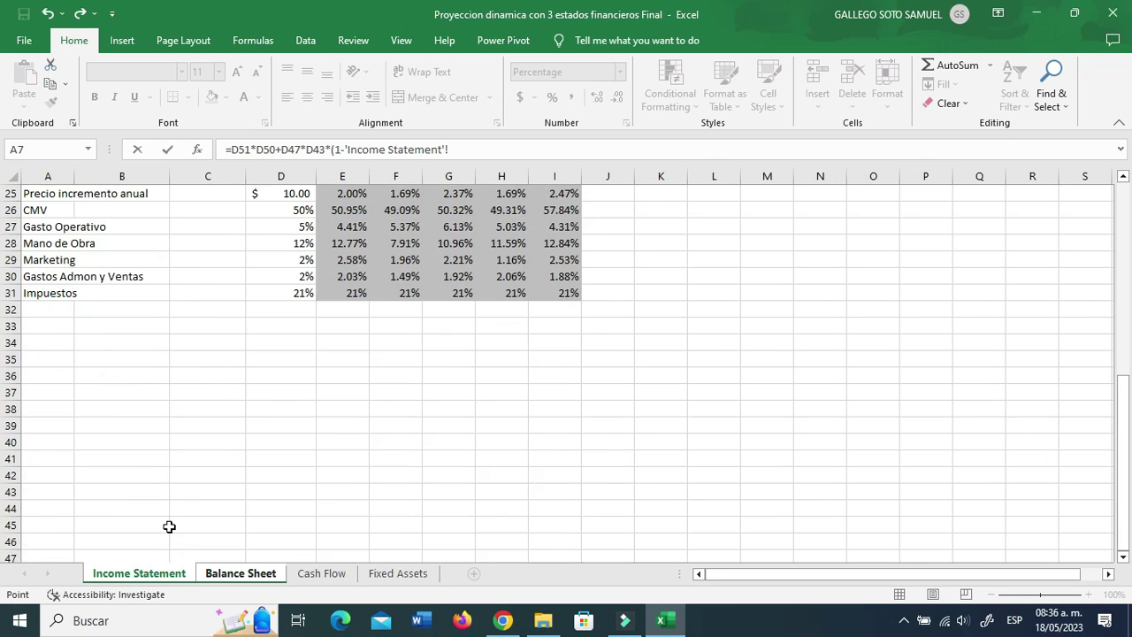
{"action": "scroll", "coordinate": [225, 448], "scroll_direction": "up", "scroll_amount": 2}
{"action": "left_click", "coordinate": [305, 389]}
{"action": "key", "text": "Return"}
{"action": "key", "text": "Return"}
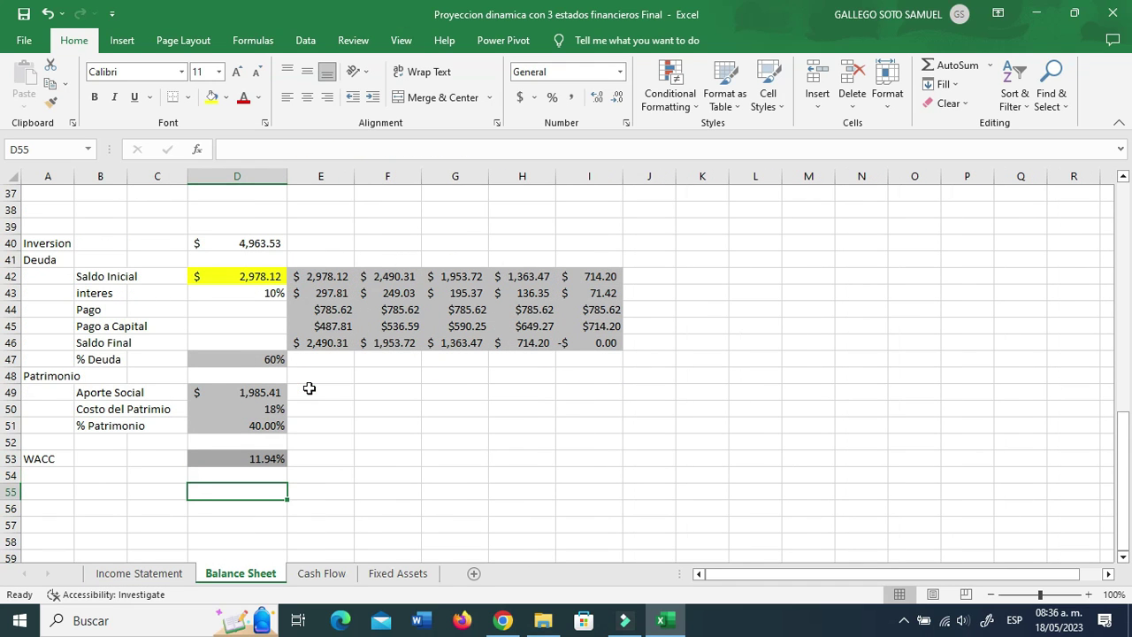
{"action": "type", "text": "11"}
{"action": "key", "text": "Escape"}
{"action": "scroll", "coordinate": [336, 433], "scroll_direction": "up", "scroll_amount": 4}
{"action": "left_click", "coordinate": [336, 436]}
{"action": "scroll", "coordinate": [336, 435], "scroll_direction": "up", "scroll_amount": 8}
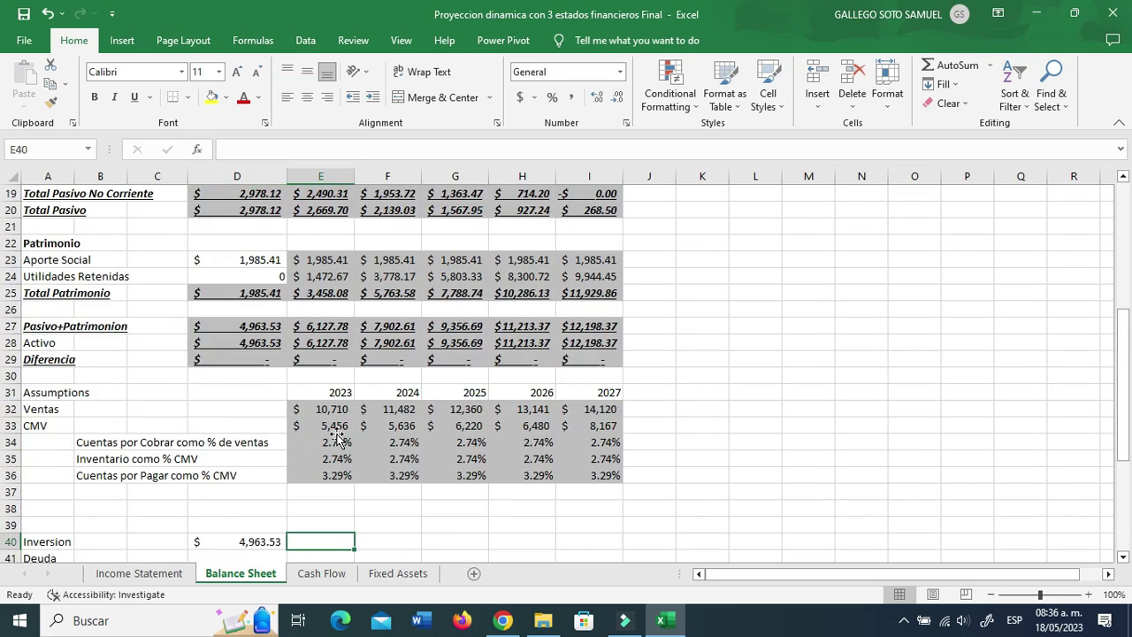
{"action": "scroll", "coordinate": [336, 435], "scroll_direction": "down", "scroll_amount": 1}
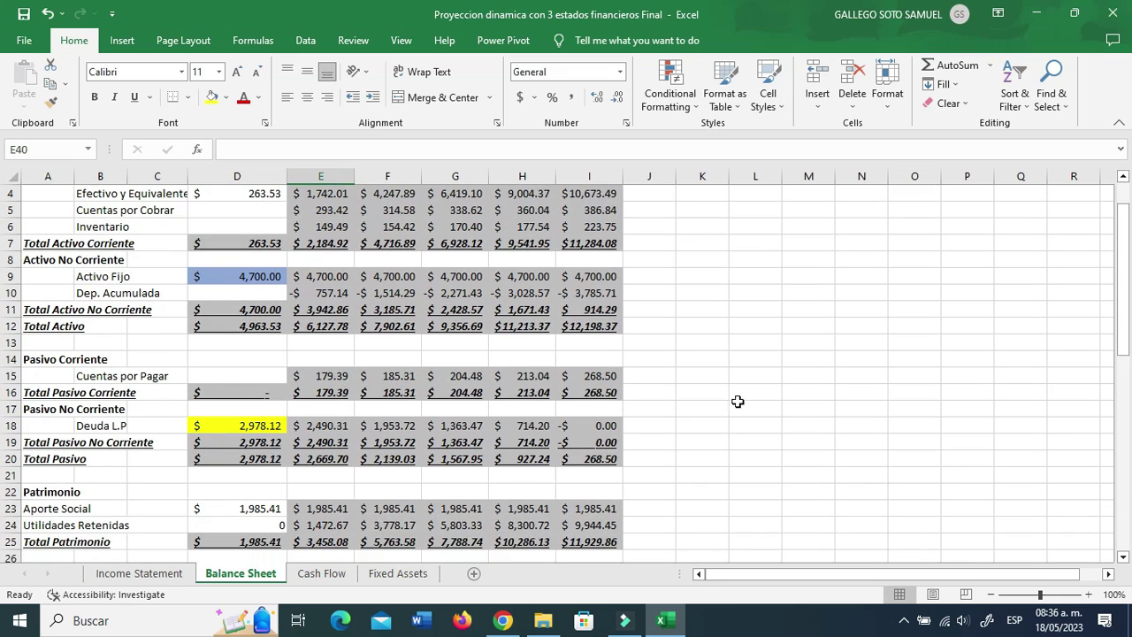
{"action": "left_click", "coordinate": [725, 375]}
{"action": "scroll", "coordinate": [727, 379], "scroll_direction": "up", "scroll_amount": 1}
{"action": "left_click", "coordinate": [742, 276]}
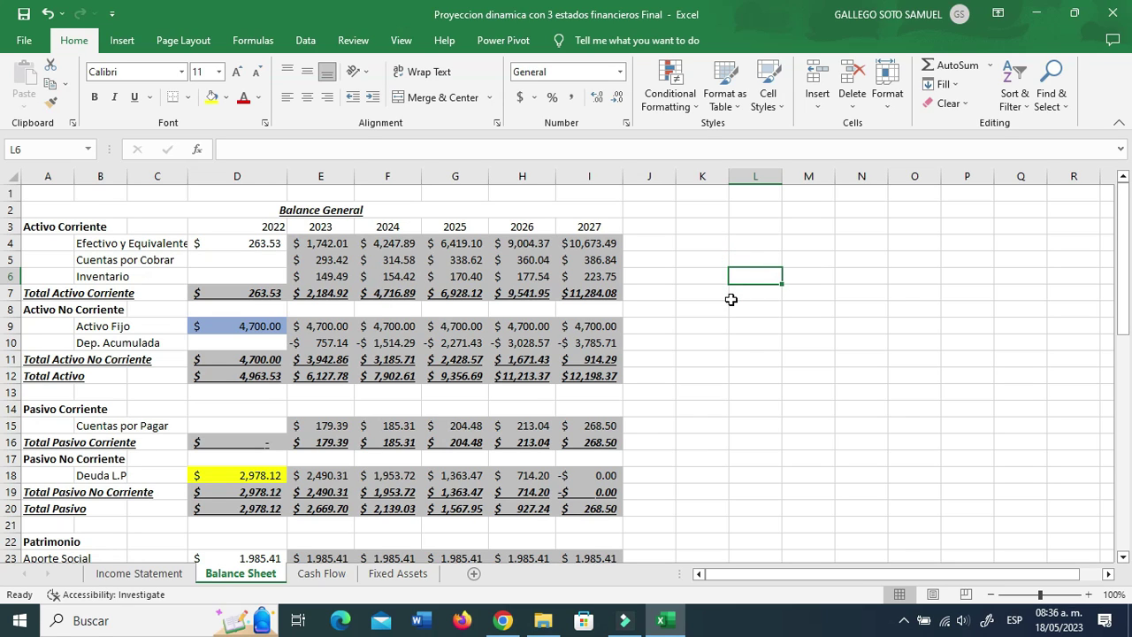
{"action": "left_click", "coordinate": [706, 244]}
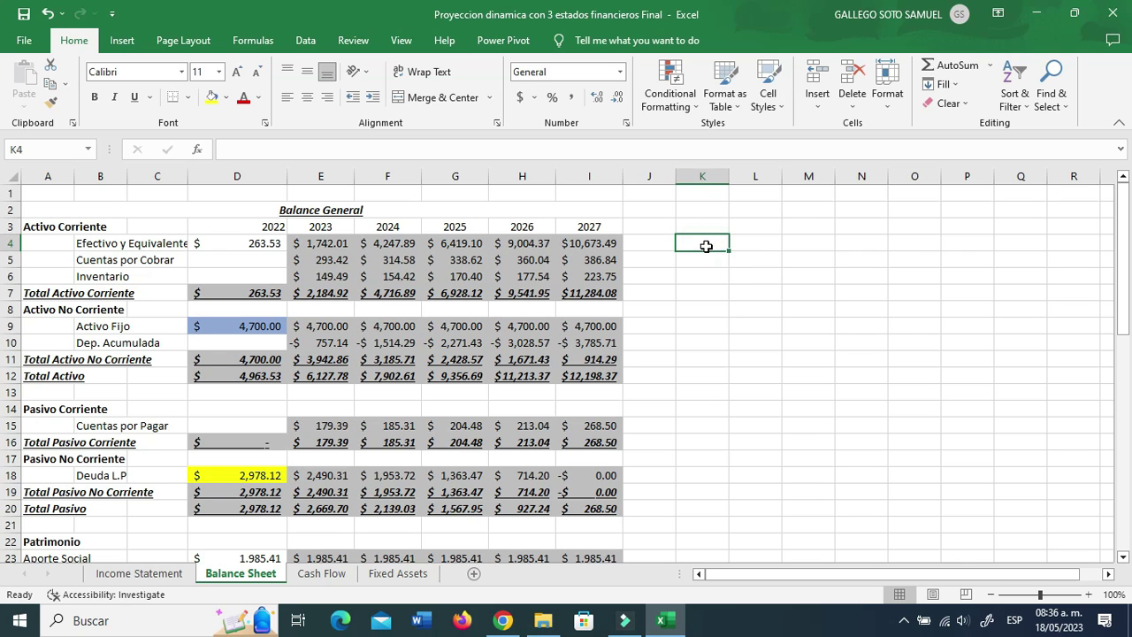
{"action": "left_click", "coordinate": [726, 287]}
{"action": "scroll", "coordinate": [726, 301], "scroll_direction": "down", "scroll_amount": 3}
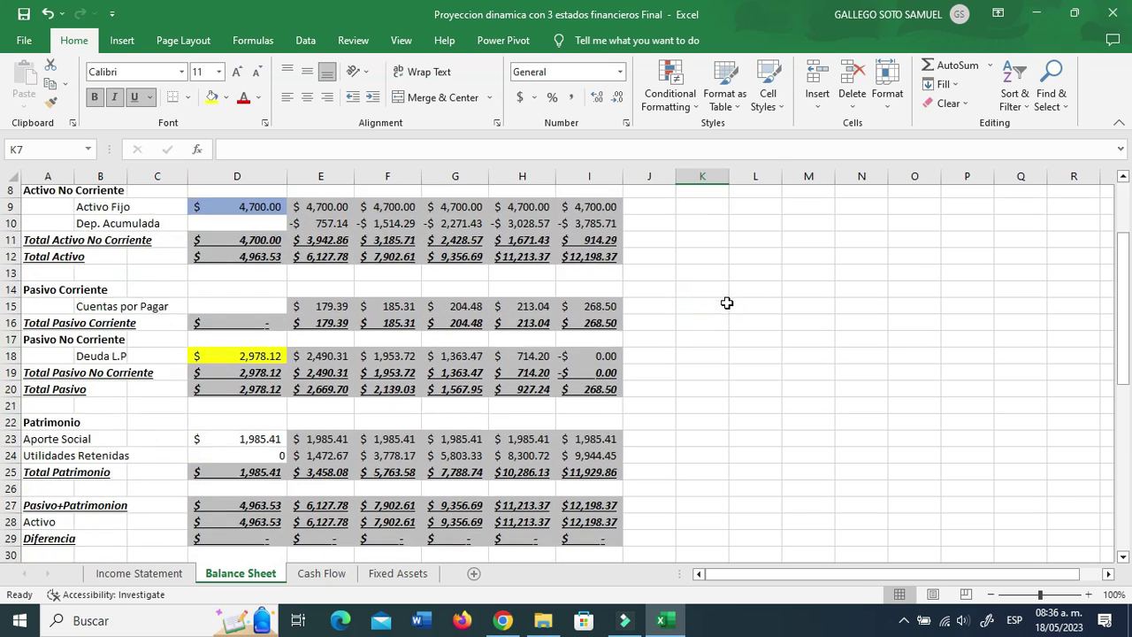
{"action": "scroll", "coordinate": [726, 302], "scroll_direction": "up", "scroll_amount": 3}
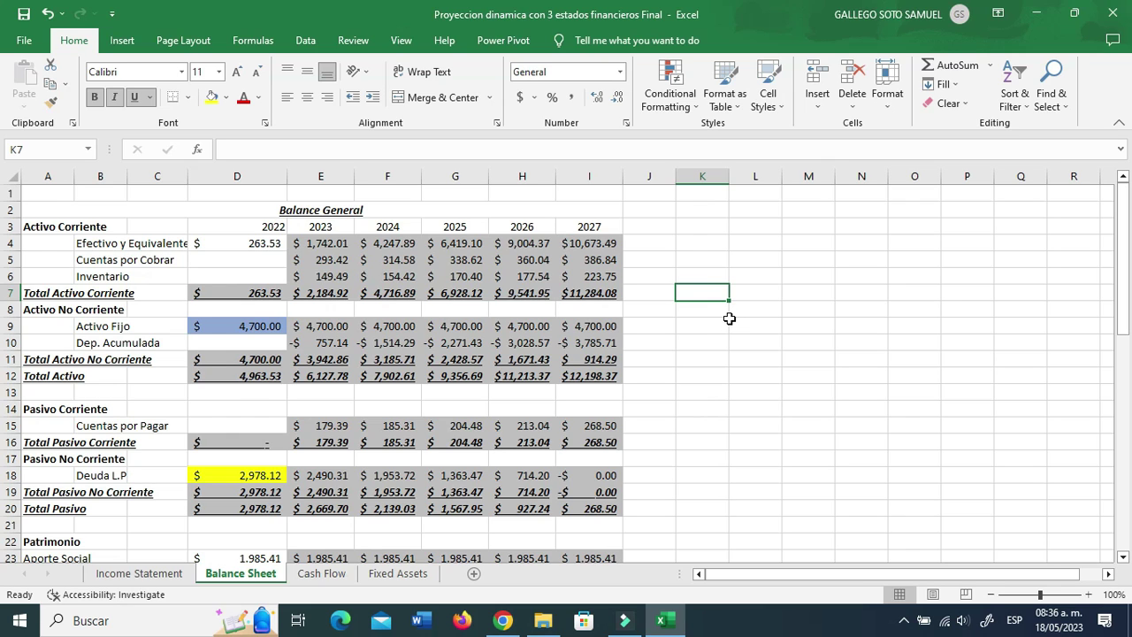
{"action": "left_click", "coordinate": [711, 241]}
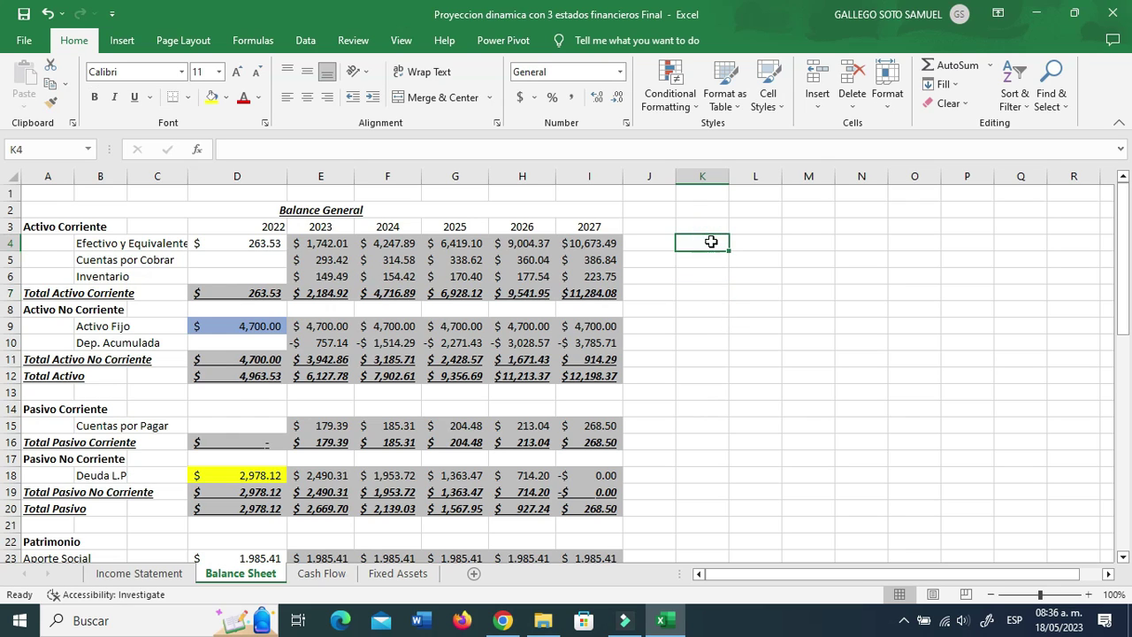
{"action": "key", "text": "Tab"}
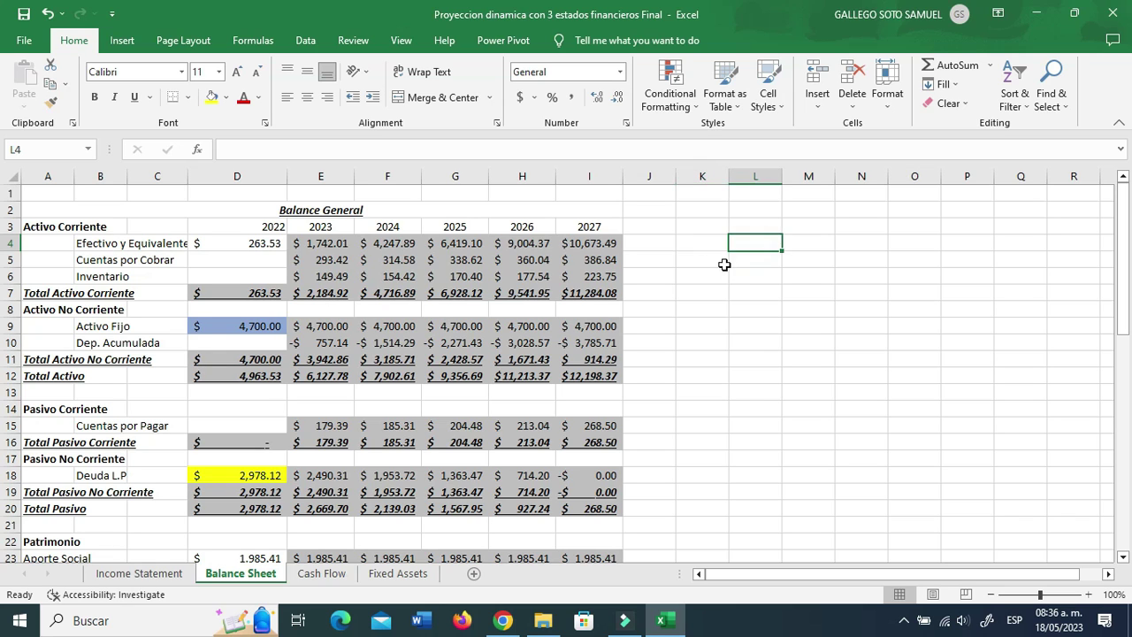
{"action": "key", "text": "Return"}
{"action": "left_click", "coordinate": [715, 239]}
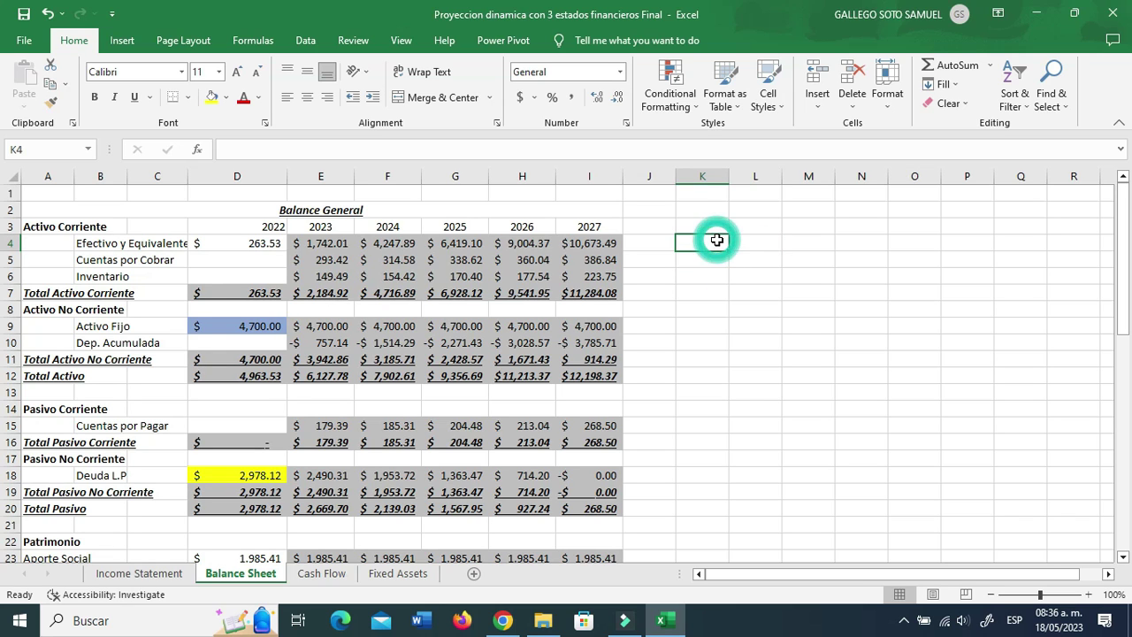
{"action": "left_click", "coordinate": [720, 390]}
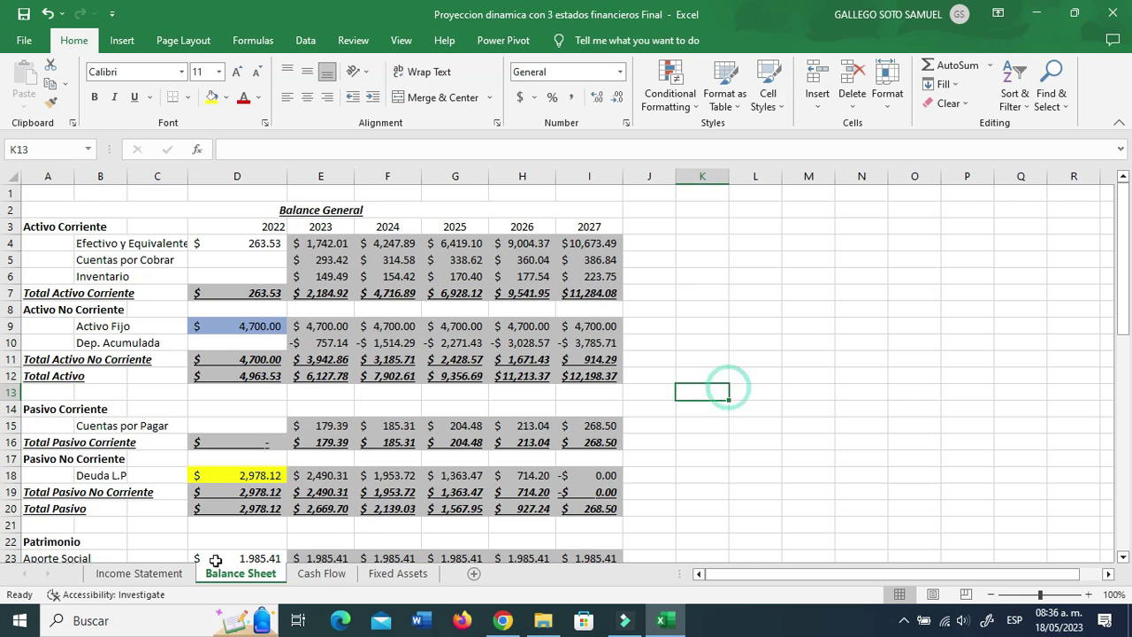
- Review the Income Statement, Balance Sheet, Cash Flow and Fixed Assets sheets of the finished projection, ending on the Estado de Resultados
{"action": "left_click", "coordinate": [121, 574]}
{"action": "left_click", "coordinate": [223, 573]}
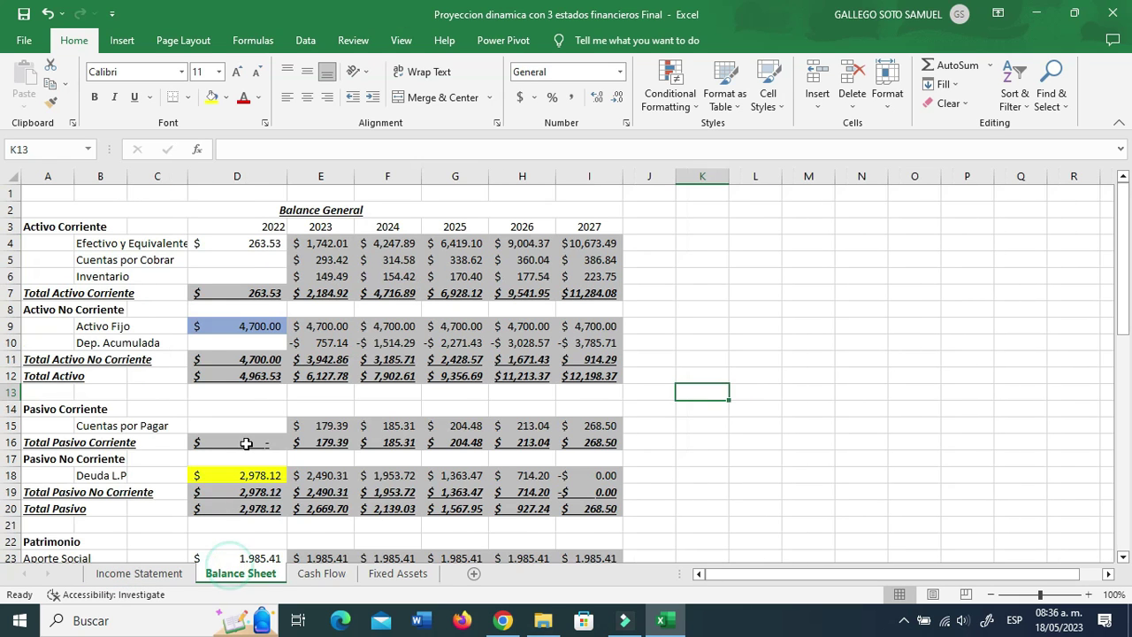
{"action": "left_click", "coordinate": [163, 575]}
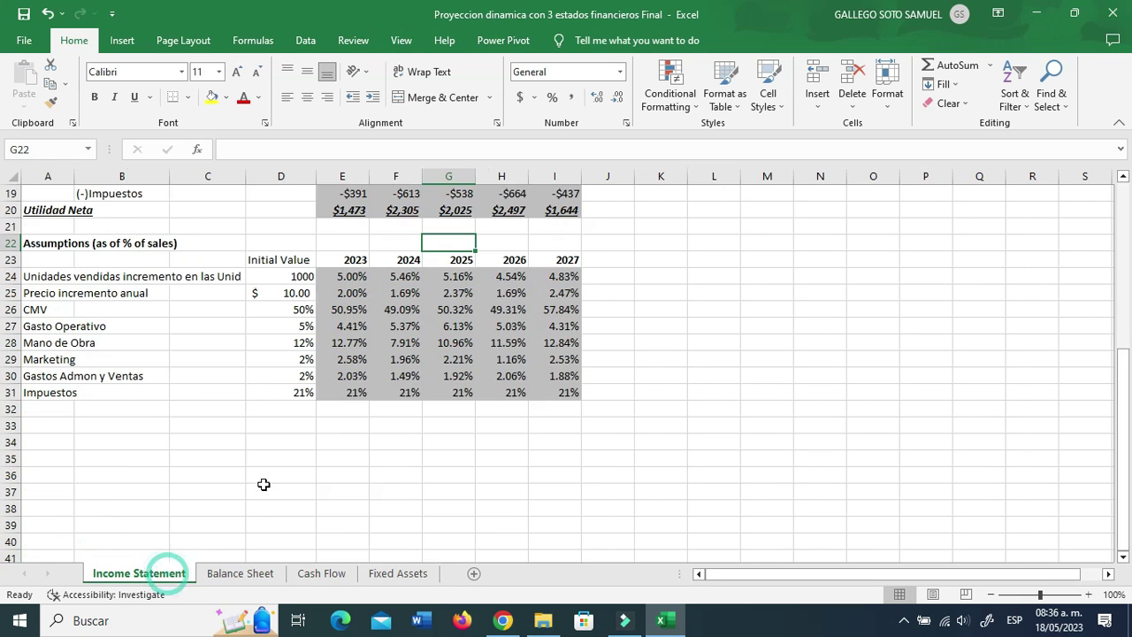
{"action": "left_click", "coordinate": [235, 575]}
{"action": "left_click", "coordinate": [303, 575]}
{"action": "left_click", "coordinate": [399, 573]}
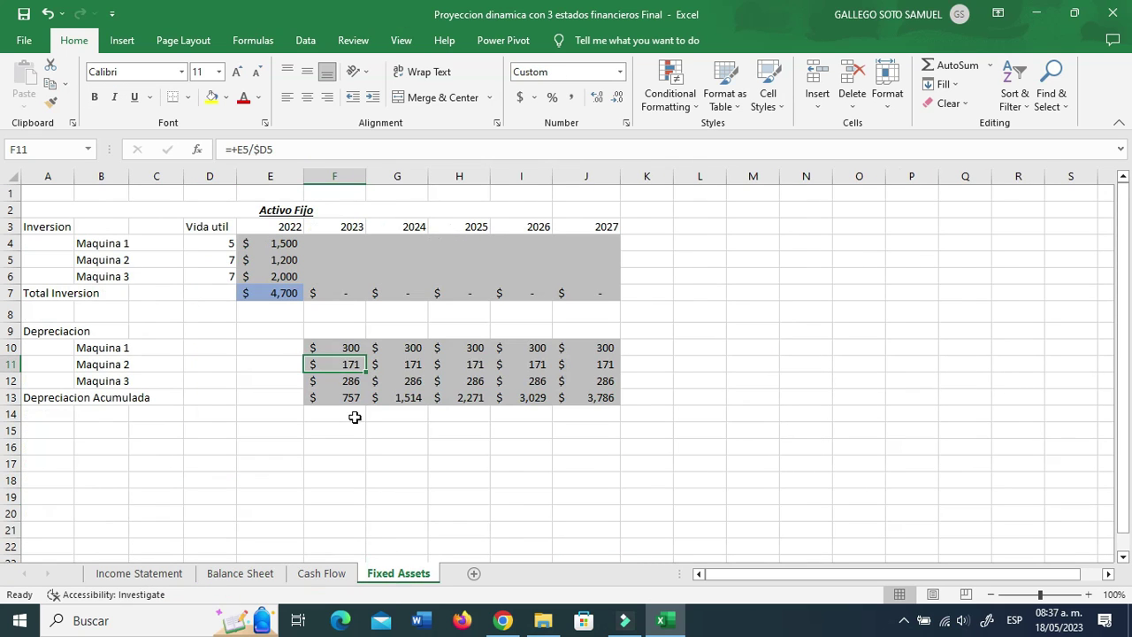
{"action": "left_click", "coordinate": [298, 573]}
{"action": "left_click", "coordinate": [248, 573]}
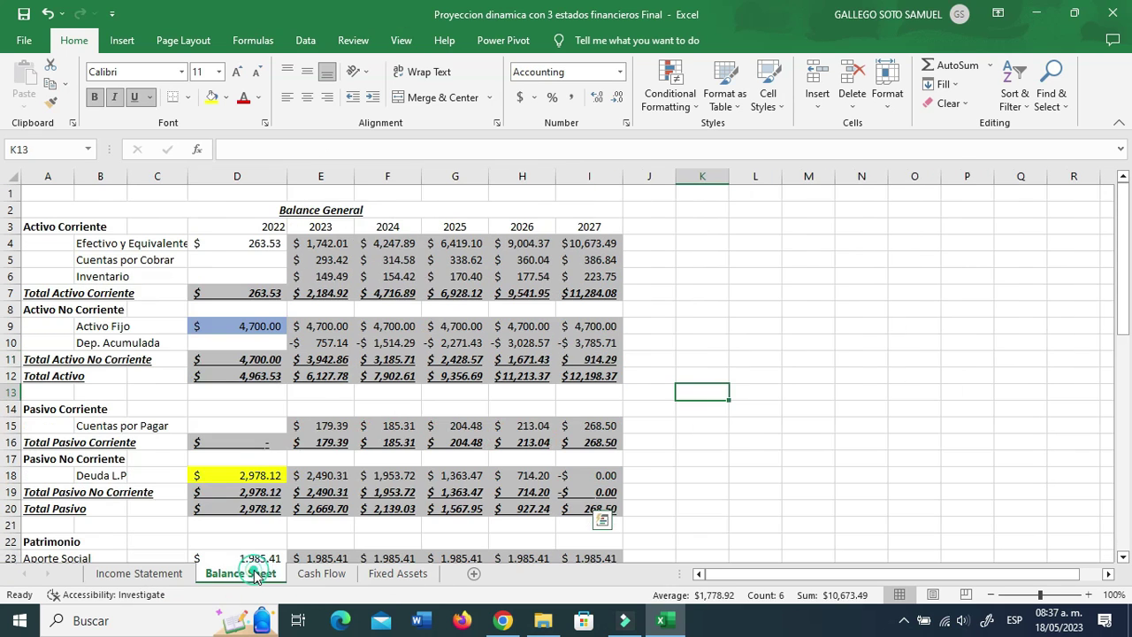
{"action": "left_click", "coordinate": [163, 574]}
{"action": "scroll", "coordinate": [659, 354], "scroll_direction": "up", "scroll_amount": 6}
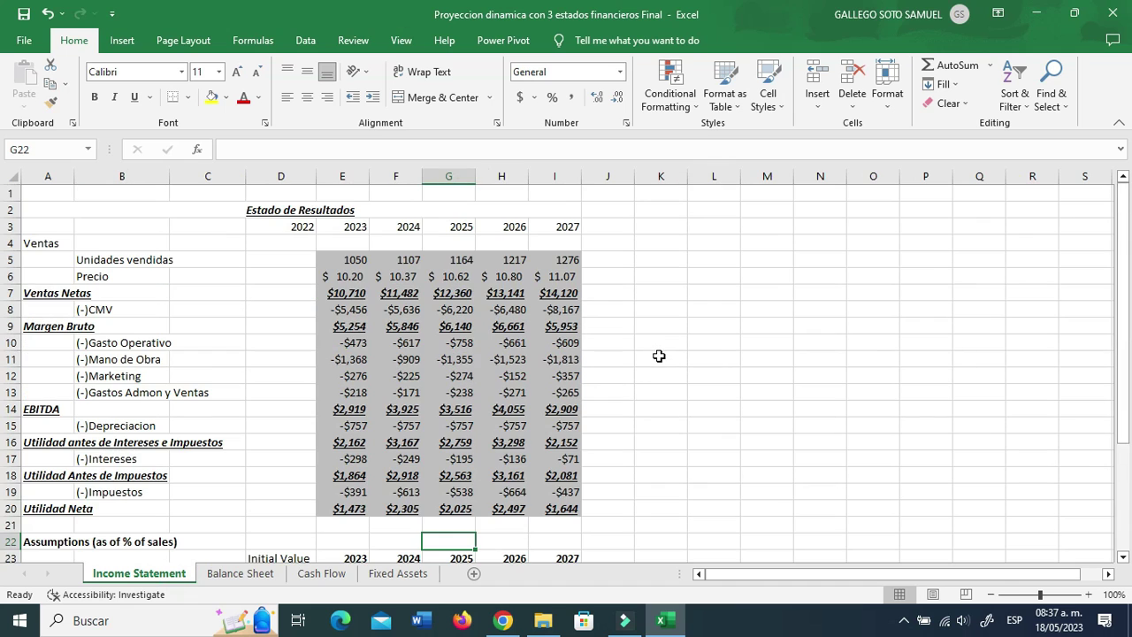
{"action": "left_click", "coordinate": [660, 343]}
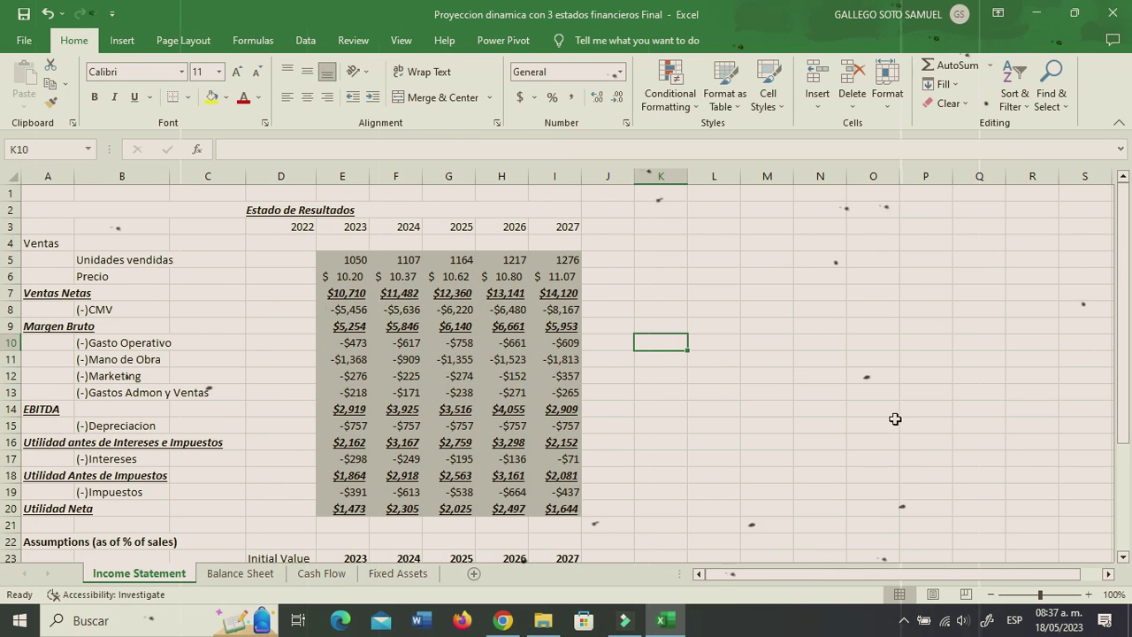
{"action": "left_click", "coordinate": [766, 485]}
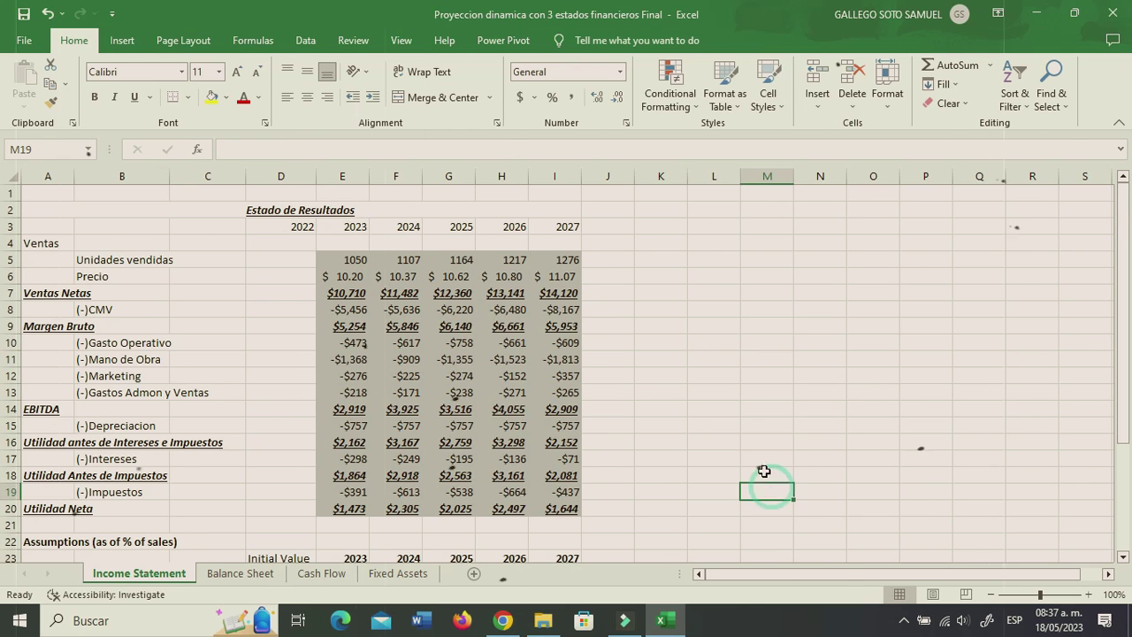
{"action": "left_click", "coordinate": [721, 350]}
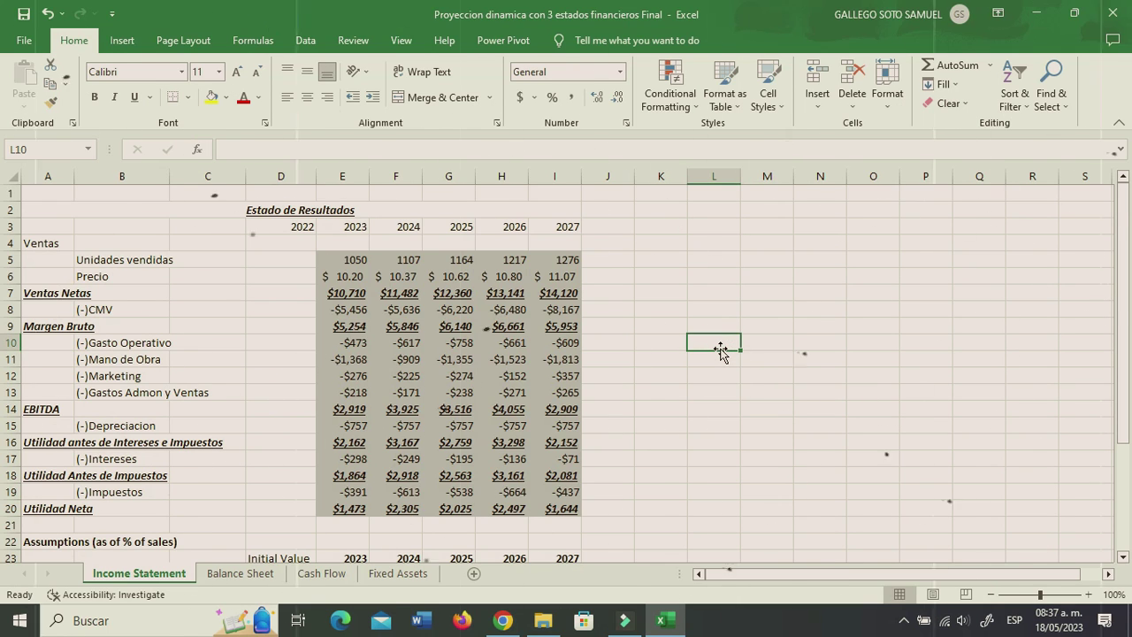